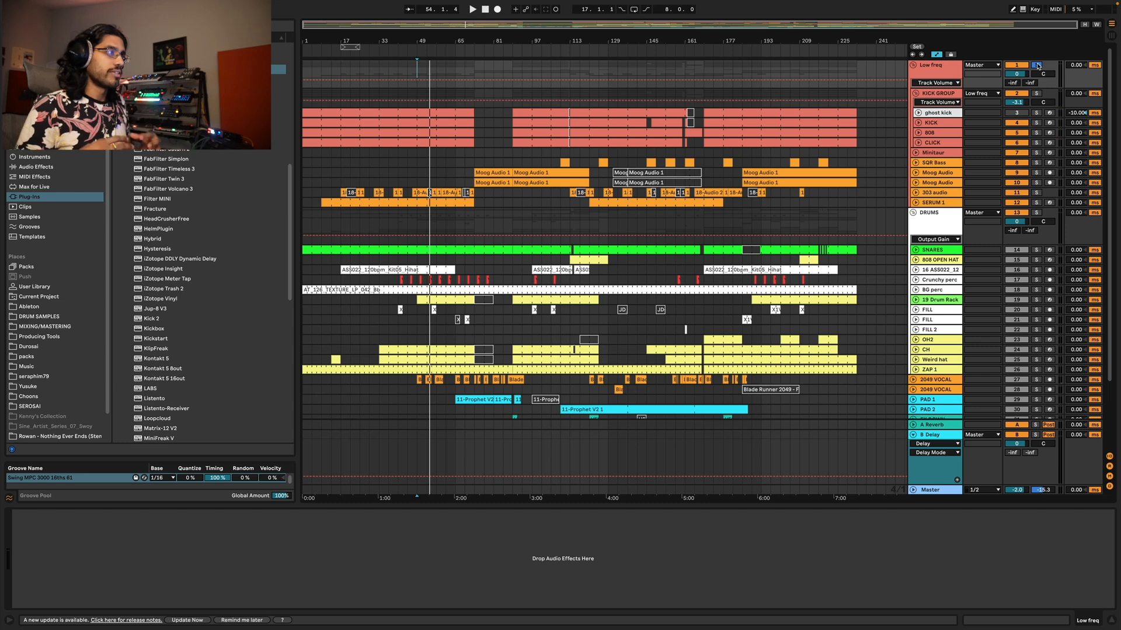
- Play the Low freq group from bar 89, examine the Moog Audio track's devices, and unfold and refold the Moog Audio tracks
left_click(514, 70)
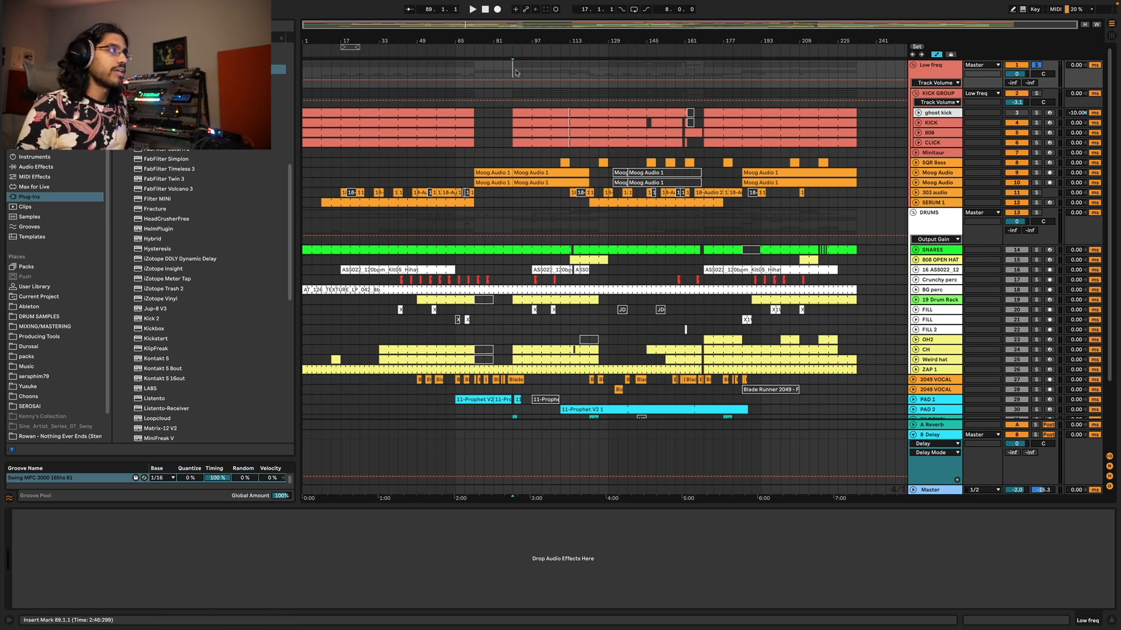
key("space")
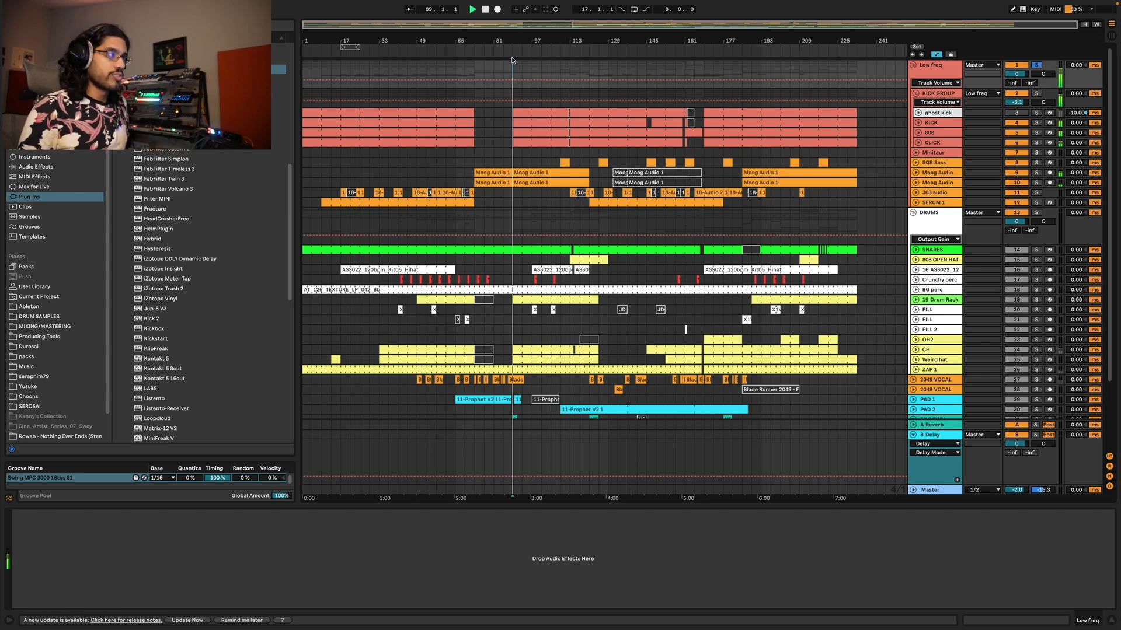
left_click(921, 174)
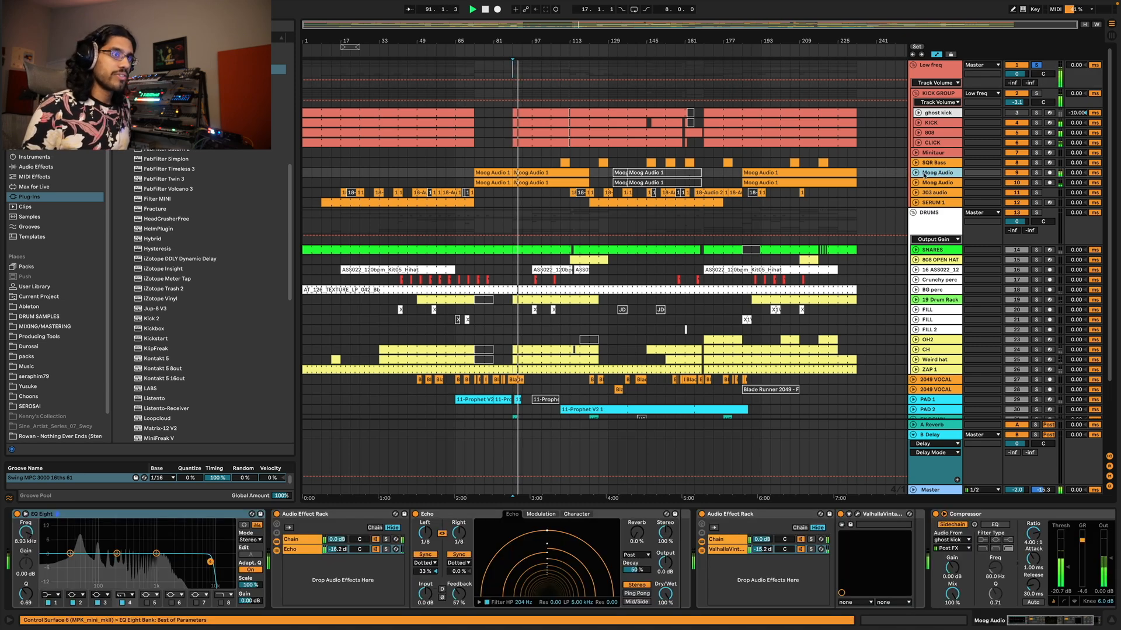
left_click(916, 182)
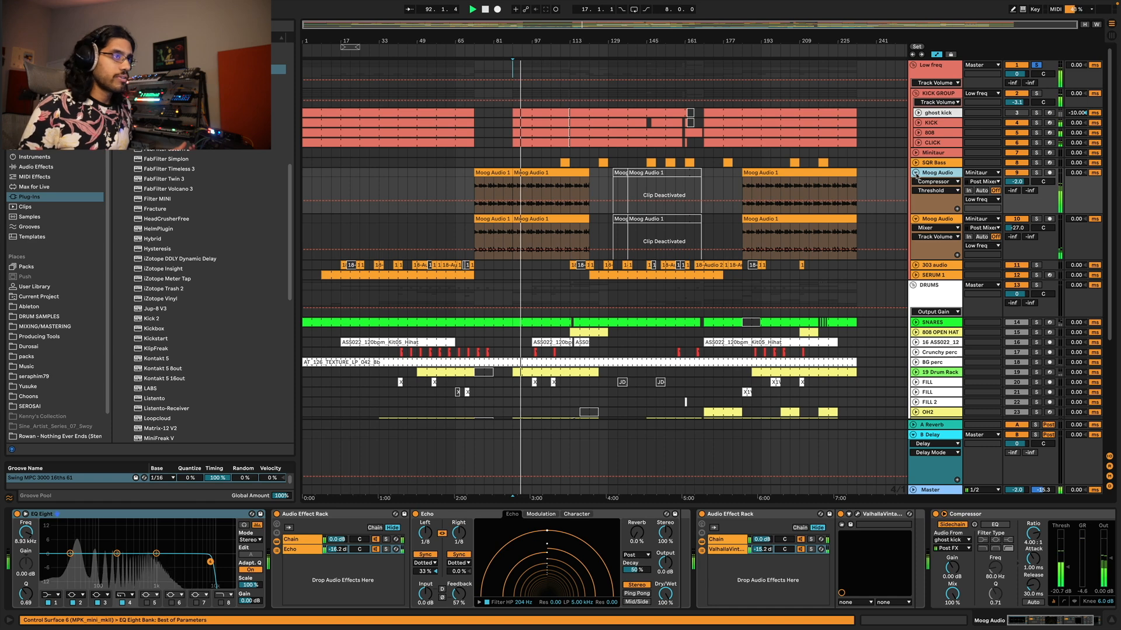
left_click(916, 182)
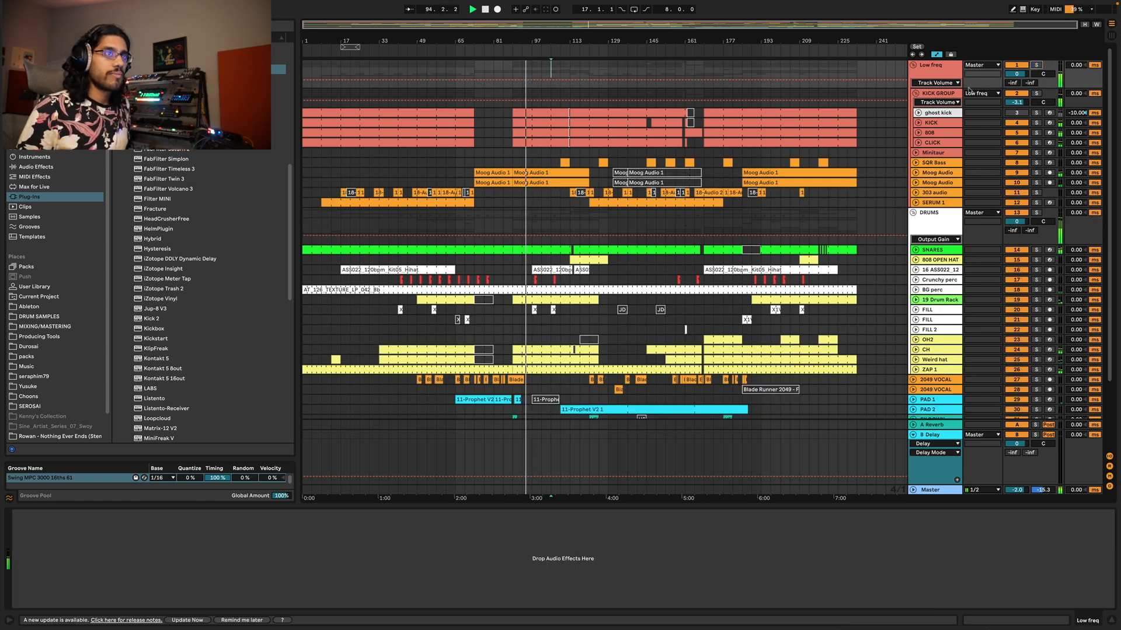
left_click(551, 71)
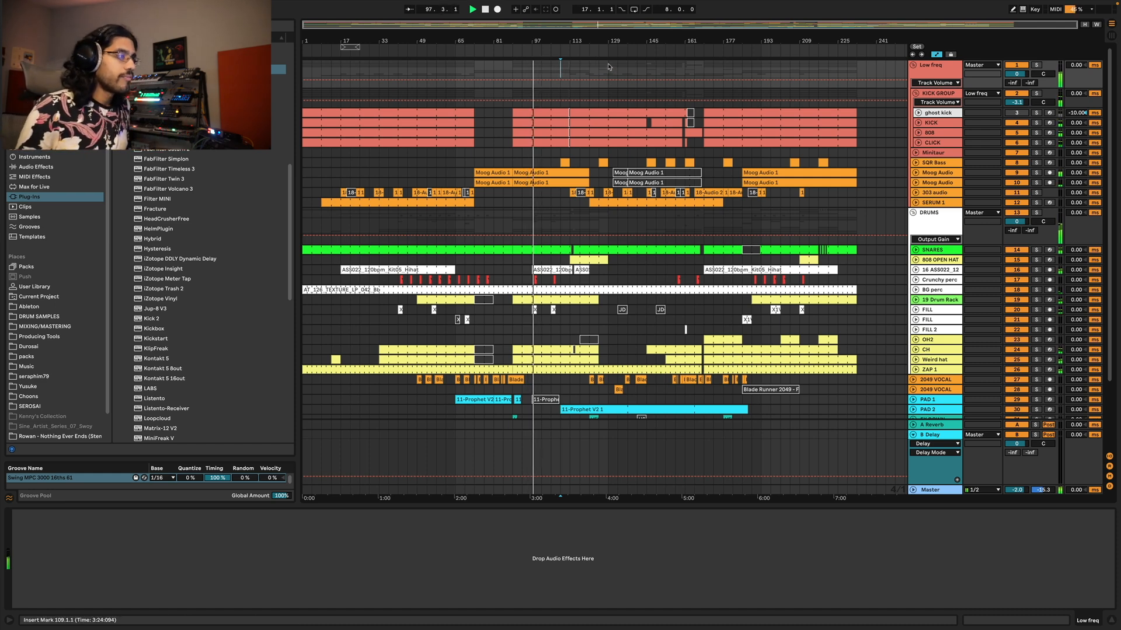
- Examine the devices on the KICK and 808 tracks and unfold the KICK track
left_click(931, 123)
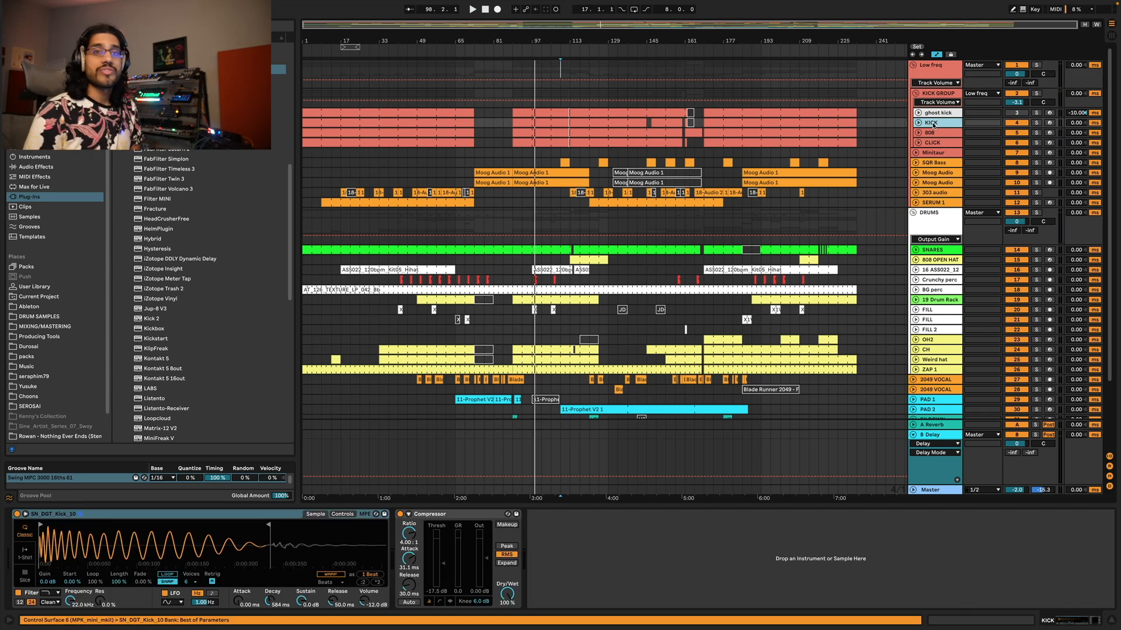
left_click(931, 133)
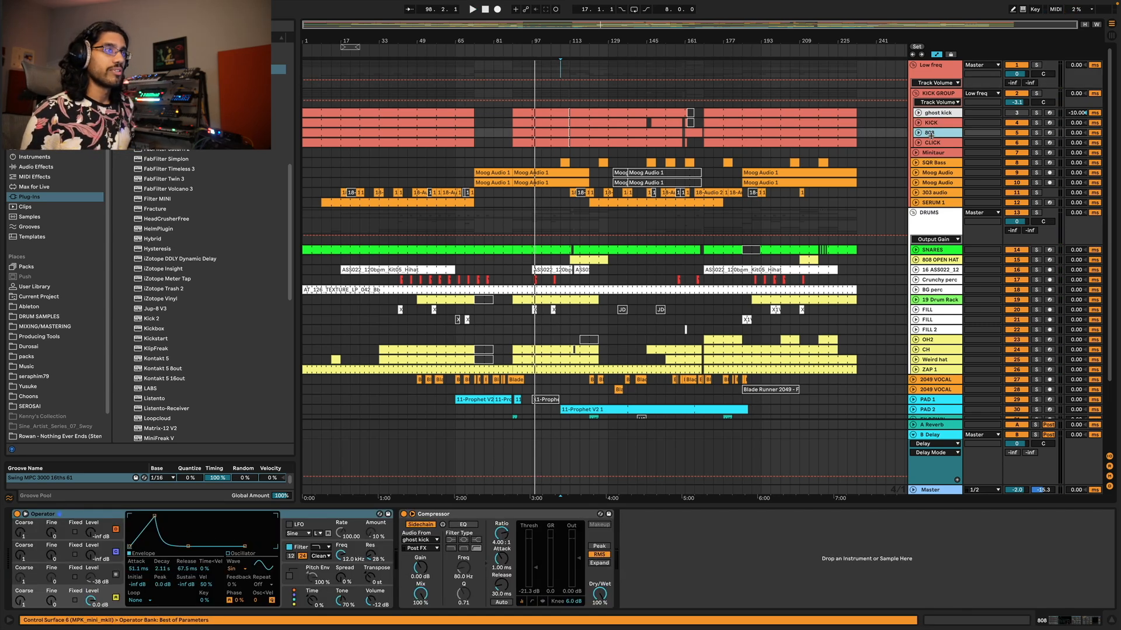
left_click(931, 123)
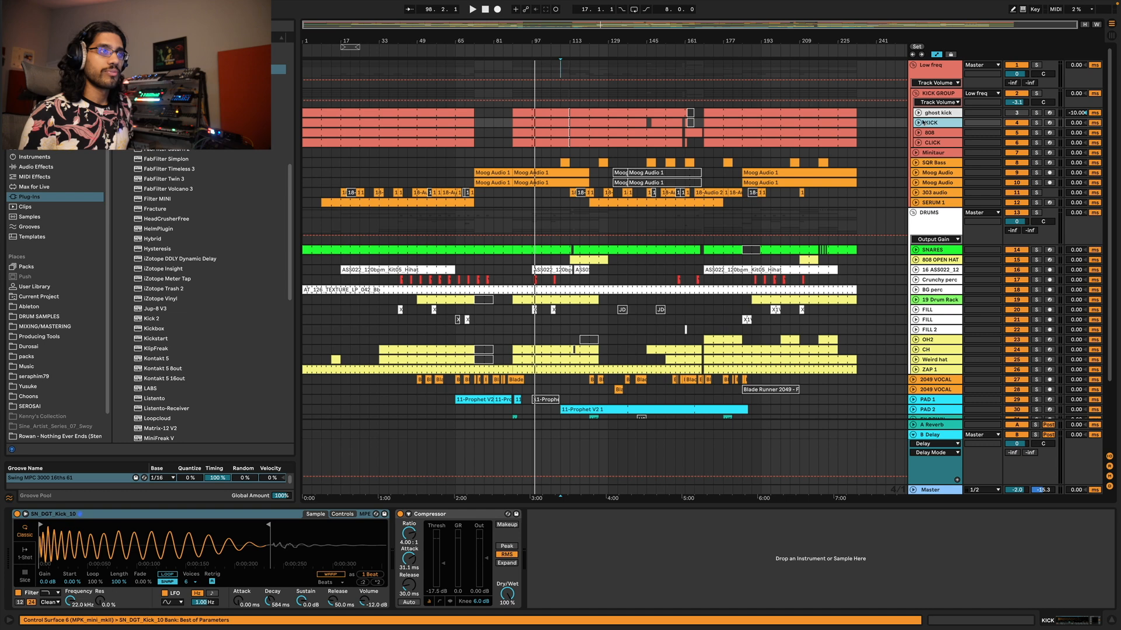
left_click(918, 123)
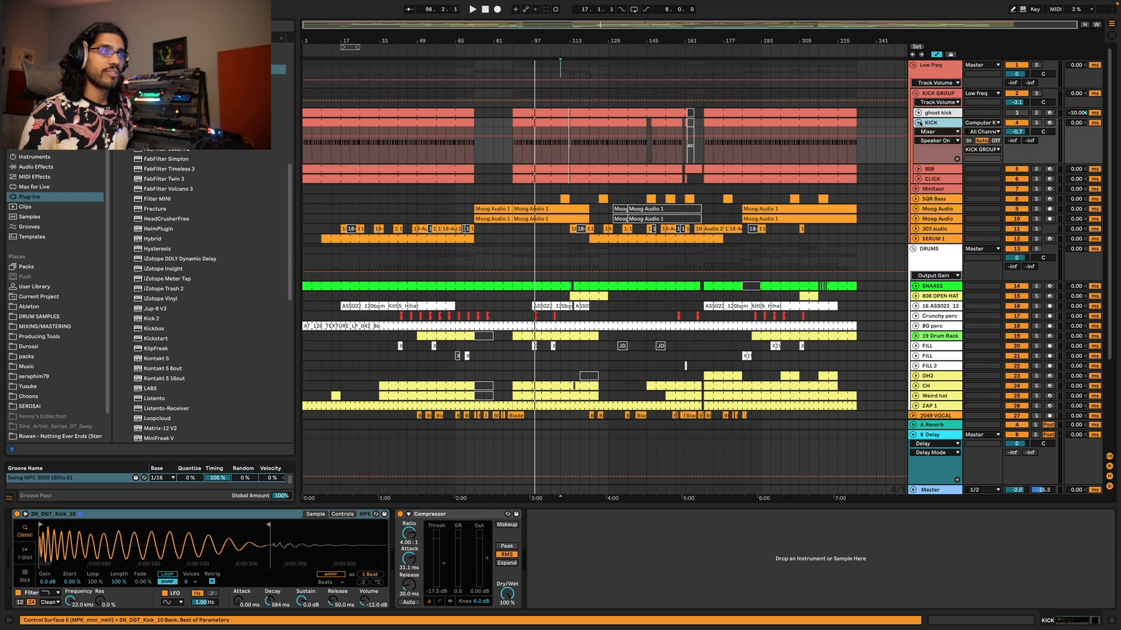
- Solo the KICK track and play it from bar 25 with its sampler and Compressor shown
left_click(1037, 122)
left_click(360, 152)
key("space")
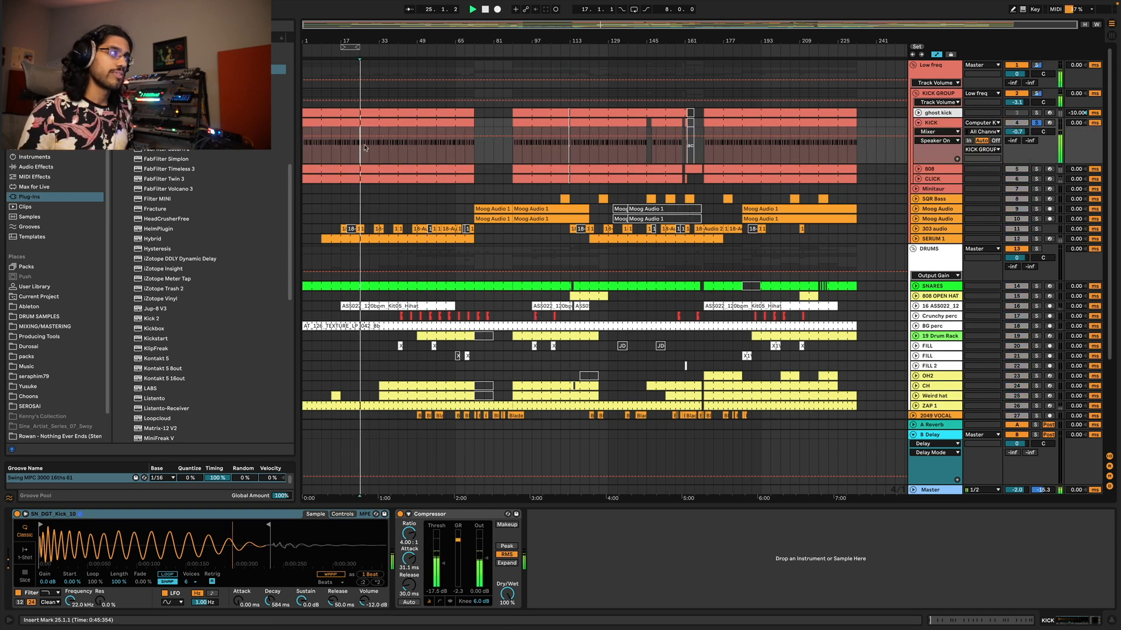
left_click(937, 123)
key("space")
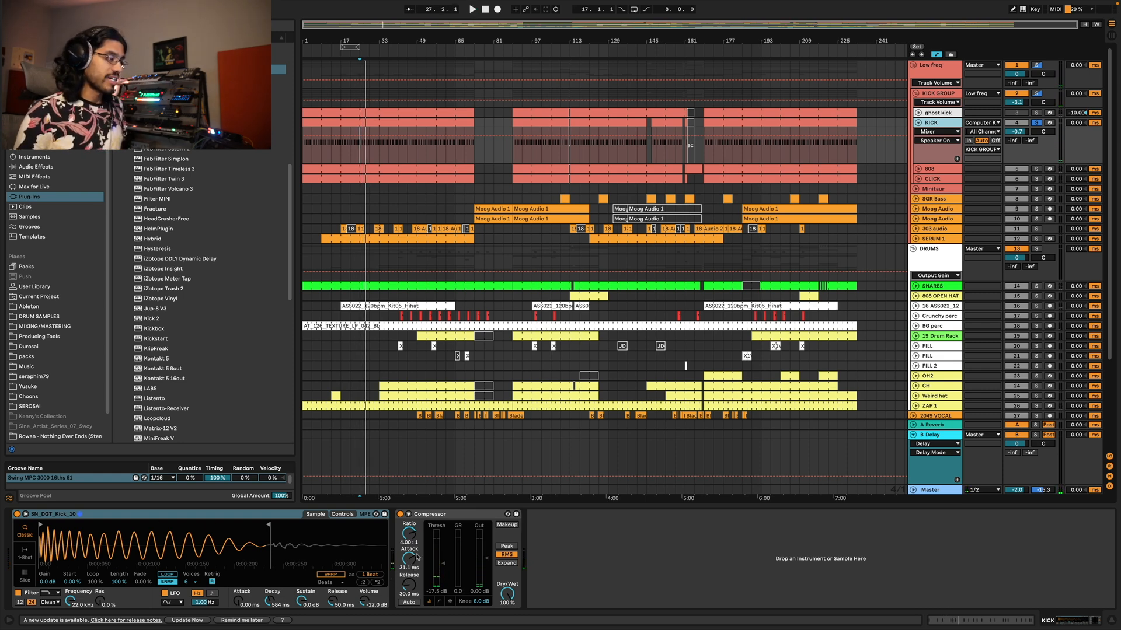
key("space")
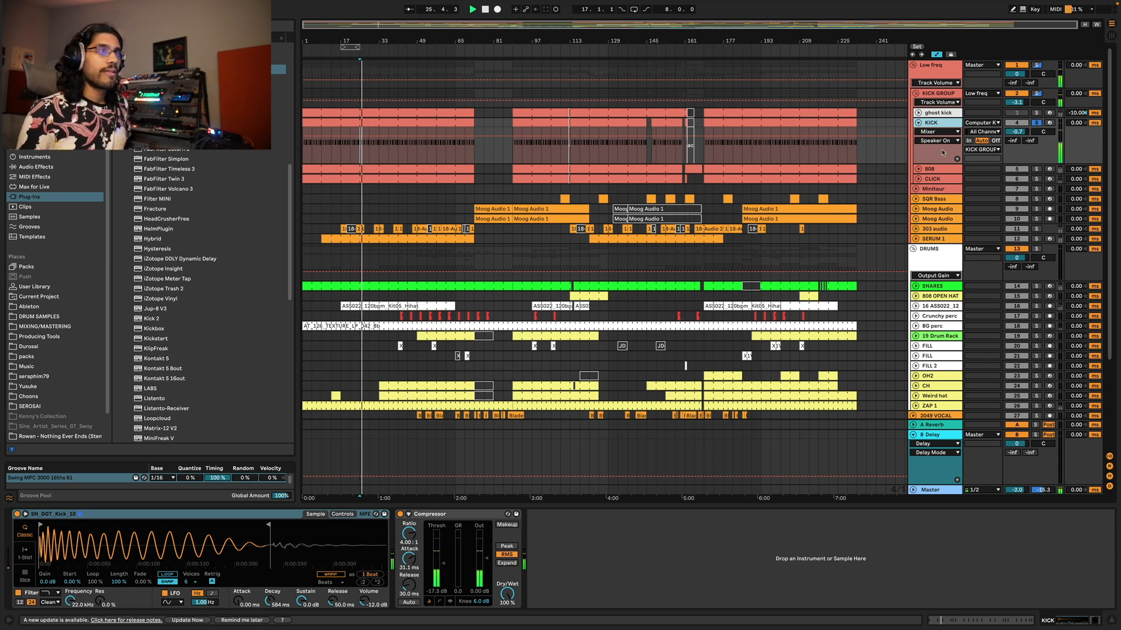
- Solo the 808 track instead of KICK, unfold it, and play it with its first clip's notes open
left_click(937, 168)
left_click(1038, 123)
left_click(1037, 170)
left_click(932, 170)
key("space")
left_click(918, 168)
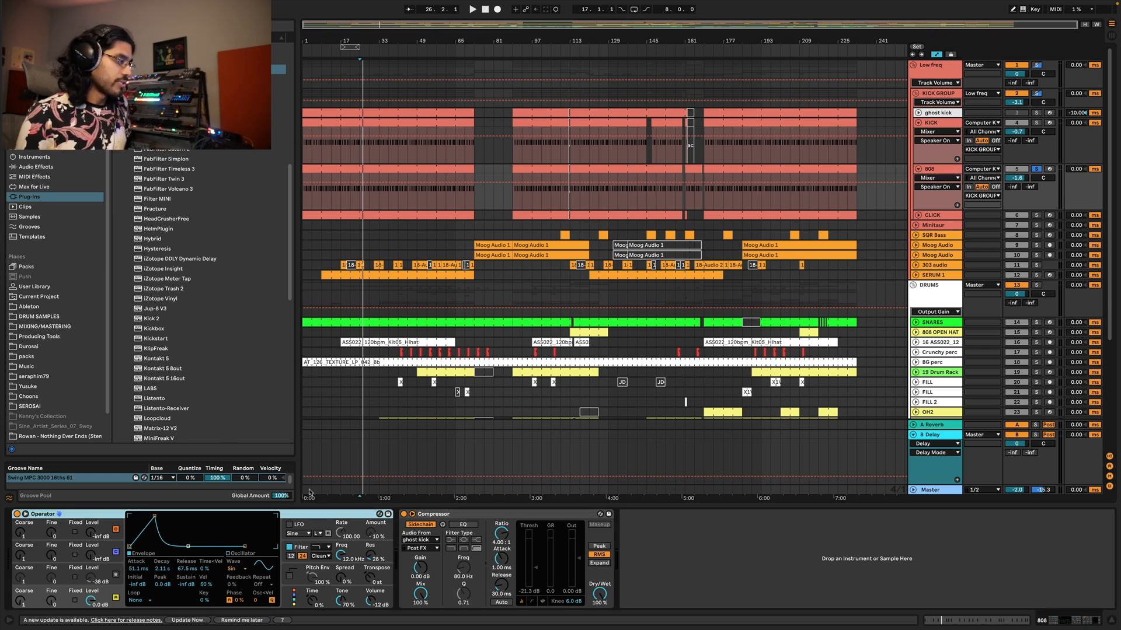
key("space")
double_click(401, 170)
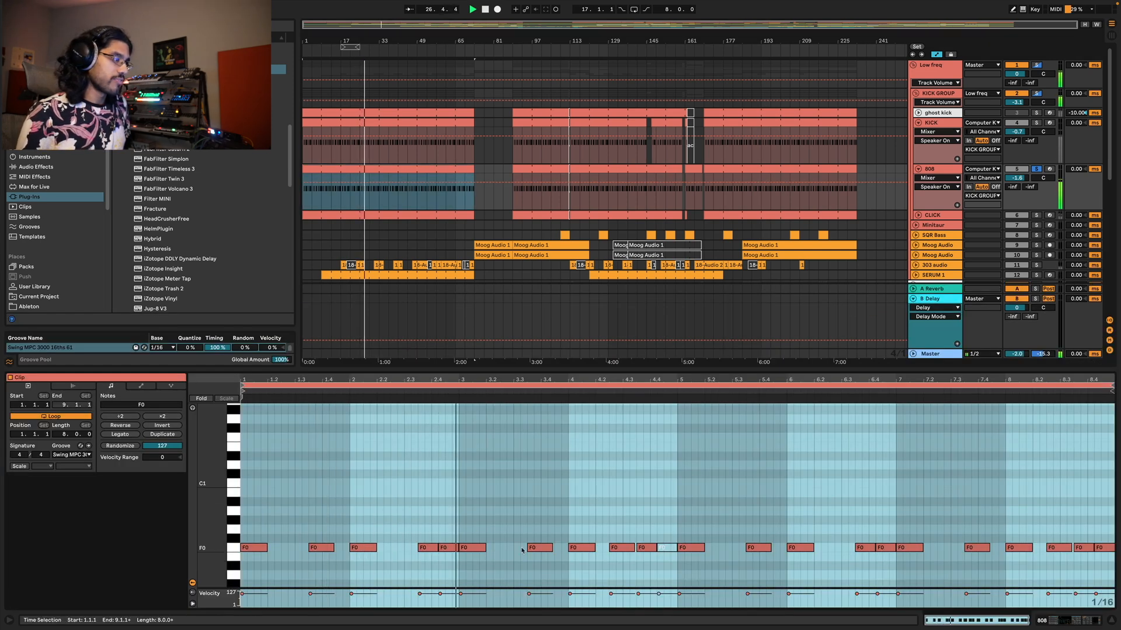
- Solo KICK together with the 808 track and play both layers
left_click(1036, 123, "super")
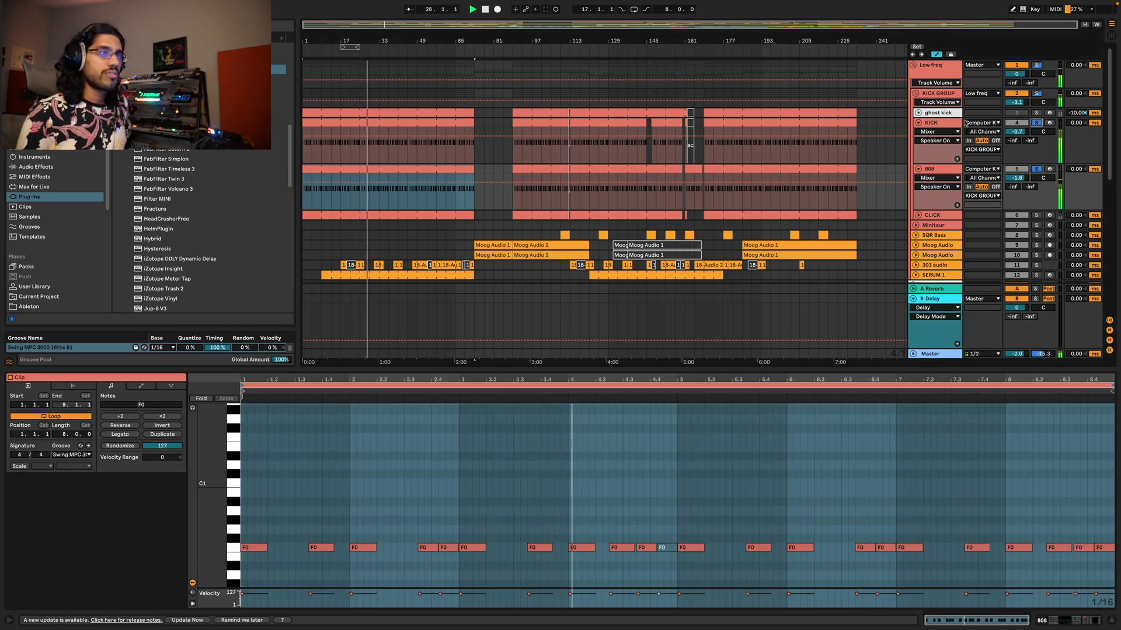
left_click(943, 163)
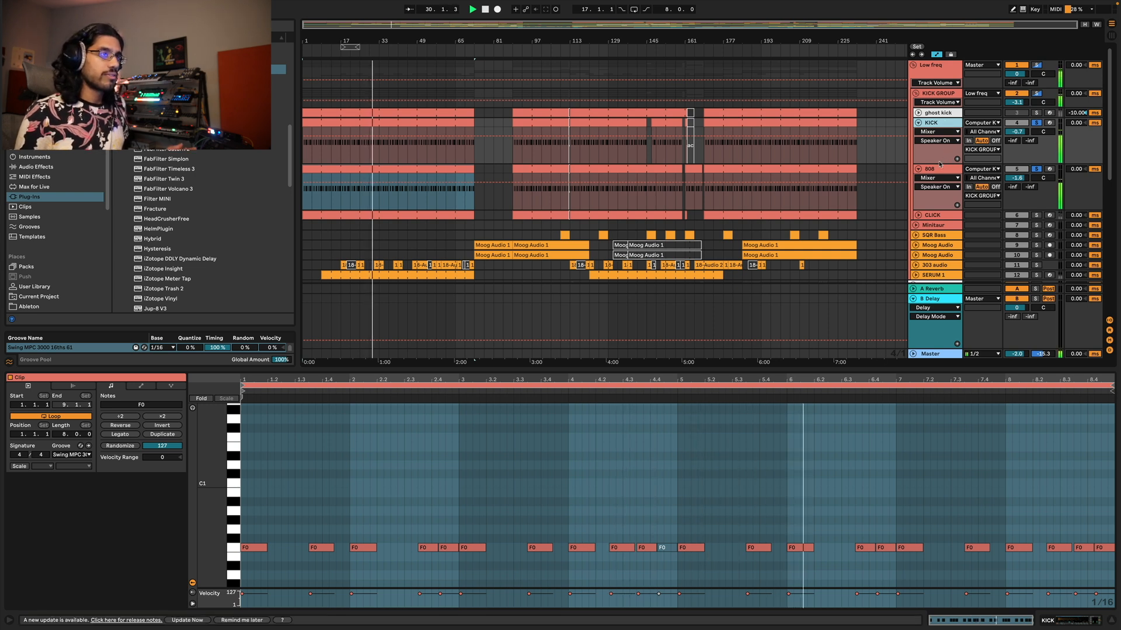
left_click(330, 121)
left_click(378, 168)
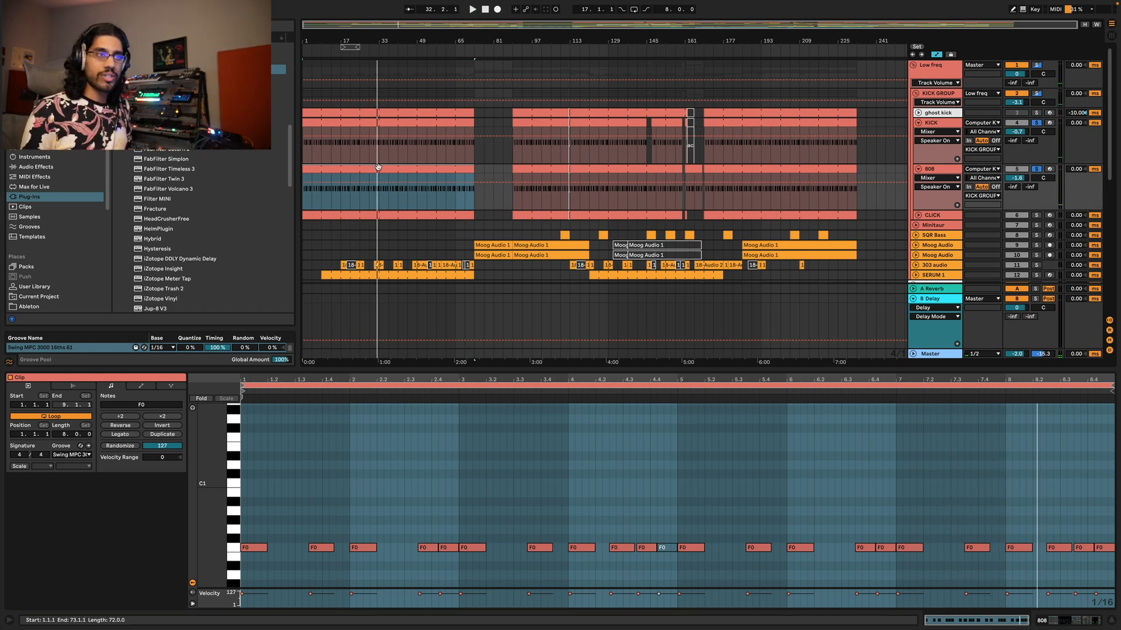
key("space")
- Unfold the CLICK track and play it with its Click_Vinyl3 sampler and EQ Eight shown
left_click(917, 215)
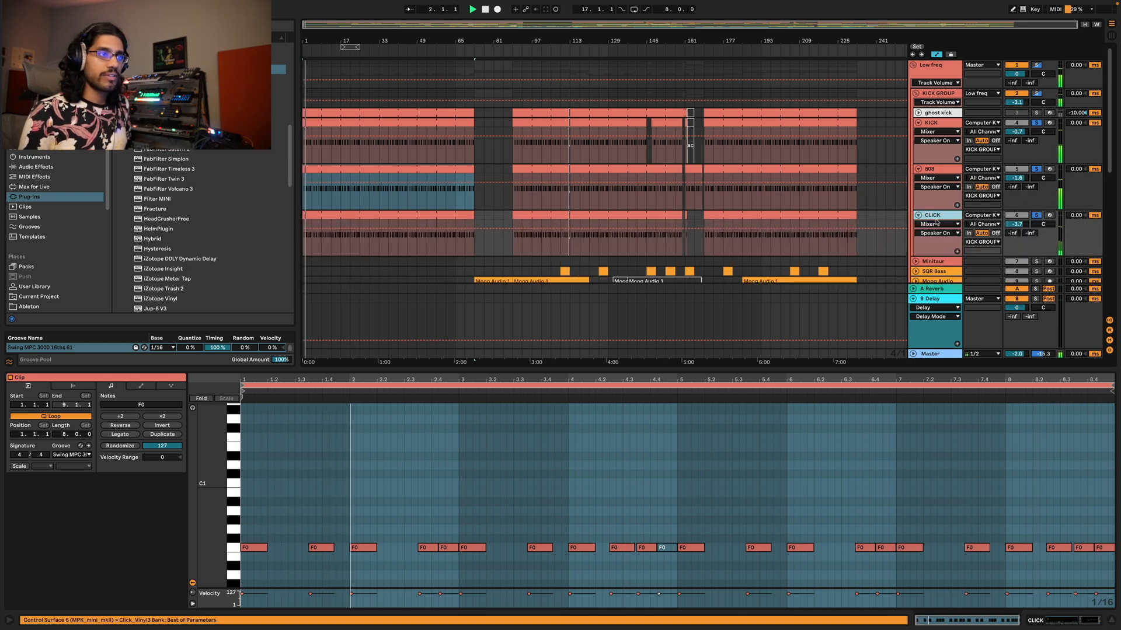
key("space")
left_click(928, 216)
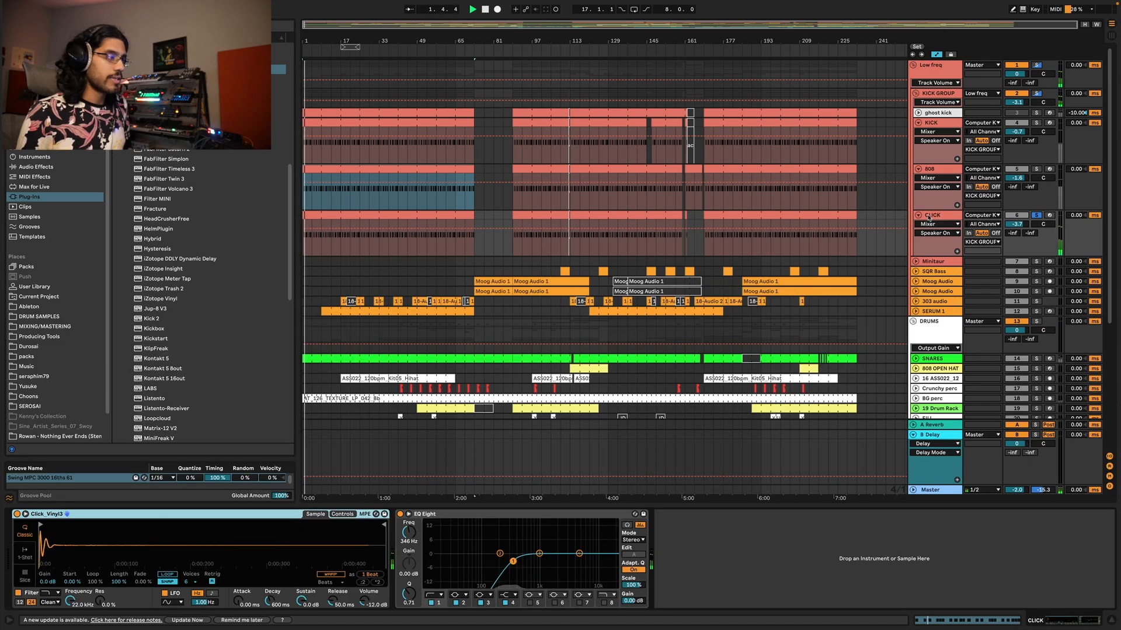
- Play KICK soloed alone, and add CLICK to the solo to compare the two layers
left_click(1036, 123)
key("space")
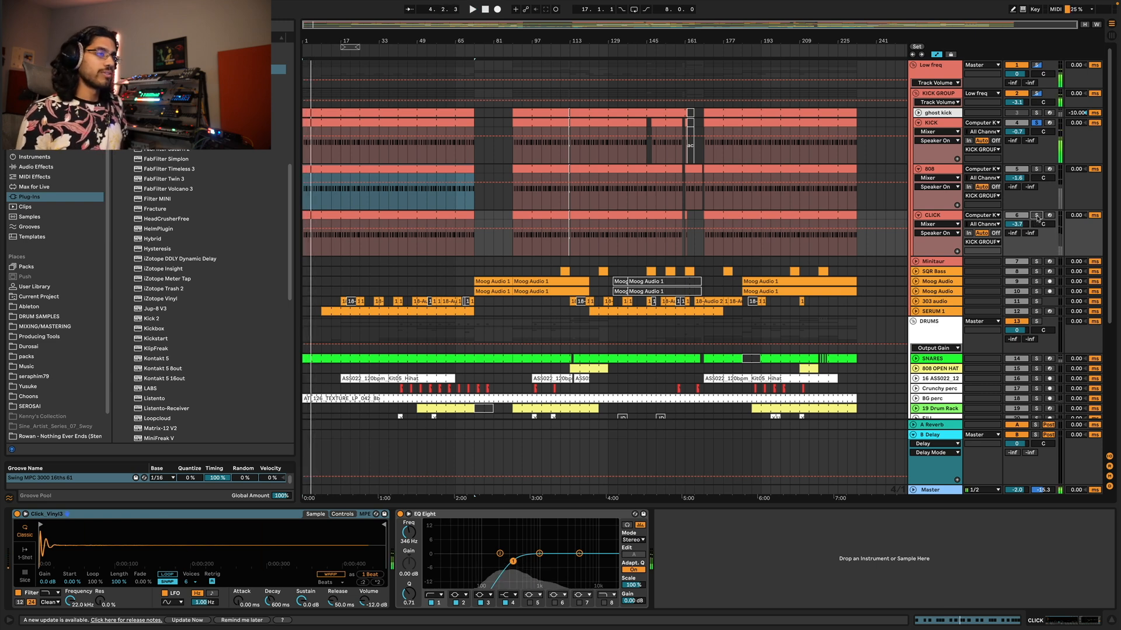
key("space")
left_click(1036, 215)
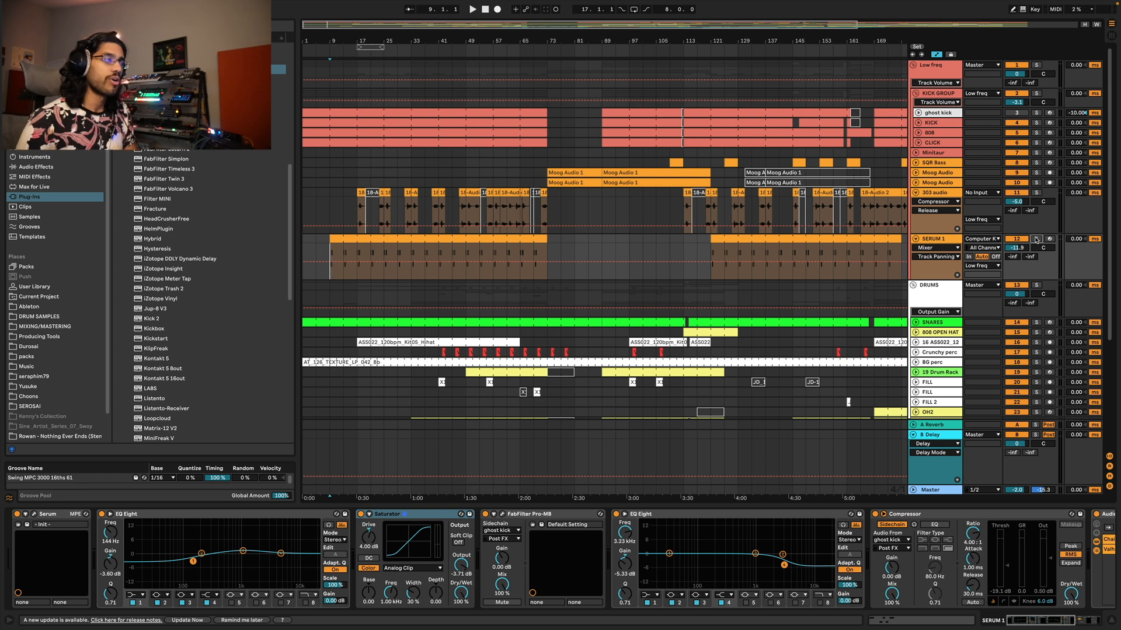
- Solo the SERUM 1 track and play its clip from bar 9
left_click(1035, 238)
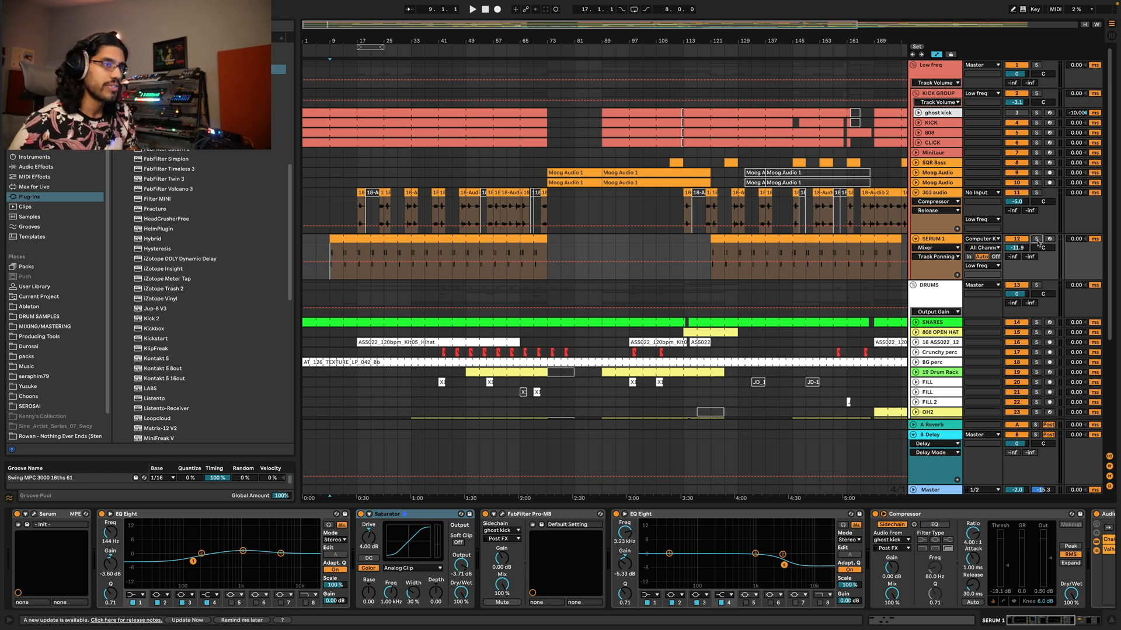
key("space")
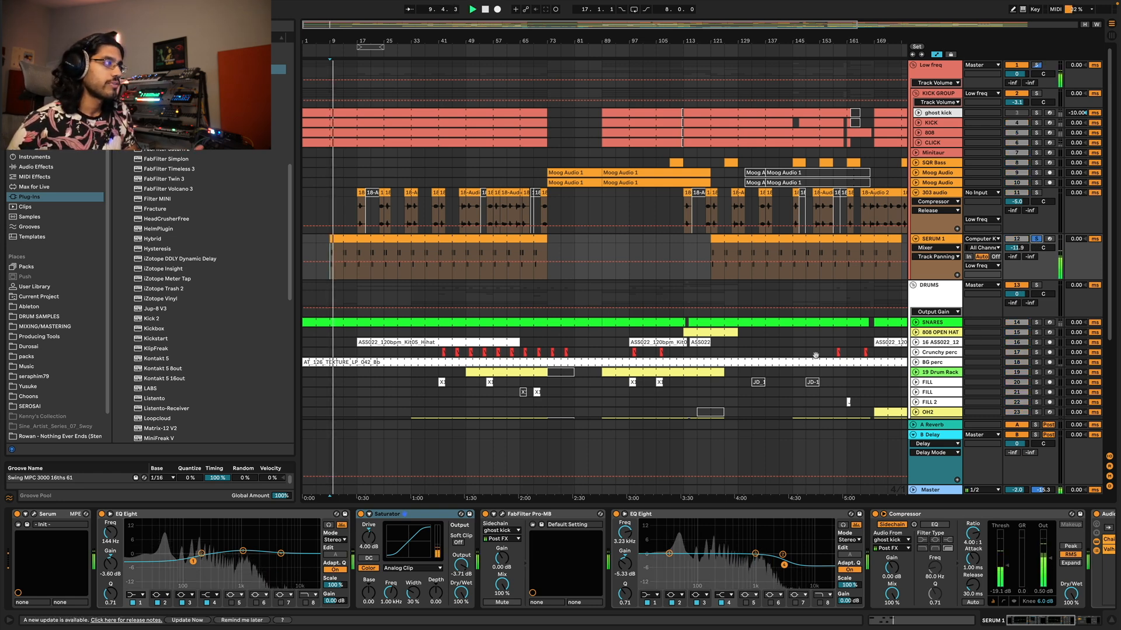
left_click_drag(326, 41, 325, 87)
key("space")
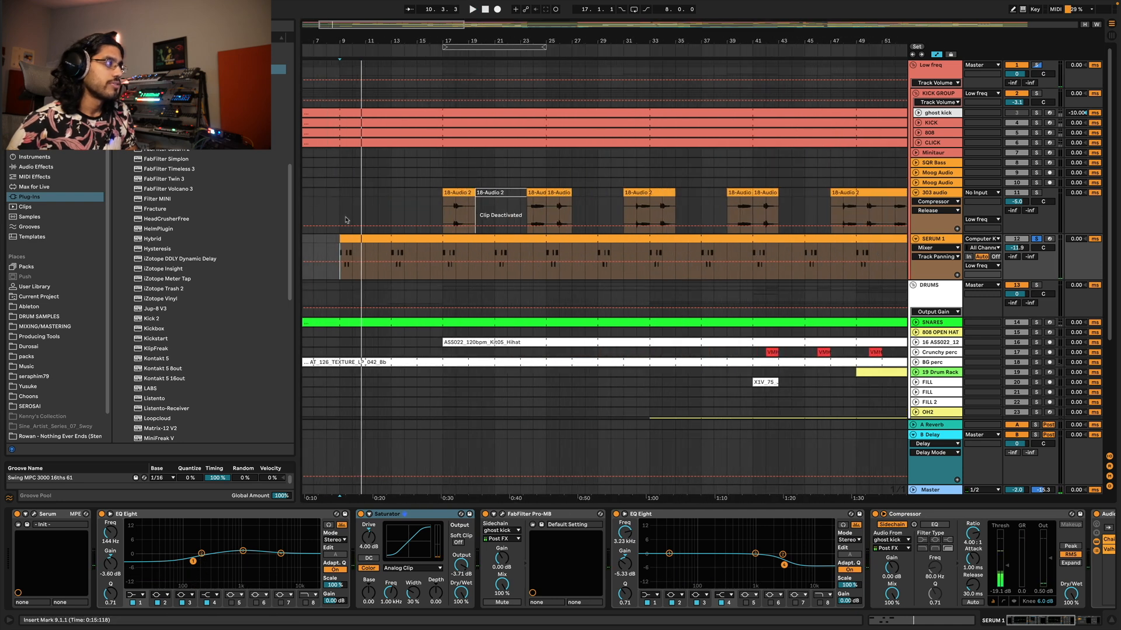
- View the notes of the first SERUM 1 clip, and show the track's Serum synth window over the arrangement
double_click(380, 240)
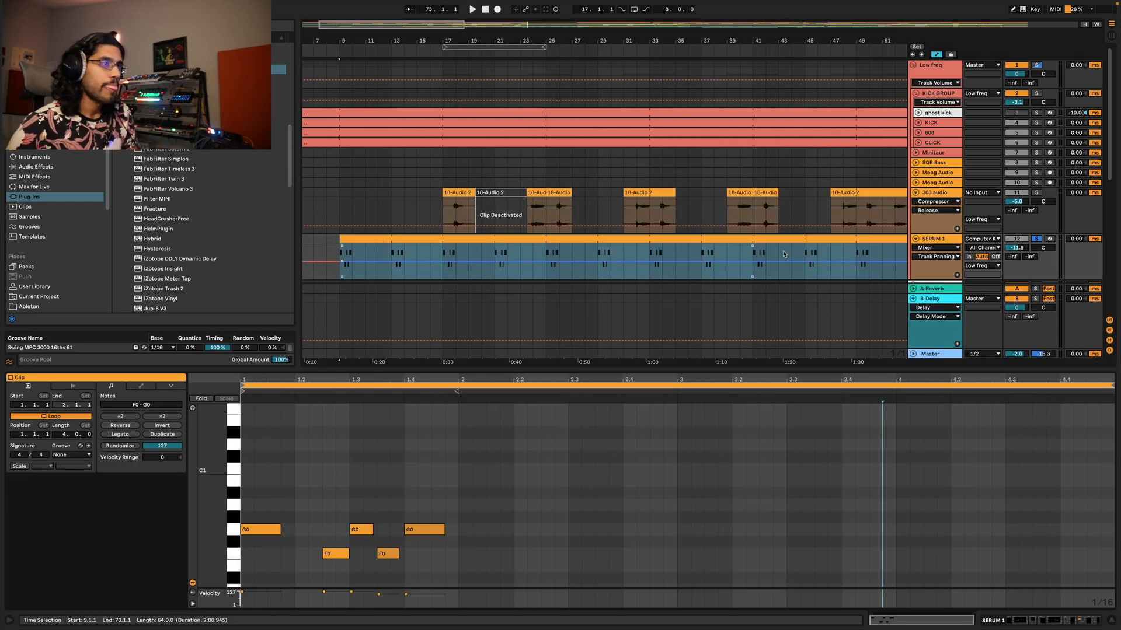
key("shift+Tab")
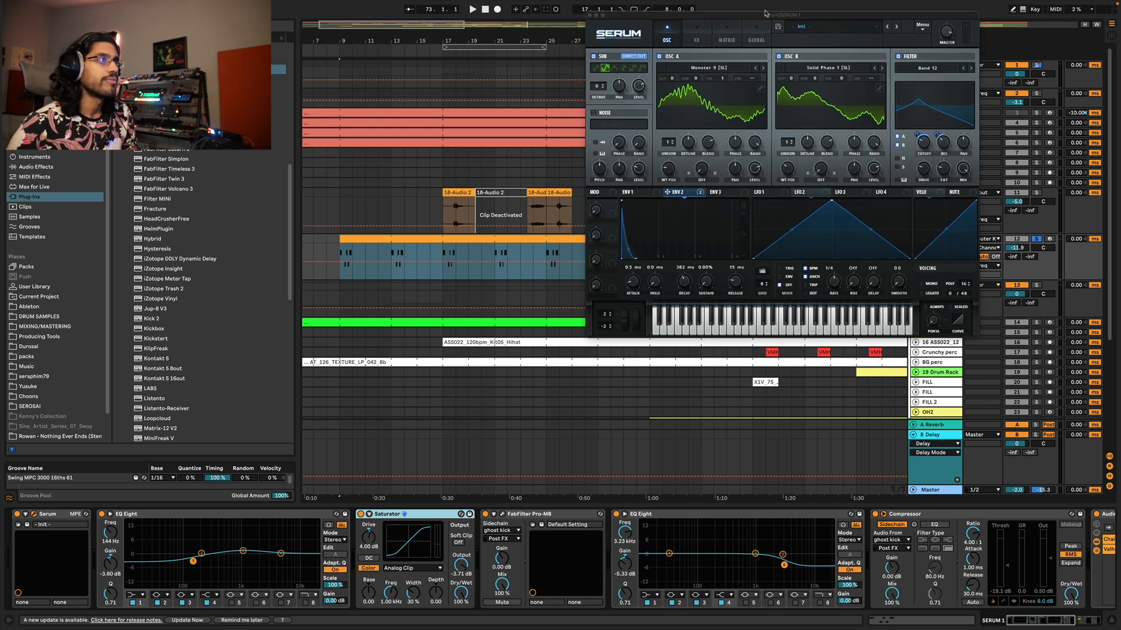
left_click_drag(736, 15, 490, 136)
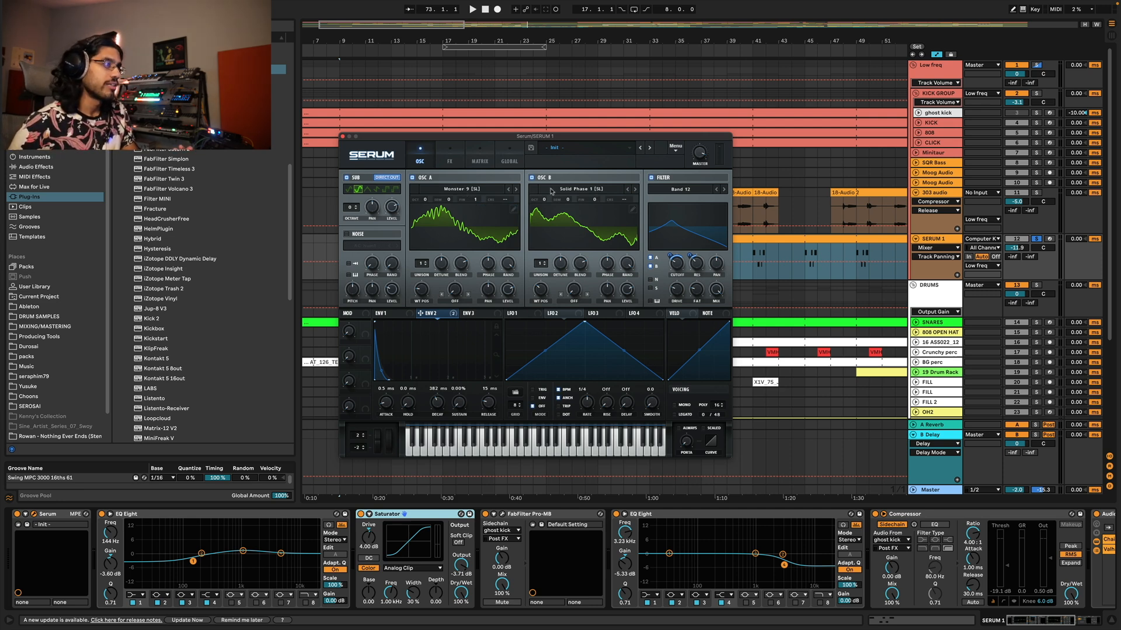
- Examine Serum's oscillators, filter, ENV 2, LFO modulation and FX page during playback, and close its window
left_click(397, 314)
left_click(437, 316)
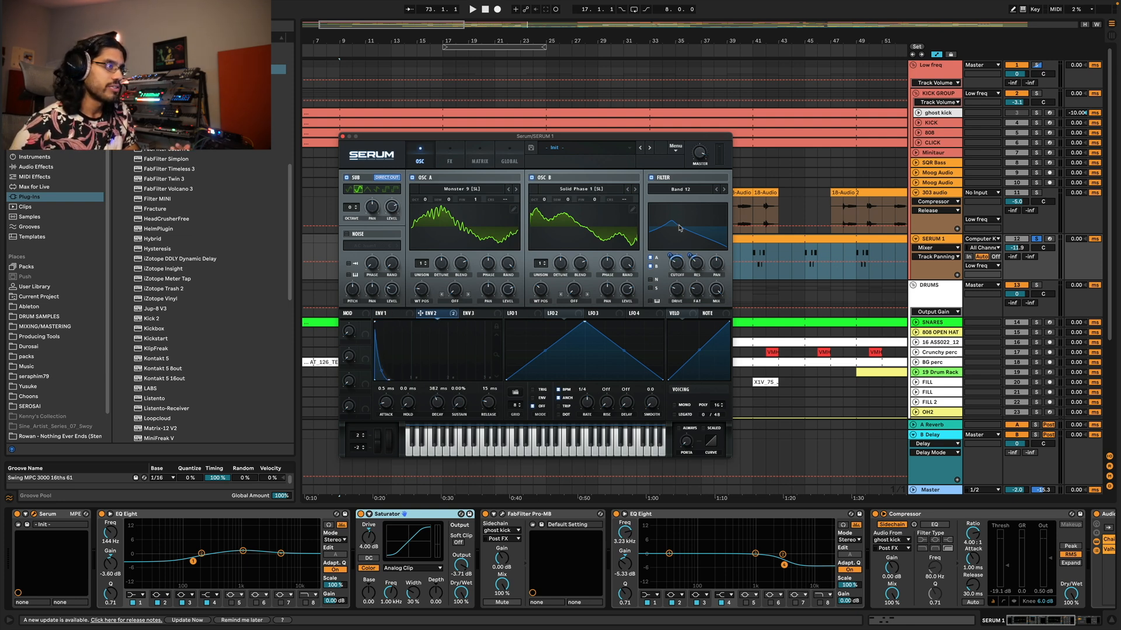
key("space")
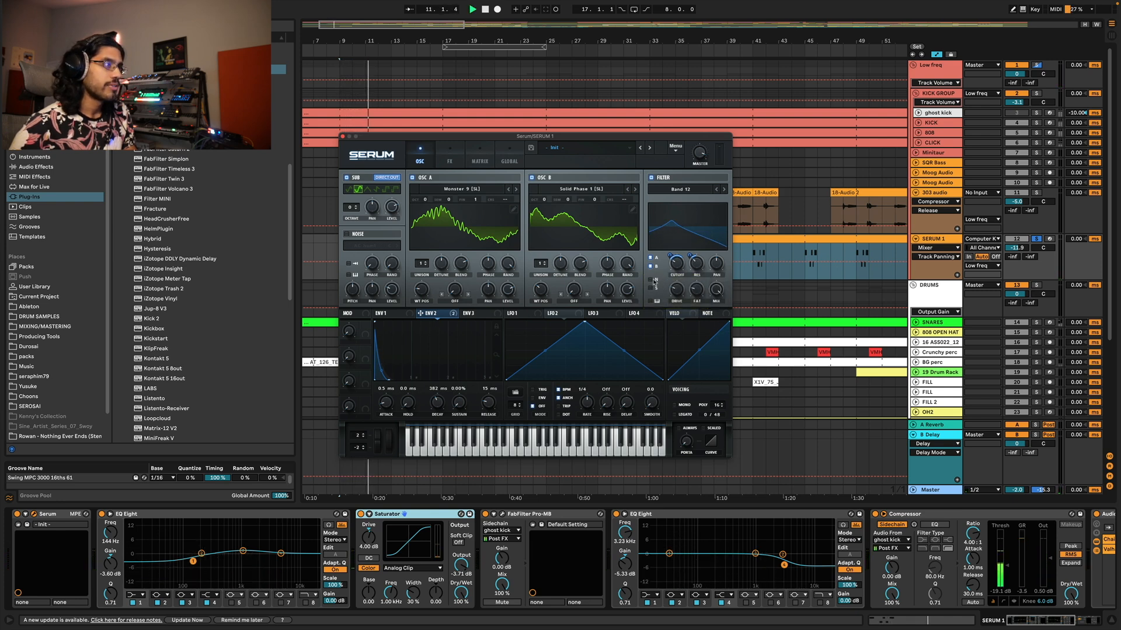
left_click(516, 314)
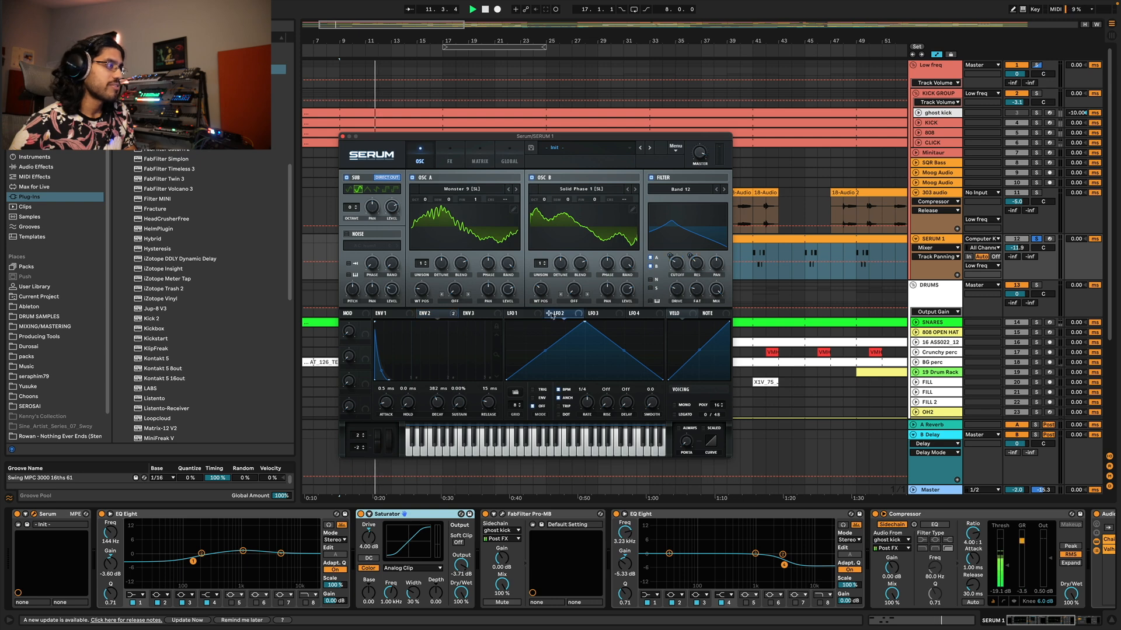
left_click(449, 159)
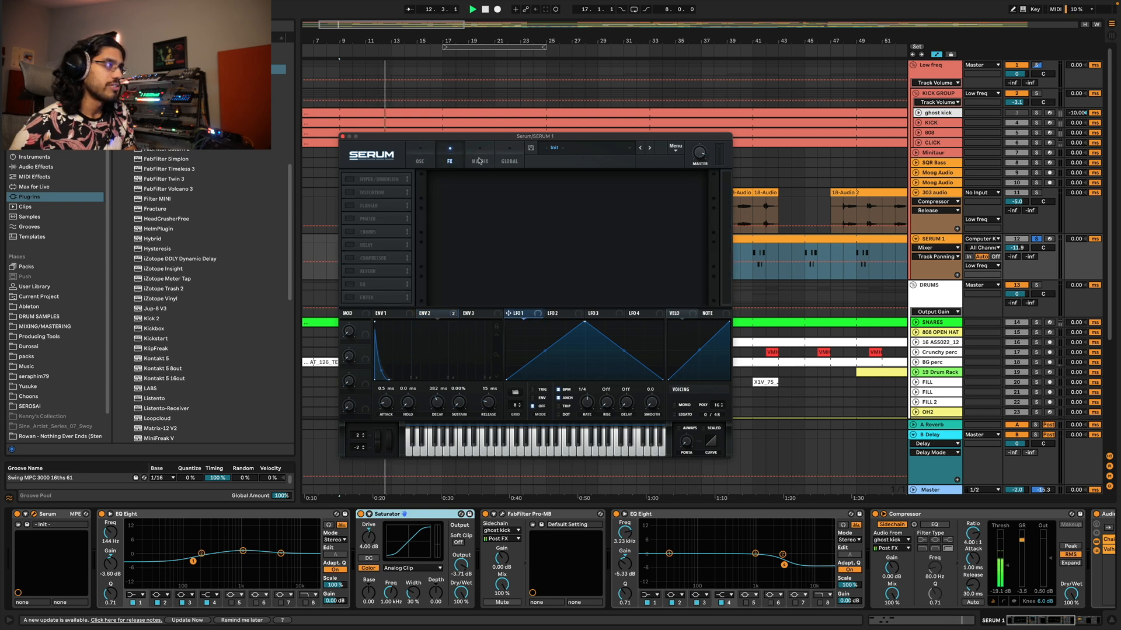
left_click(419, 165)
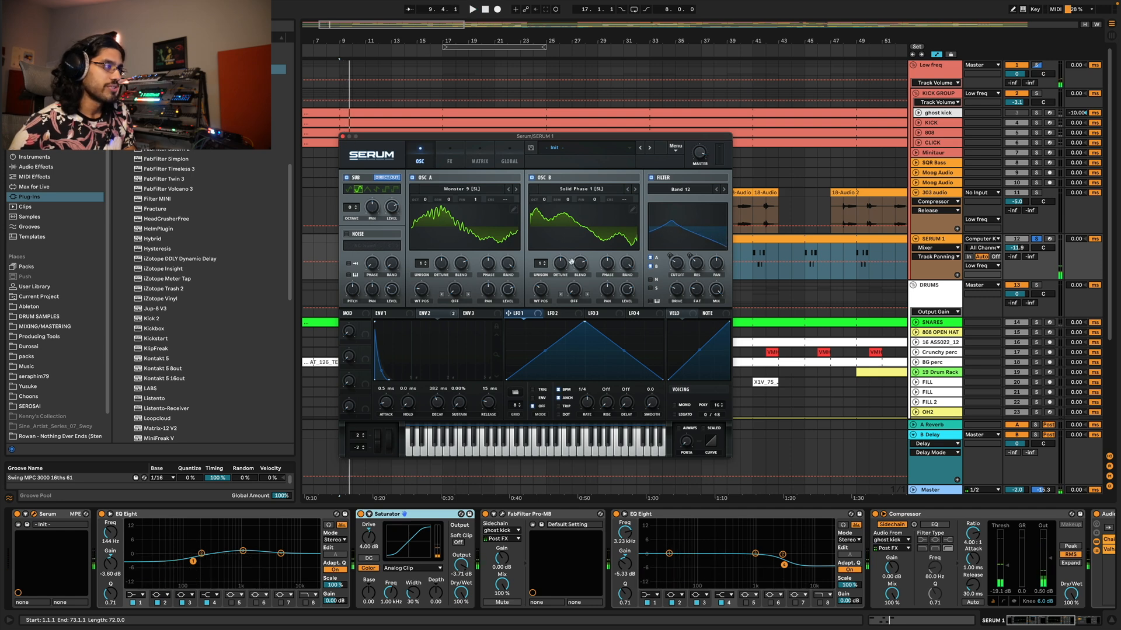
left_click(342, 136)
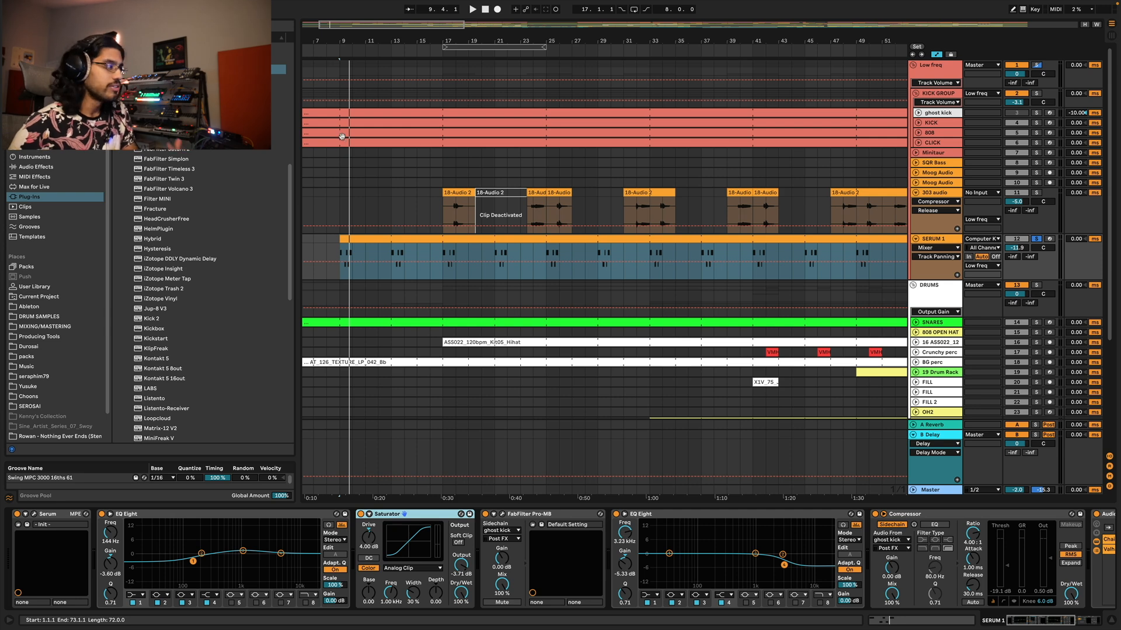
- Review the first EQ Eight and the Saturator in the SERUM 1 device chain
left_click(139, 514)
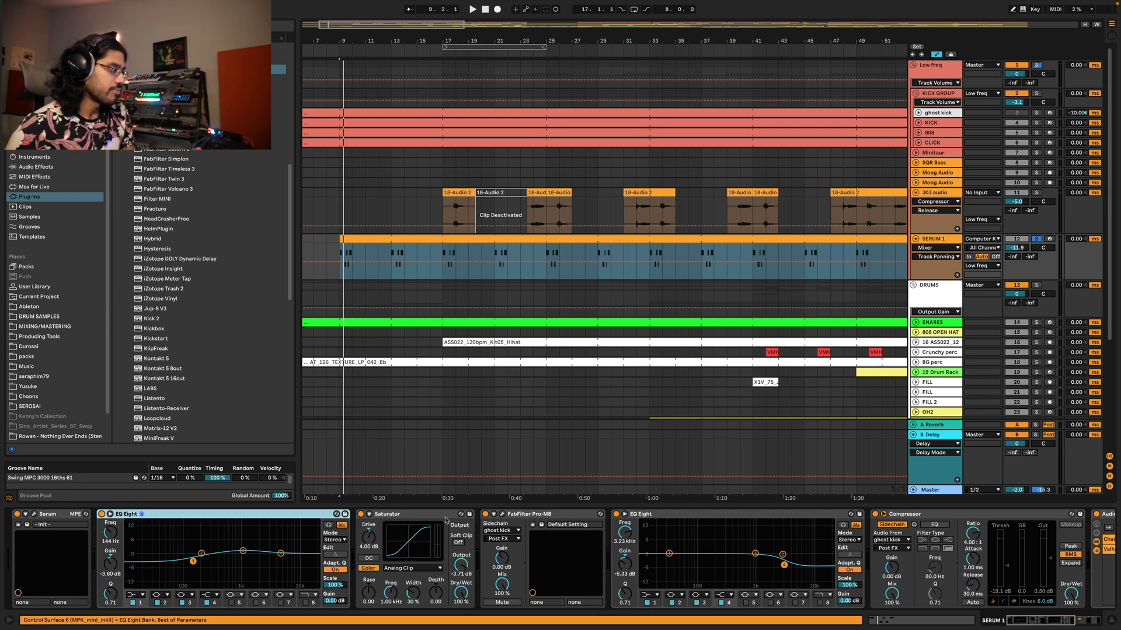
left_click(412, 519)
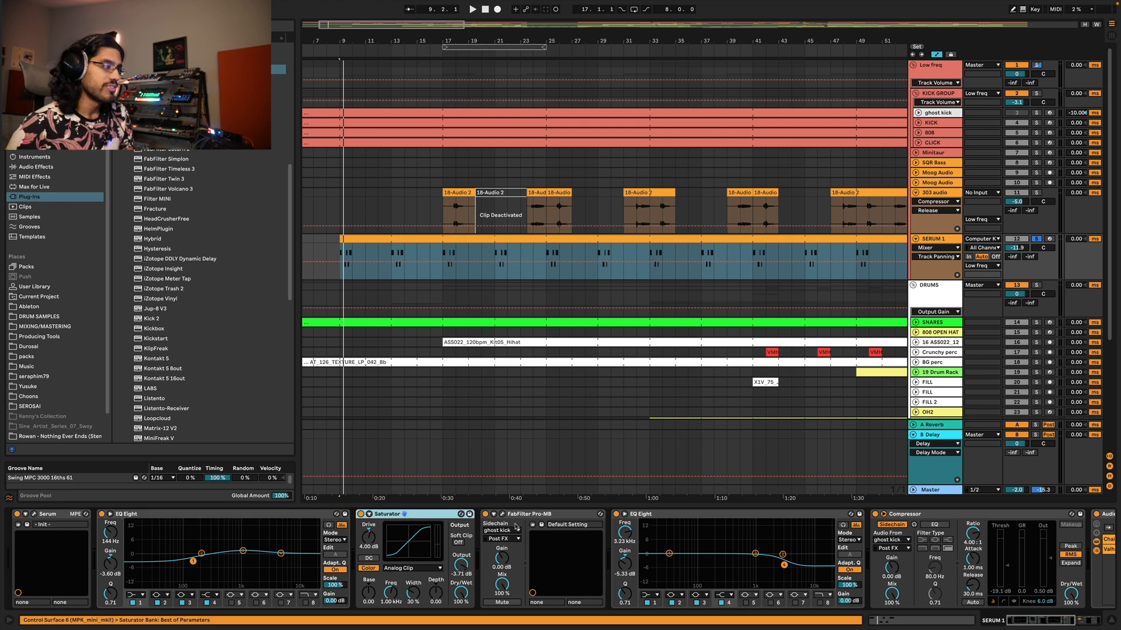
key("space")
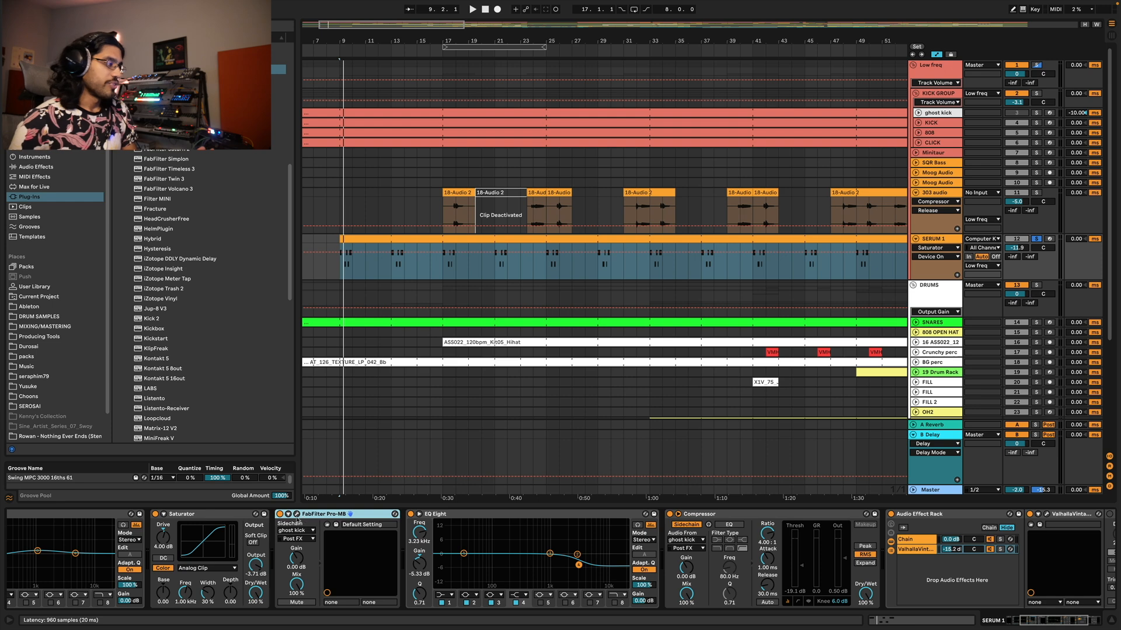
- Show SERUM 1's FabFilter Pro-MB window during playback, and add KICK GROUP to the solo
left_click(297, 514)
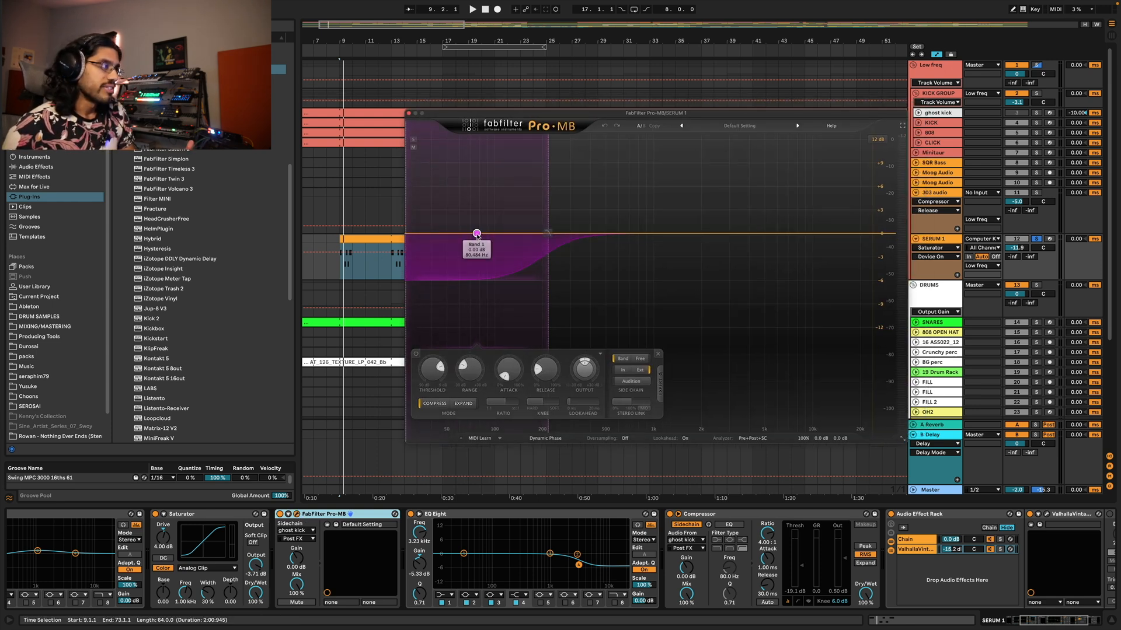
key("space")
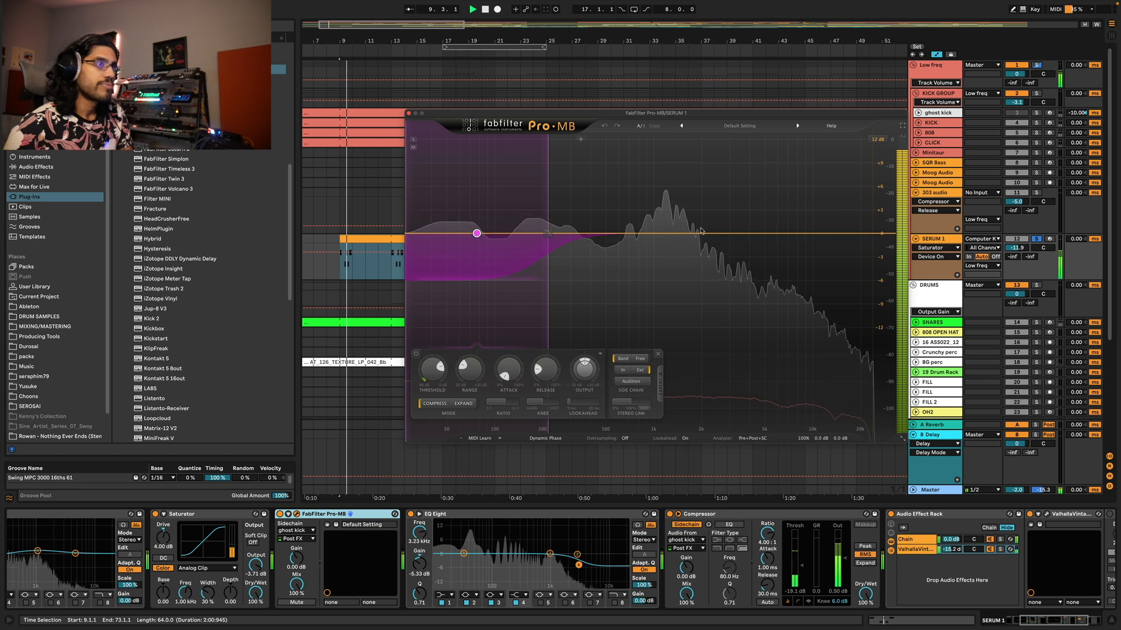
left_click(1037, 93)
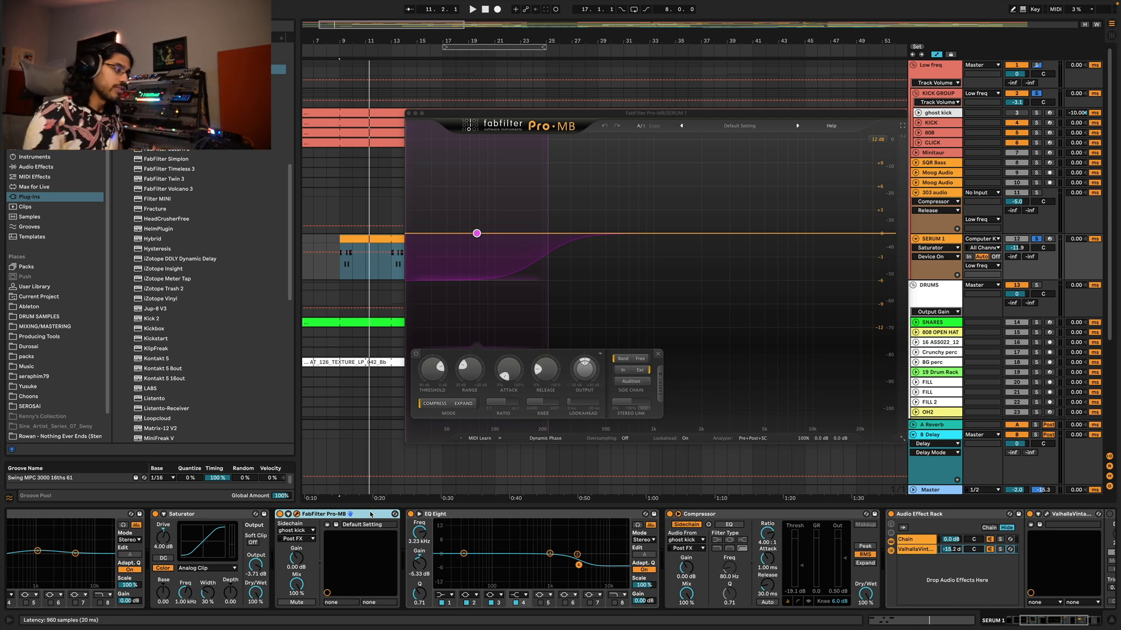
- Review the ghost-kick-sidechained Compressor, Pro-MB and second EQ Eight in SERUM 1's device chain
left_click(684, 548)
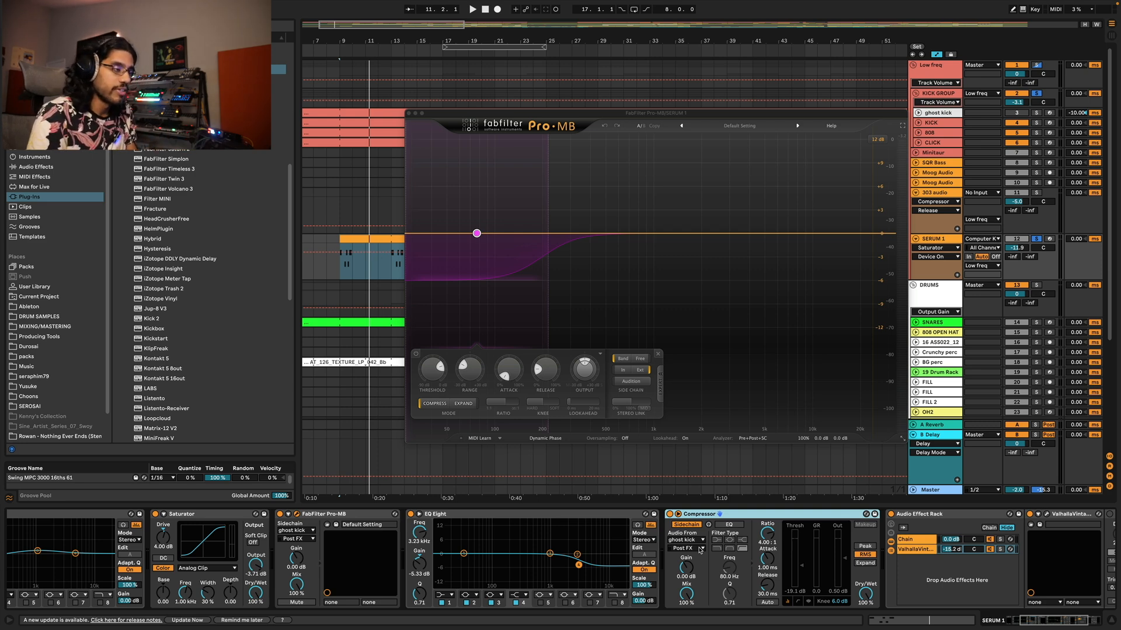
left_click(324, 514)
left_click(701, 515)
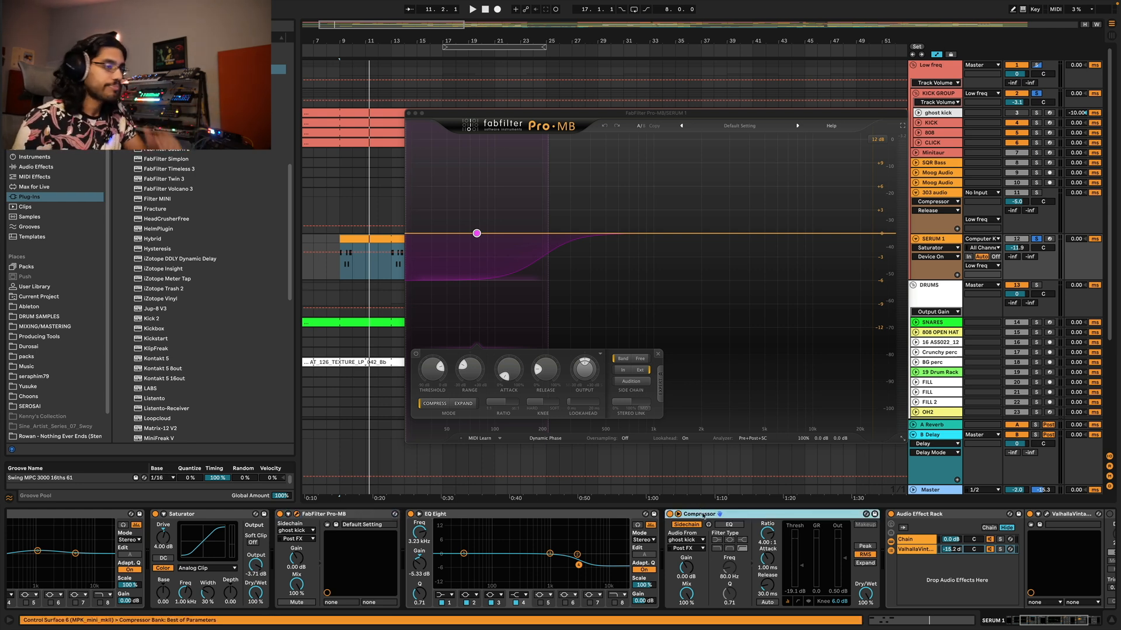
left_click(535, 524)
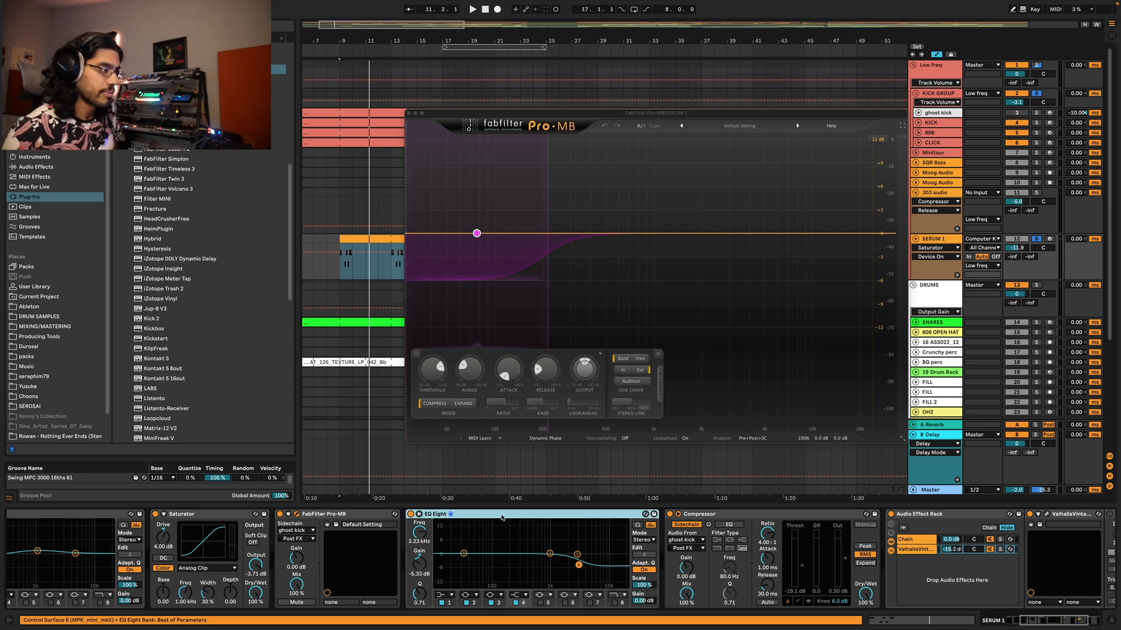
- Inspect the reverb chain in SERUM 1's Audio Effect Rack and its ValhallaVintageVerb settings, and close the reverb window
scroll(596, 514, "right", 5)
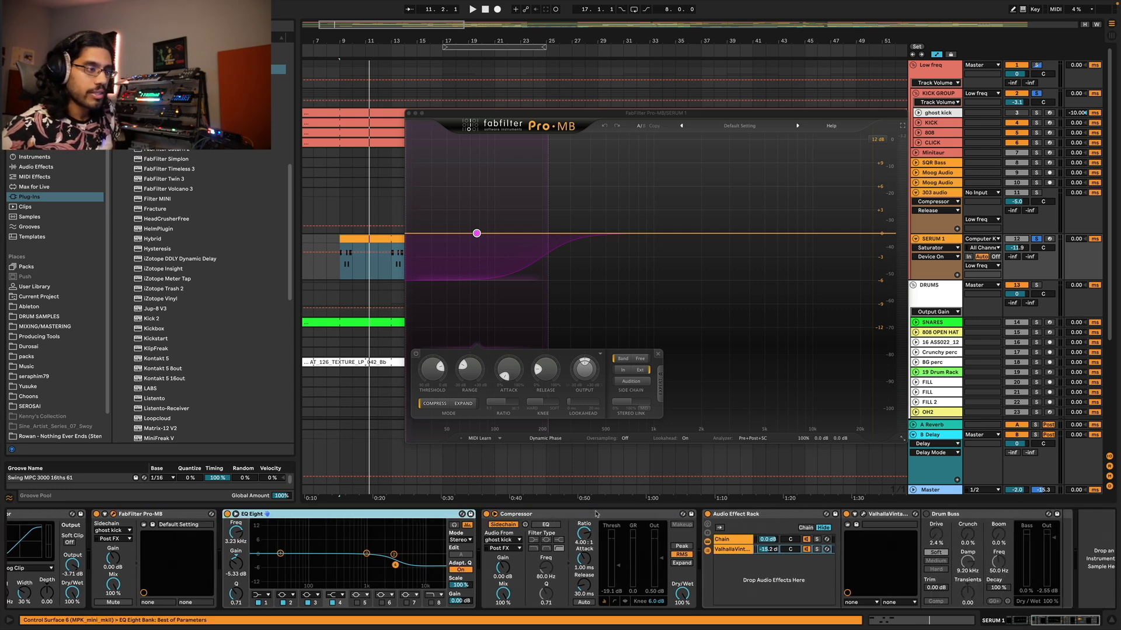
left_click(759, 515)
left_click(736, 550)
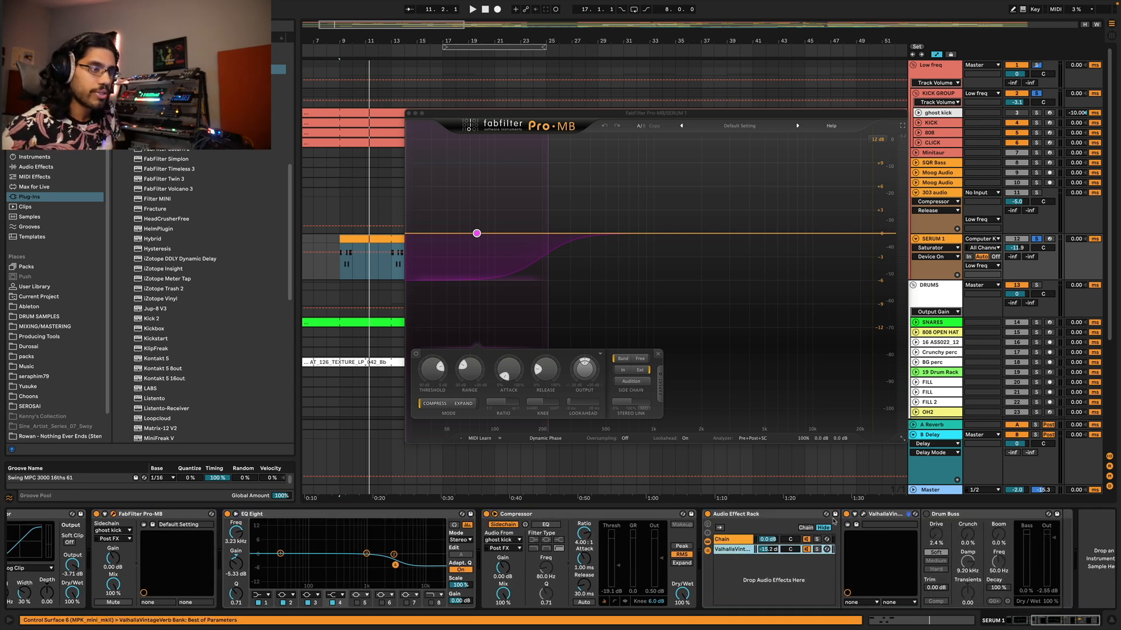
left_click(864, 515)
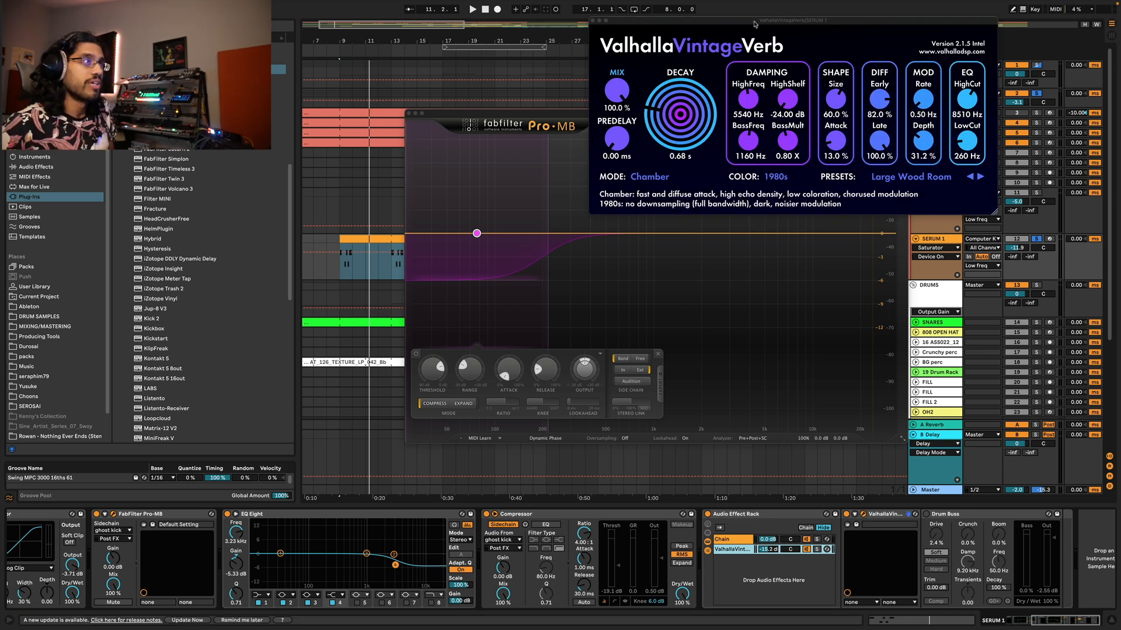
left_click_drag(754, 23, 642, 92)
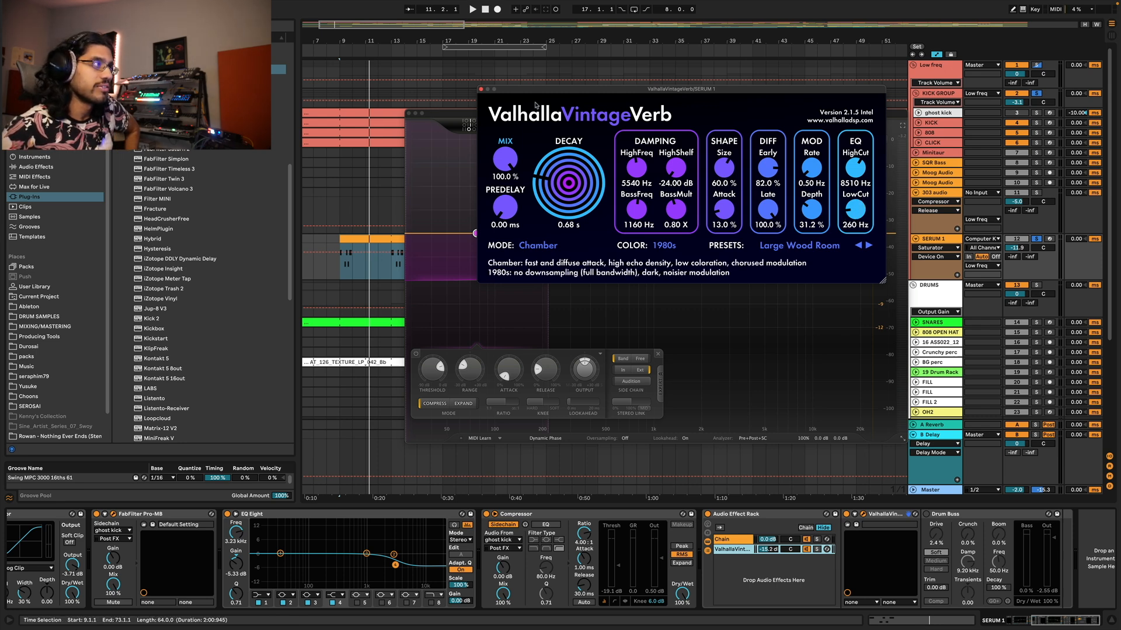
left_click(480, 89)
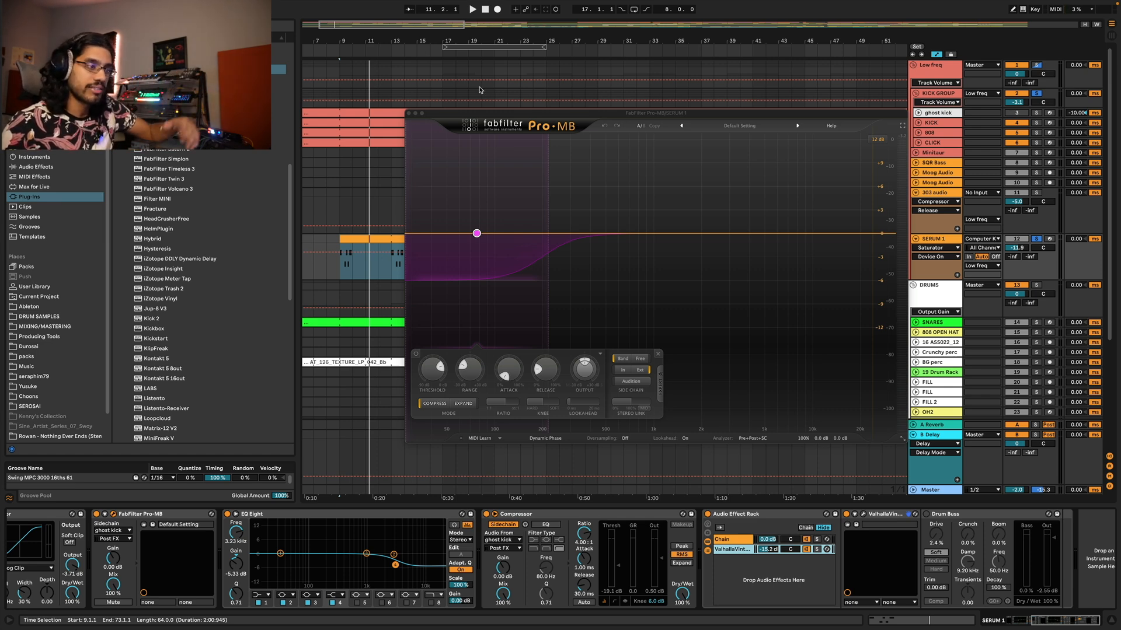
- Check the end of SERUM 1's device chain and close the FabFilter Pro-MB window
scroll(775, 554, "right", 1)
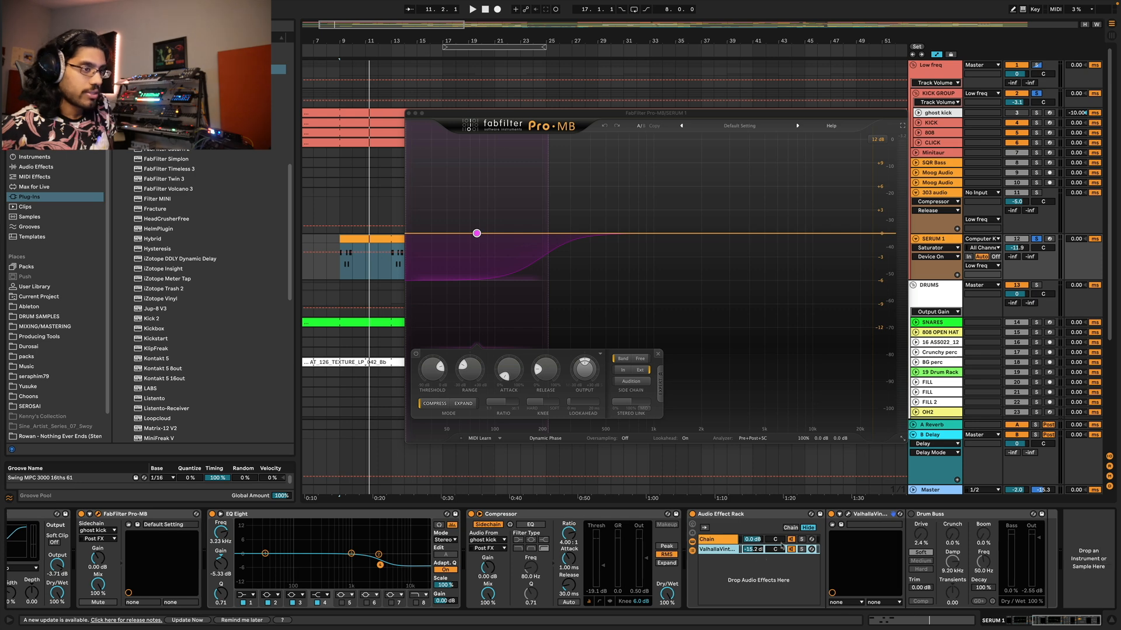
scroll(802, 534, "left", 10)
left_click(409, 113)
- Solo the 303 audio track together with KICK GROUP, and play from bar 17
left_click_drag(521, 40, 520, 24)
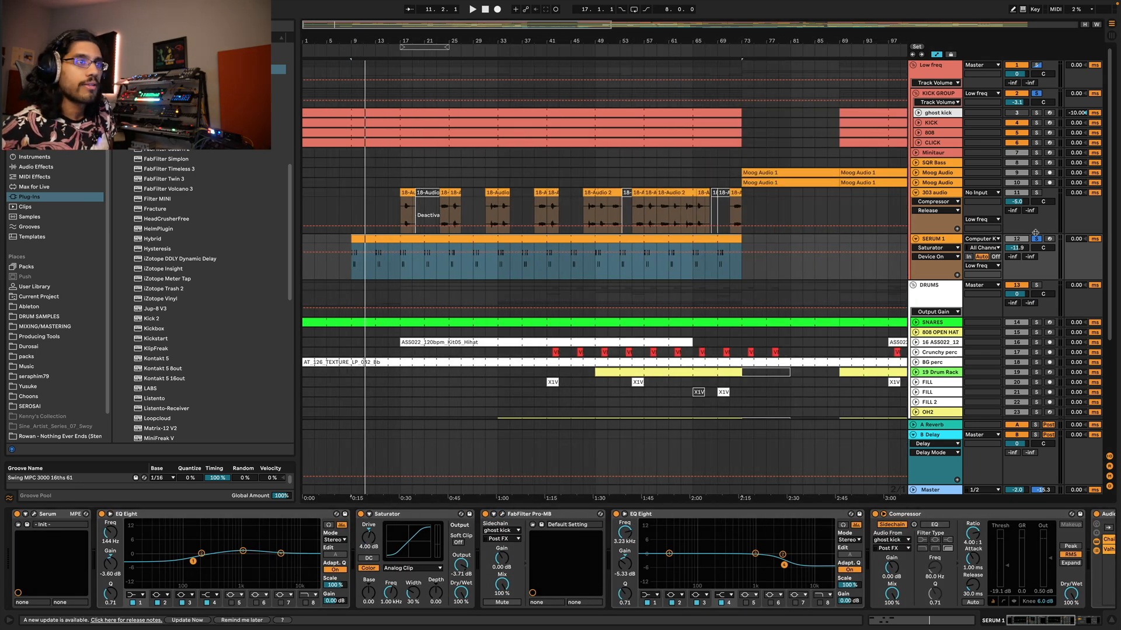
left_click(1033, 192)
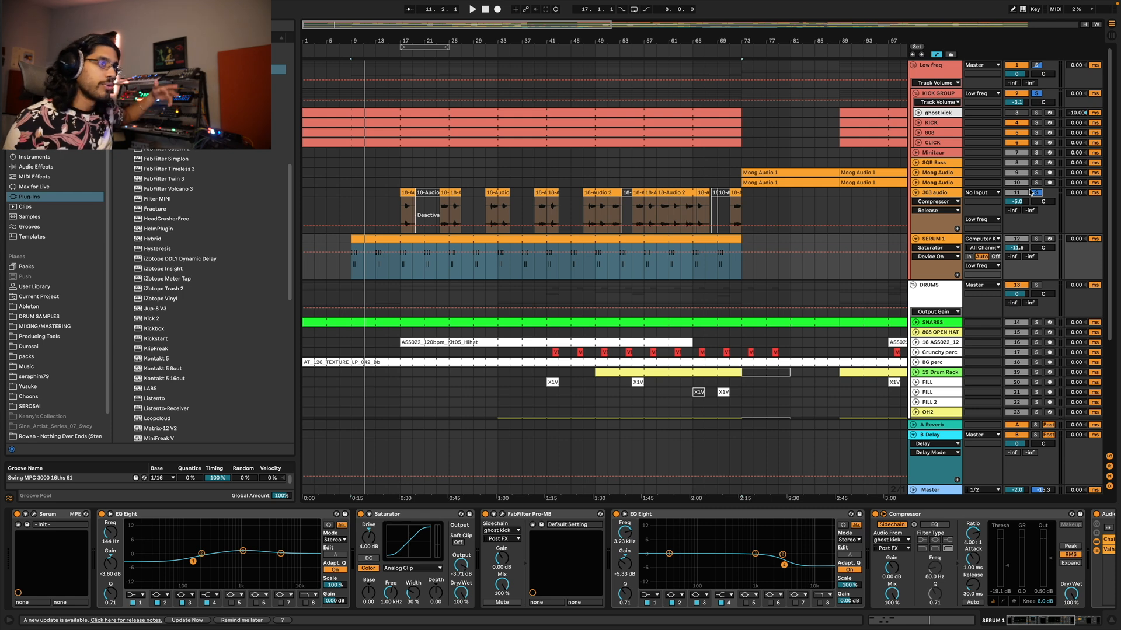
left_click_drag(336, 24, 336, 50)
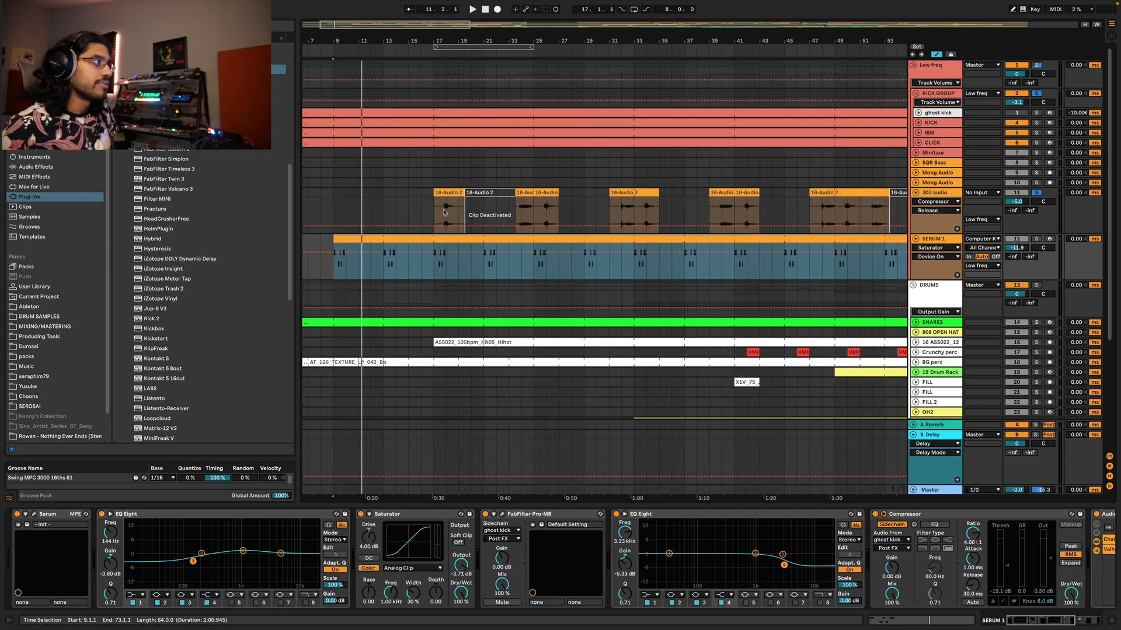
left_click(439, 212)
key("space")
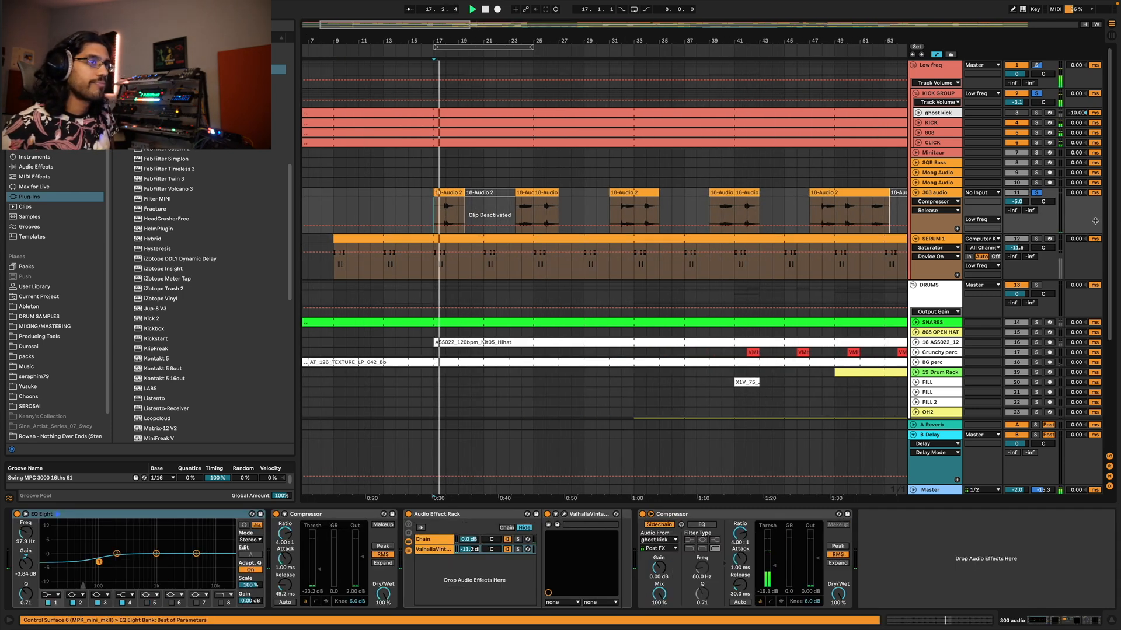
left_click(1036, 192)
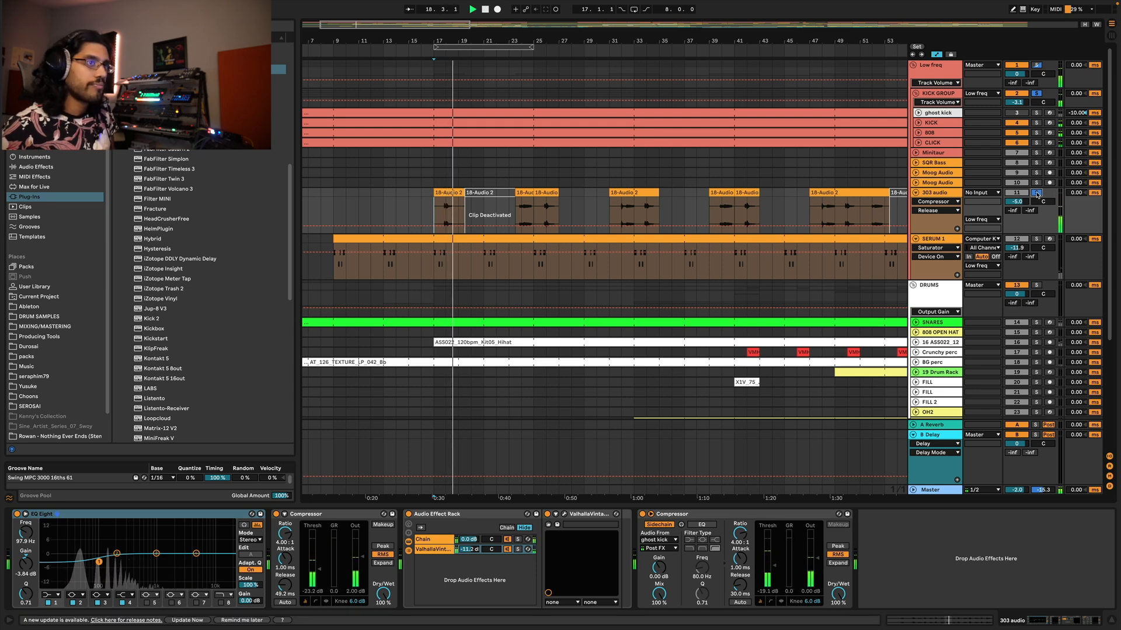
- Clear the track solos and play the 303 audio part within the full mix
left_click(1032, 97)
key("space")
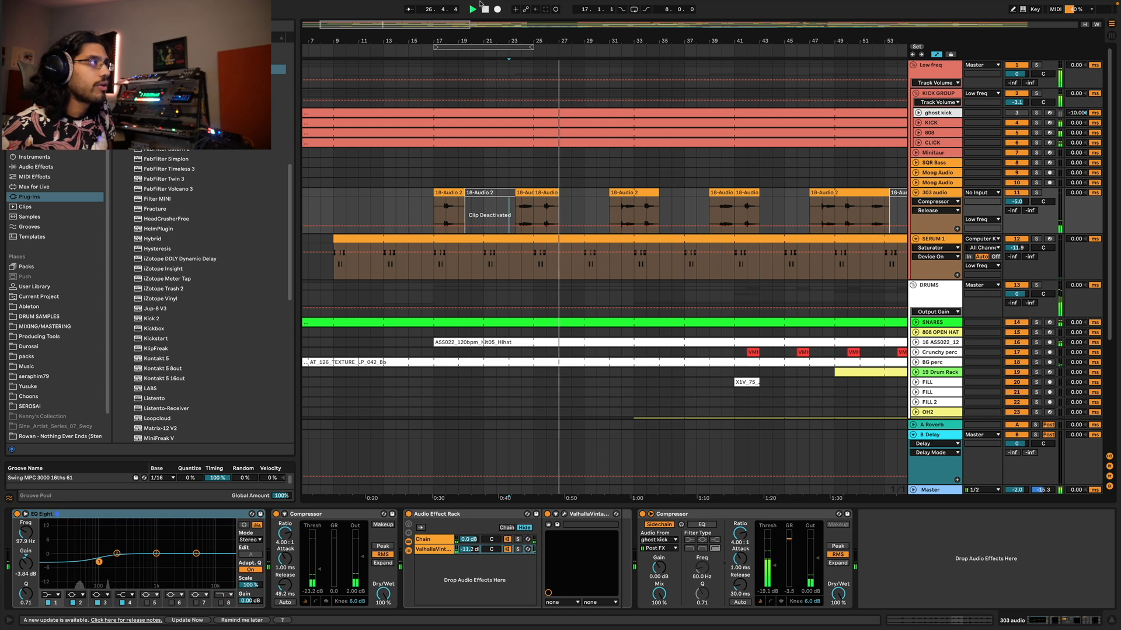
scroll(679, 217, "down", 1)
key("space")
- Review the EQ Eight low band and the first Compressor on the 303 audio track
left_click(198, 517)
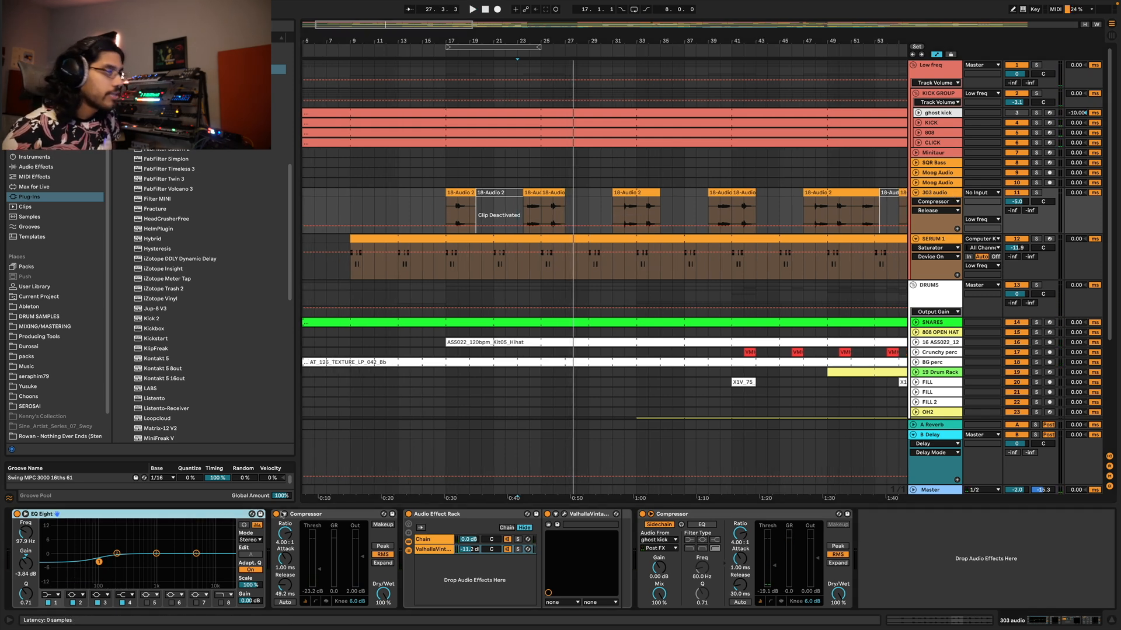
left_click(938, 183)
left_click(935, 193)
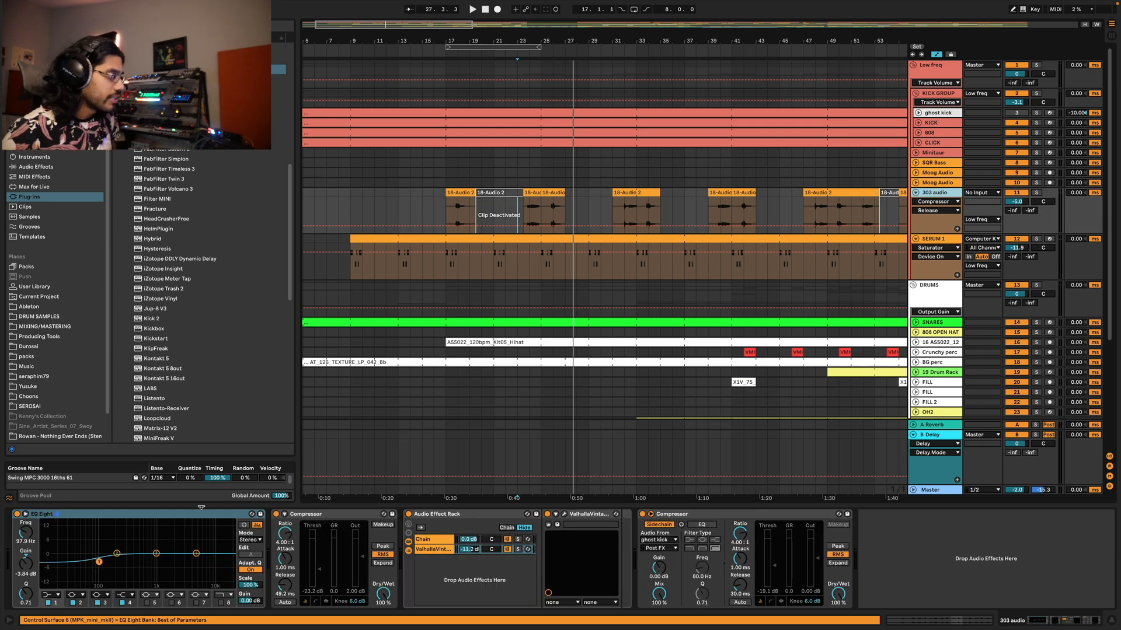
left_click(97, 555)
left_click(318, 514)
- Solo 303 audio alone and play its first clip at bar 17
key("space")
left_click(1037, 193)
left_click(447, 214)
left_click_drag(348, 27, 349, 70)
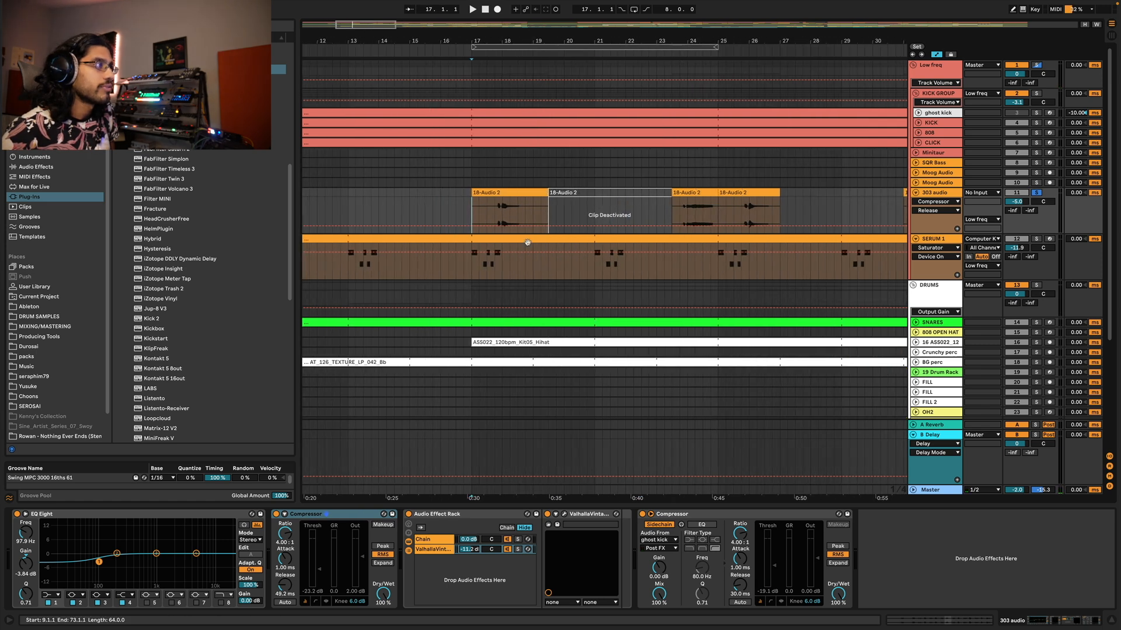
key("space")
key("space")
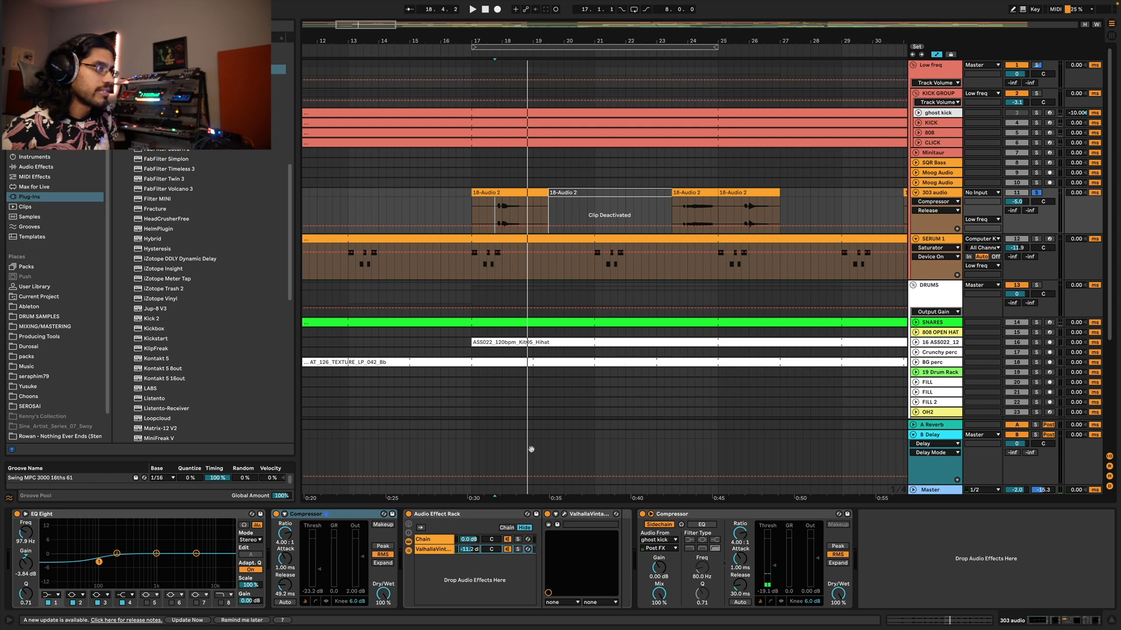
- Play the soloed 303 audio clip from position 25.4.1
left_click(675, 218)
left_click(739, 211)
key("space")
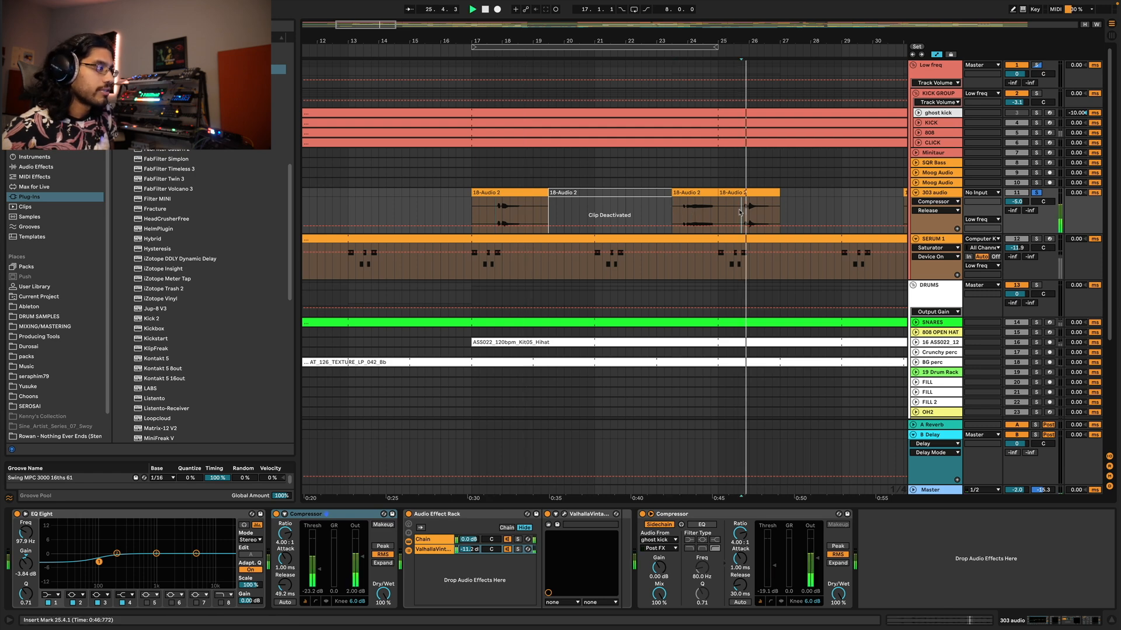
key("space")
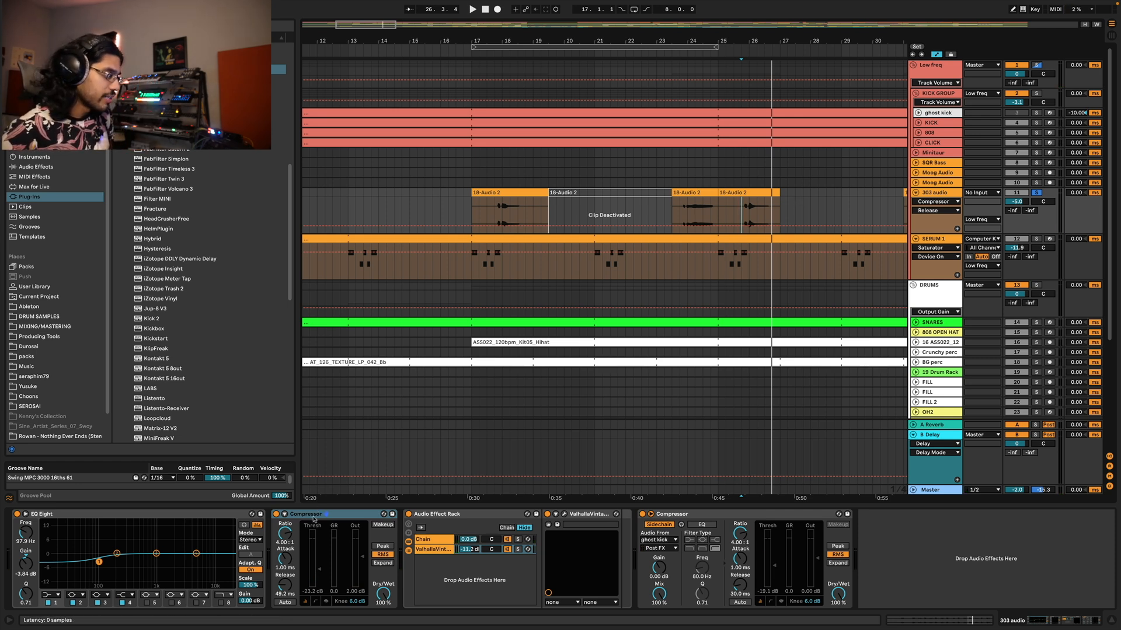
- Examine 303 audio's first Compressor, ValhallaVintageVerb reverb chain and the Compressor sidechained from ghost kick
left_click(284, 560)
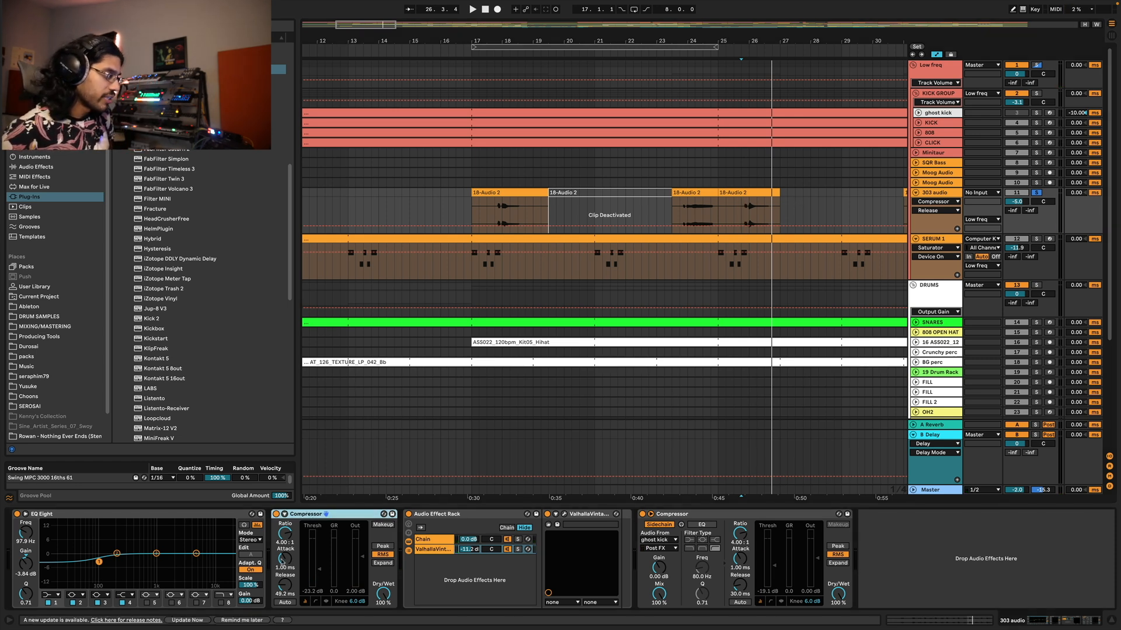
left_click(443, 521)
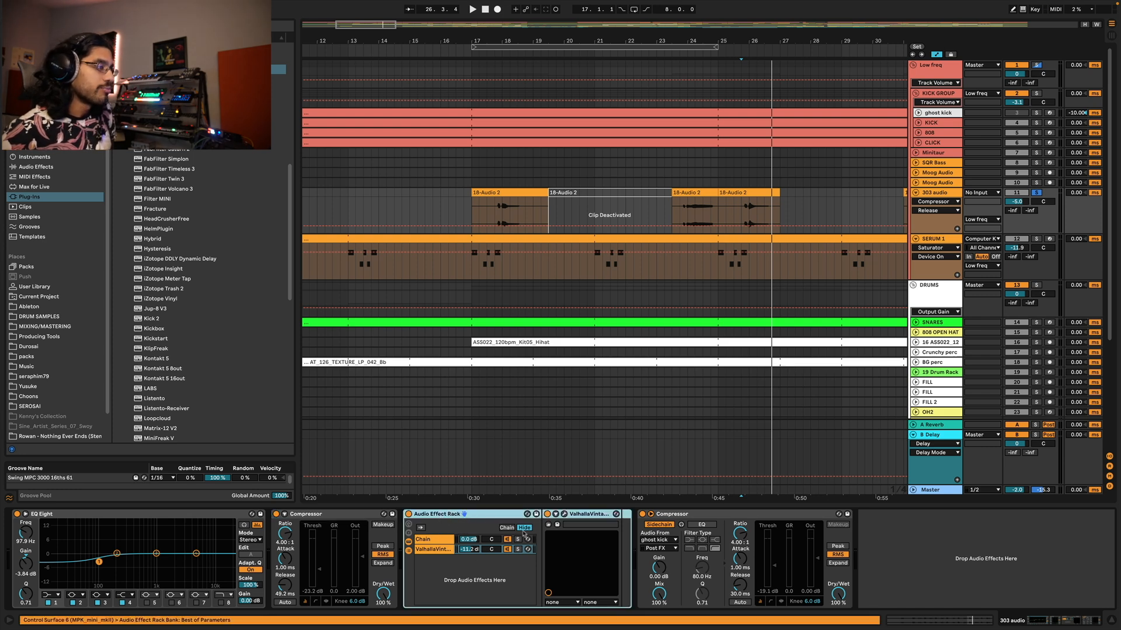
left_click(563, 514)
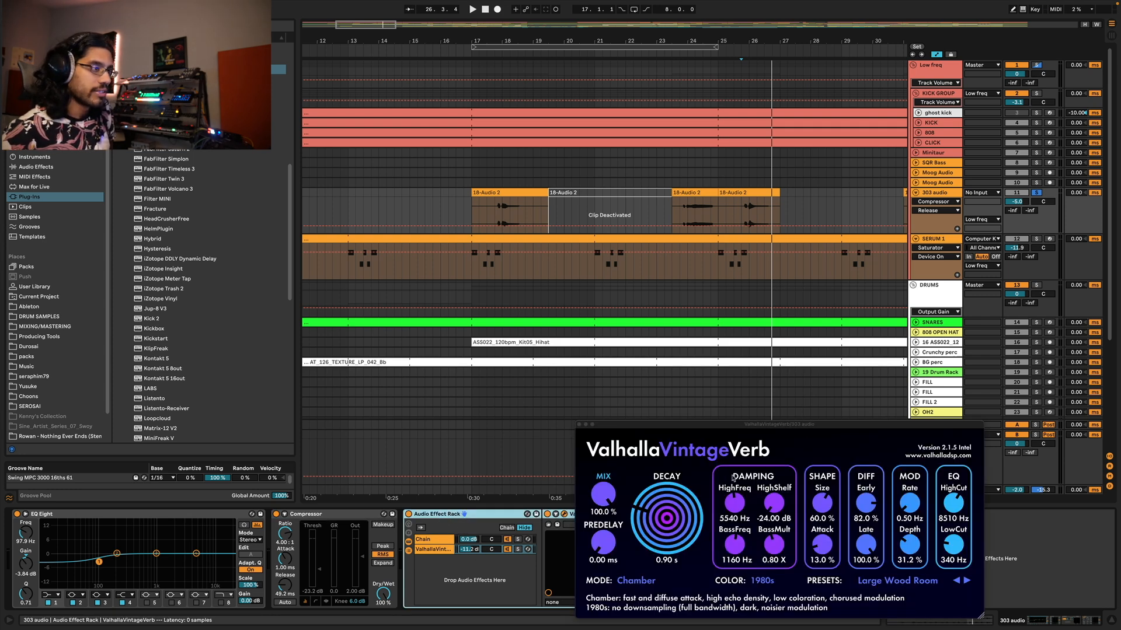
left_click_drag(763, 429, 664, 305)
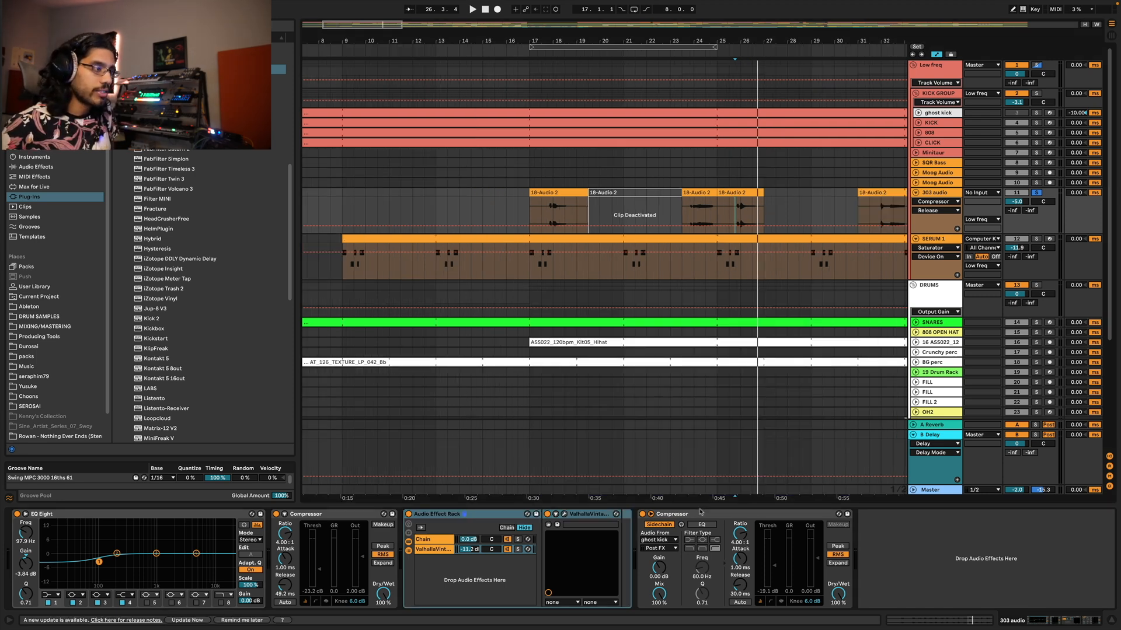
left_click(699, 514)
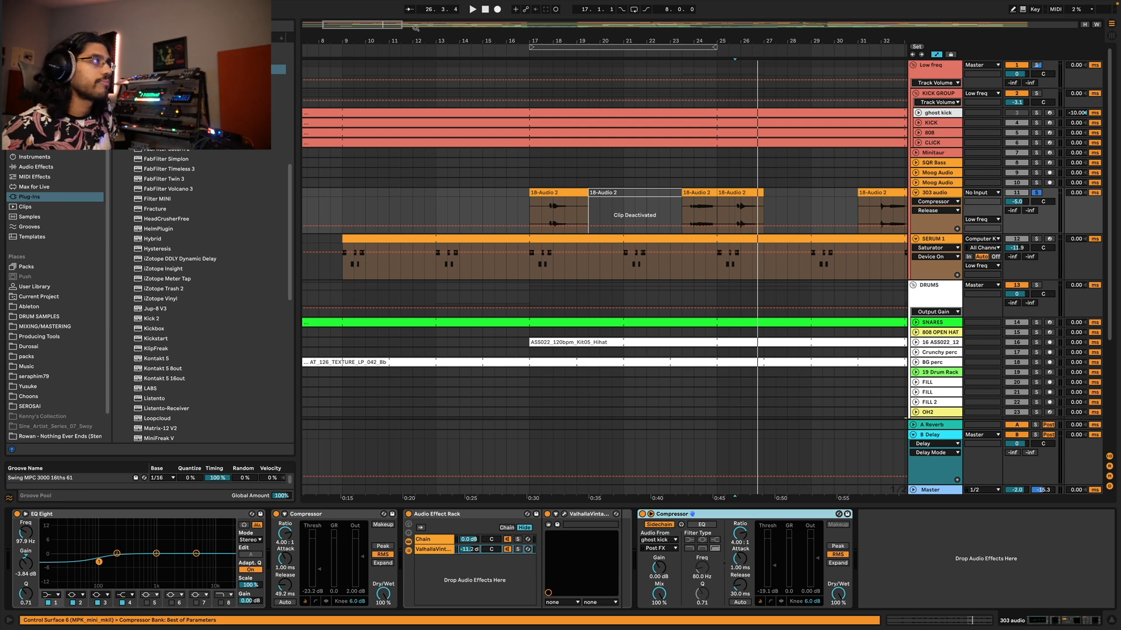
- Clear the 303 audio solo and play the arrangement from bar 73, where the Moog Audio clips begin
key("minus")
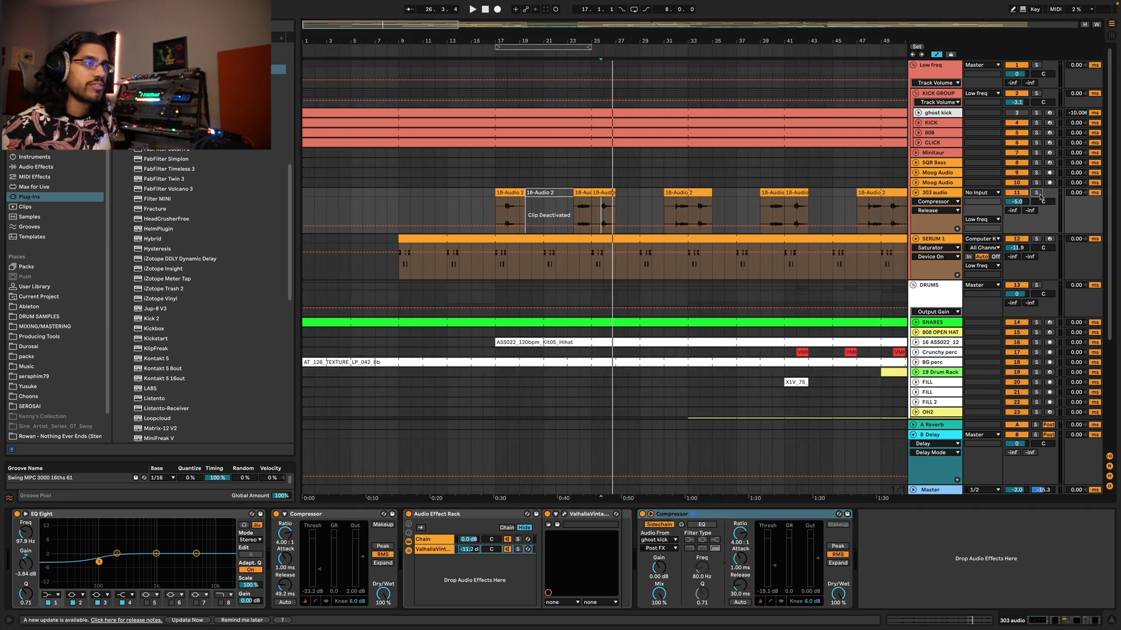
left_click_drag(444, 27, 444, 4)
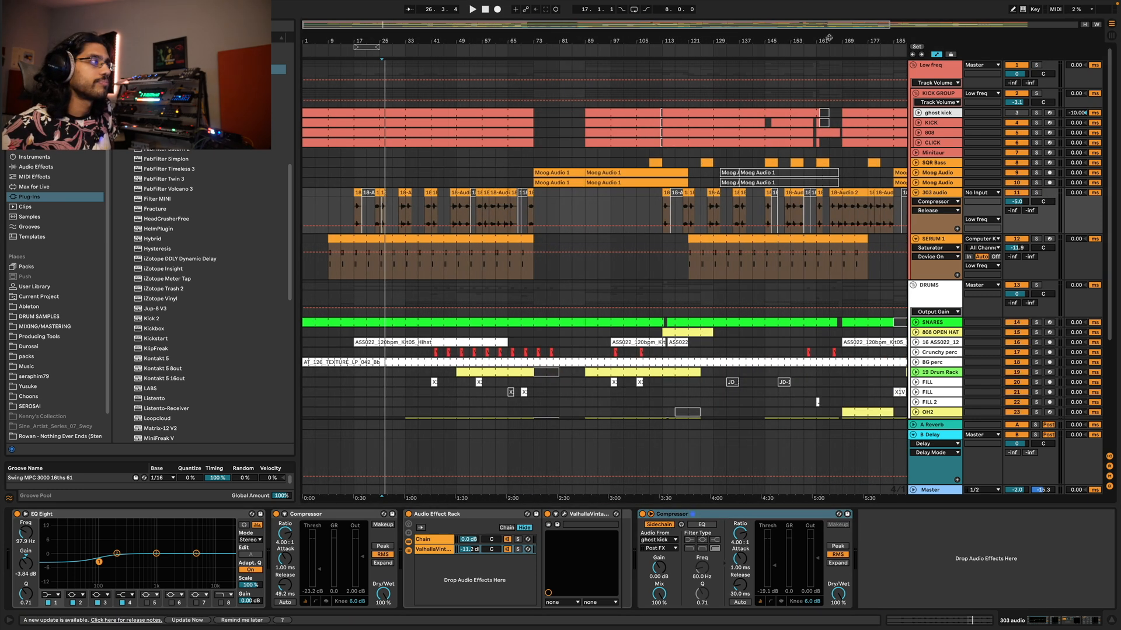
left_click(509, 171)
key("space")
left_click(533, 163)
key("space")
key("space")
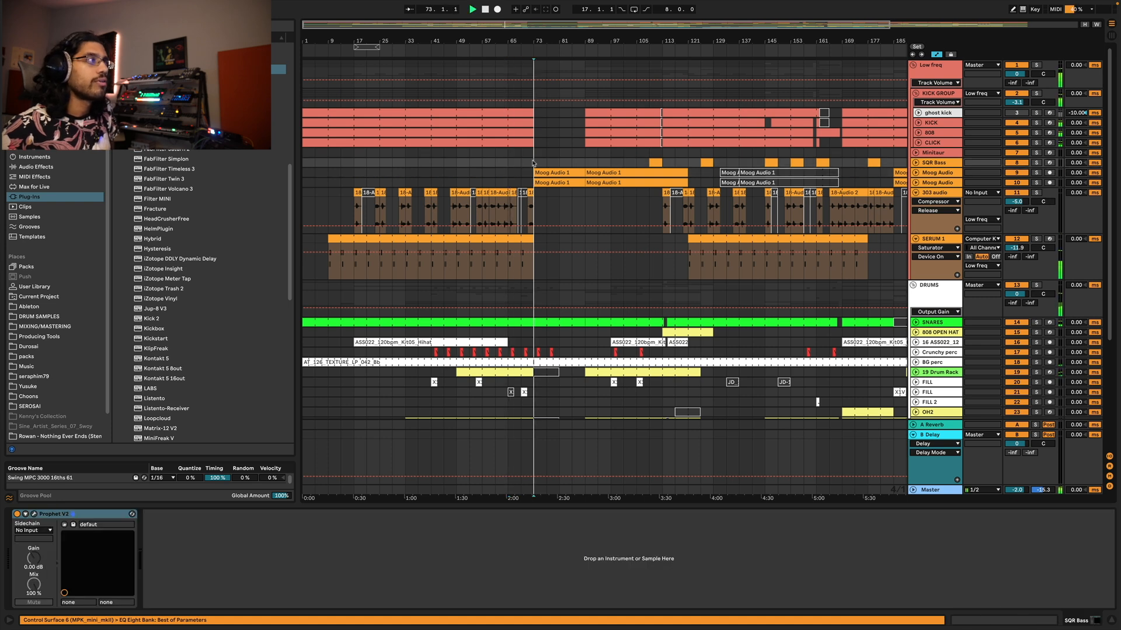
- Unfold both Moog Audio tracks around bar 73 and show the effect chain of track 9
left_click_drag(538, 25, 539, 47)
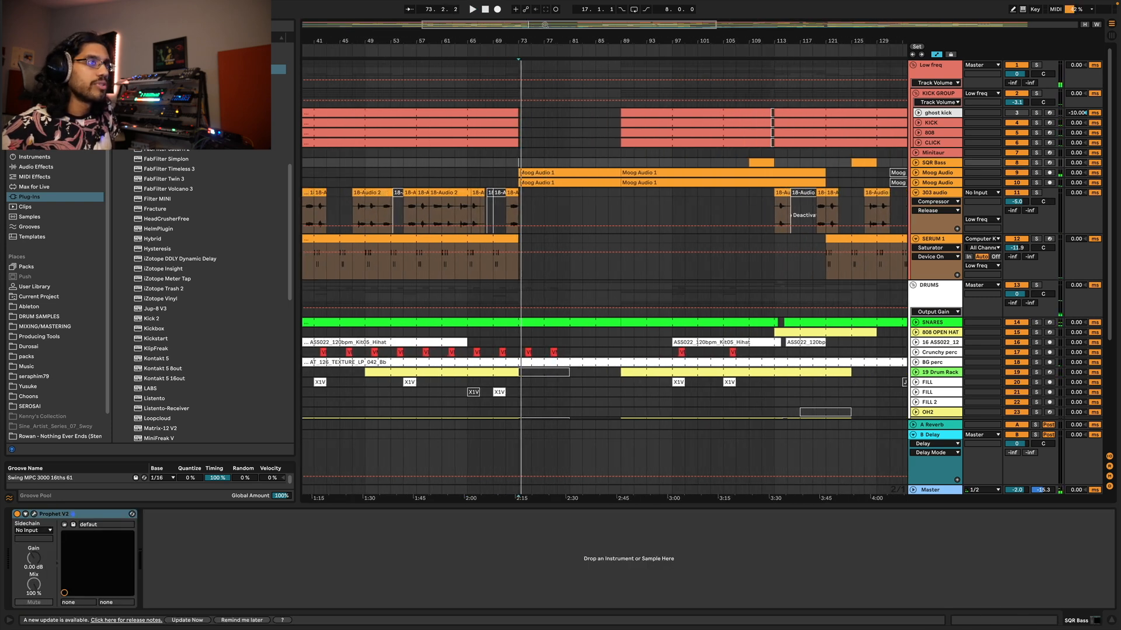
left_click(915, 172)
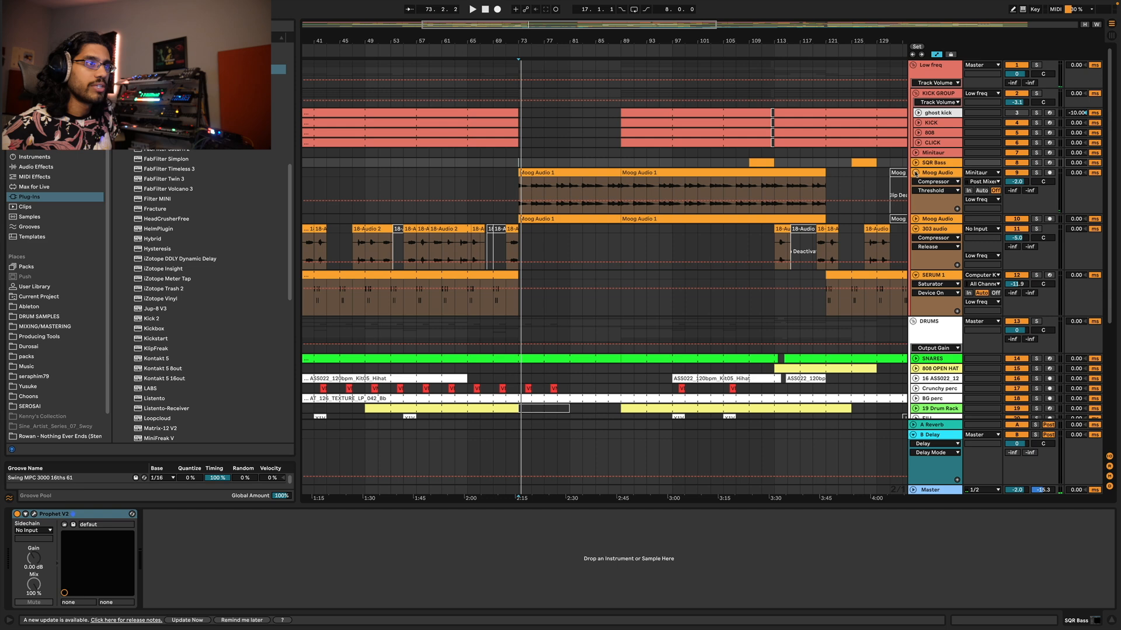
left_click(916, 219)
left_click(935, 174)
left_click_drag(509, 23, 559, 45)
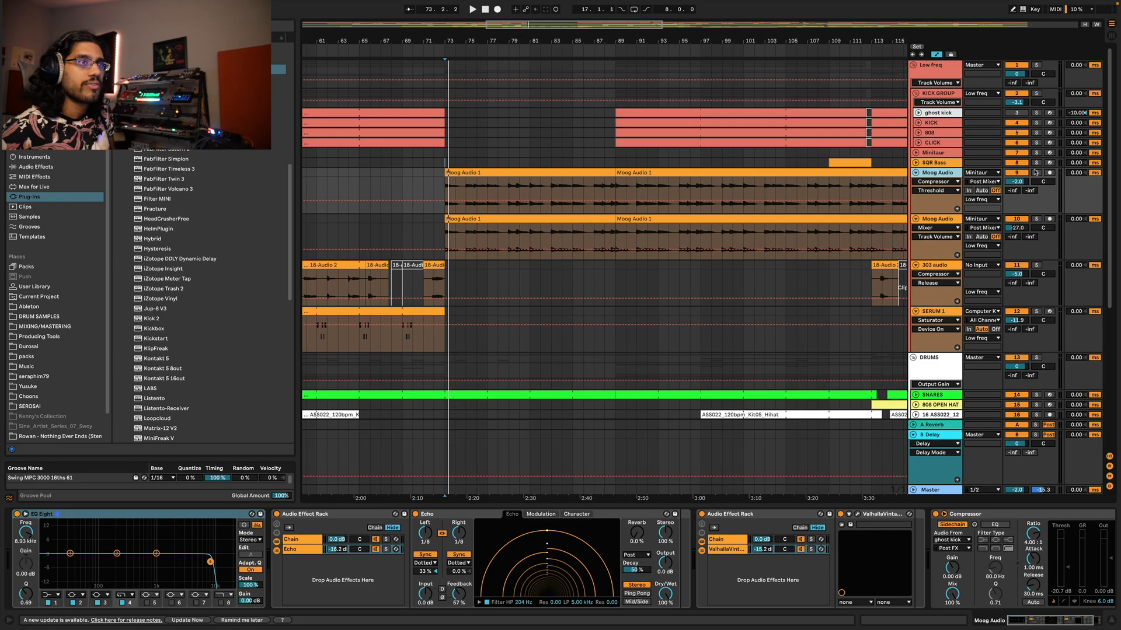
- Solo Moog Audio track 9, play it from bar 73, and clear the solo after stopping playback
left_click(1035, 172)
key("space")
left_click_drag(445, 40, 445, 32)
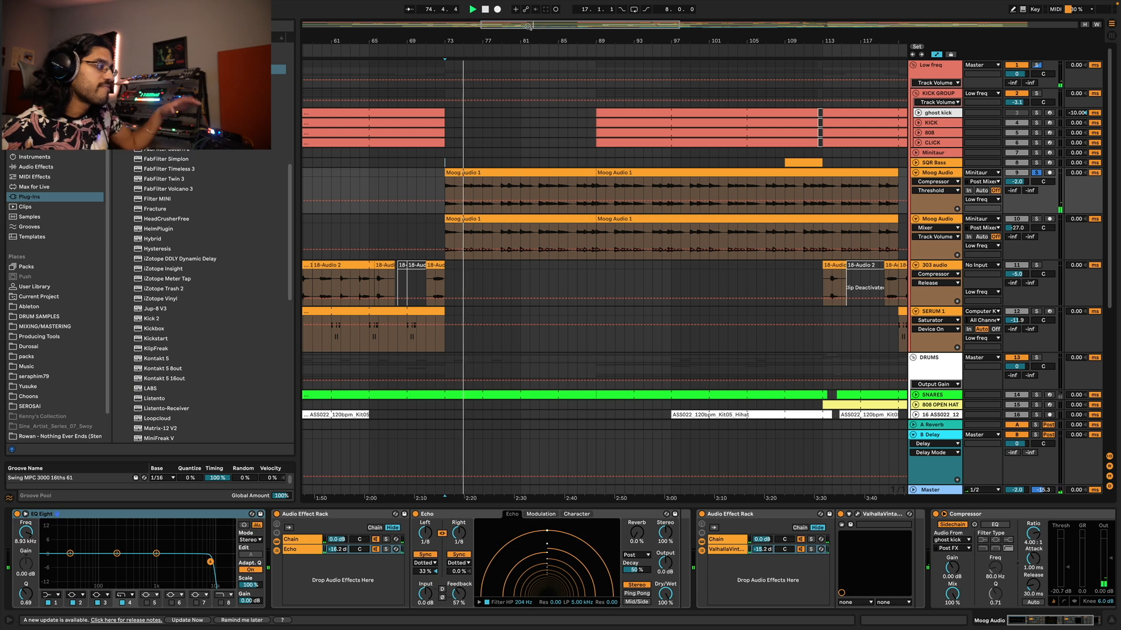
left_click(542, 193)
key("space")
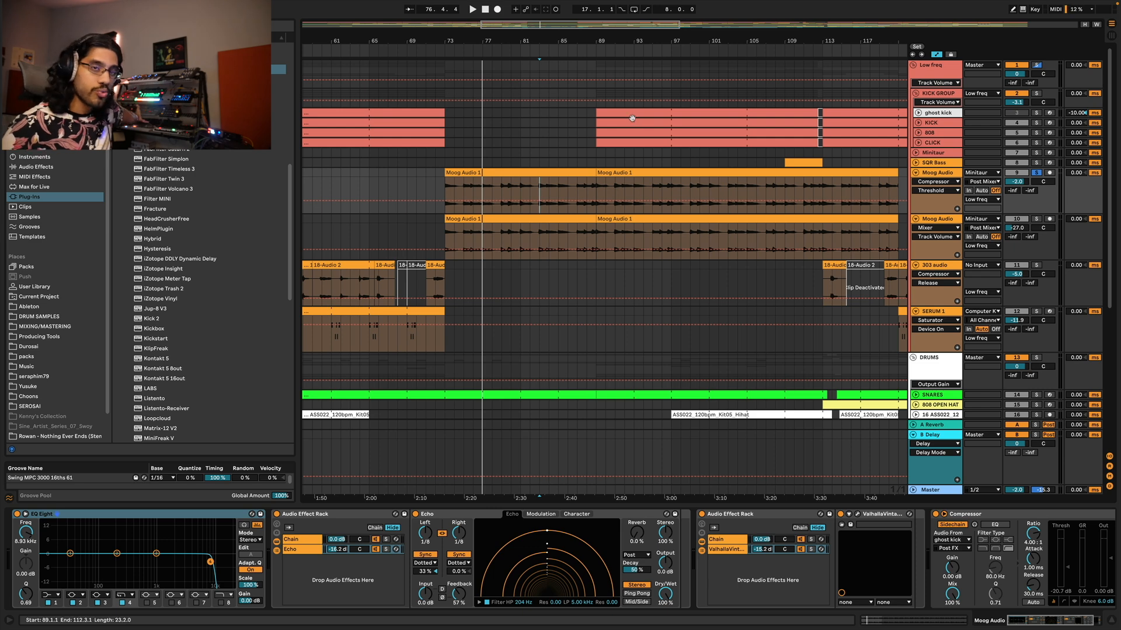
left_click_drag(540, 30, 546, 22)
left_click(1039, 173)
left_click_drag(532, 25, 531, 37)
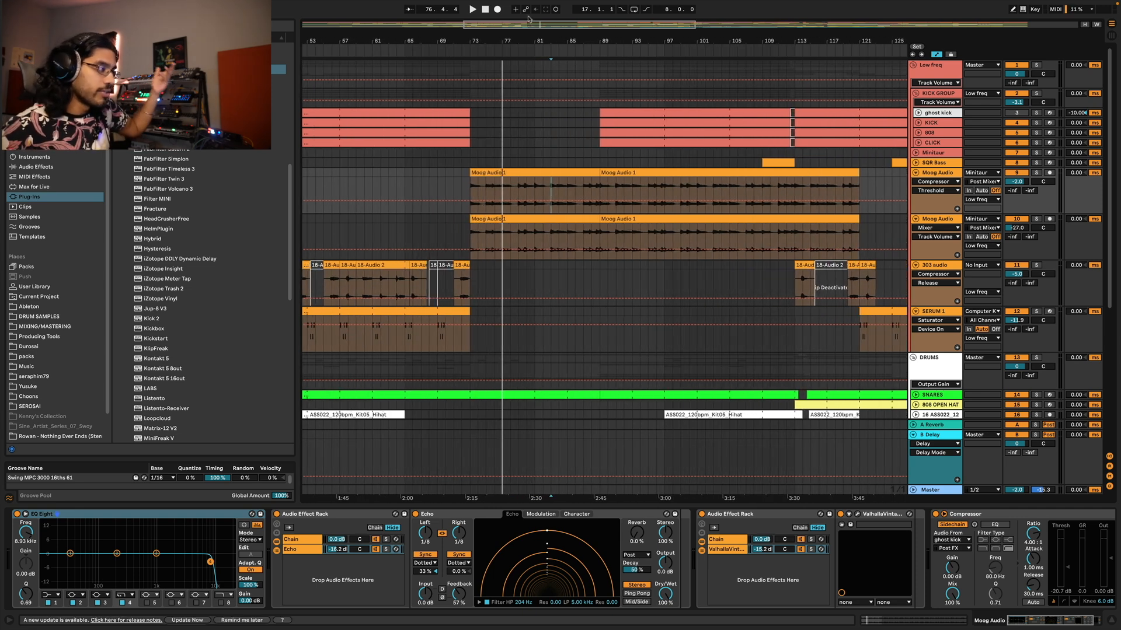
- Examine the EQ Eight on Moog Audio track 9 and the Echo chain in its first Audio Effect Rack
left_click(147, 513)
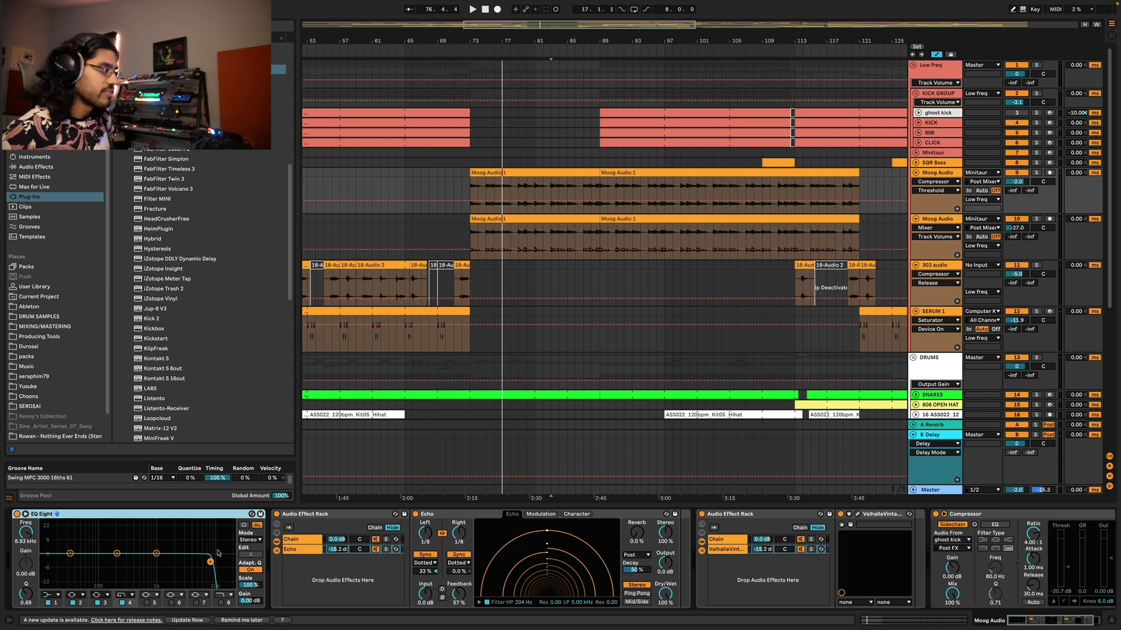
left_click(330, 516)
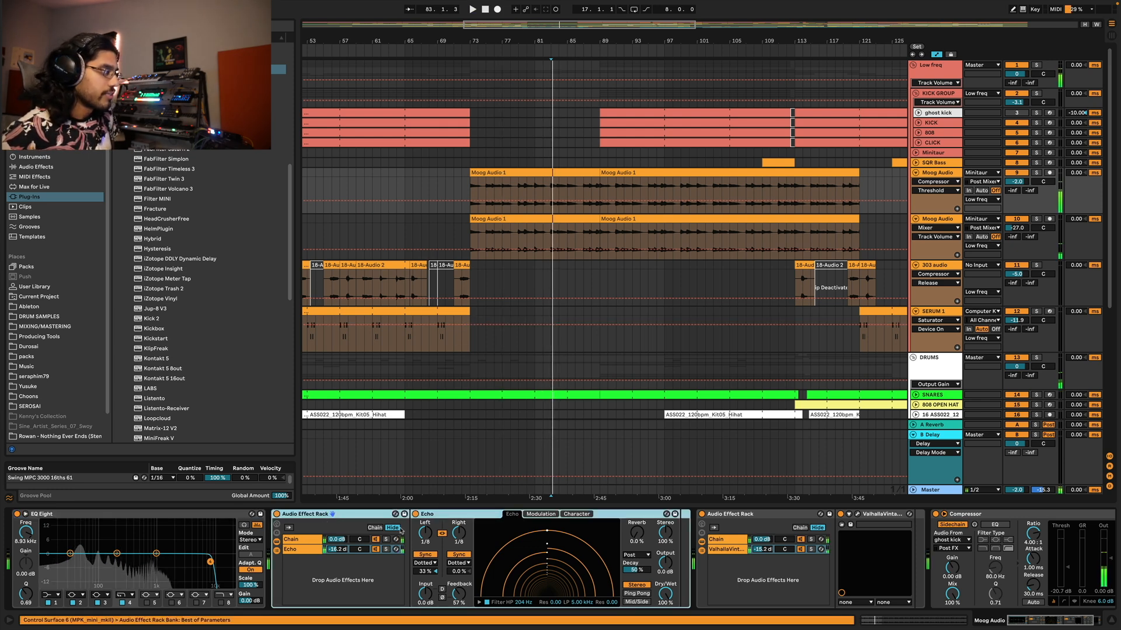
left_click(301, 548)
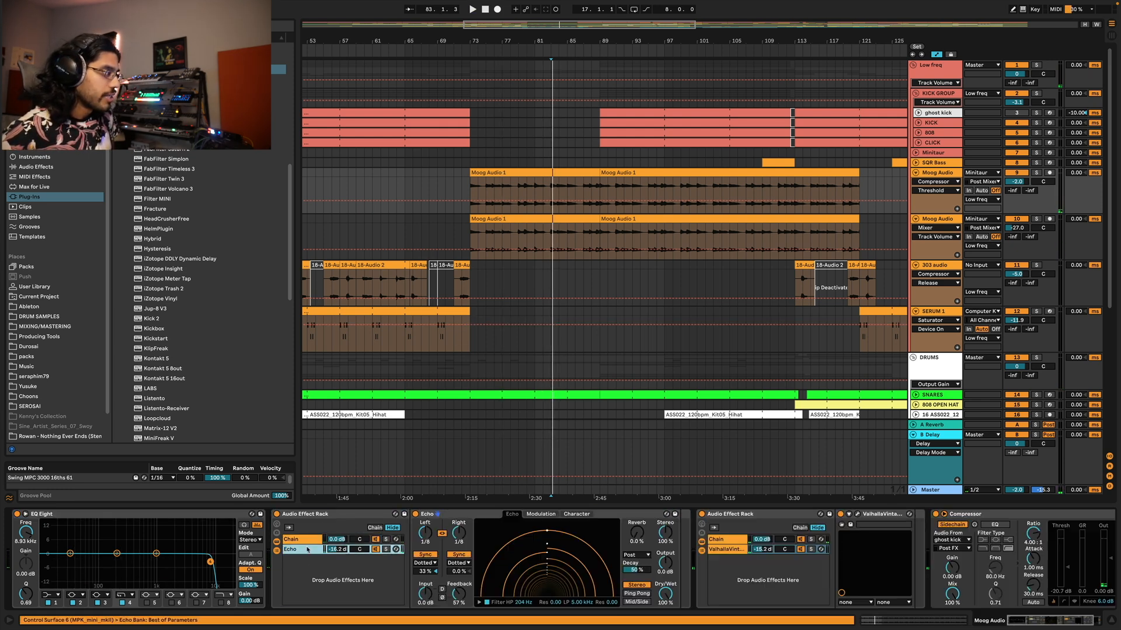
left_click(314, 516)
left_click(301, 549)
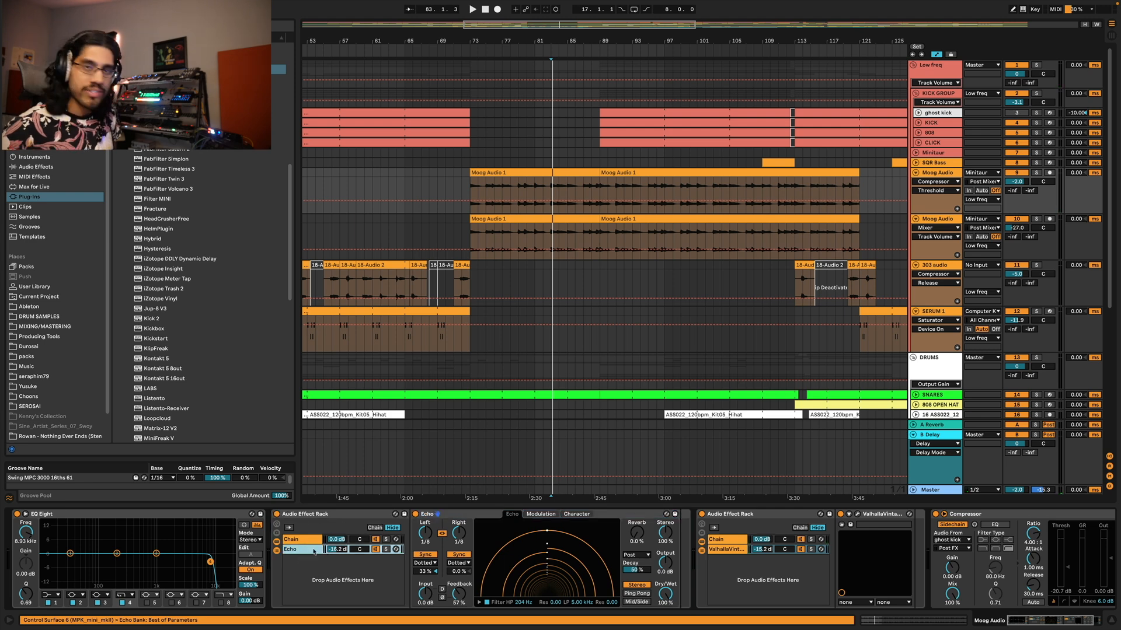
- Compare the first rack's dry chain with its Echo chain, checking Echo's Dry/Wet and the track's reverb send
left_click(333, 514)
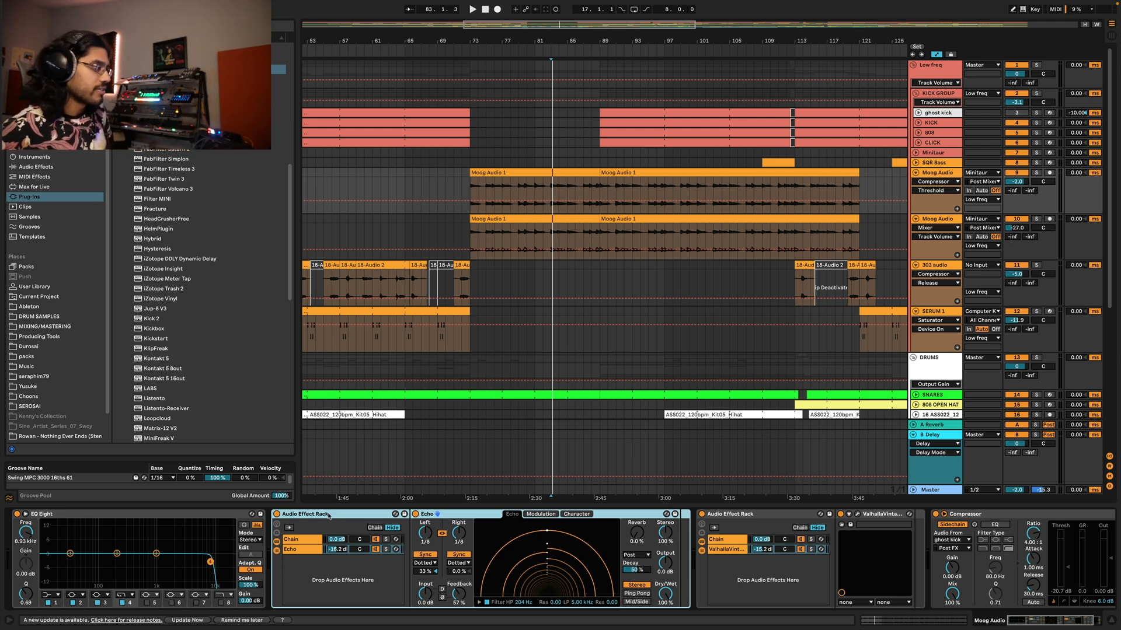
left_click(309, 541)
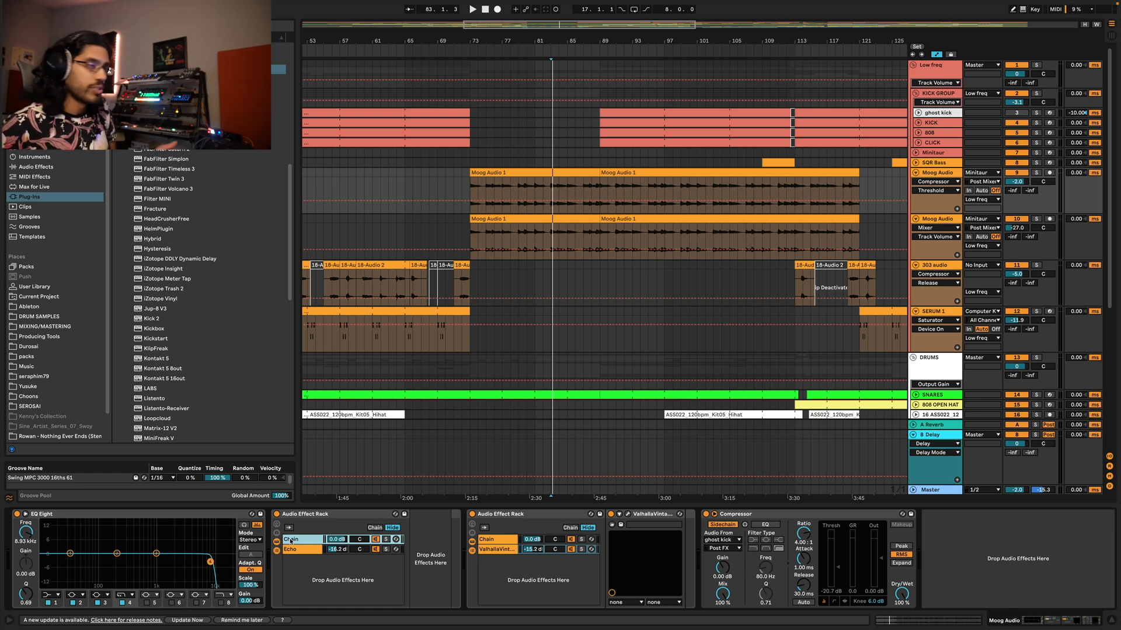
left_click(294, 550)
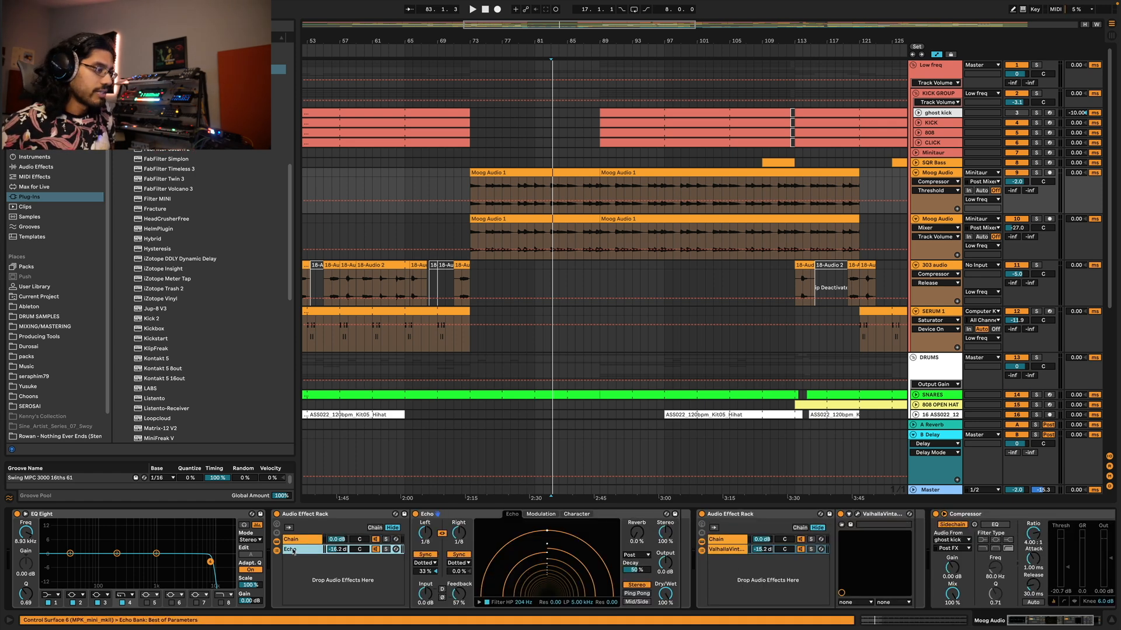
left_click(665, 594)
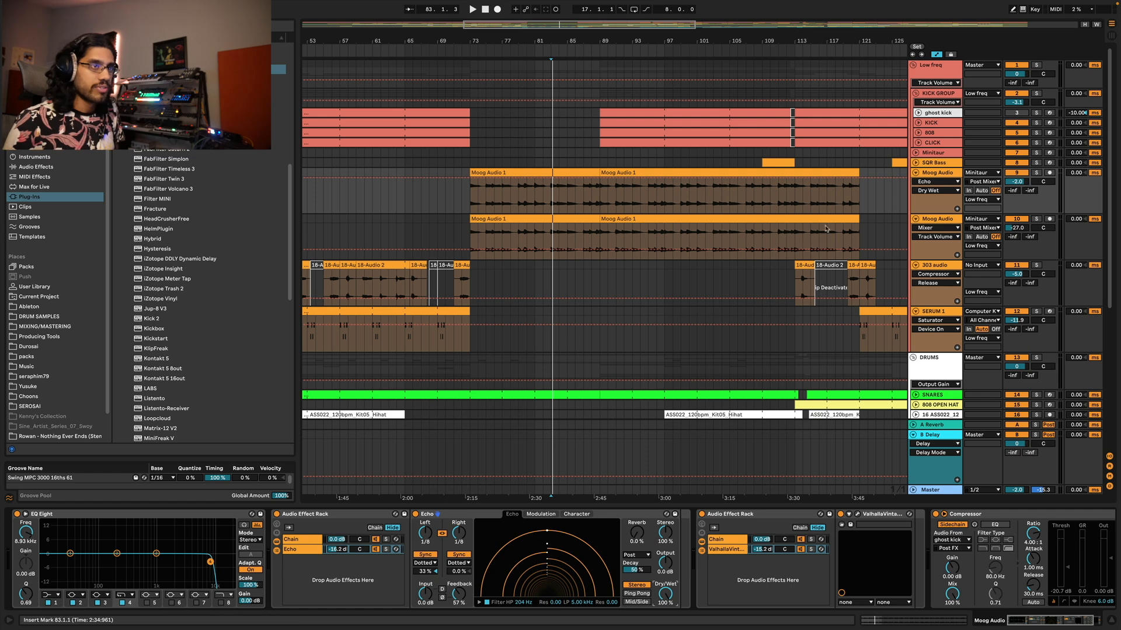
left_click_drag(1013, 190, 1012, 186)
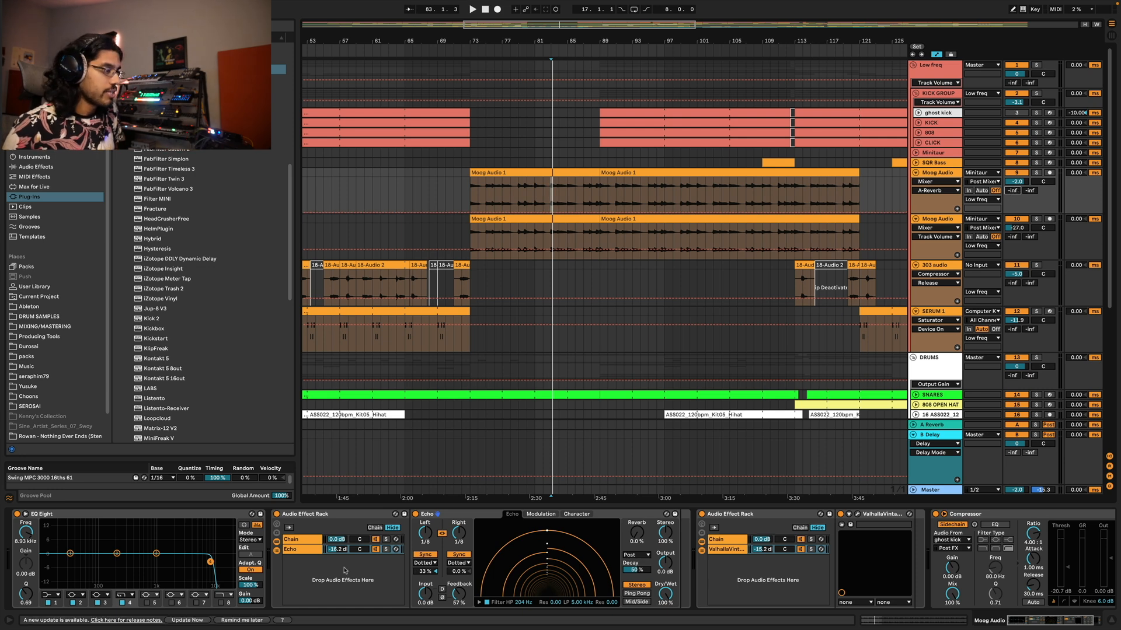
left_click(305, 551)
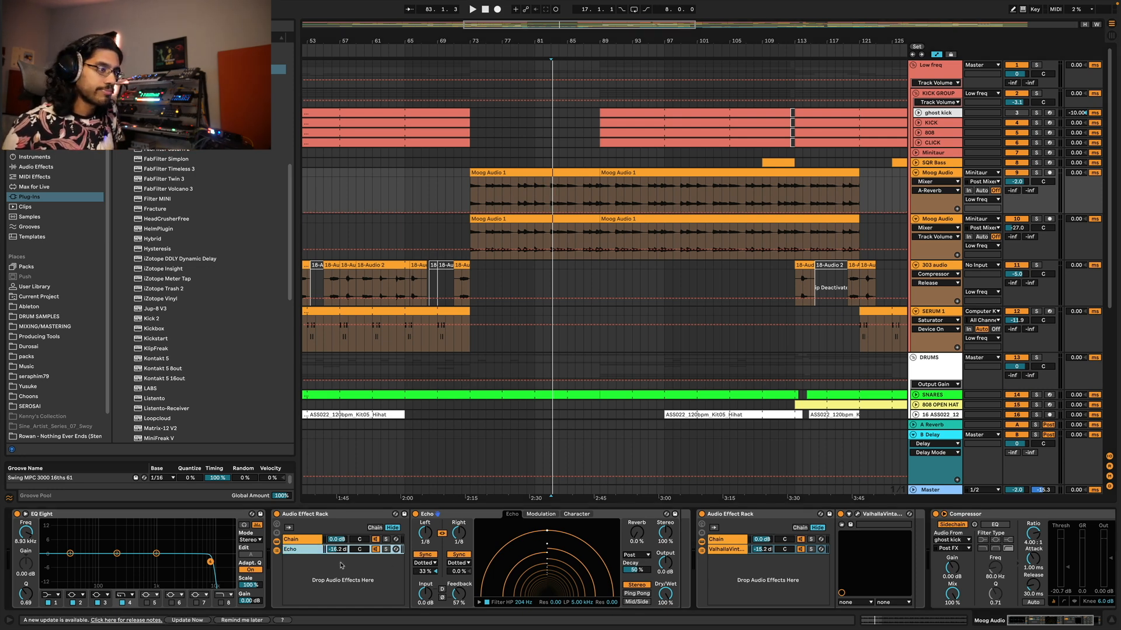
- Inspect the ValhallaVintageVerb rack and the Compressor sidechained from ghost kick, and show the whole arrangement
scroll(342, 564, "right", 3)
left_click(685, 548)
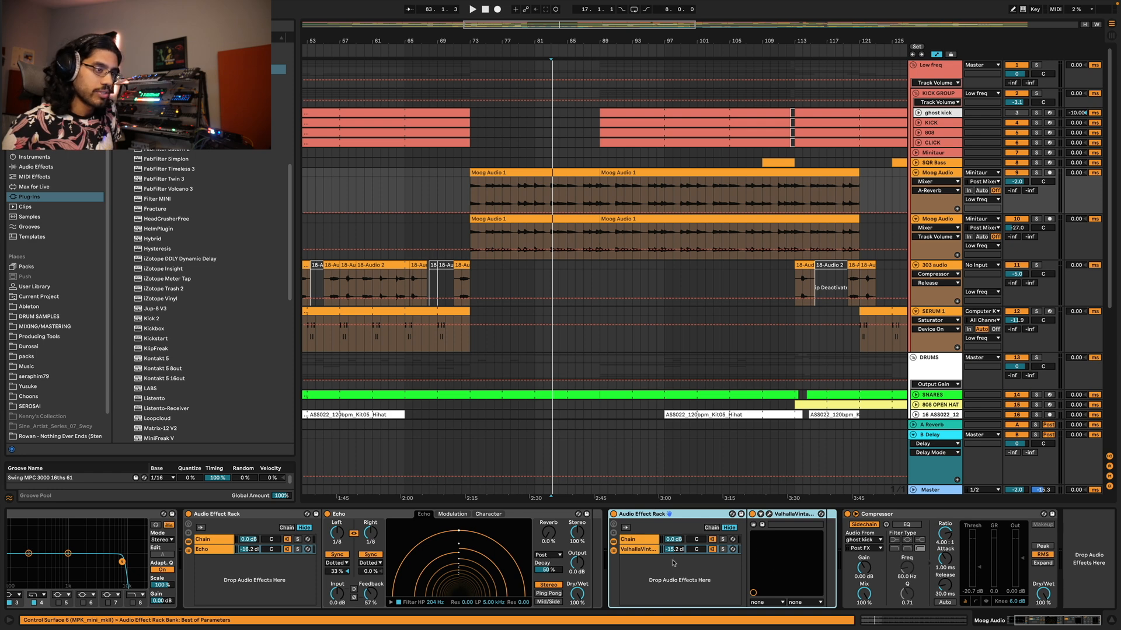
left_click(887, 515)
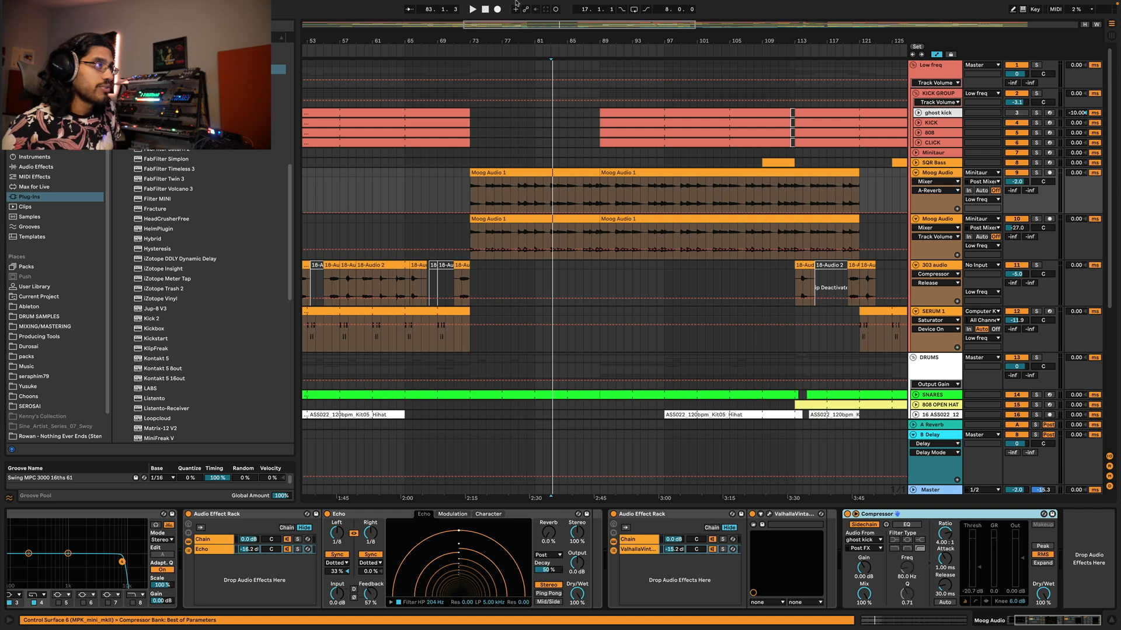
key("w")
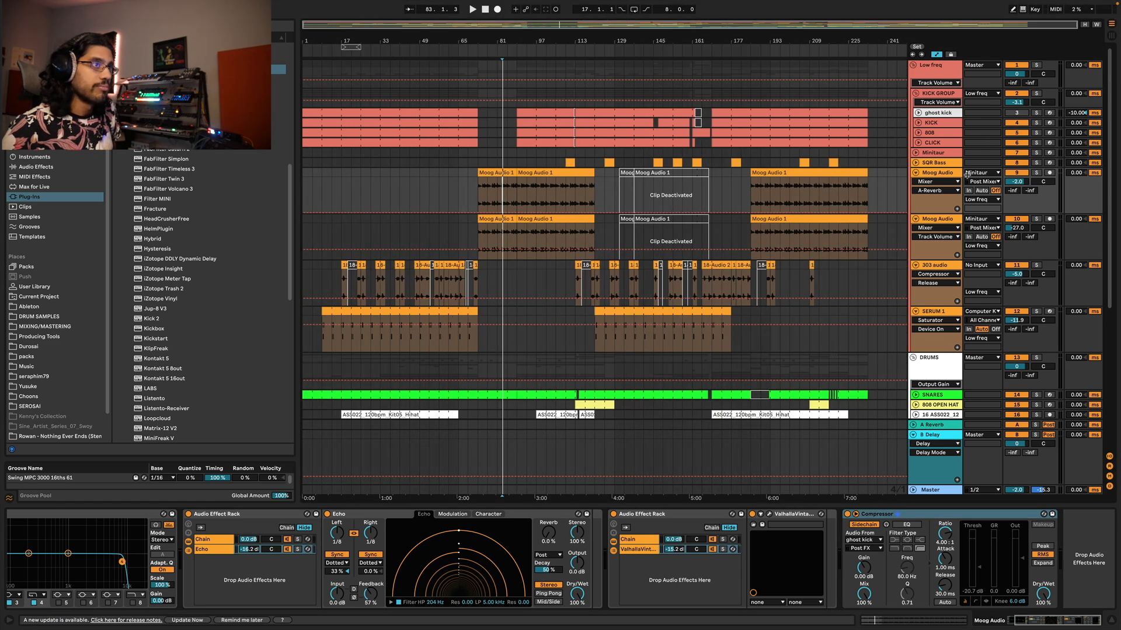
scroll(588, 528, "left", 3)
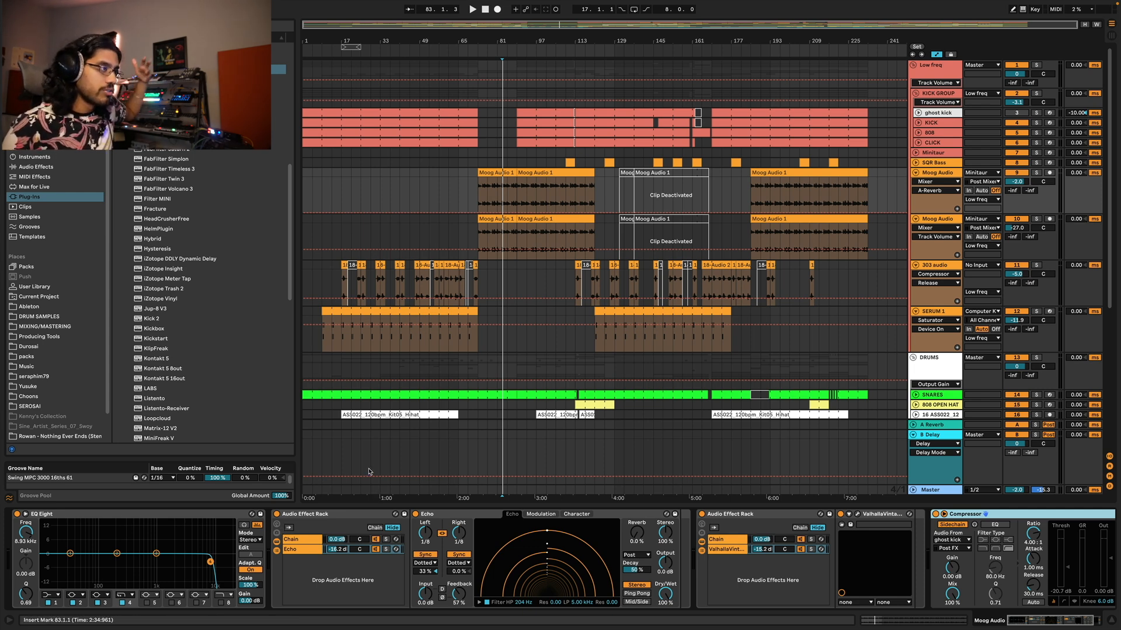
- Inspect the Minitaur track's Ext. Instrument device and unfold the Minitaur track in the low-frequency group
left_click(526, 193)
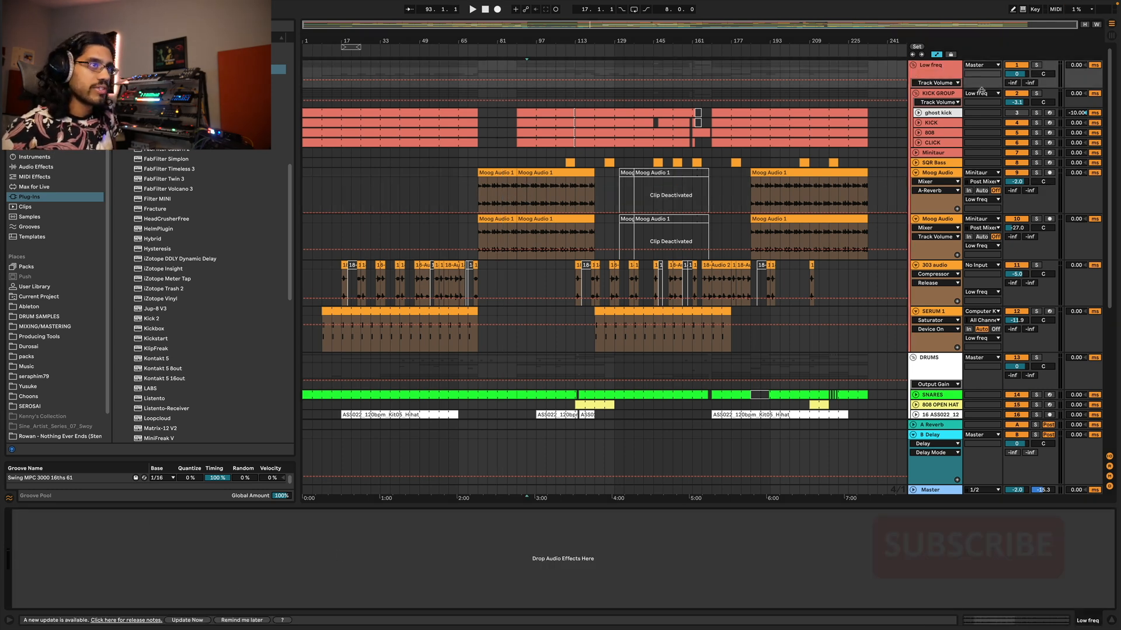
left_click(938, 69)
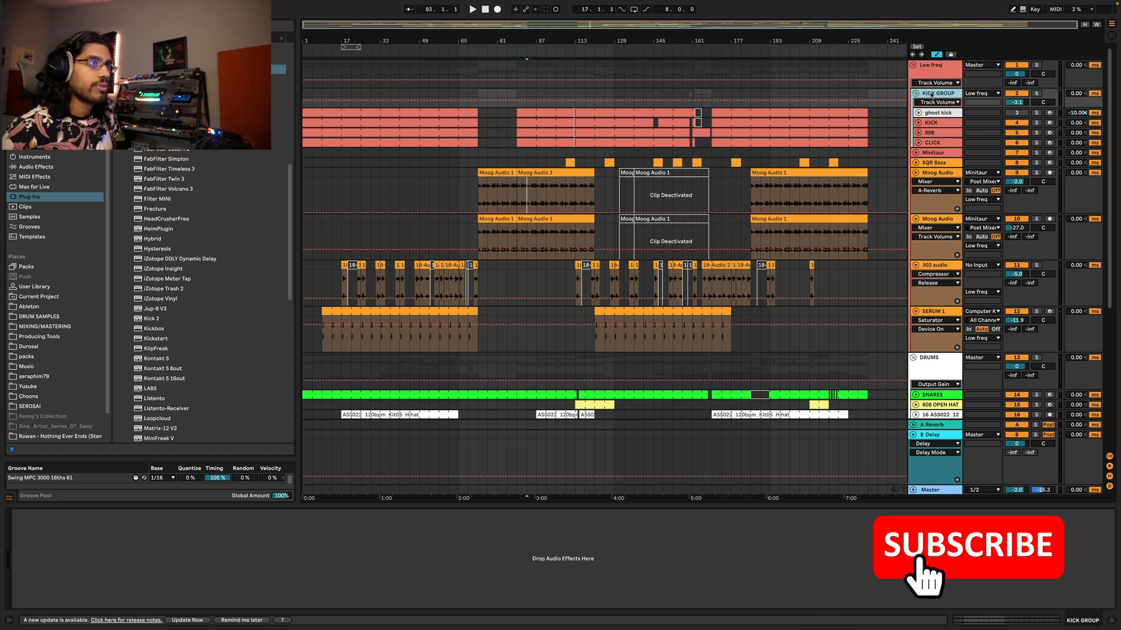
left_click(932, 152)
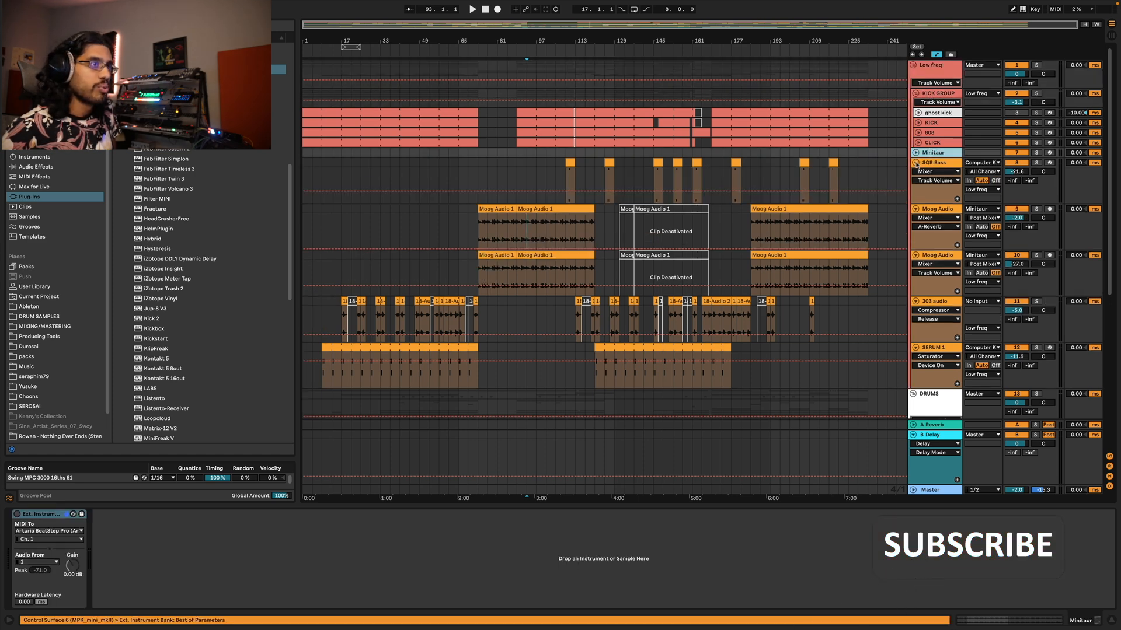
left_click(916, 163)
left_click(916, 153)
left_click(937, 161)
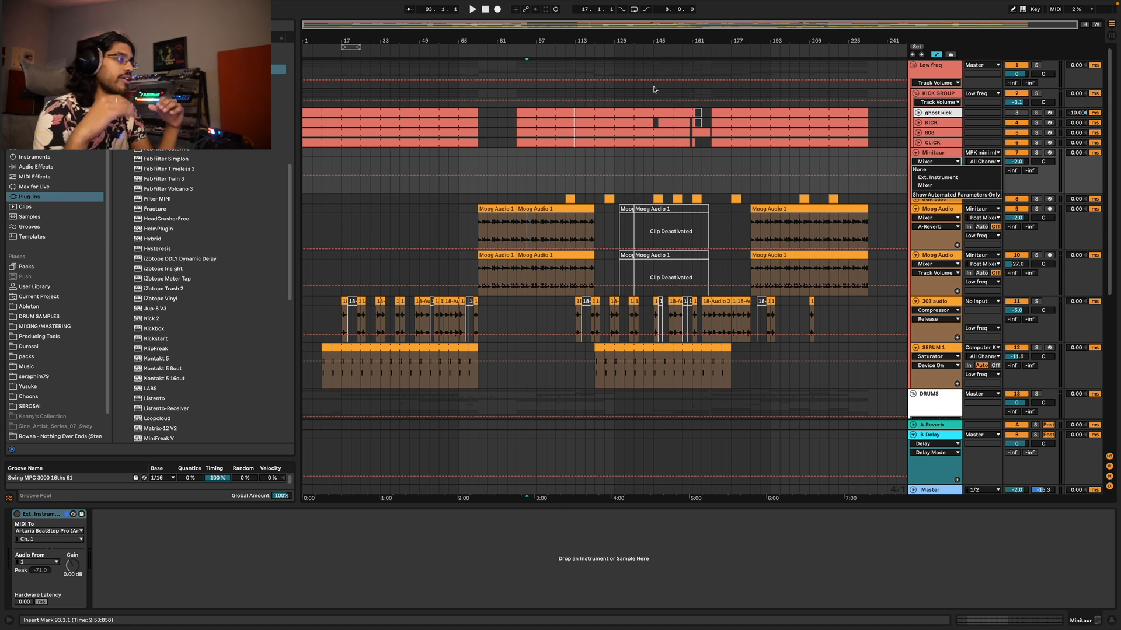
left_click(565, 165)
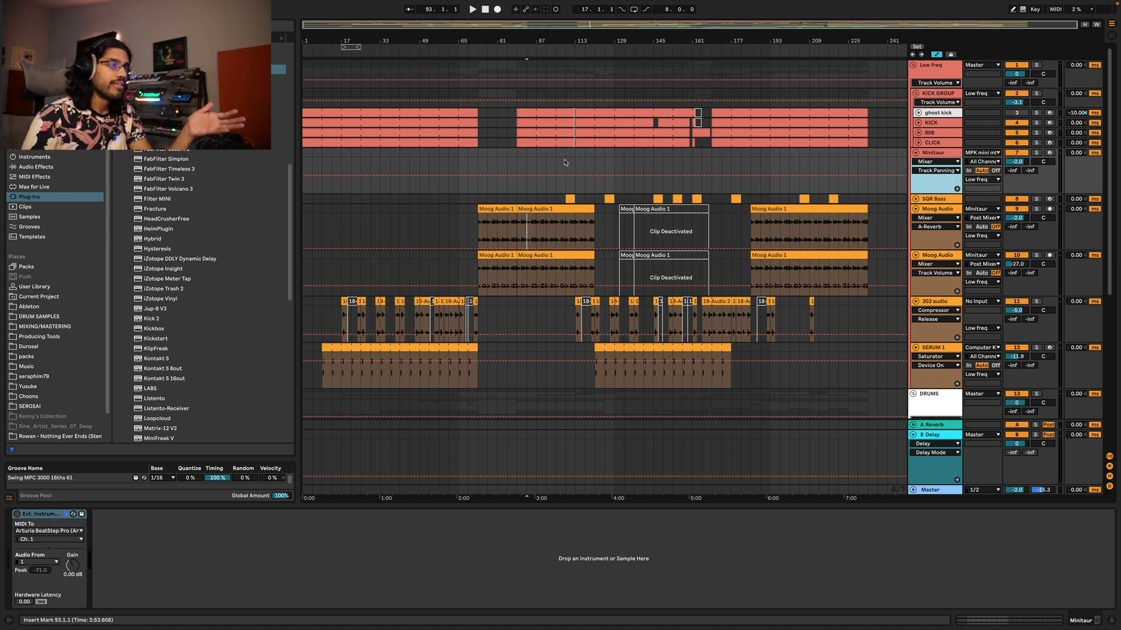
scroll(590, 185, "down", 3)
scroll(590, 184, "down", 12)
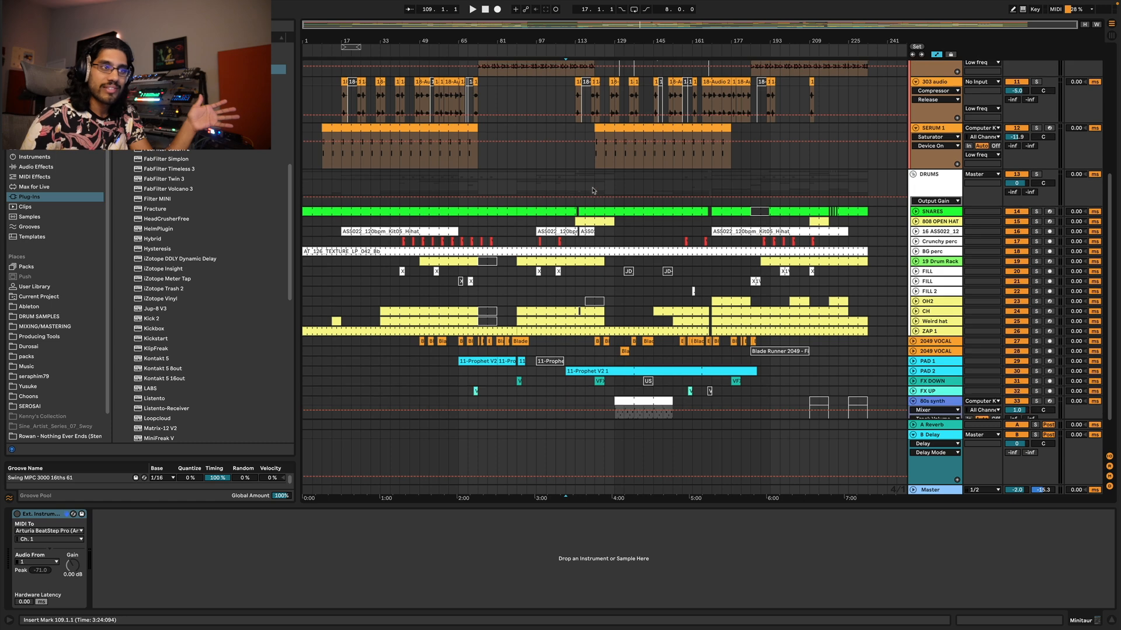
scroll(591, 189, "up", 1)
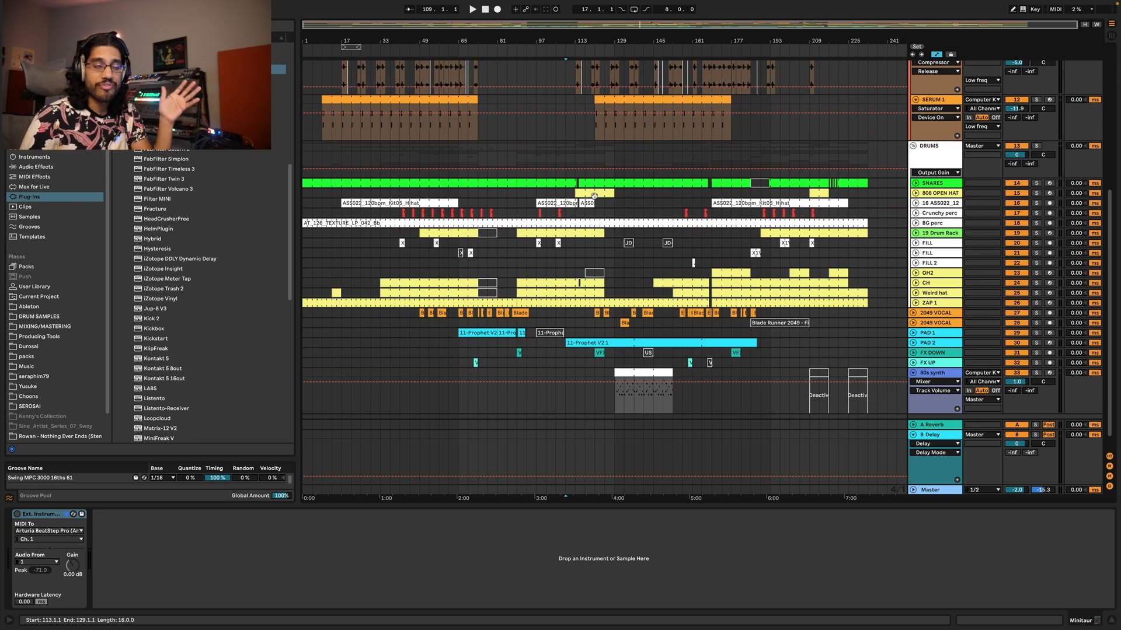
scroll(597, 198, "up", 1)
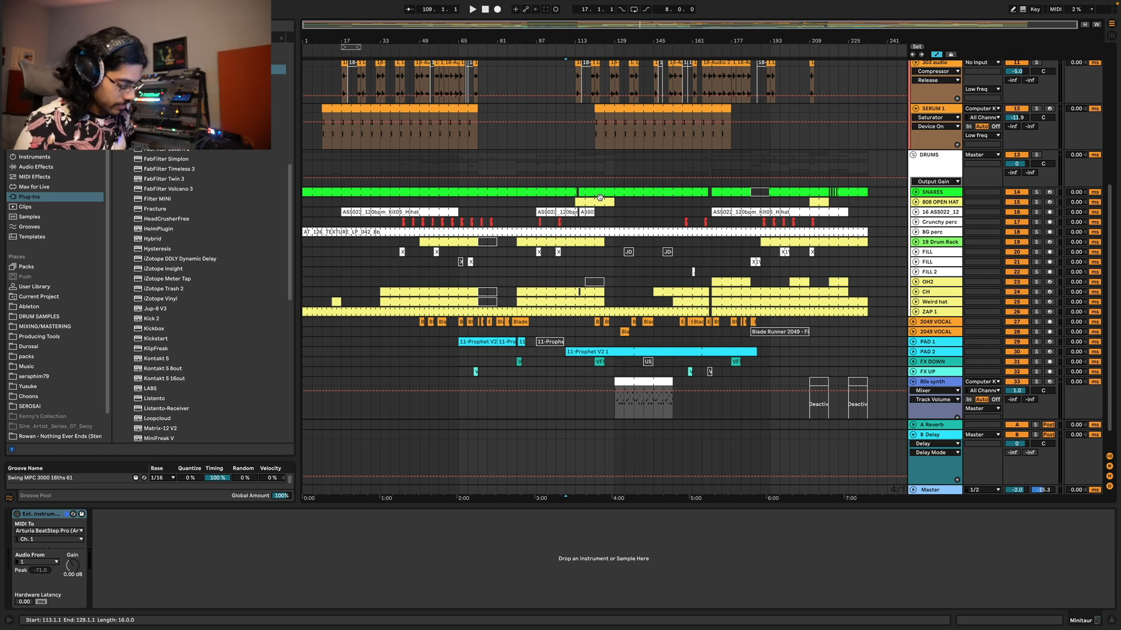
scroll(560, 257, "up", 10)
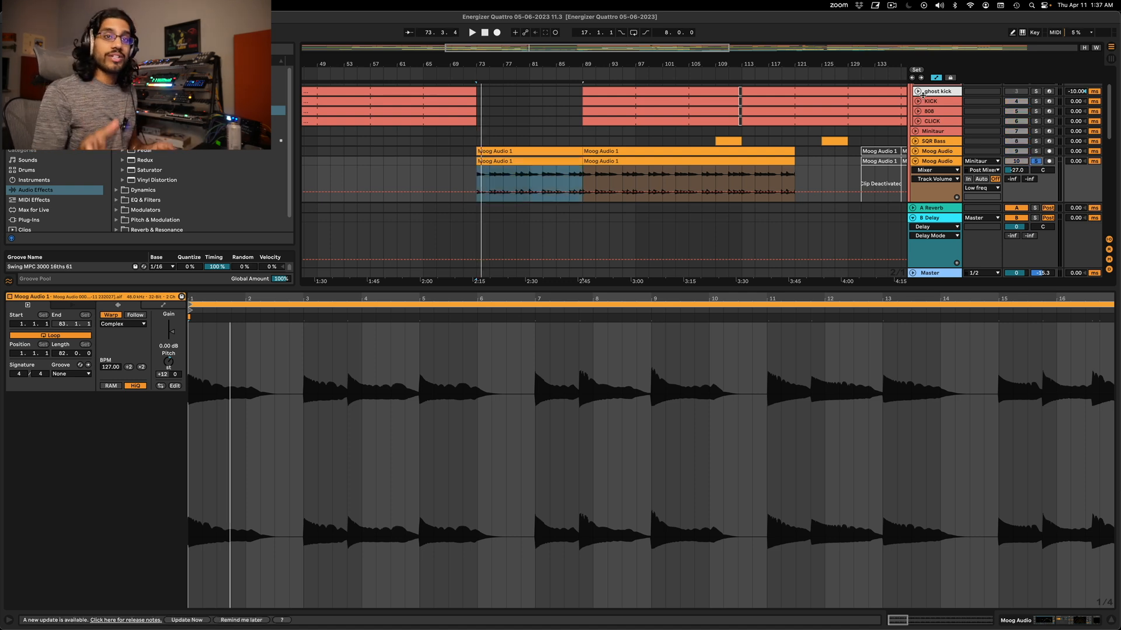
- Solo the two Moog Audio tracks one at a time and play each layer from bar 73
left_click(1036, 151)
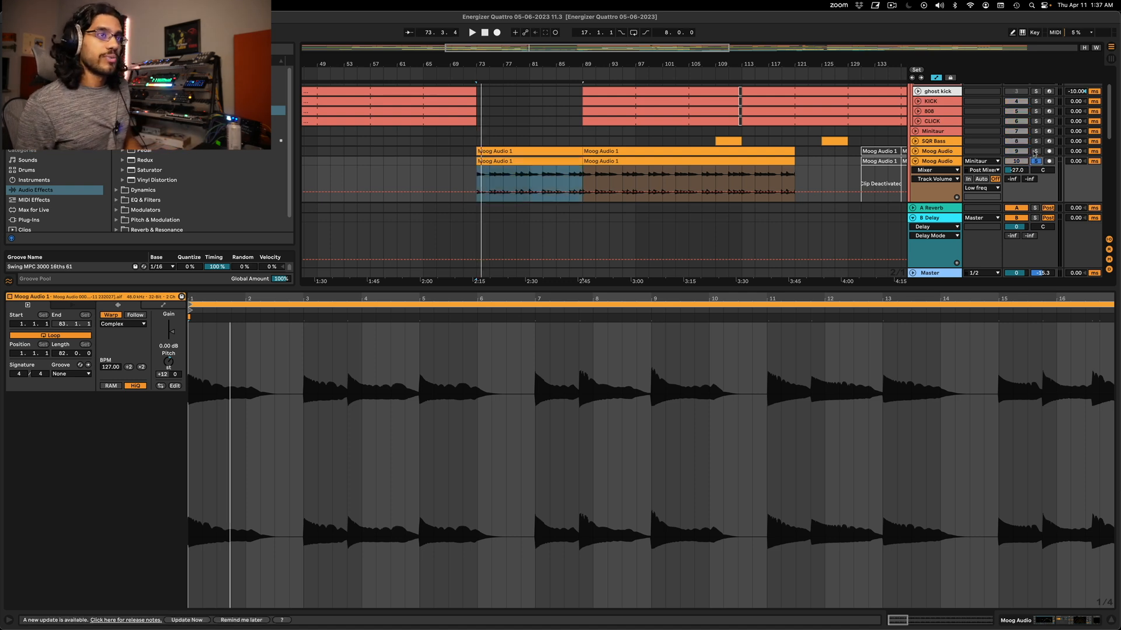
key("space")
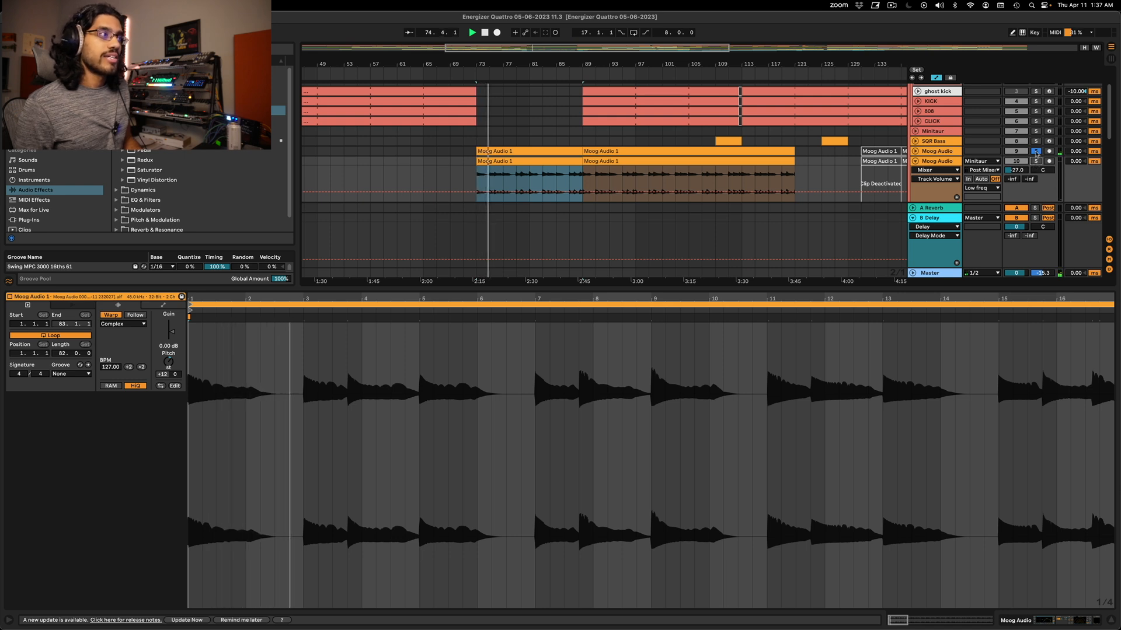
left_click(1036, 161)
key("space")
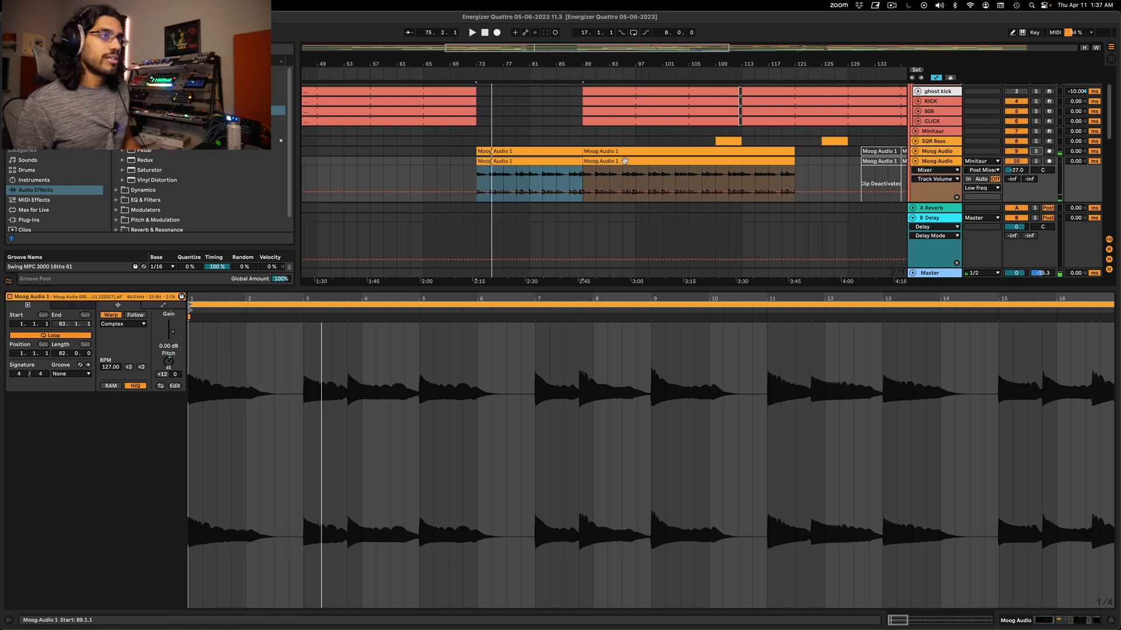
key("space")
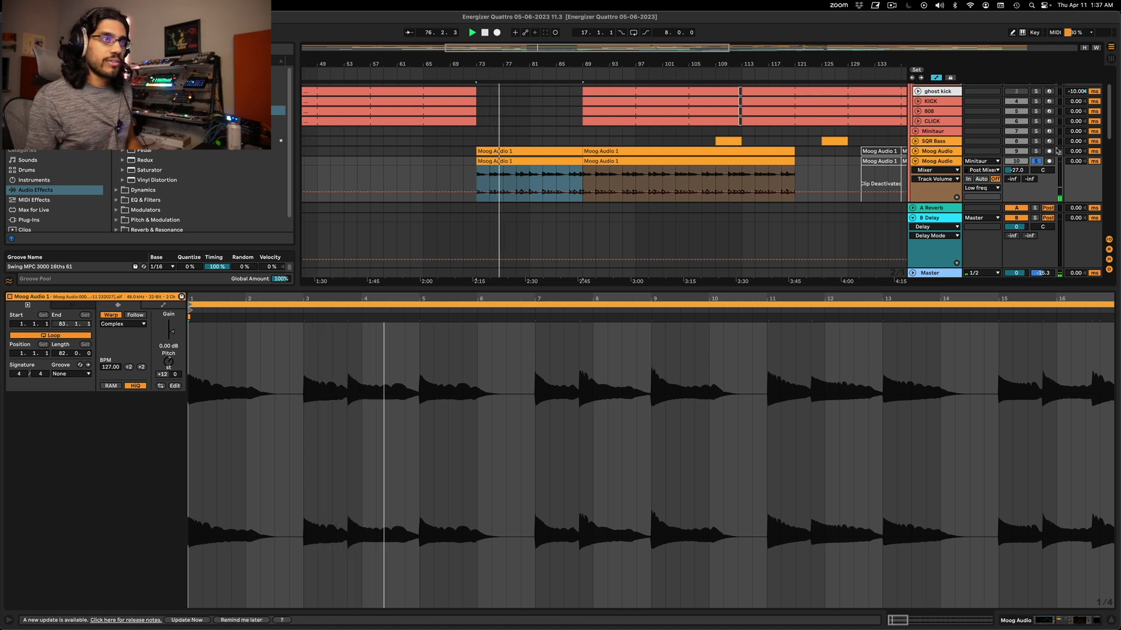
- Add Moog Audio track 9 to the solo so both layers play together, and unfold its lane
left_click(1037, 151, "super")
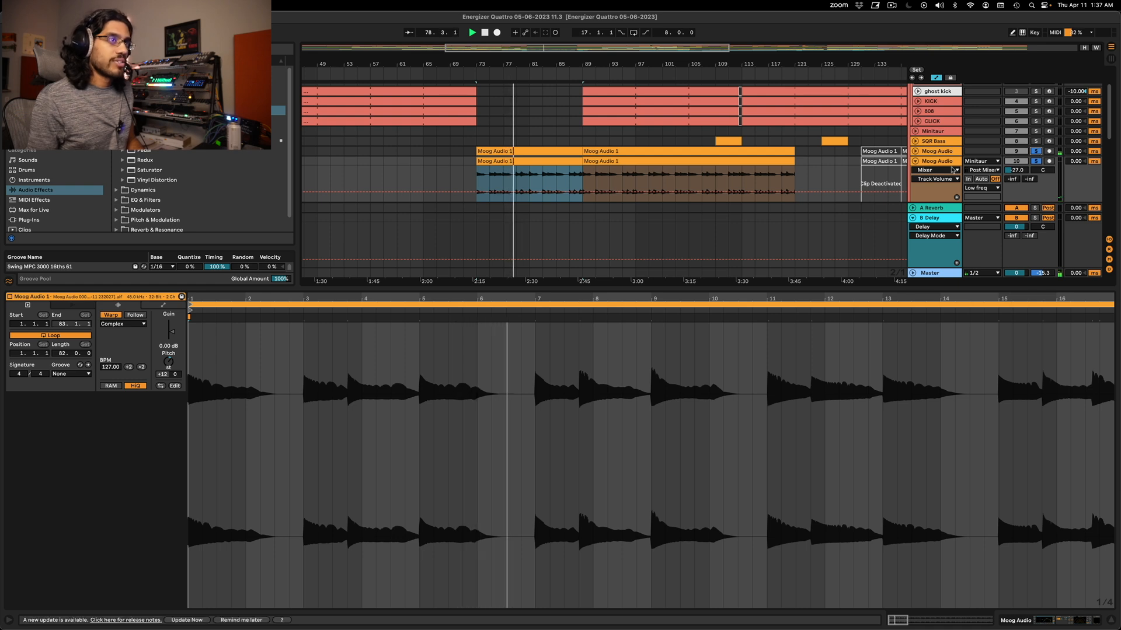
left_click_drag(1066, 155, 1066, 179)
scroll(1066, 179, "down", 2)
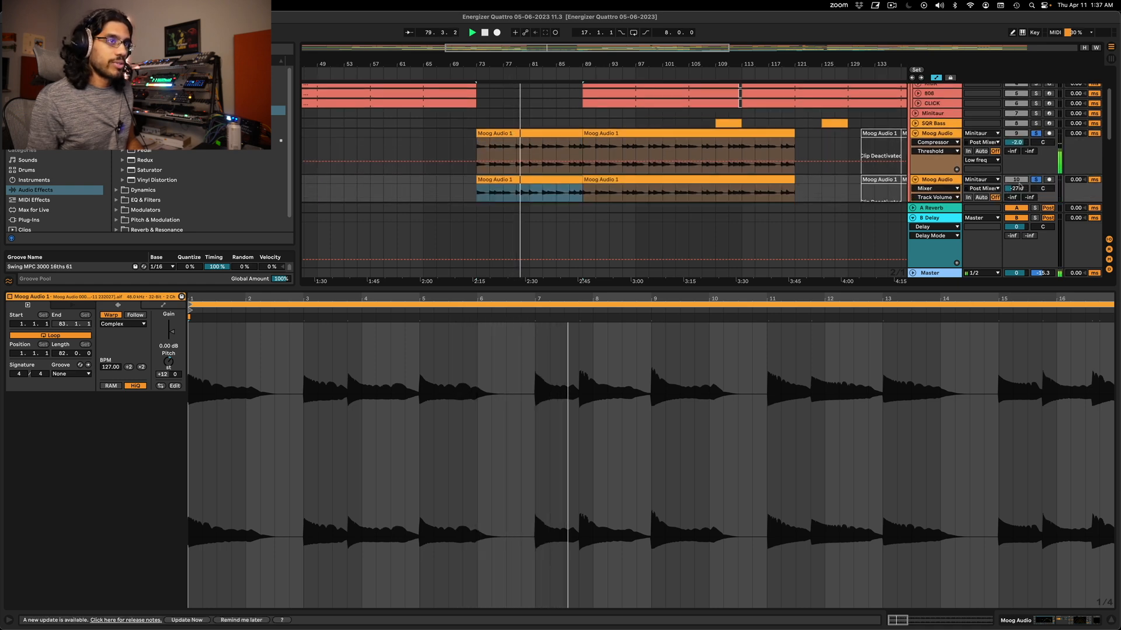
- Stop playback, take both Moog Audio tracks out of solo and fold their lanes
key("space")
scroll(1004, 165, "down", 1)
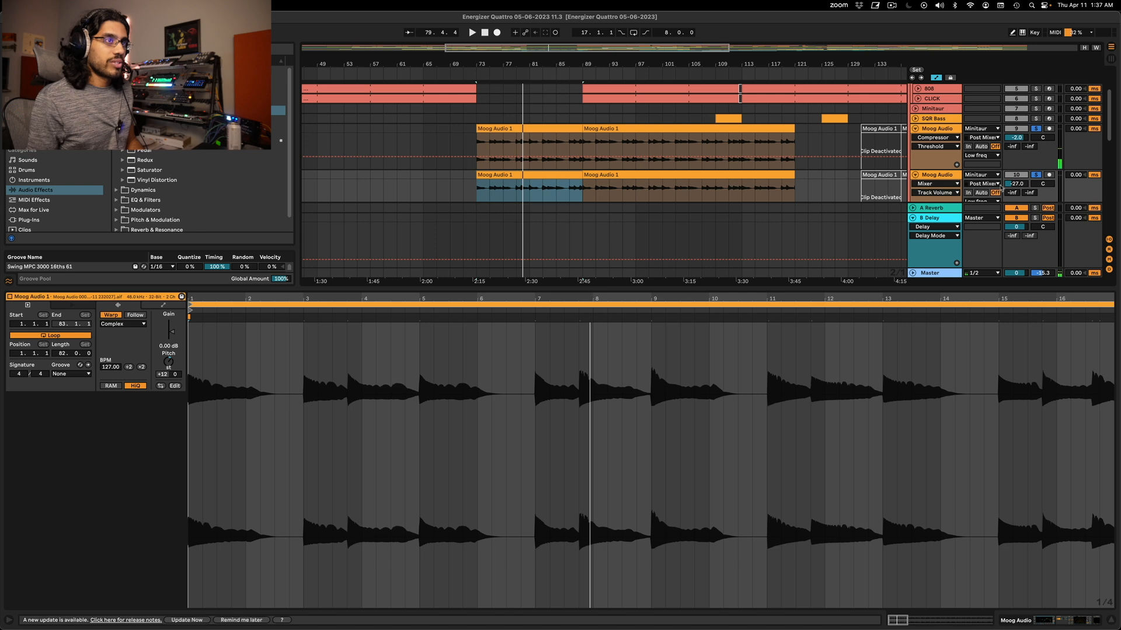
left_click(950, 130)
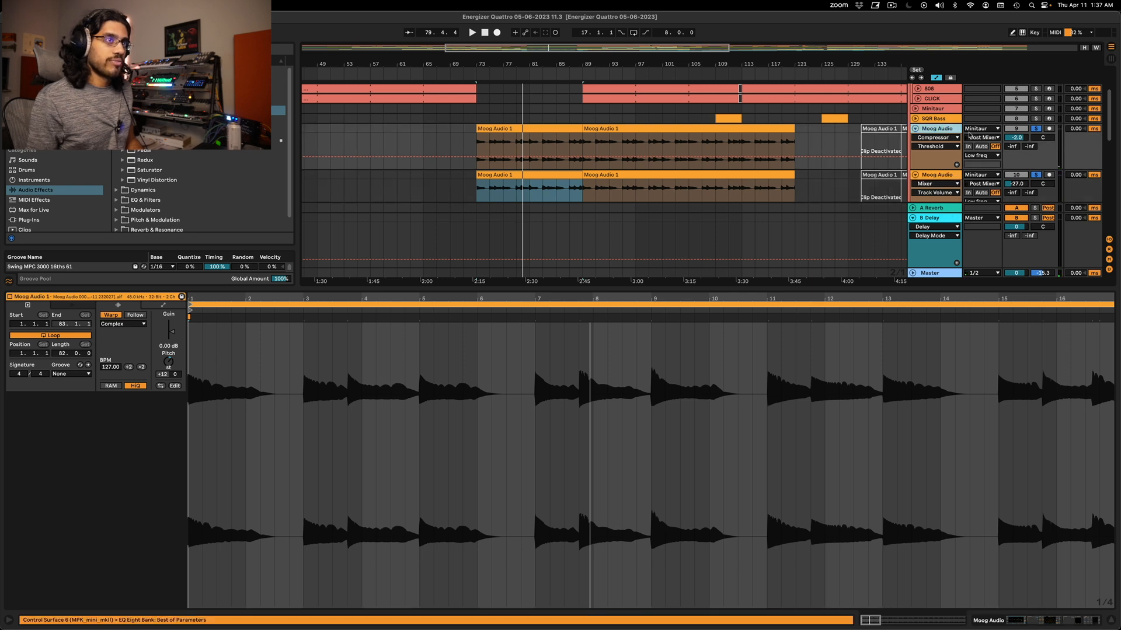
left_click(1035, 129)
left_click(1036, 174)
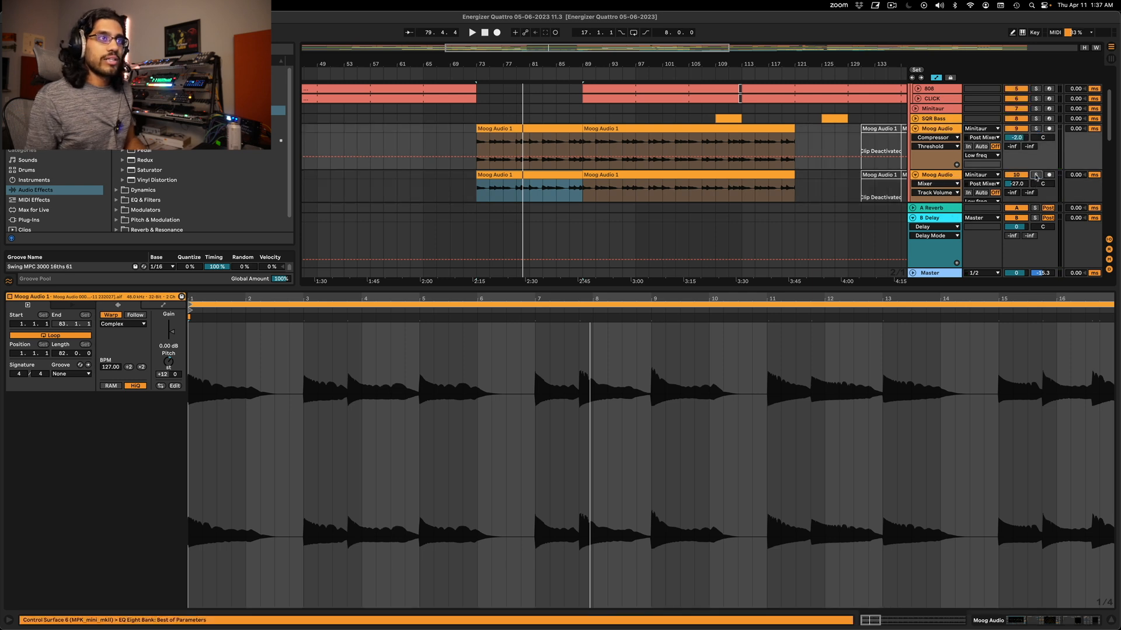
left_click(917, 129)
left_click(915, 139)
left_click_drag(624, 65, 532, 30)
left_click_drag(813, 64, 804, 75)
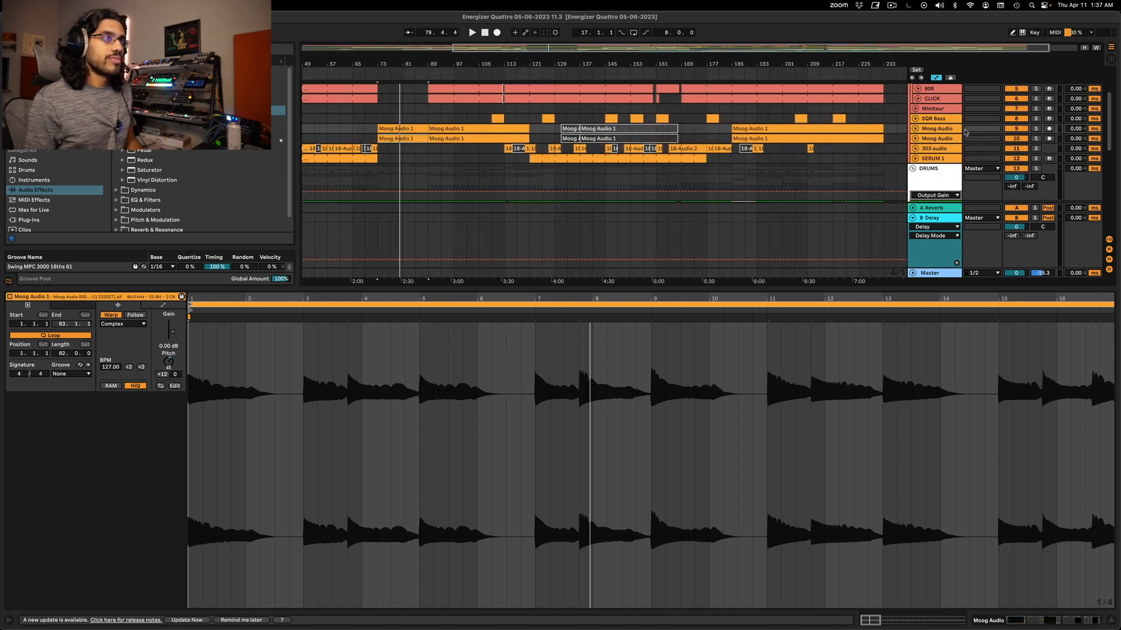
- Unfold the SQR Bass track and play its clip soloed from the start at bar 109
left_click(915, 118)
left_click_drag(537, 51, 548, 116)
left_click(569, 136)
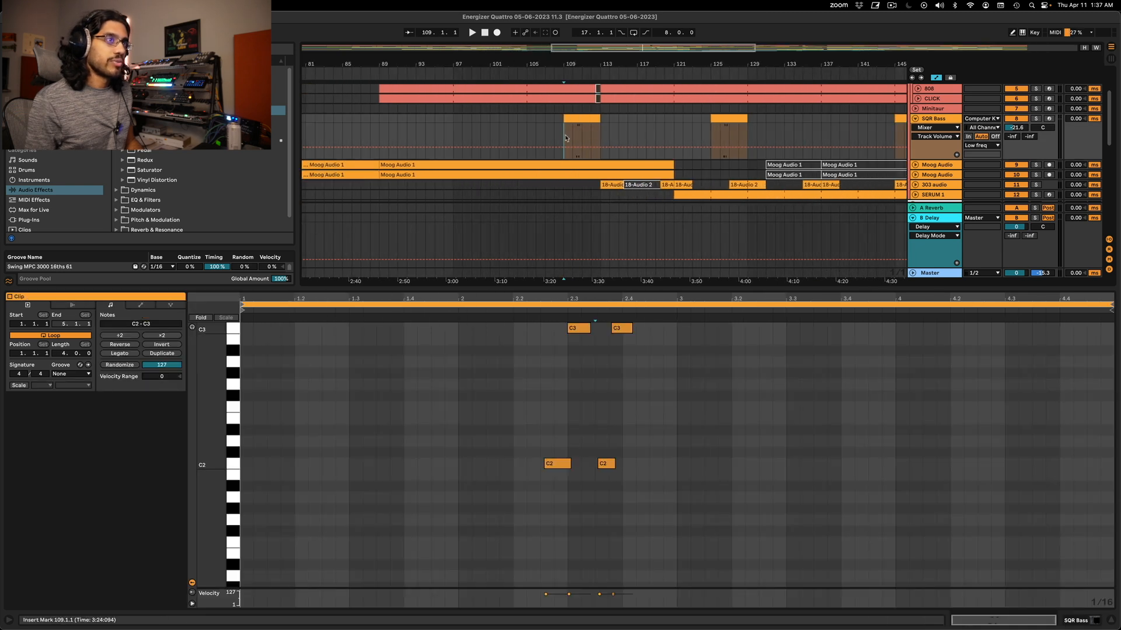
key("space")
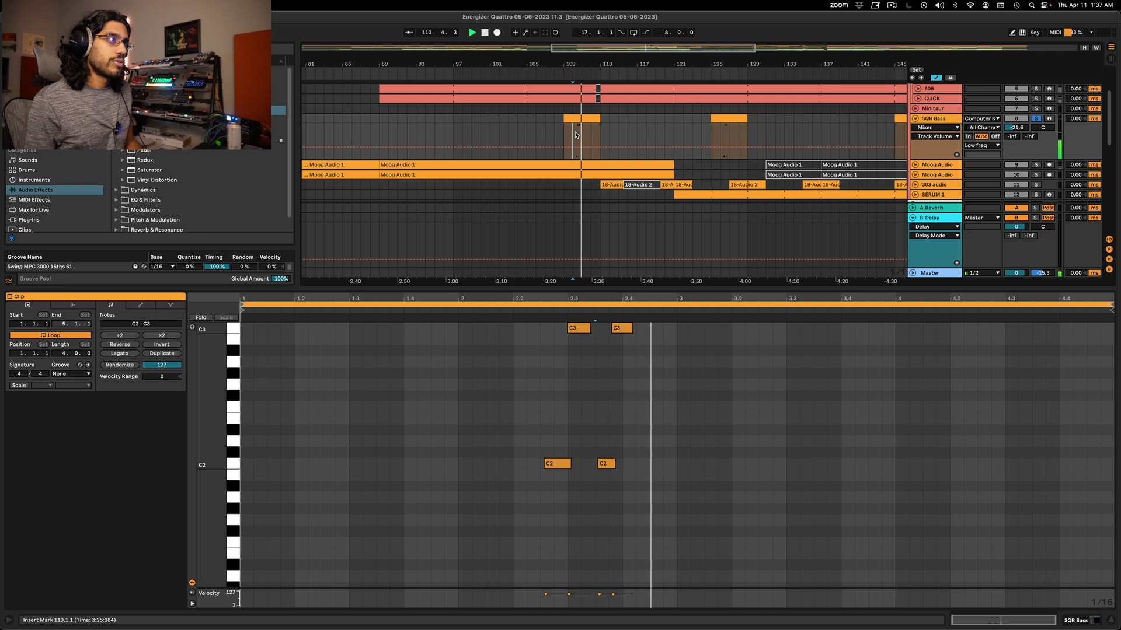
left_click_drag(648, 55, 650, 50)
- Show the SQR Bass track's Prophet V2 device and play the section from bar 109 in the full mix
left_click(944, 112)
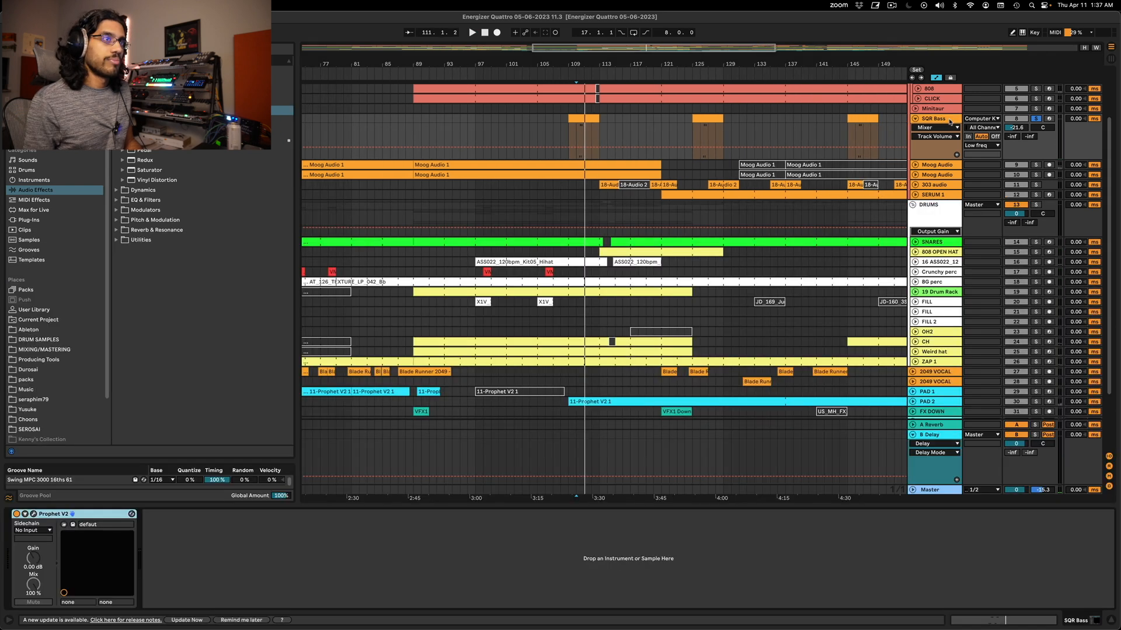
left_click(568, 133)
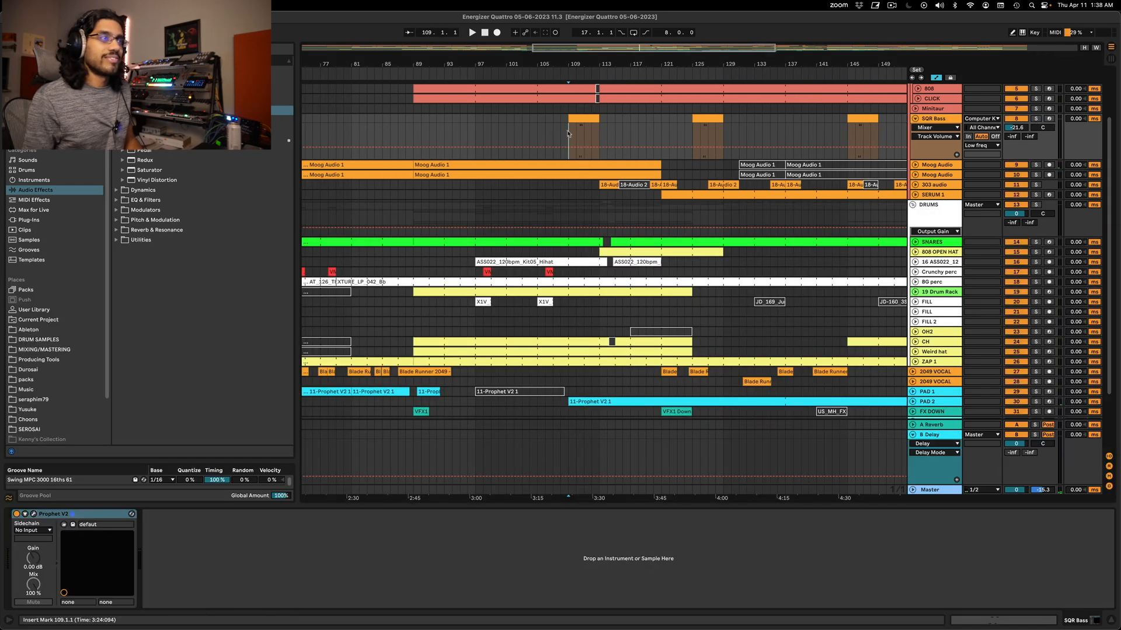
key("space")
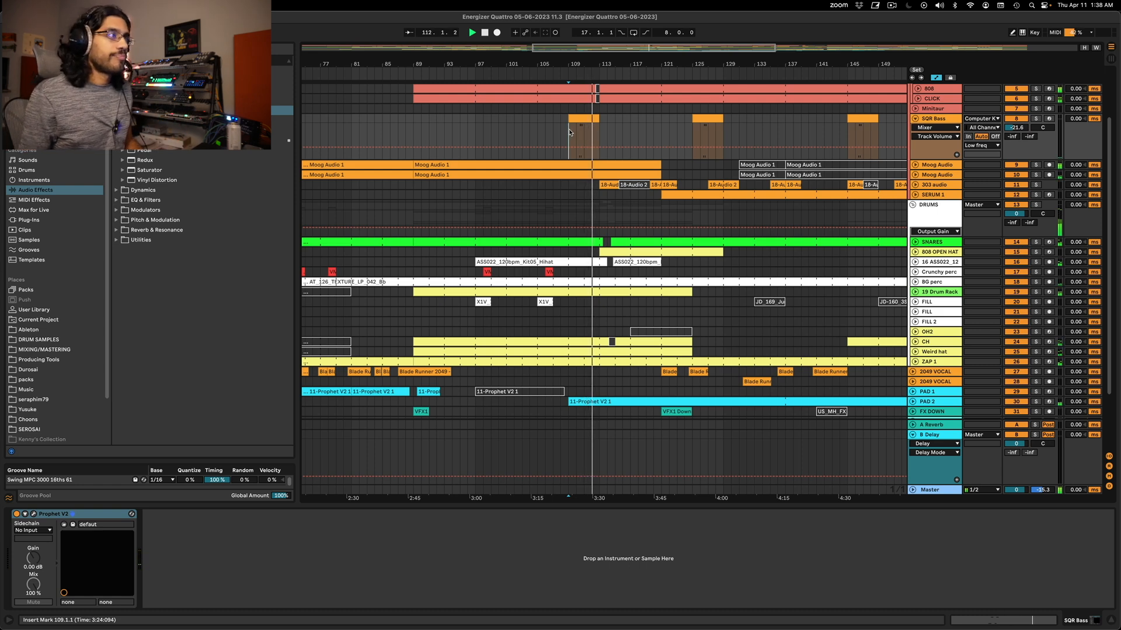
key("space")
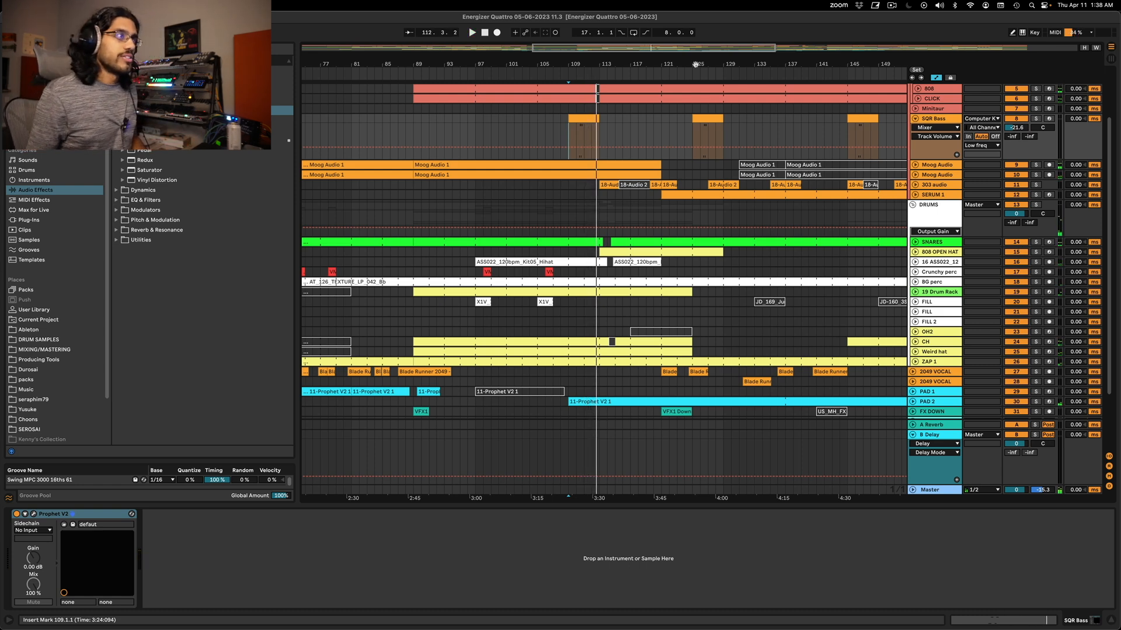
left_click_drag(708, 49, 861, 50)
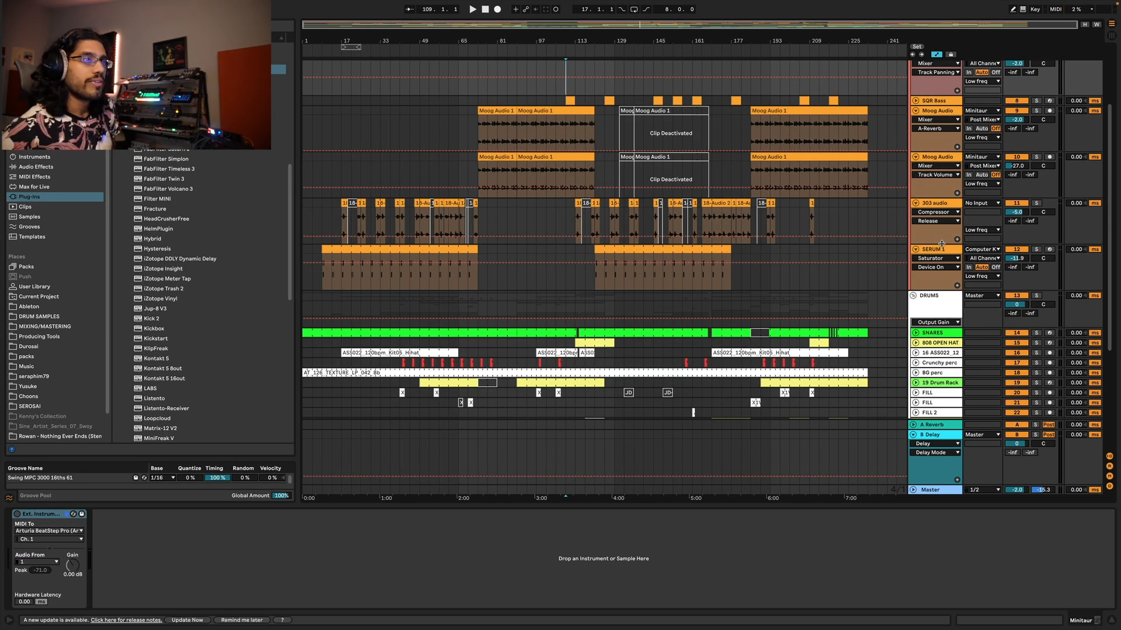
- Fold the lanes of the Minitaur, both Moog Audio, 303 audio and SERUM 1 tracks
left_click(941, 243)
scroll(946, 228, "up", 3)
left_click(949, 204)
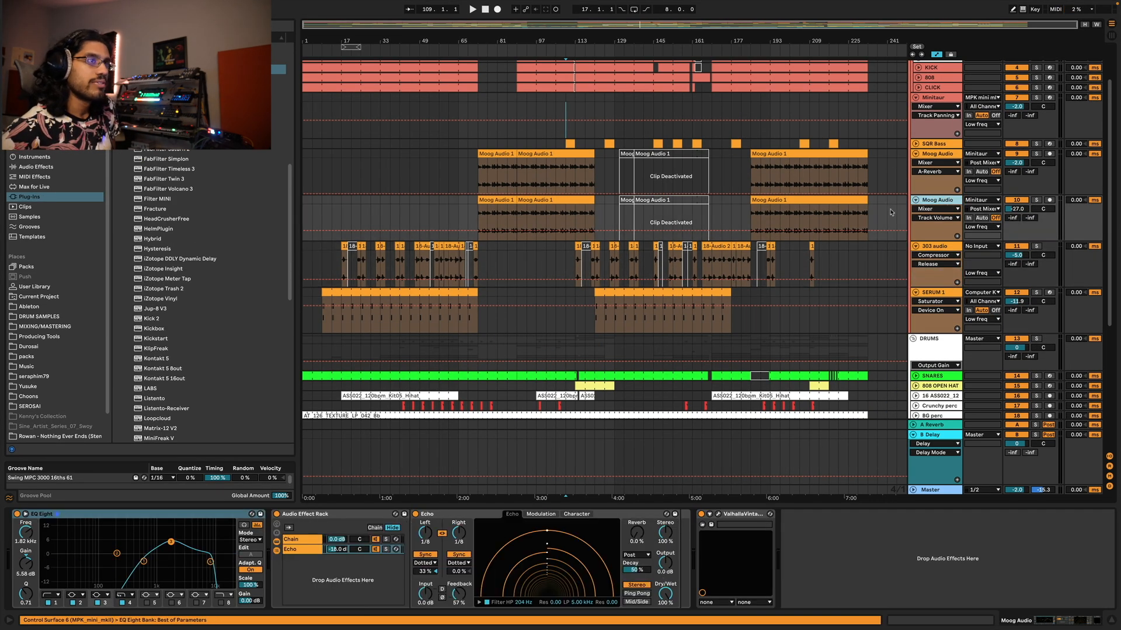
scroll(937, 151, "up", 3)
left_click(922, 149)
left_click(915, 149)
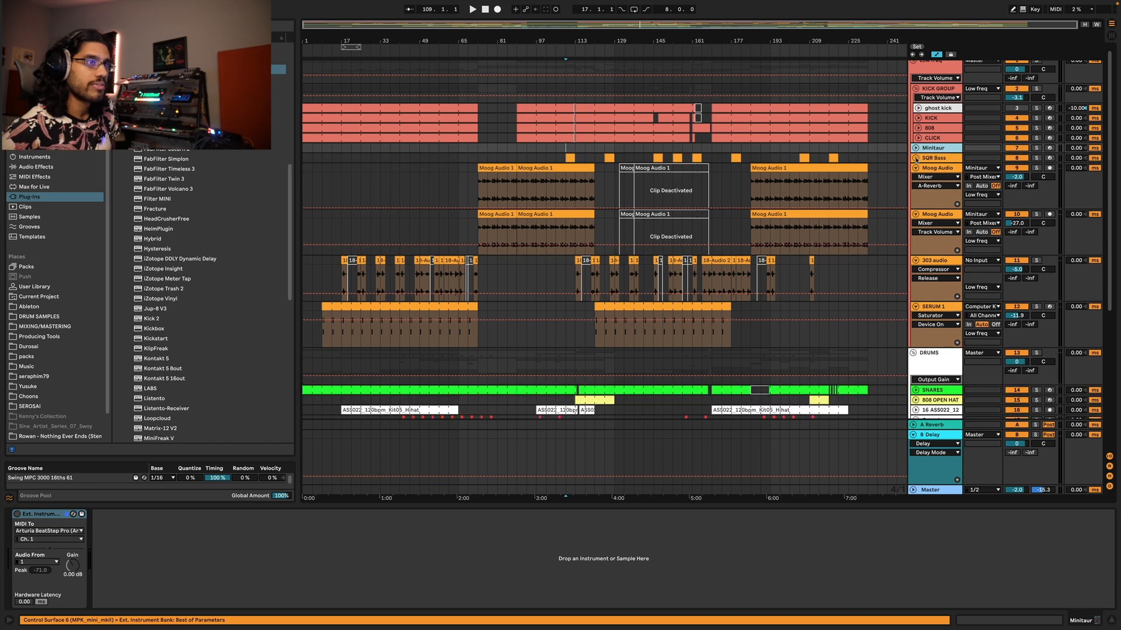
left_click(915, 168)
left_click(915, 178)
left_click(916, 188)
left_click(915, 198)
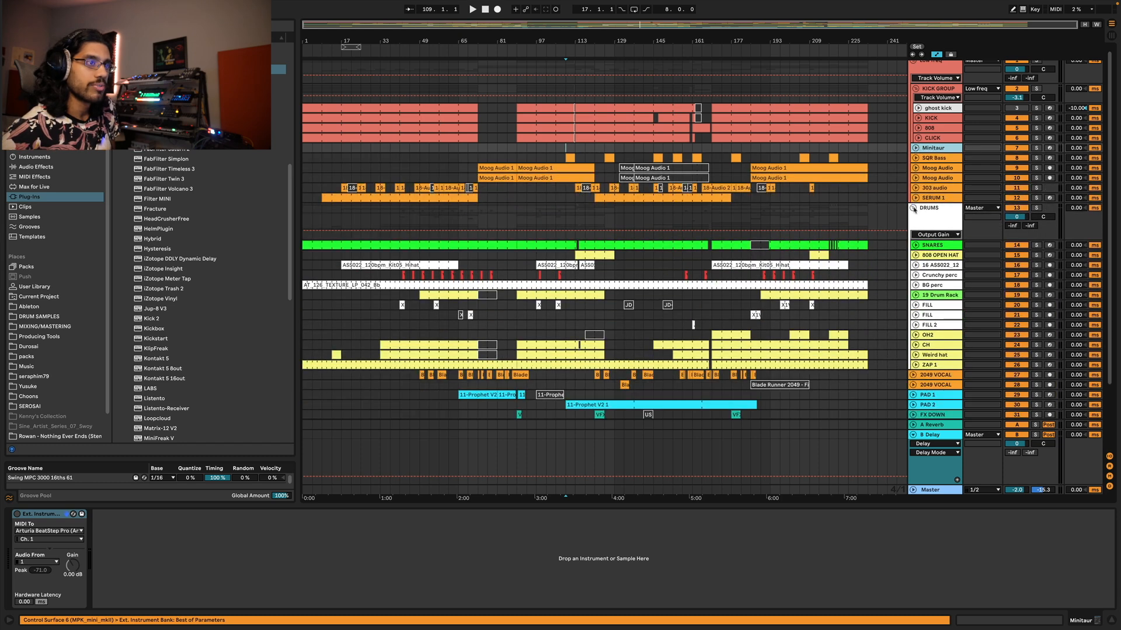
- Select the SNARES track in the DRUMS group and unfold its lane
scroll(934, 218, "down", 3)
left_click(943, 217)
left_click(941, 207)
left_click(915, 207)
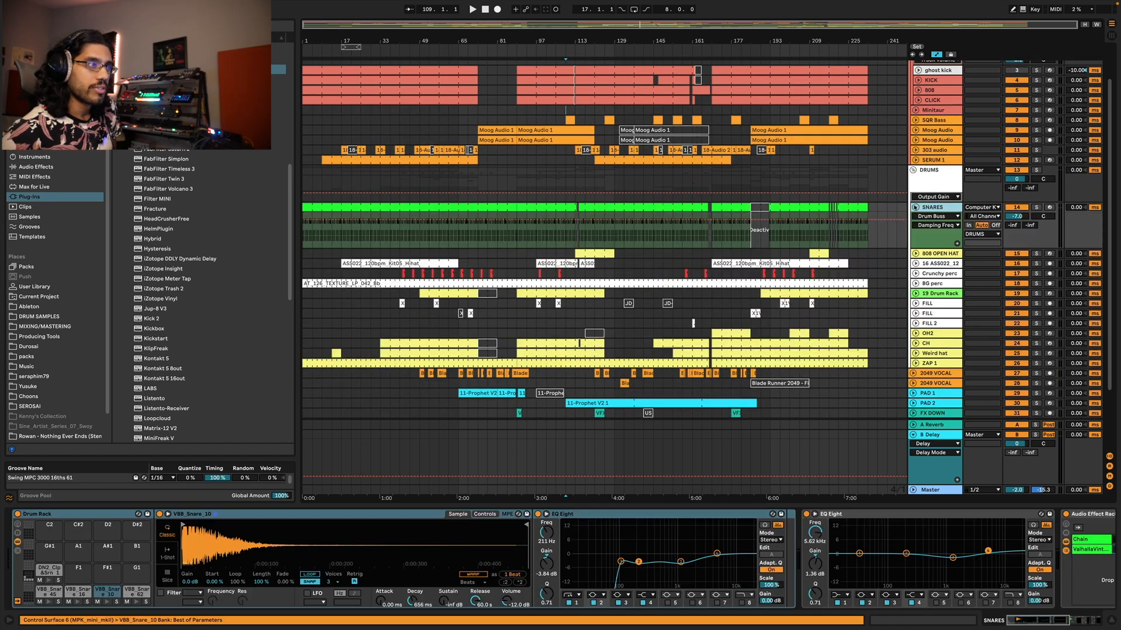
- Solo the SNARES track and play it from bar 61
key("space")
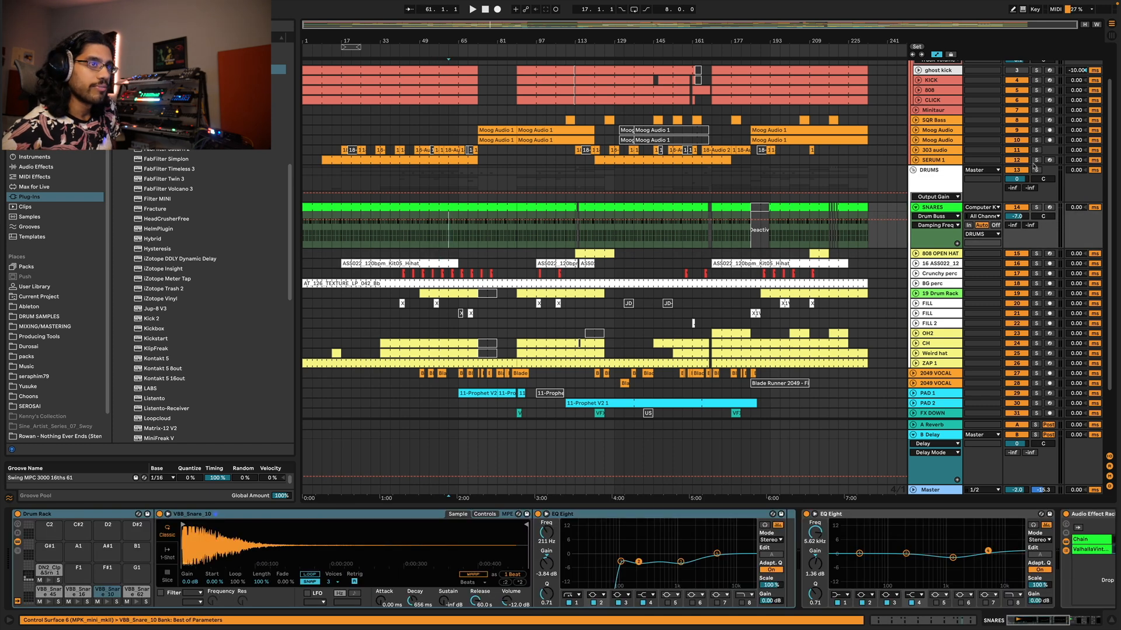
left_click(1037, 208)
scroll(465, 175, "up", 5)
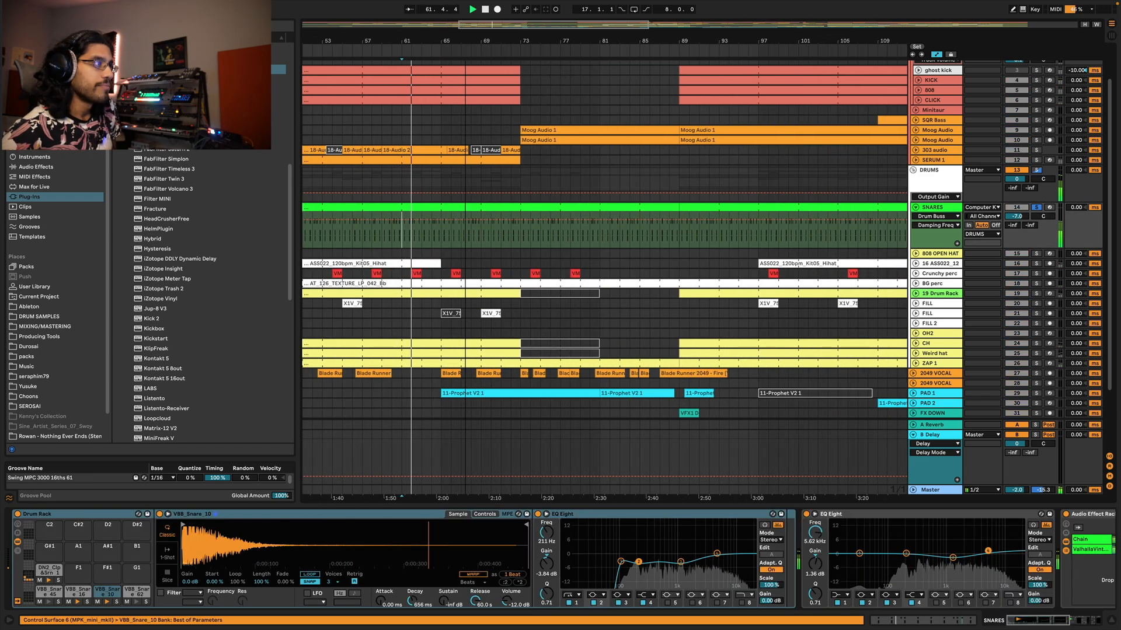
scroll(484, 175, "left", 3)
key("space")
- Open the SNARES MIDI clip and audition the VBB_Snare_16, VBB_Snare_10 and DN2_Clp&Srn_1 sounds one by one
double_click(493, 208)
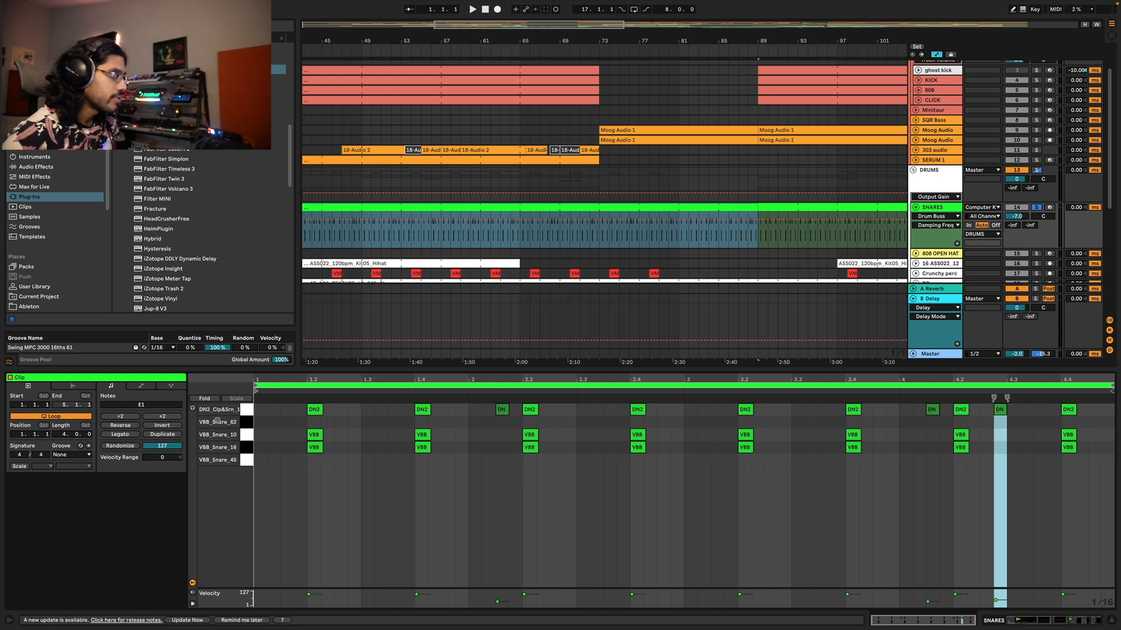
left_click(246, 447)
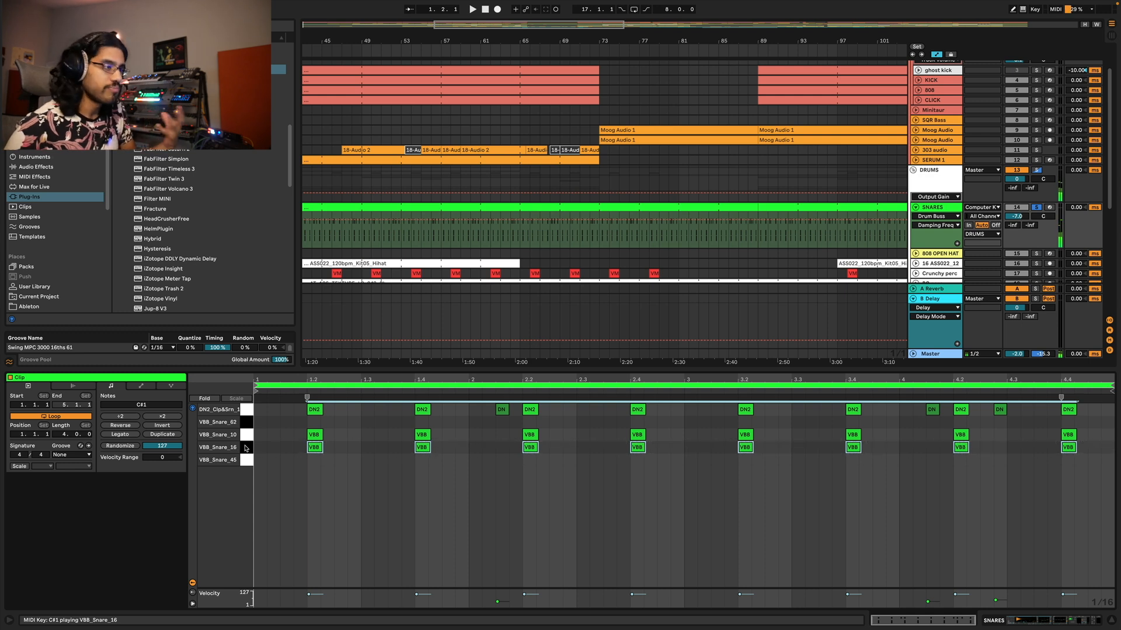
left_click(245, 438)
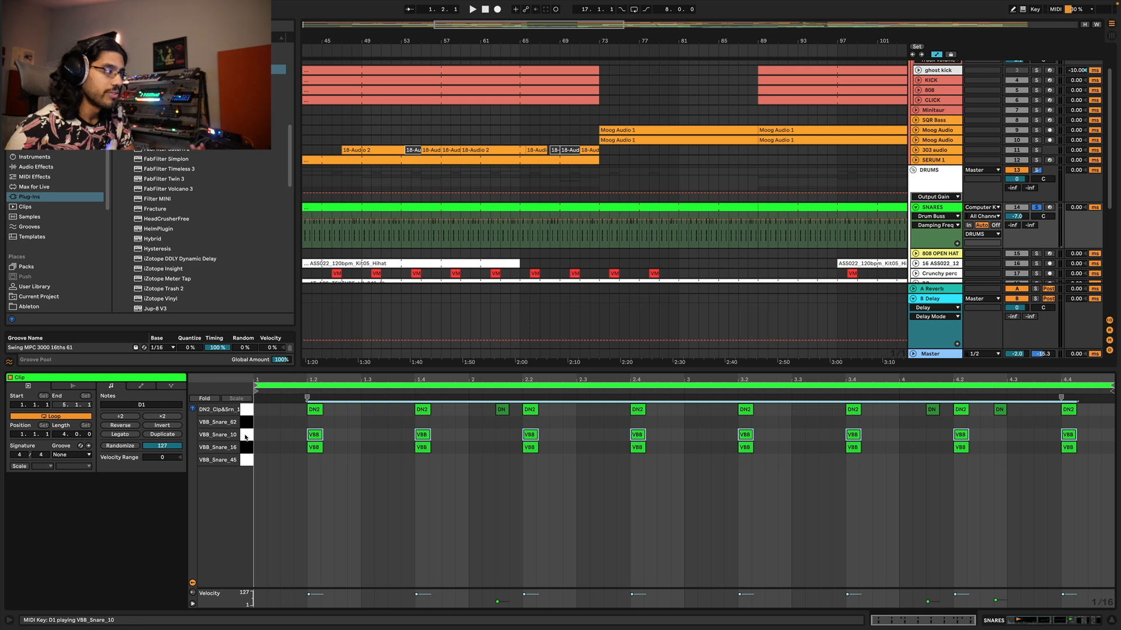
left_click(247, 412)
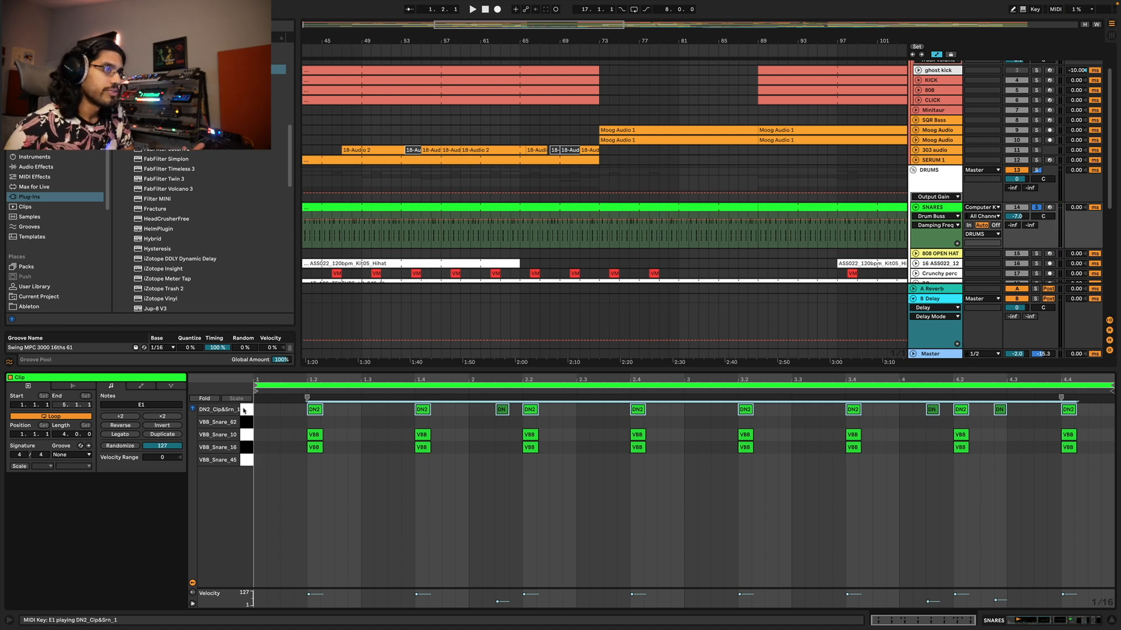
- Play the soloed snare pattern from the beginning while viewing the SNARES device chain and MIDI clip
left_click(945, 207)
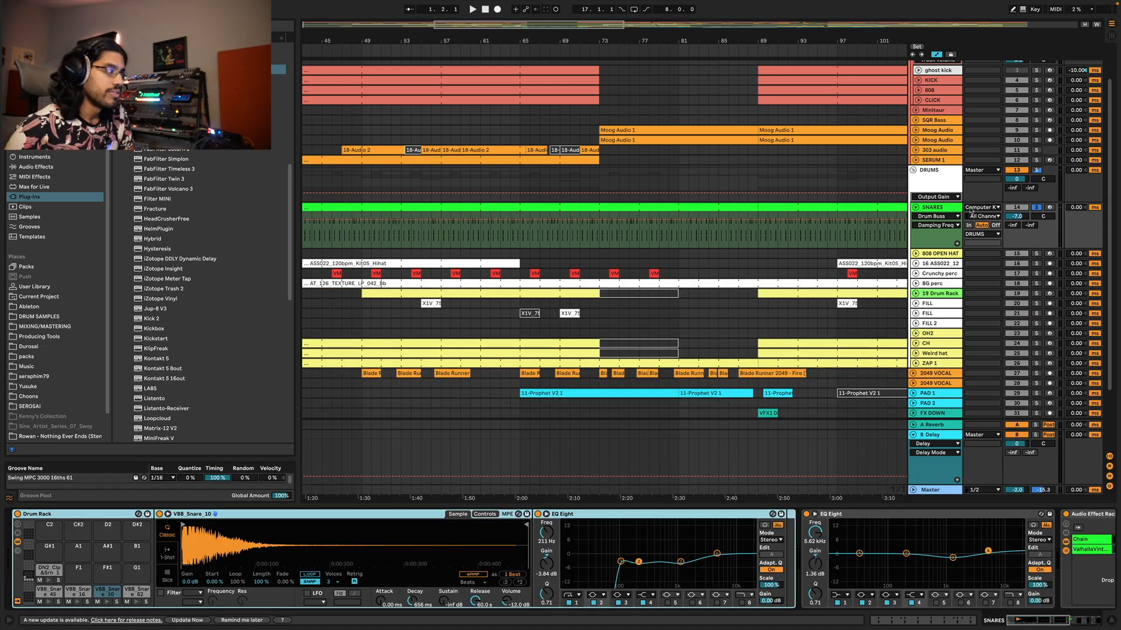
key("space")
key("space")
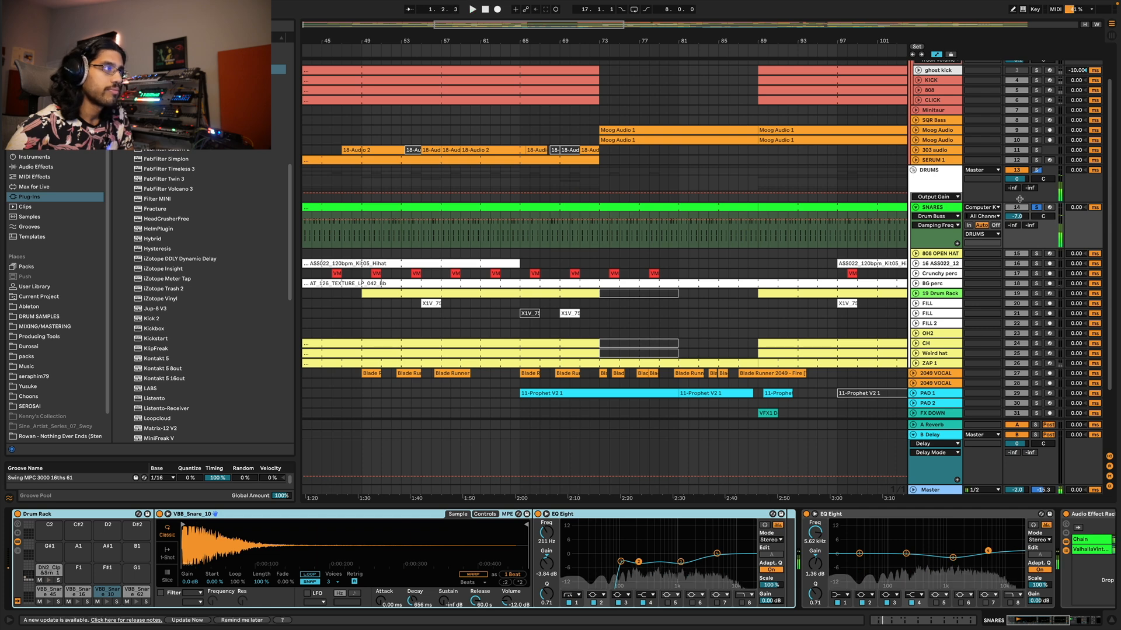
key("space")
left_click(542, 244)
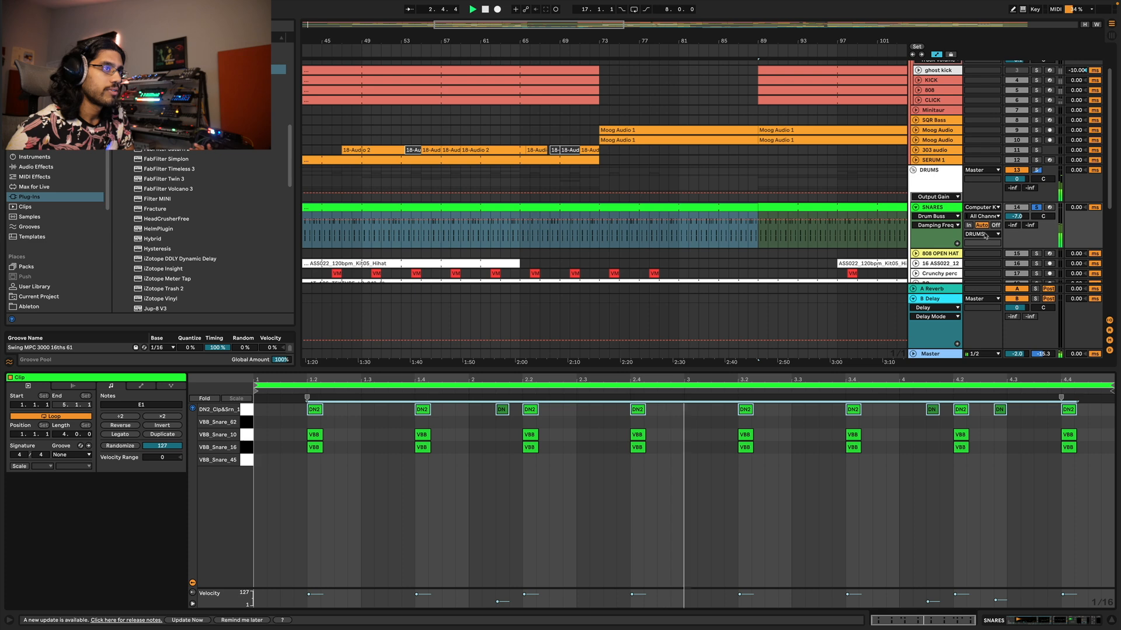
- Toggle mutes on the VBB_Snare_10, VBB_Snare_16 and DN2 clap pads in the Drum Rack during playback to compare the layers
double_click(933, 207)
left_click(97, 602)
left_click(68, 602)
left_click(40, 580)
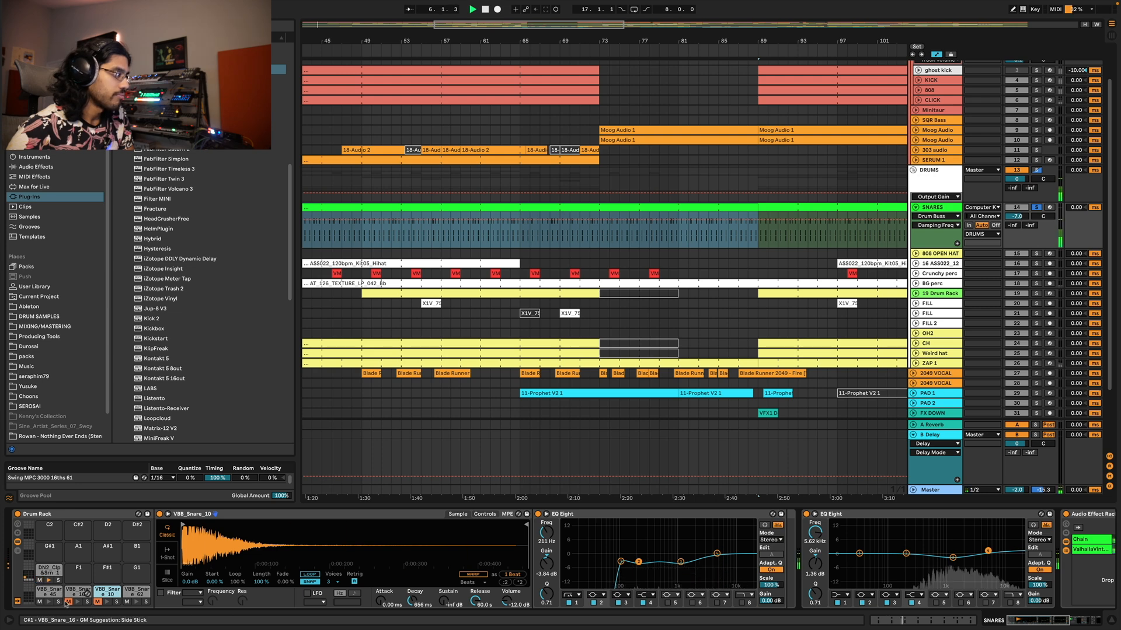
left_click(98, 603)
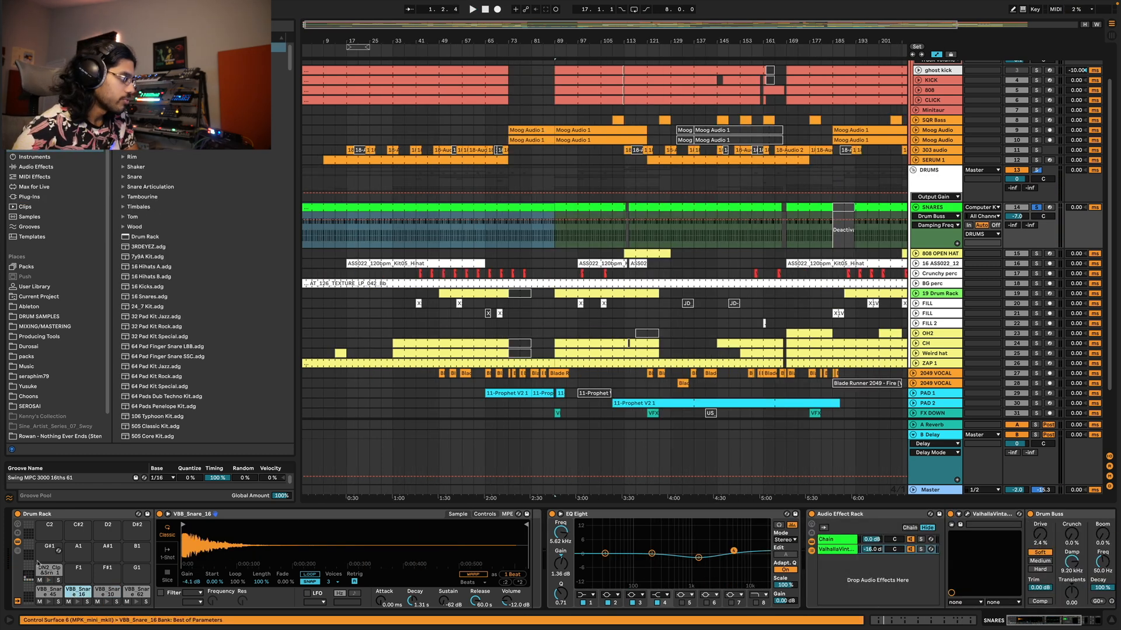
- Inspect the VBB_Snare_10 pad's EQ Eight and the second EQ Eight in the SNARES track's device chain
left_click(103, 591)
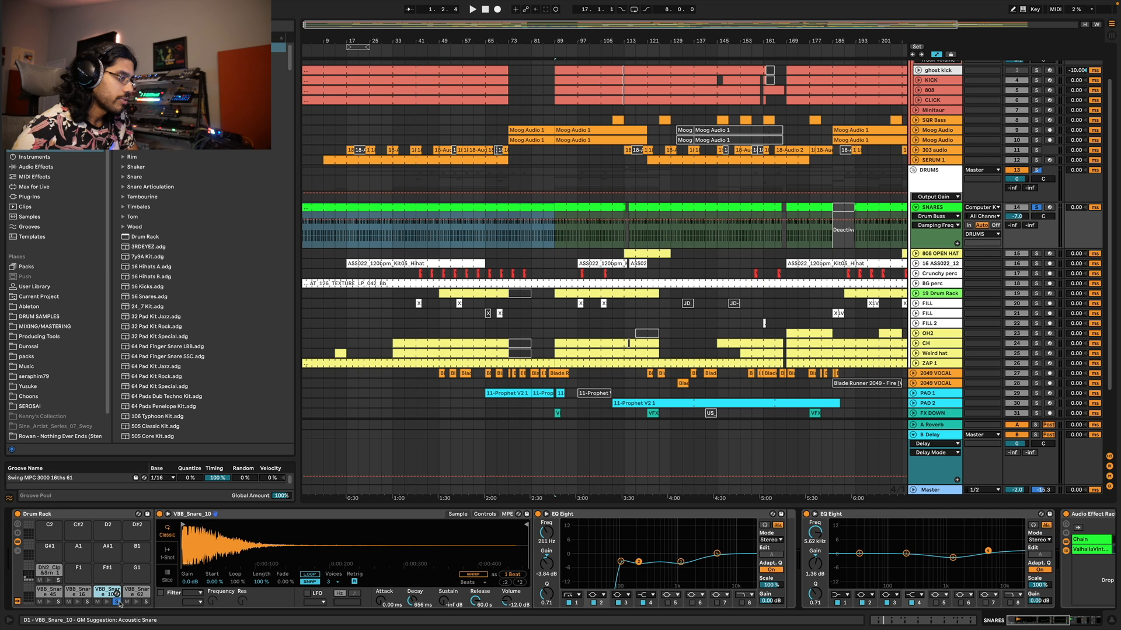
left_click(942, 201)
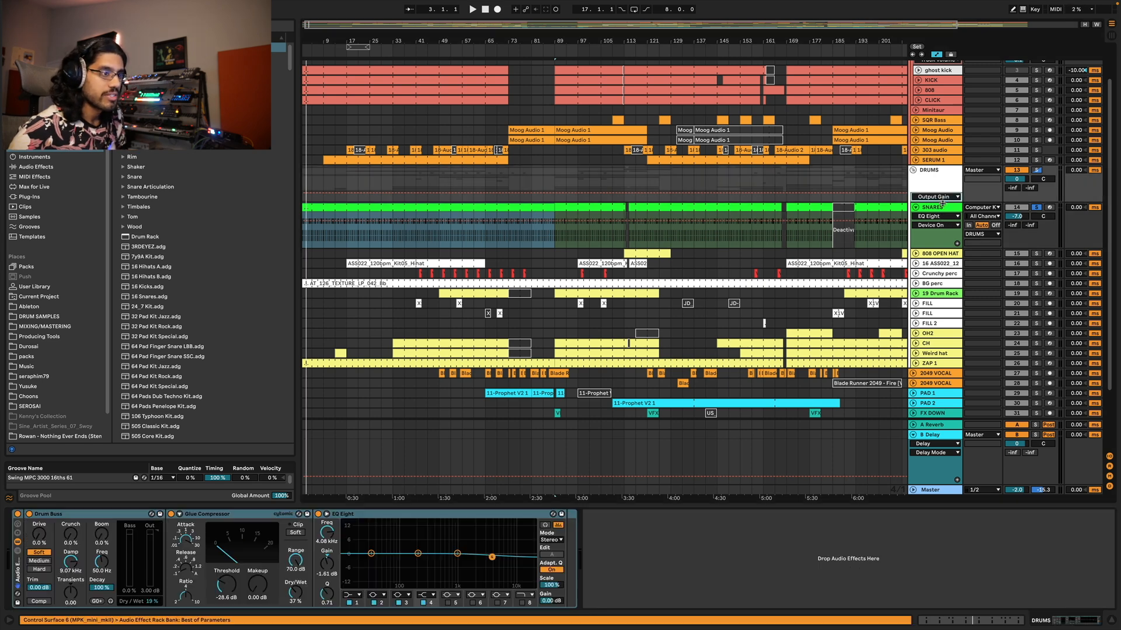
left_click(940, 208)
scroll(469, 524, "right", 5)
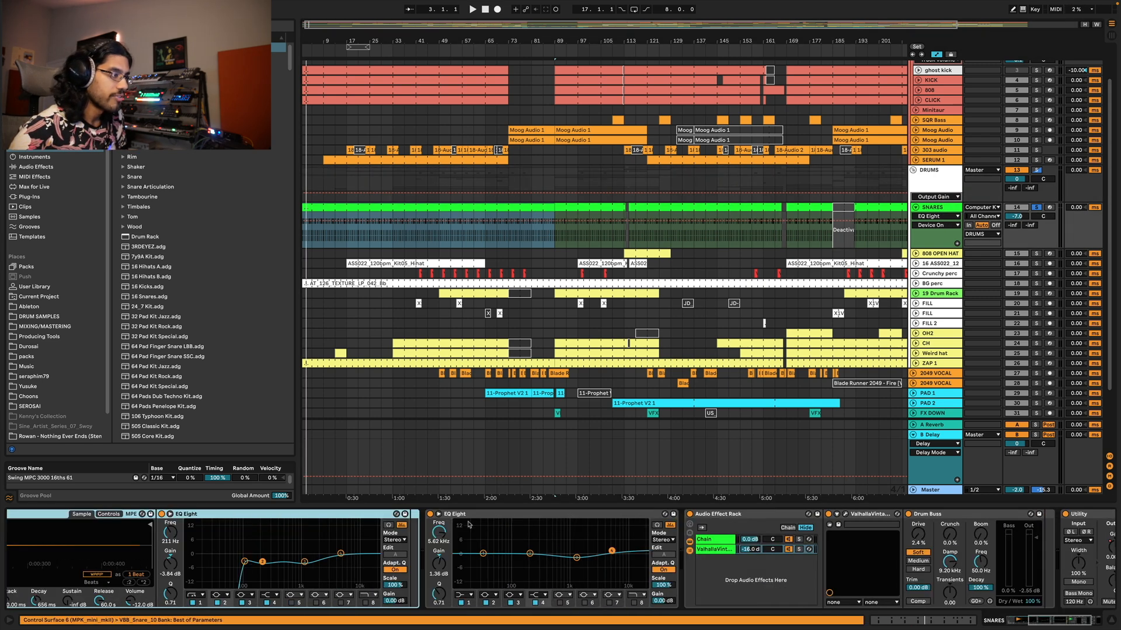
left_click(471, 516)
left_click(576, 558)
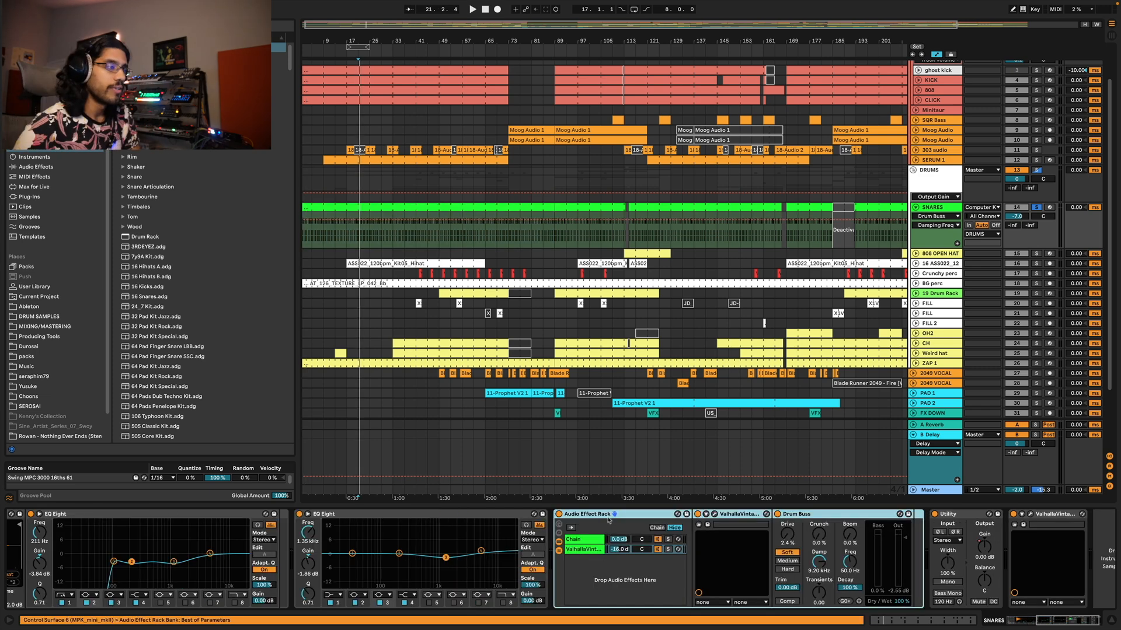
- Select the ValhallaVintageVerb chain in the snare Audio Effect Rack and inspect the reverb's settings in its plug-in window
left_click(594, 552)
left_click(714, 515)
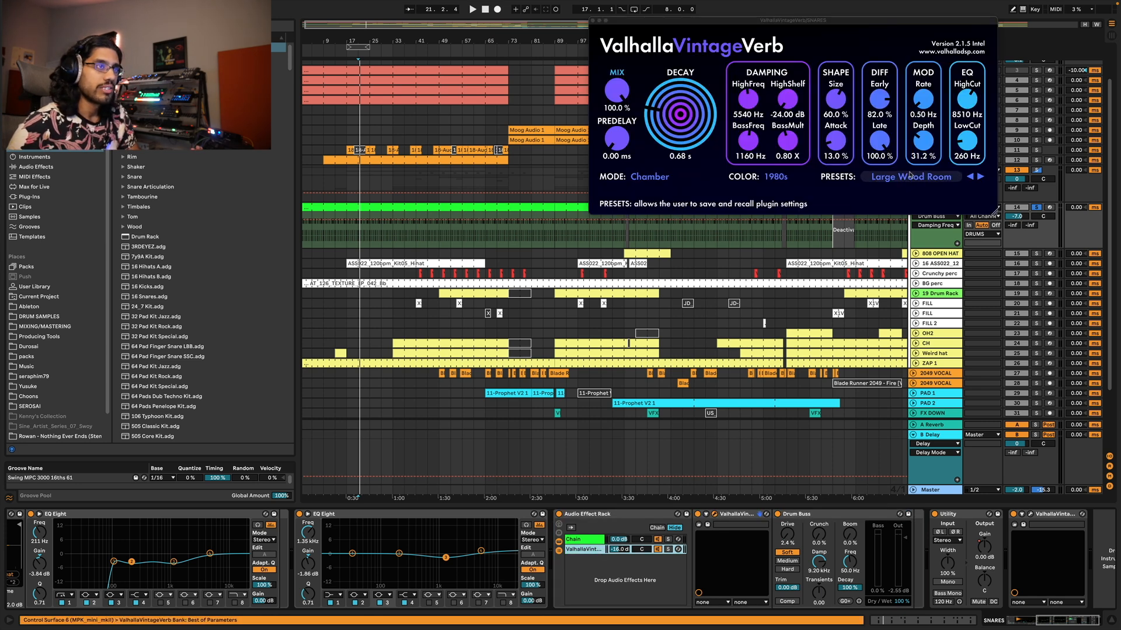
left_click(593, 21)
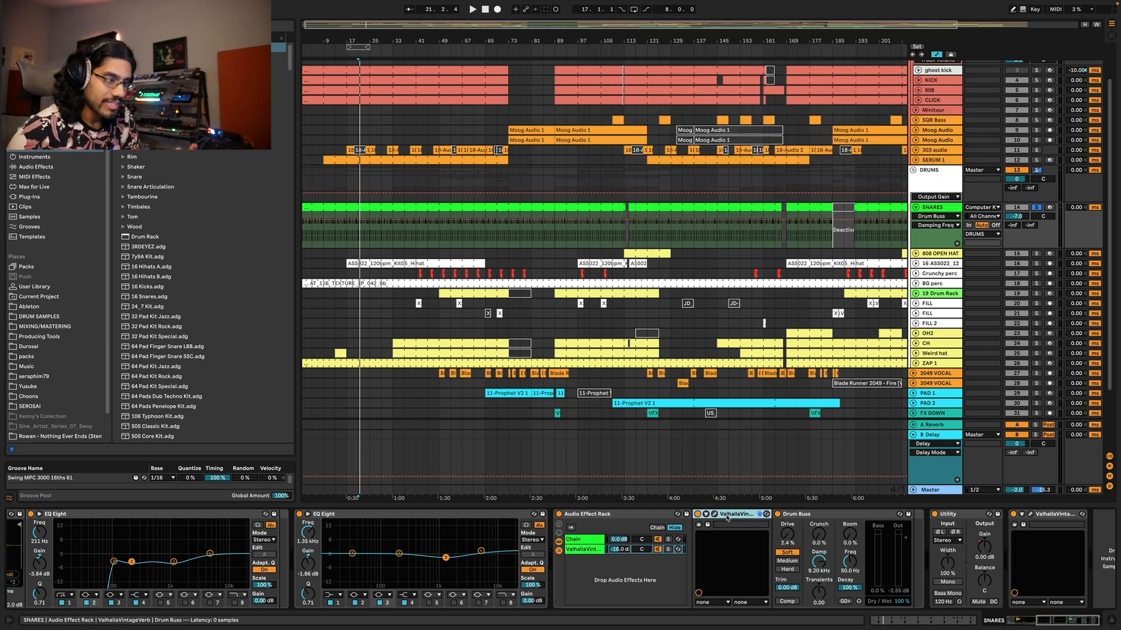
- Bypass and re-enable the Drum Buss on SNARES during playback to compare the sound
left_click(799, 521)
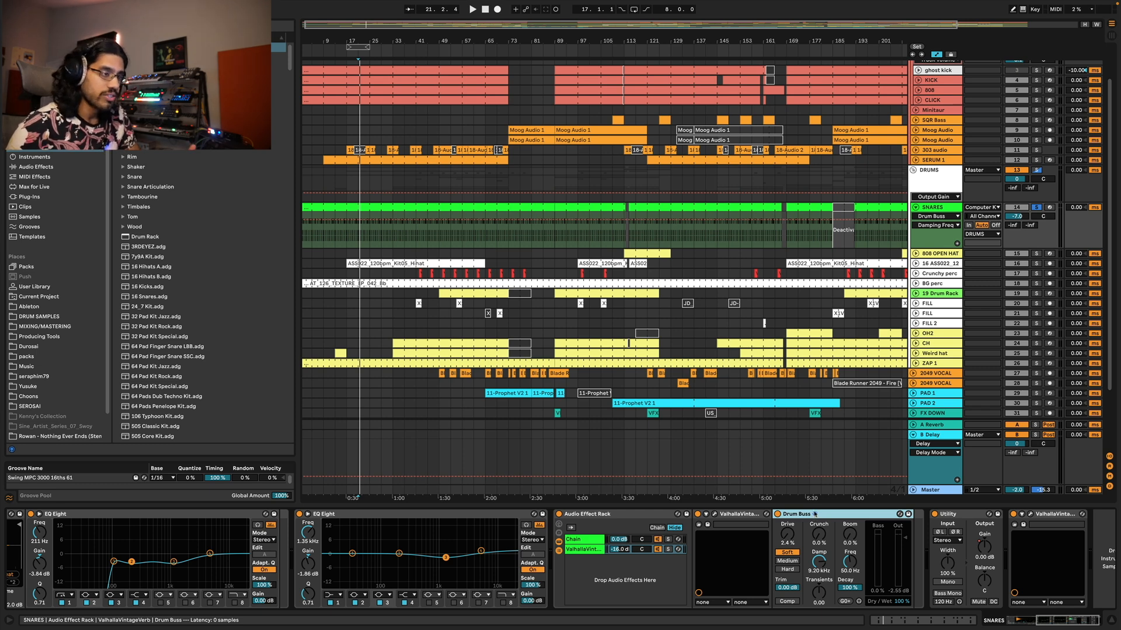
left_click(776, 514)
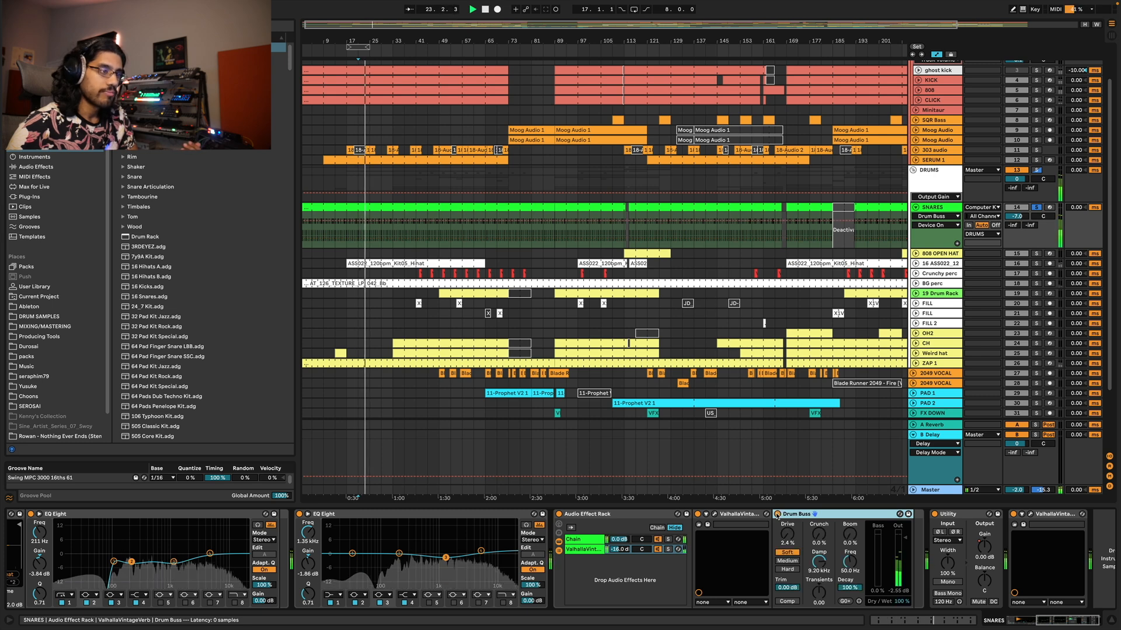
left_click(776, 514)
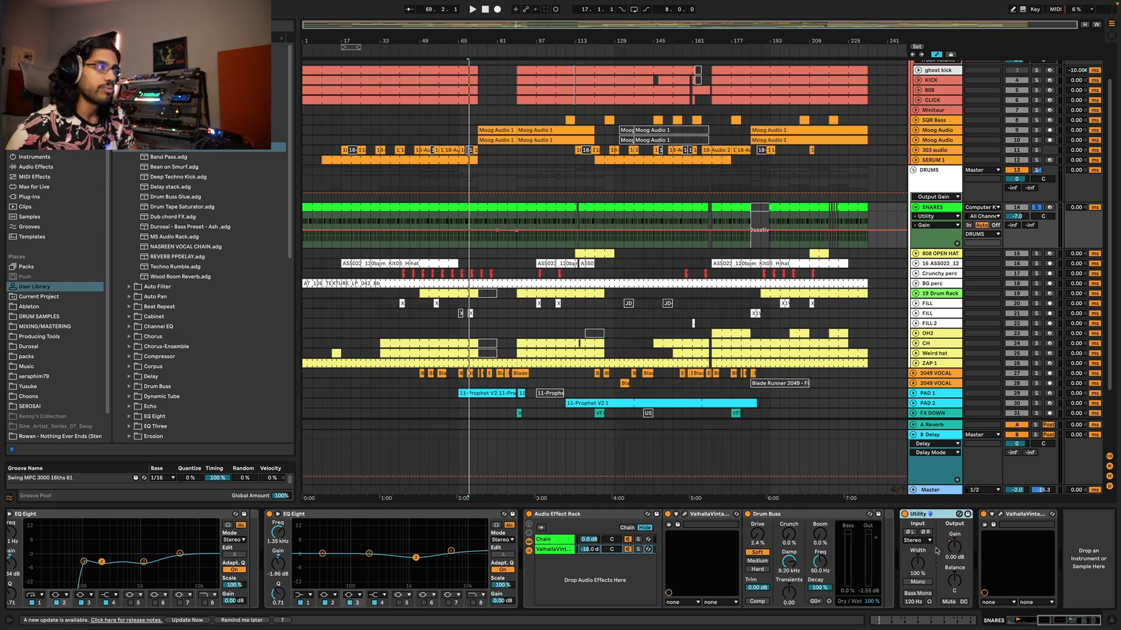
- Select bars 81 to 89 on SNARES and inspect the last ValhallaVintageVerb in the chain in its plug-in window
left_click_drag(500, 243, 516, 242)
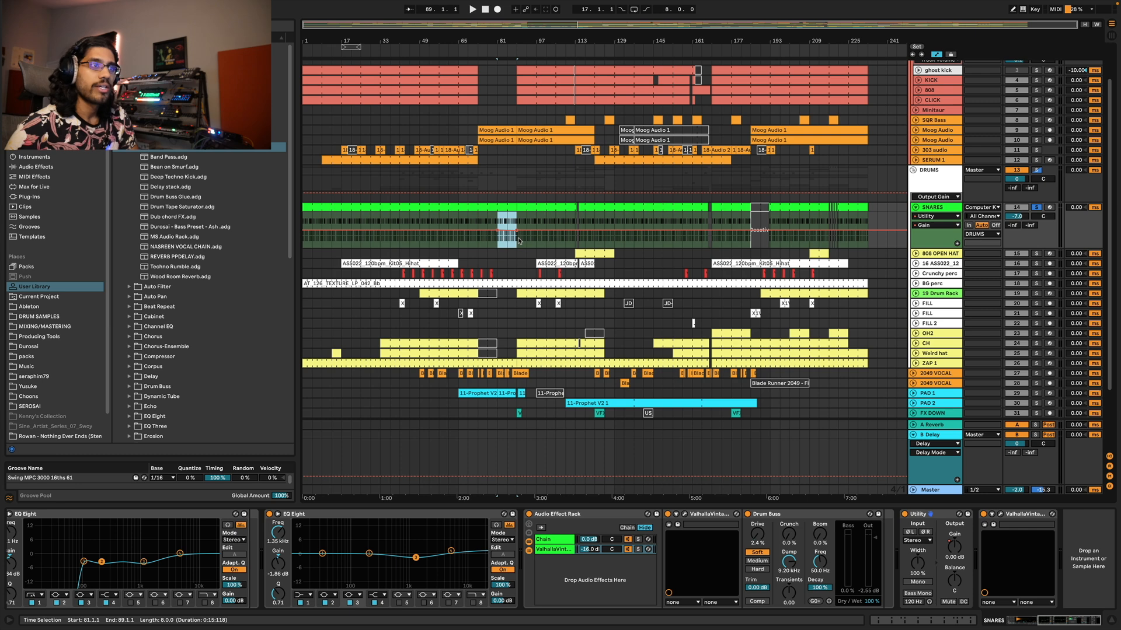
left_click(1021, 516)
left_click(1000, 515)
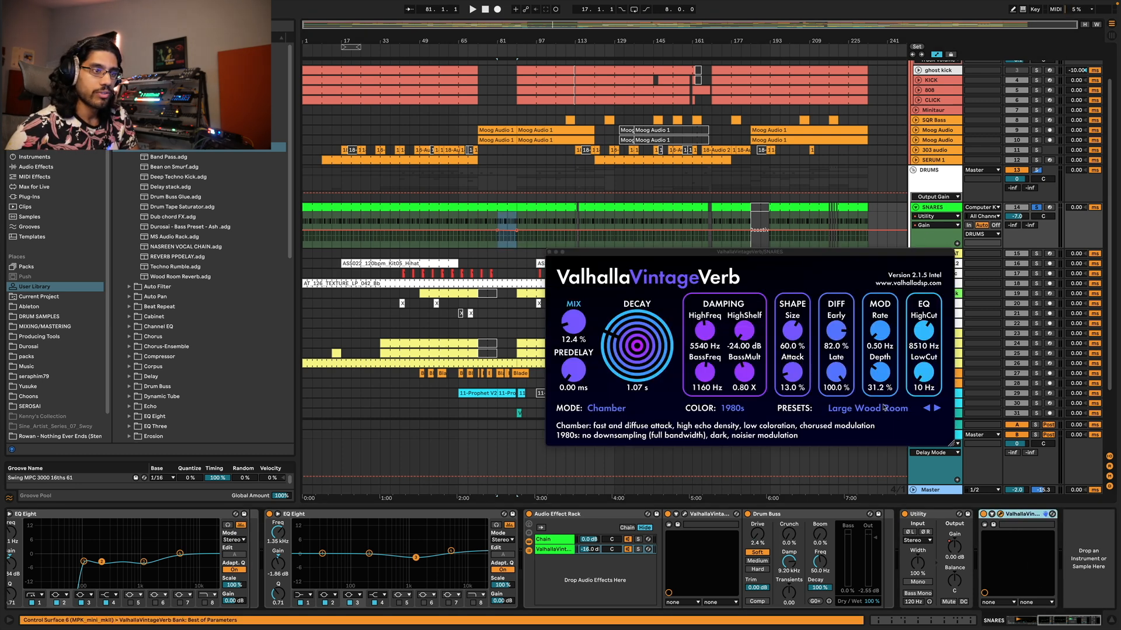
left_click(1000, 515)
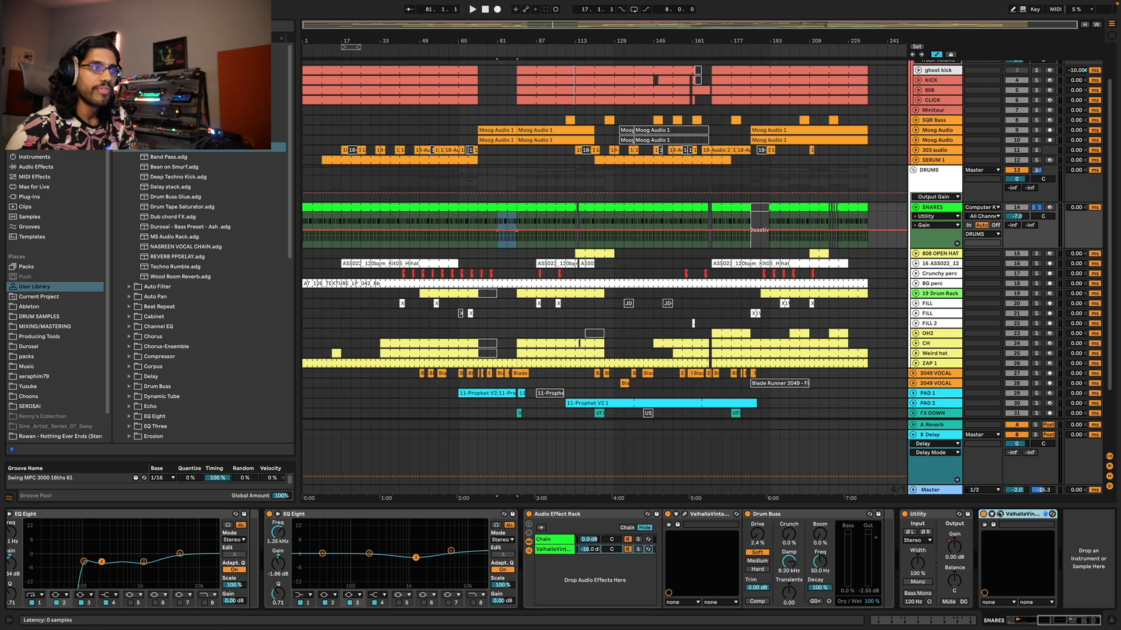
- Display the ValhallaVintageVerb Mix automation on SNARES and play the soloed track from bar 77
left_click(934, 216)
left_click(934, 382)
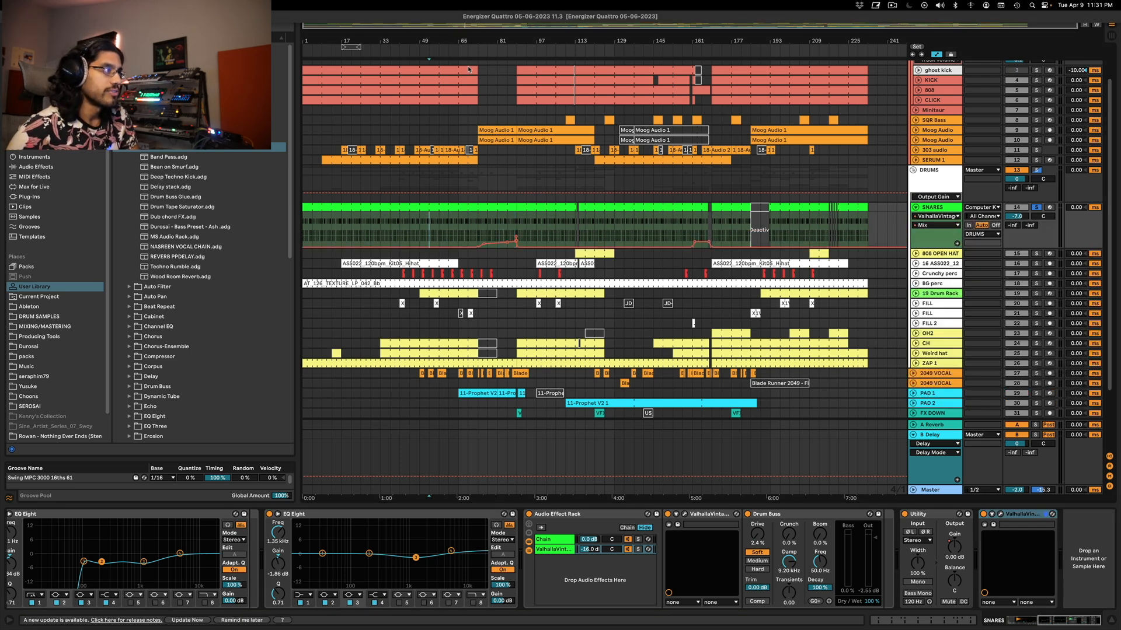
left_click(488, 222)
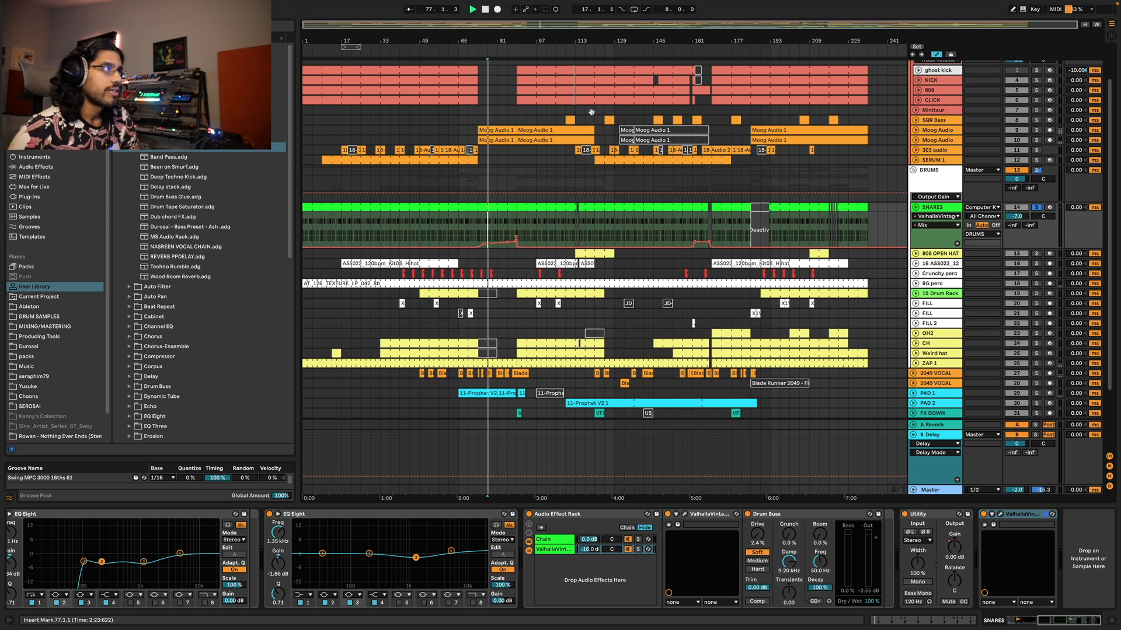
scroll(482, 151, "up", 5)
key("space")
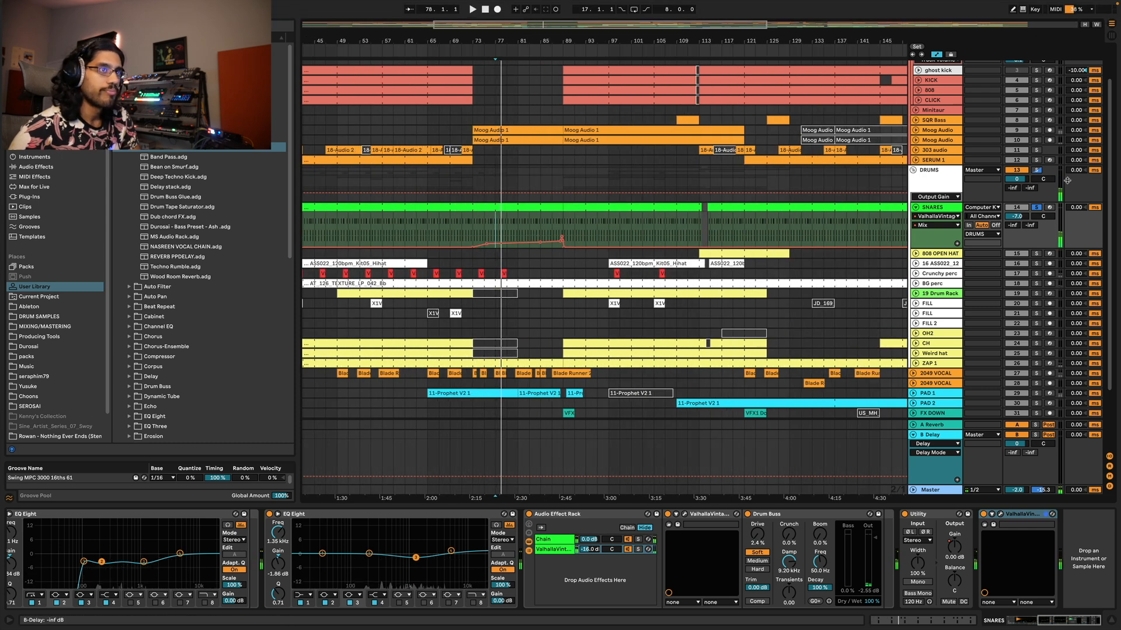
- Unsolo SNARES, play the reverb automation from bar 77 in the full mix, and place the insert marker at bar 165
left_click(1036, 207)
key("space")
left_click(530, 227)
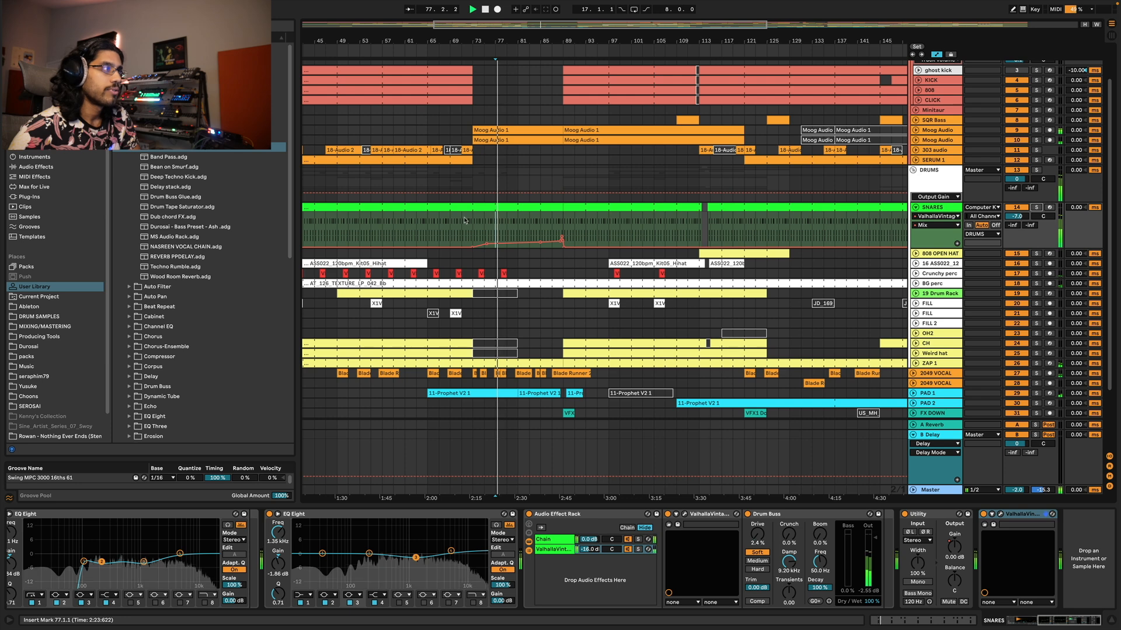
left_click(542, 224)
double_click(554, 26)
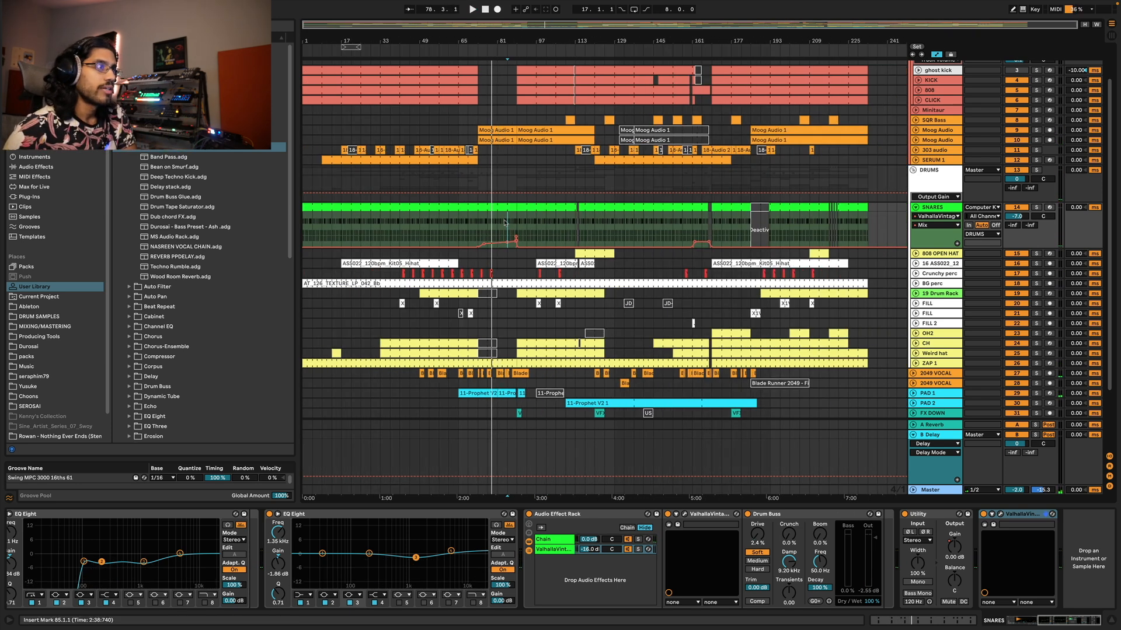
left_click(700, 226)
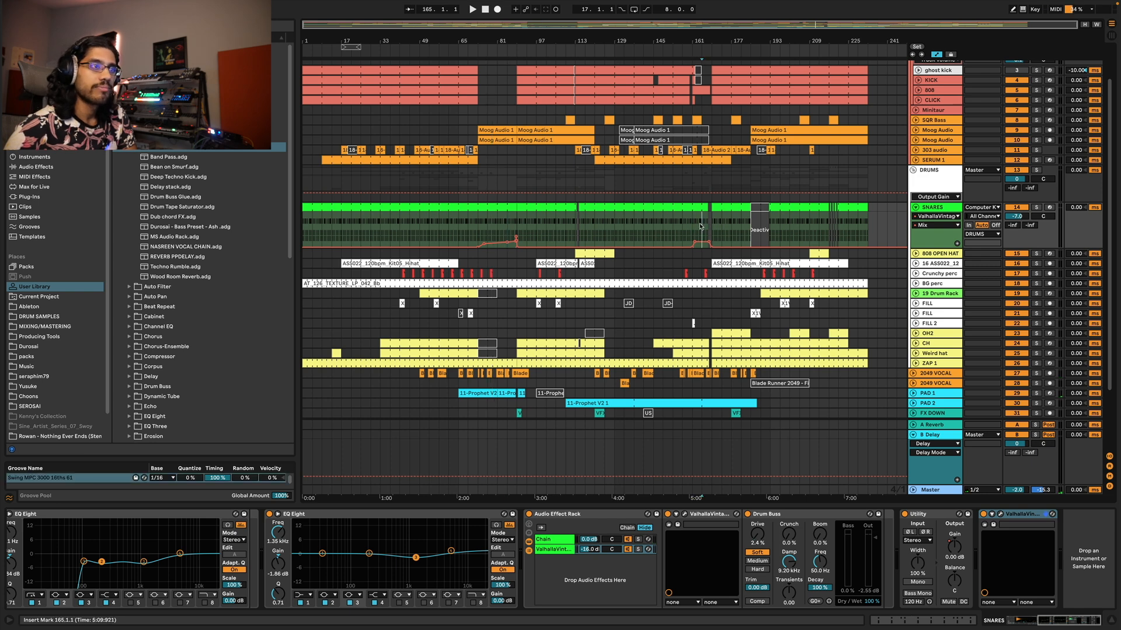
- Unfold the 808 OPEN HAT track, solo it and play its part from bar 113
left_click(916, 253)
left_click(917, 253)
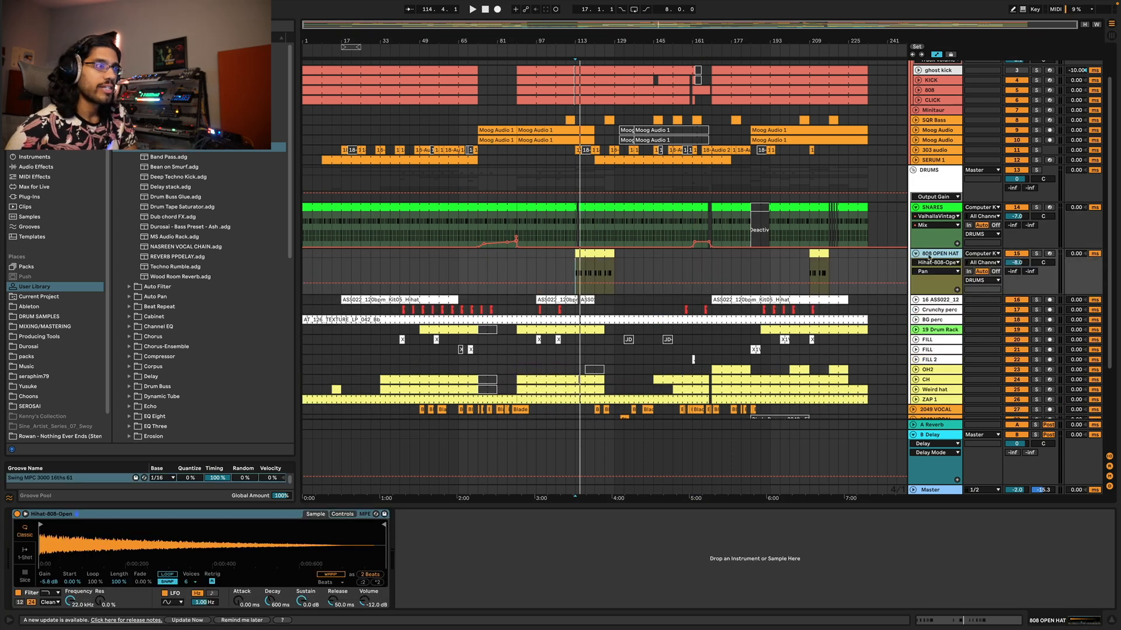
left_click(1035, 254)
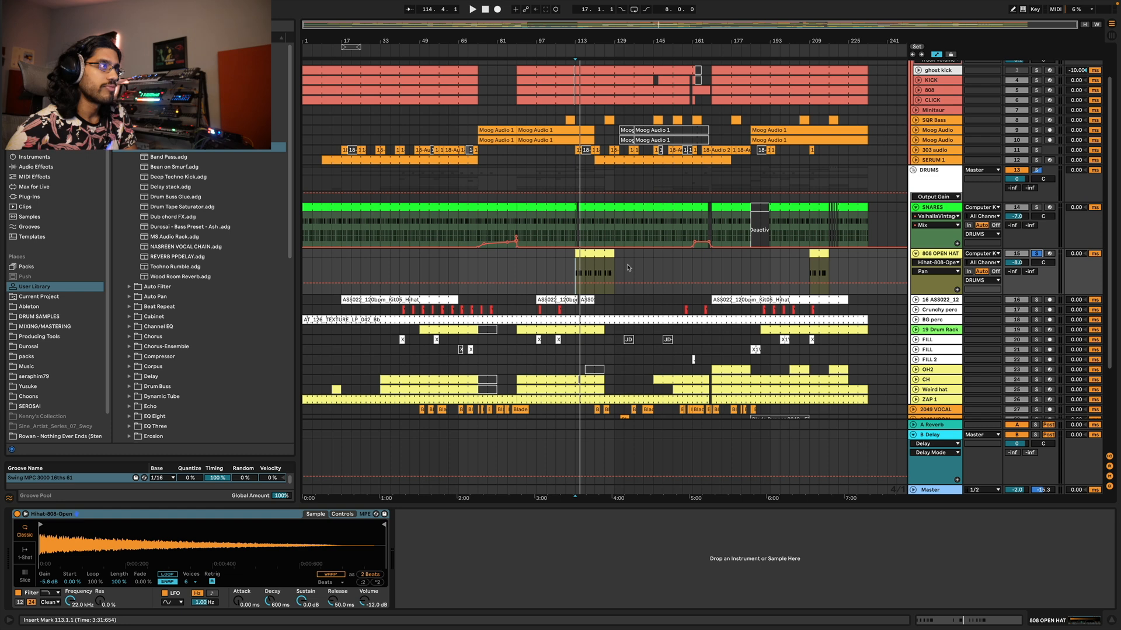
left_click_drag(574, 42, 574, 85)
key("space")
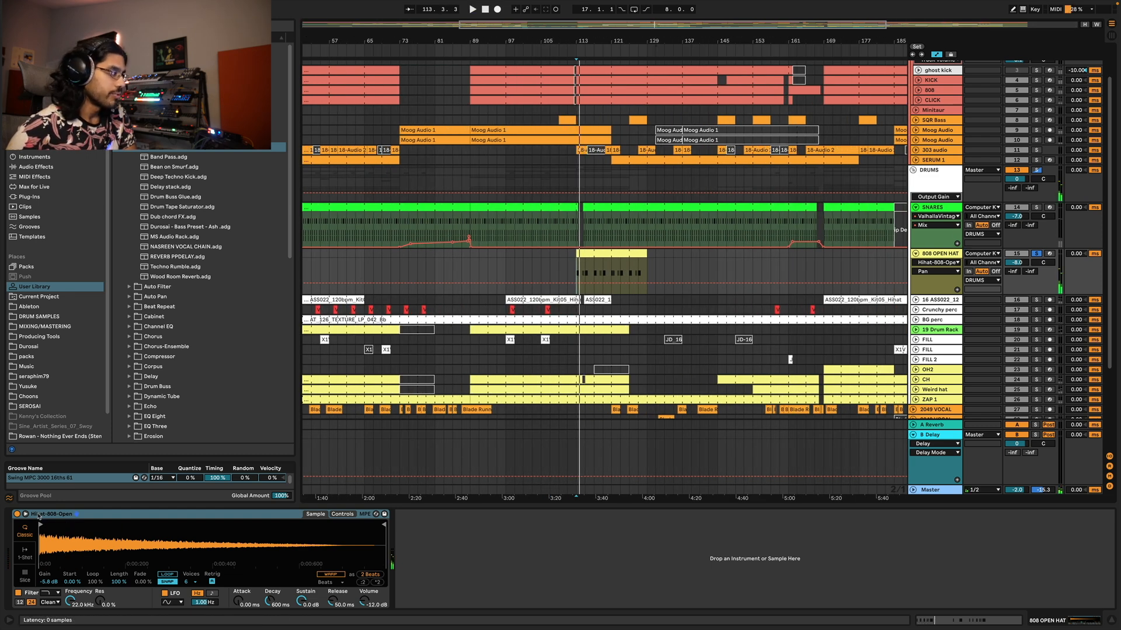
key("space")
- Examine the 808 OPEN HAT clip's MIDI notes while playing the full mix, and fold the track when done
double_click(587, 274)
key("space")
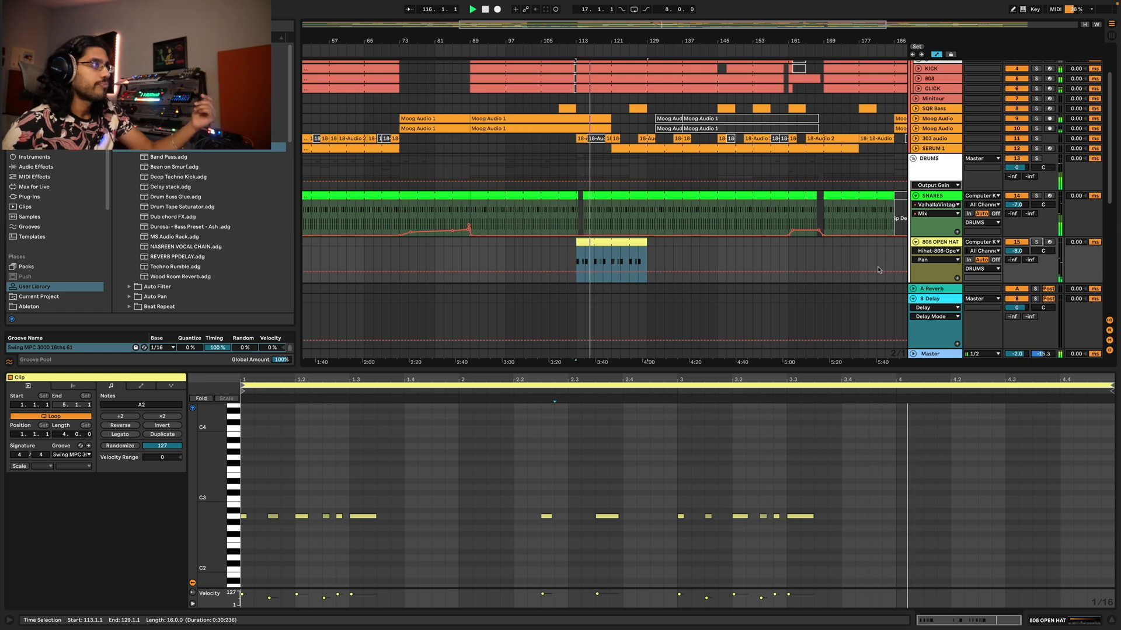
left_click_drag(684, 27, 684, 15)
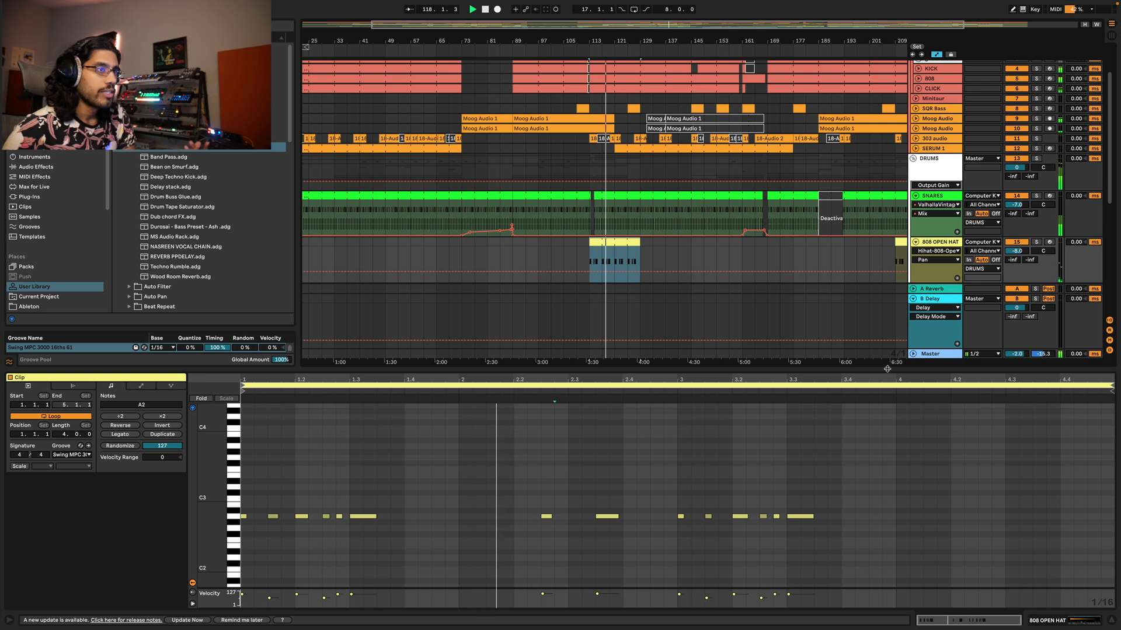
key("space")
left_click_drag(841, 369, 840, 625)
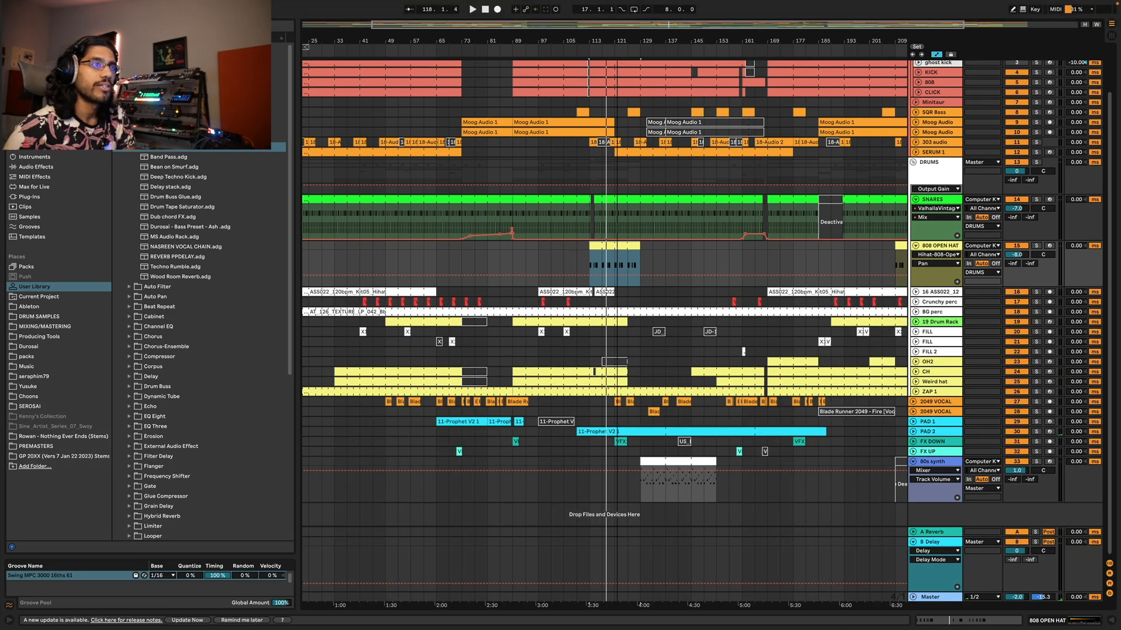
left_click_drag(682, 25, 682, 13)
left_click(915, 246)
- Unfold the 16 ASS022 hi-hat track and audition it in solo from bar 25, then in the full mix
left_click(916, 256)
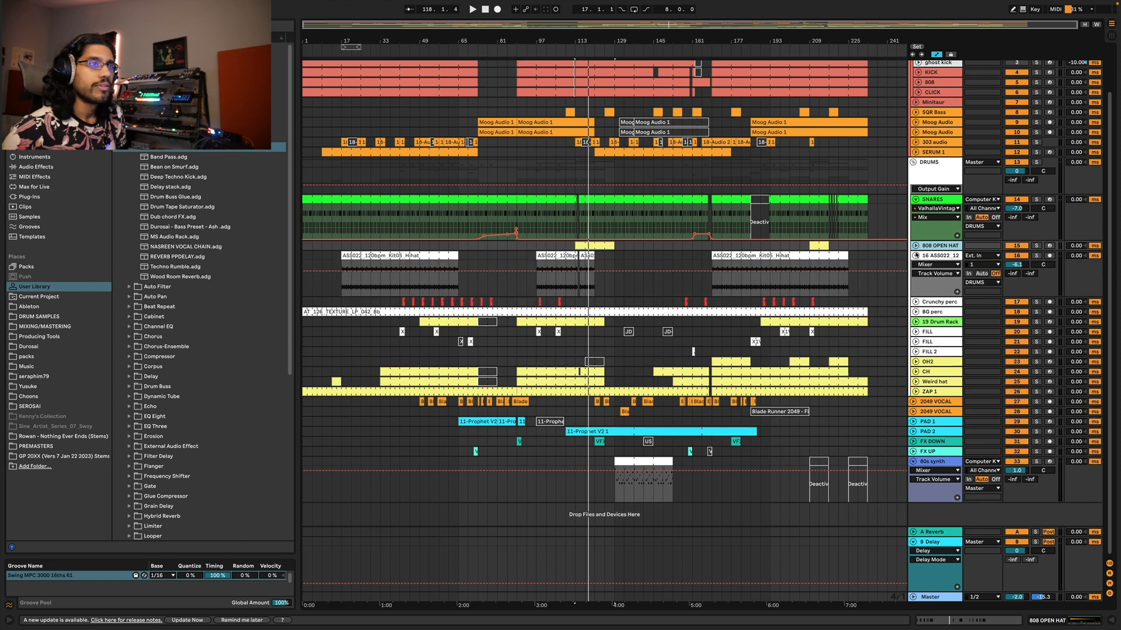
left_click(1036, 256)
left_click(361, 291)
key("space")
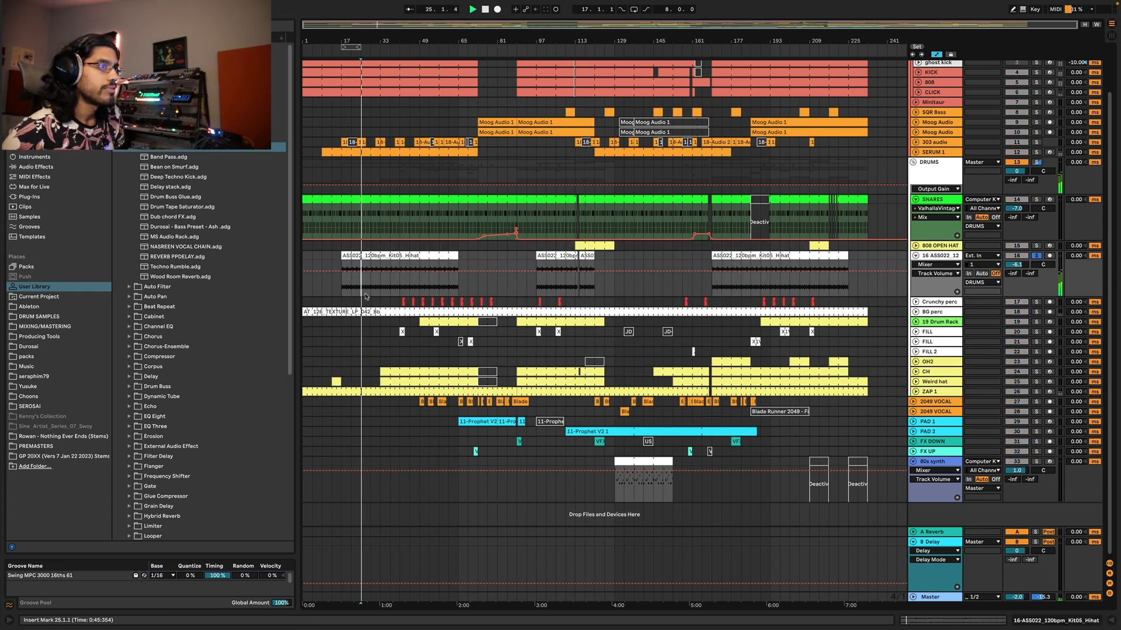
left_click(1036, 255)
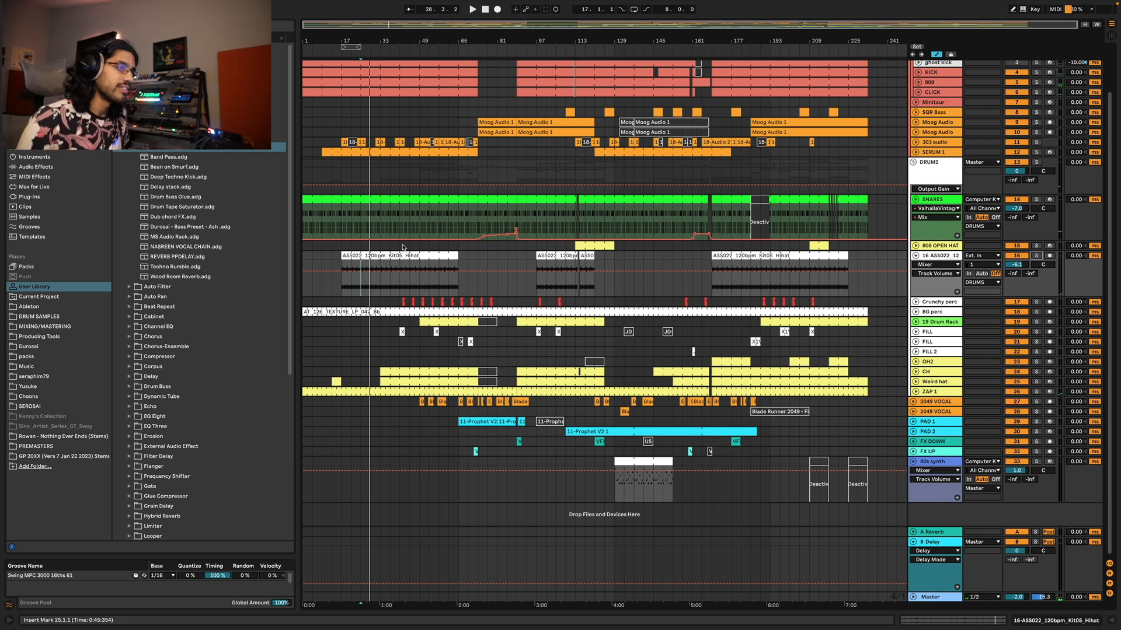
- Select the first ASS022_120bpm_Kit05_Hihat clip, check the track's device chain, and fold the track
double_click(381, 256)
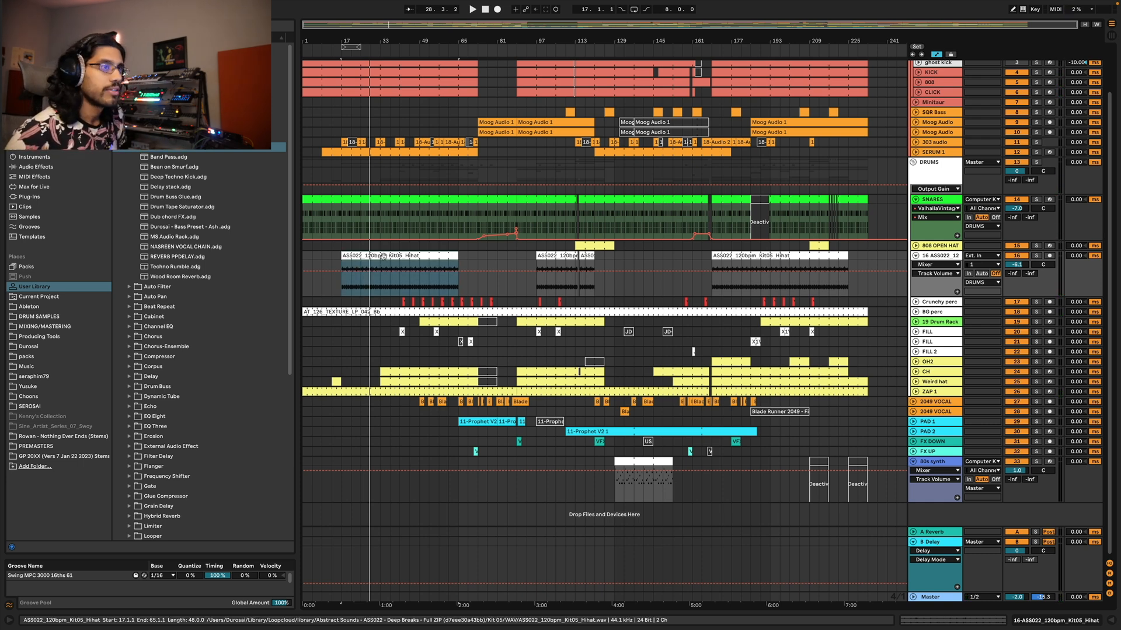
double_click(924, 256)
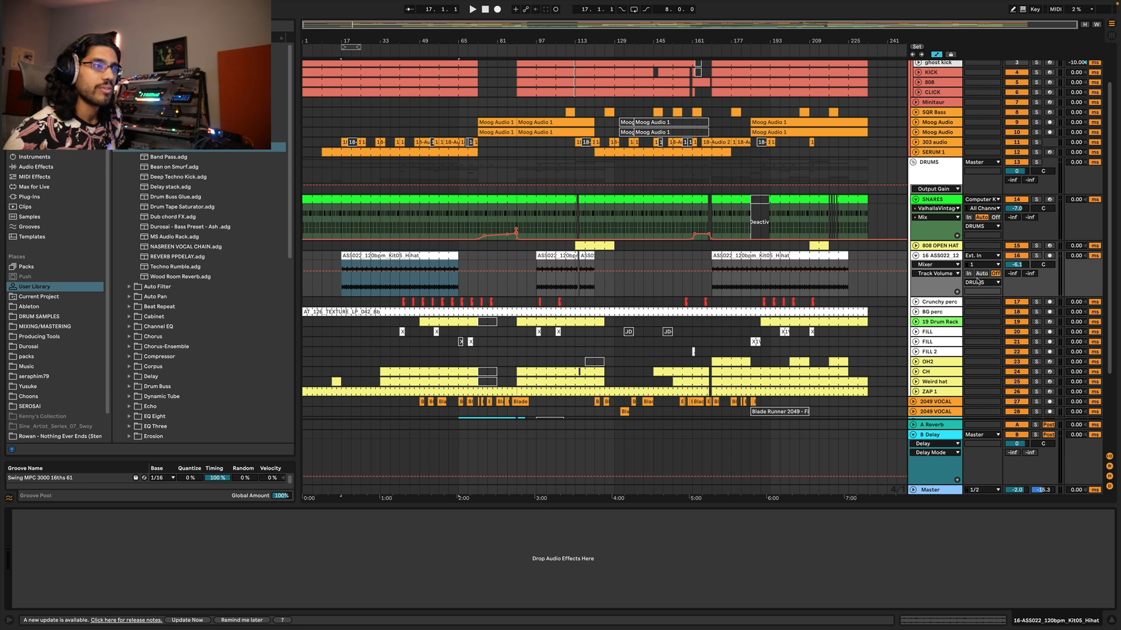
left_click(917, 258)
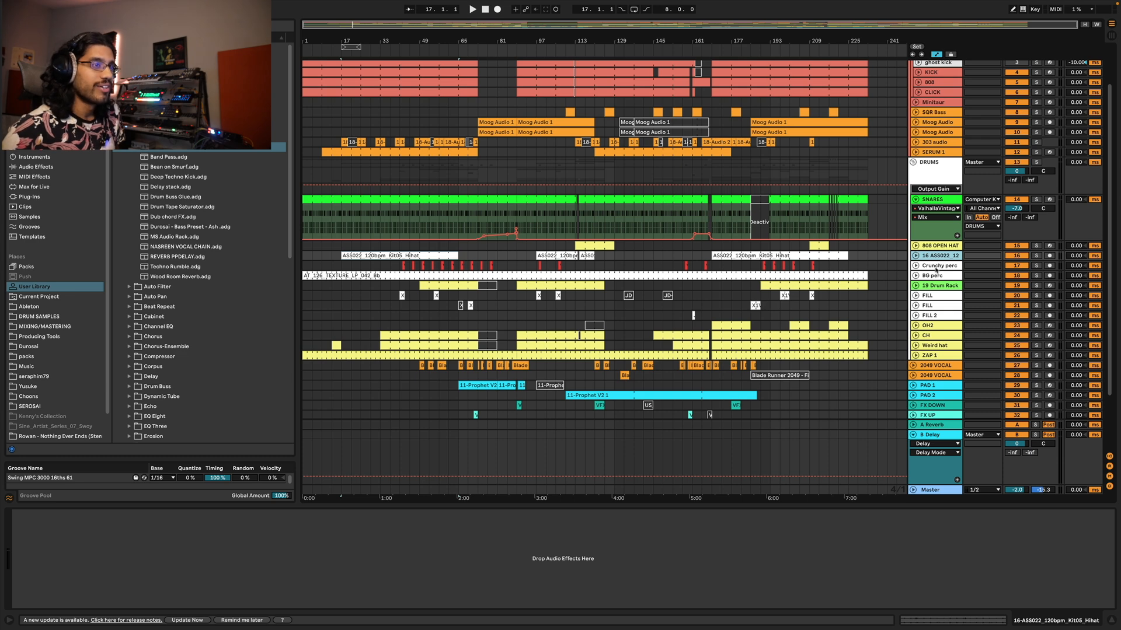
- Show the Crunchy perc track's EQ Eight and unfold the track to view its clips
left_click(936, 268)
left_click(942, 257)
left_click(939, 268)
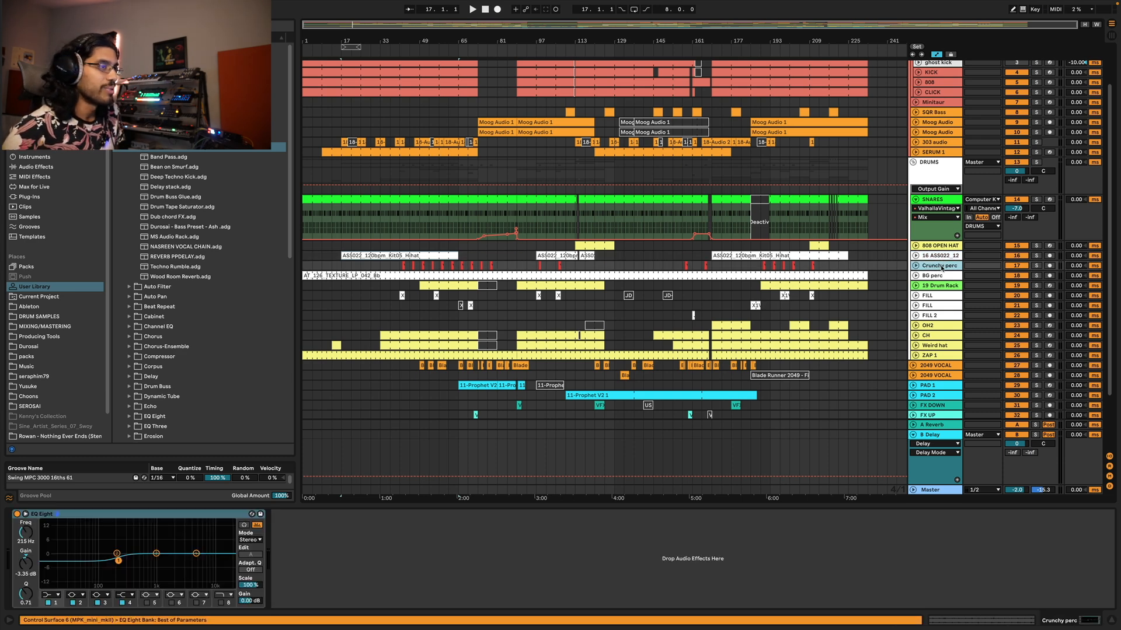
left_click(915, 265)
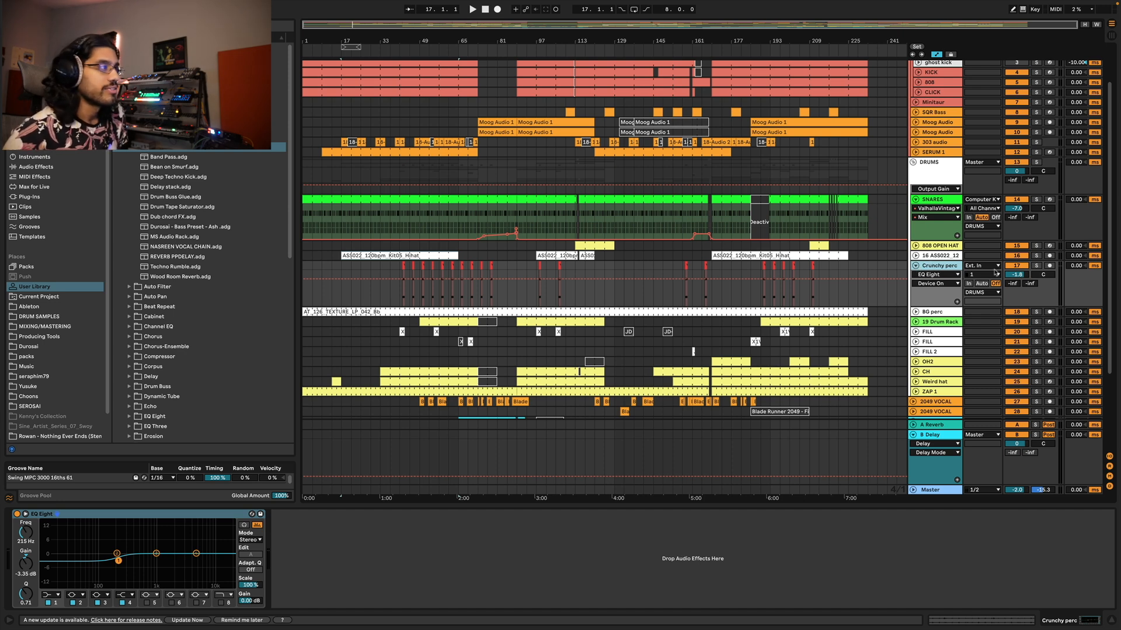
- Solo Crunchy perc and play its first clip from bar 42
left_click(1036, 267)
left_click_drag(356, 26, 357, 87)
left_click(737, 299)
key("space")
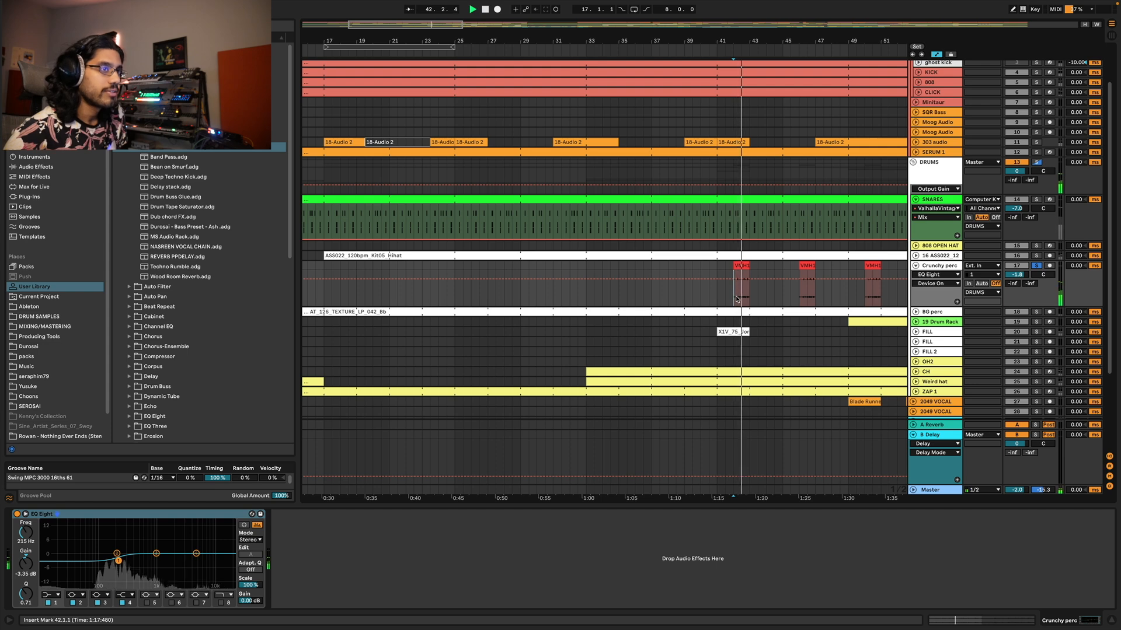
key("space")
- Unsolo Crunchy perc and play the full mix from bar 41 to hear the percussion in context
left_click(1035, 267)
left_click_drag(410, 25, 443, 20)
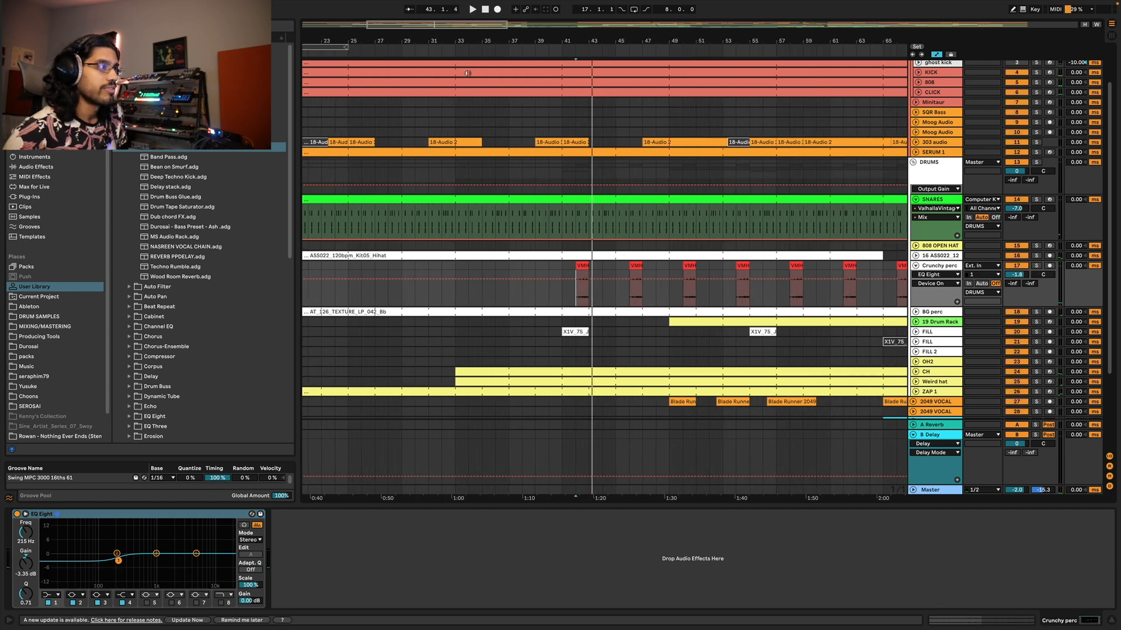
left_click(563, 298)
key("space")
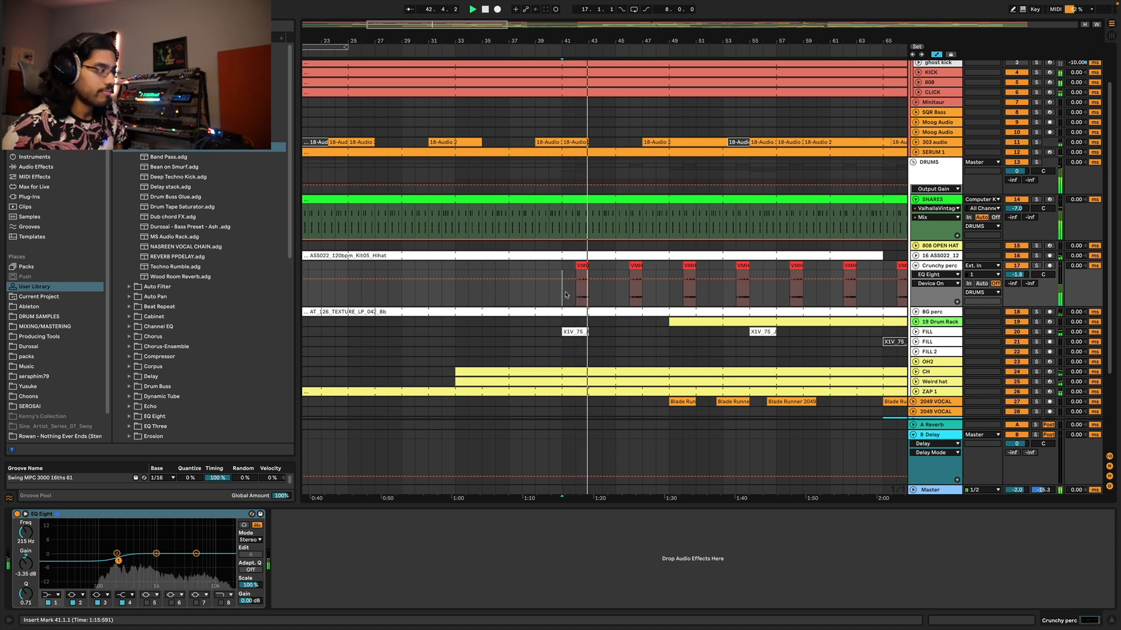
key("space")
- Examine the Crunchy perc clips around bar 42 up close and place the insert marker at bar 41
left_click_drag(451, 25, 441, 76)
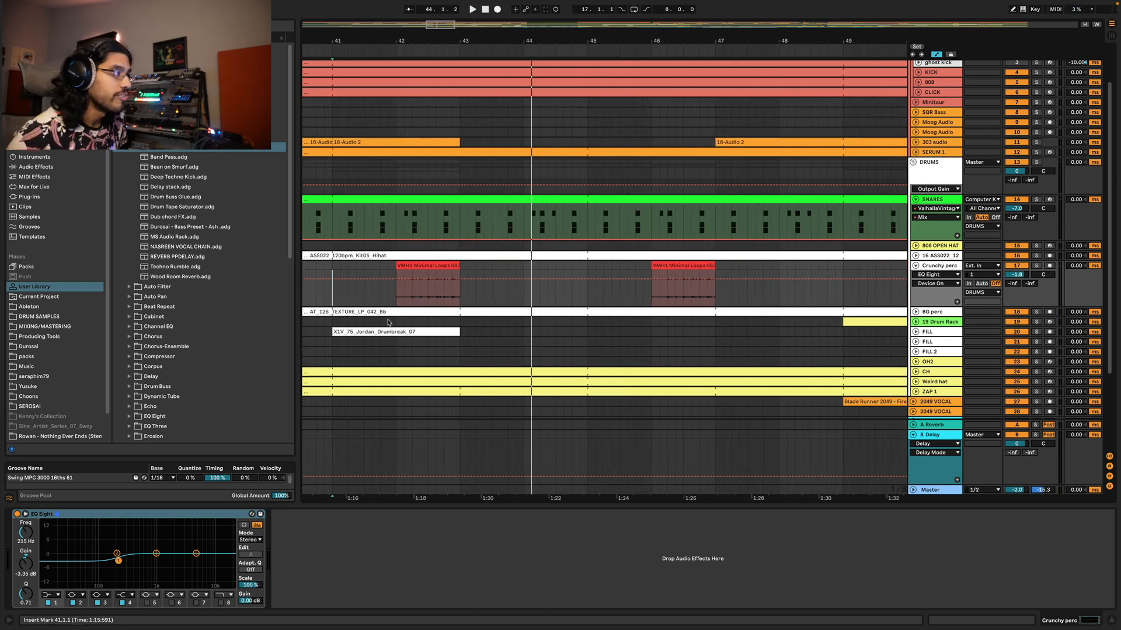
left_click(407, 278)
key("minus")
key("minus")
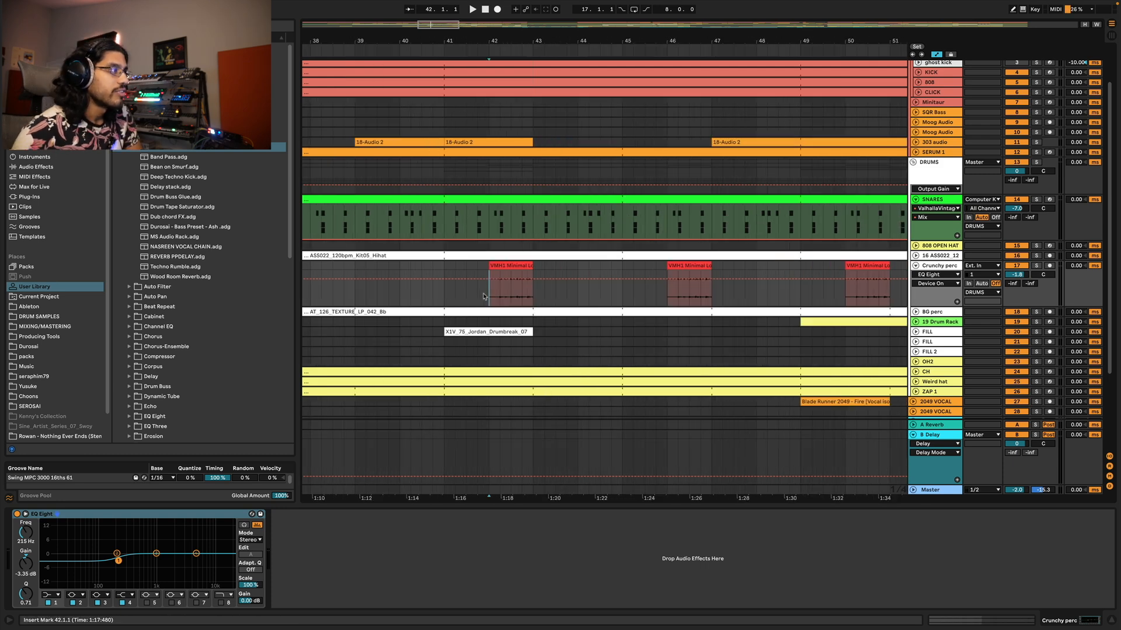
left_click(472, 296)
left_click(463, 296)
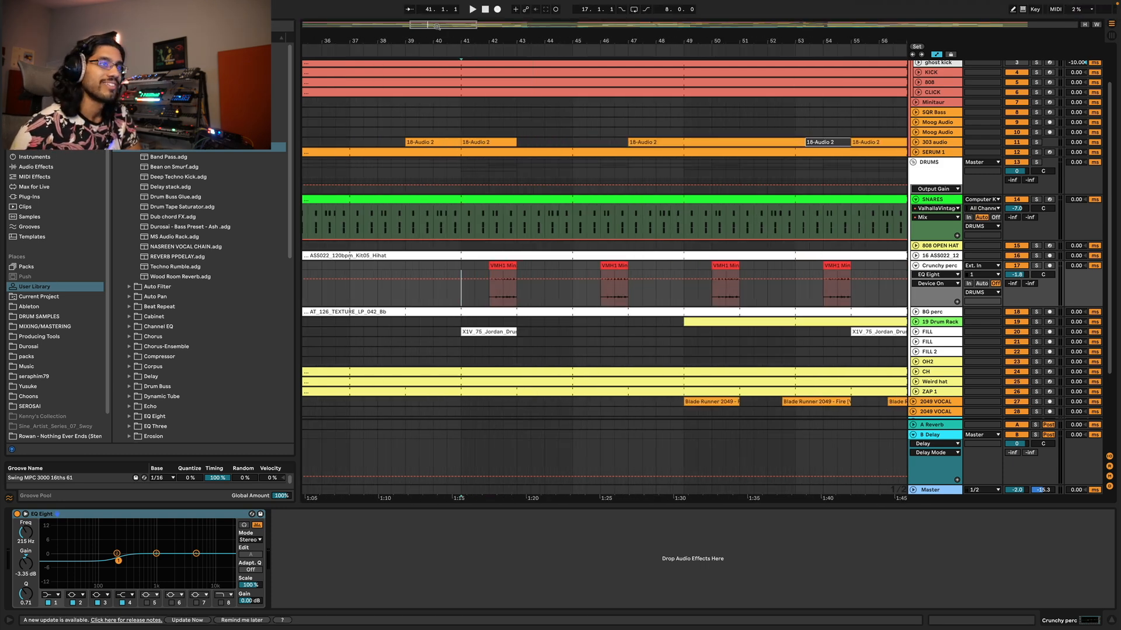
- Compare the Crunchy perc and BG perc device chains, and play BG perc in solo from bar 13
left_click_drag(437, 26, 437, 21)
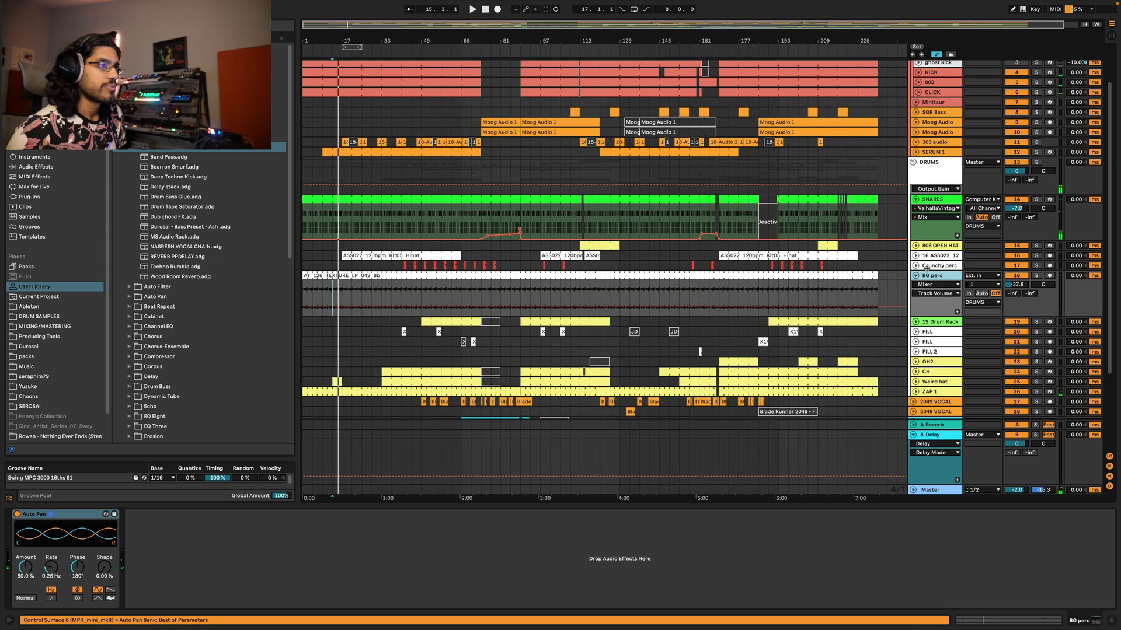
left_click(933, 268)
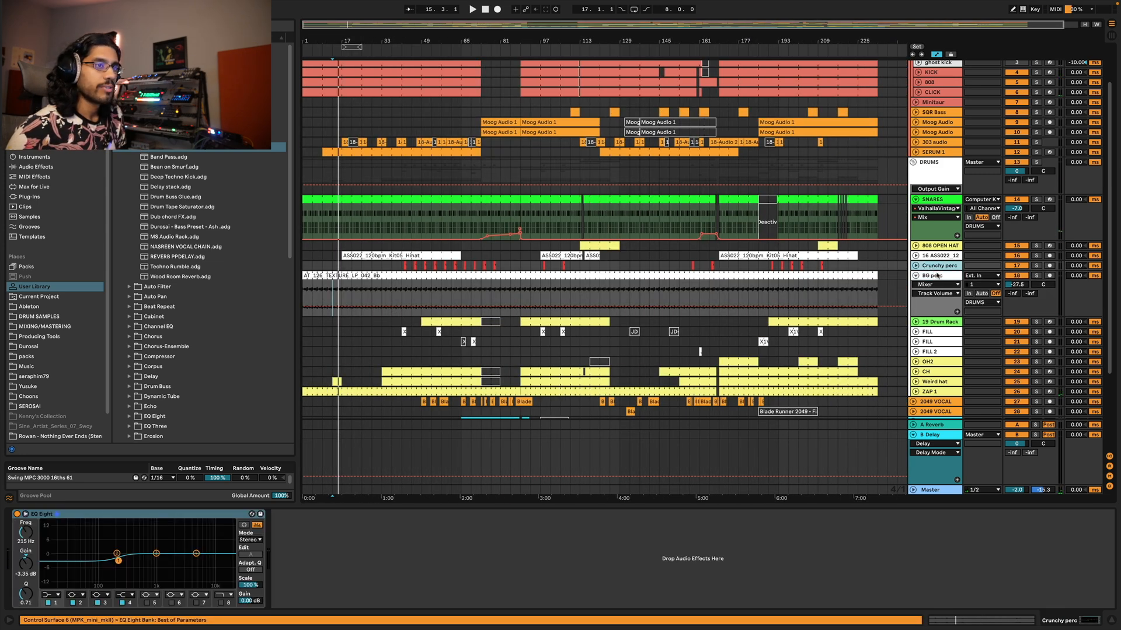
left_click(942, 279)
key("space")
left_click(1037, 275)
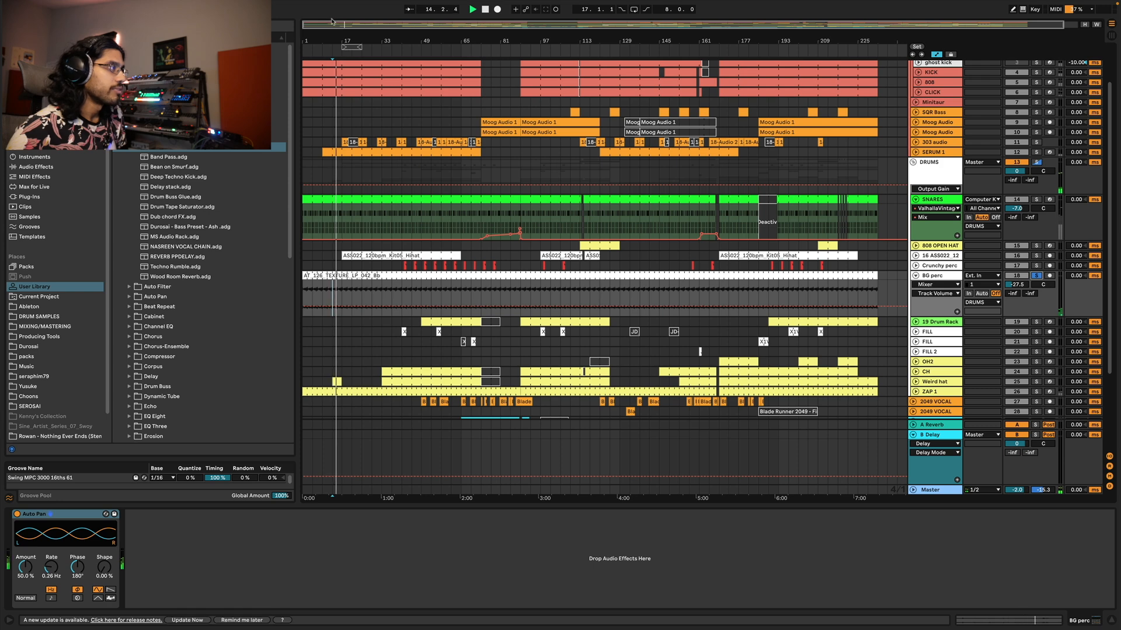
left_click_drag(342, 23, 342, 33)
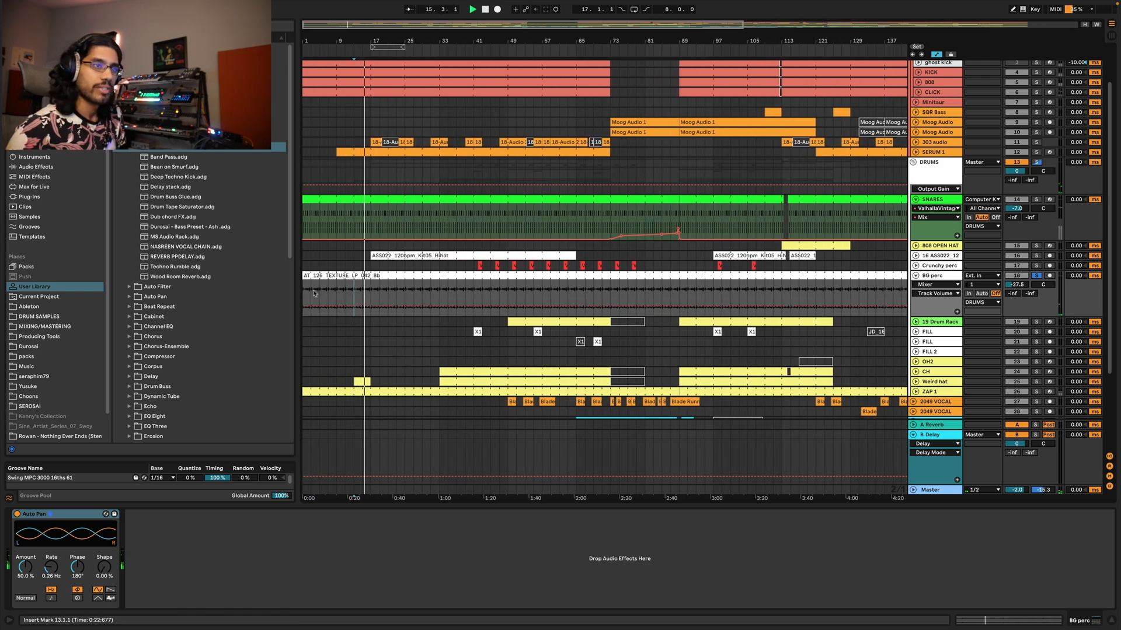
- Unsolo BG perc and play the full mix from near the start of the arrangement
left_click(1037, 275)
key("space")
key("space")
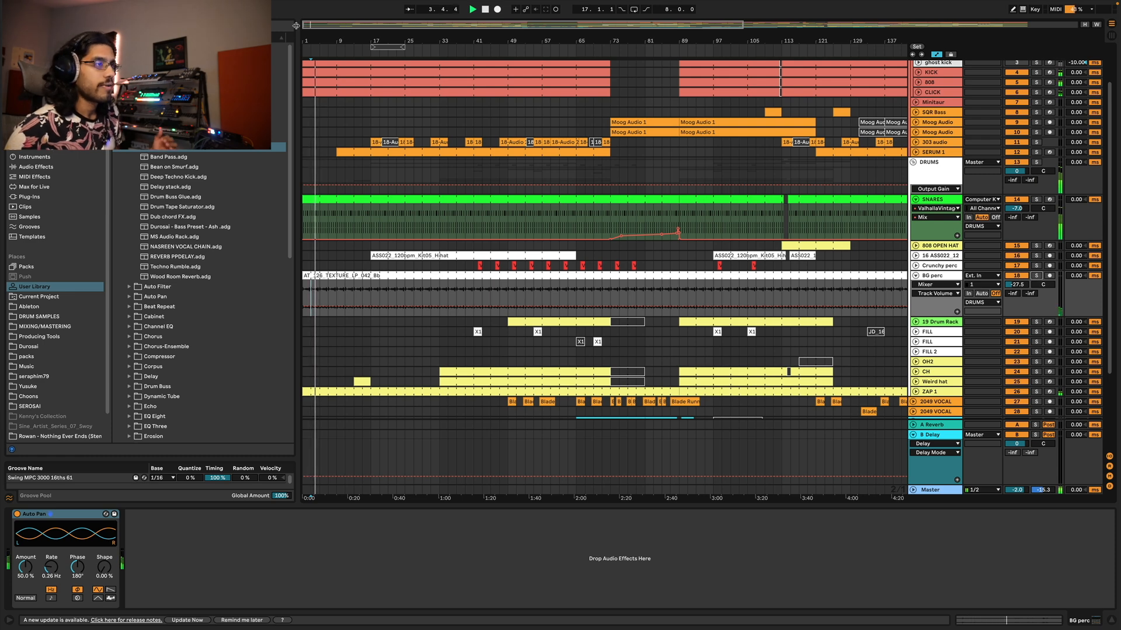
left_click_drag(319, 25, 319, 18)
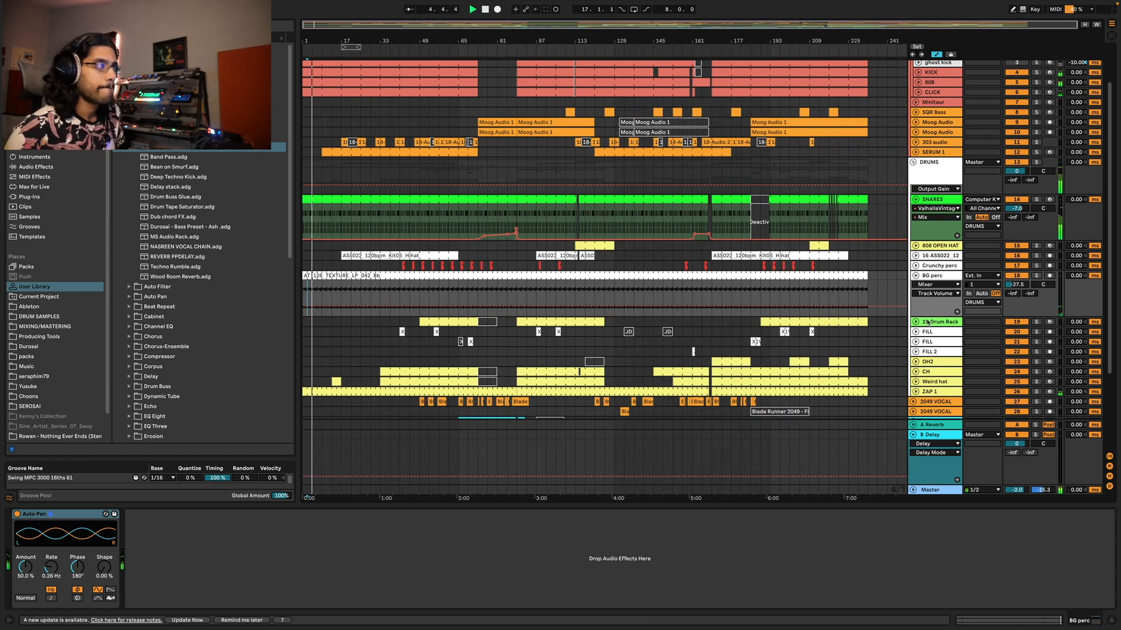
- Fold the BG perc track, unfold ZAP 1 and play it in solo from the start of the arrangement
left_click(916, 276)
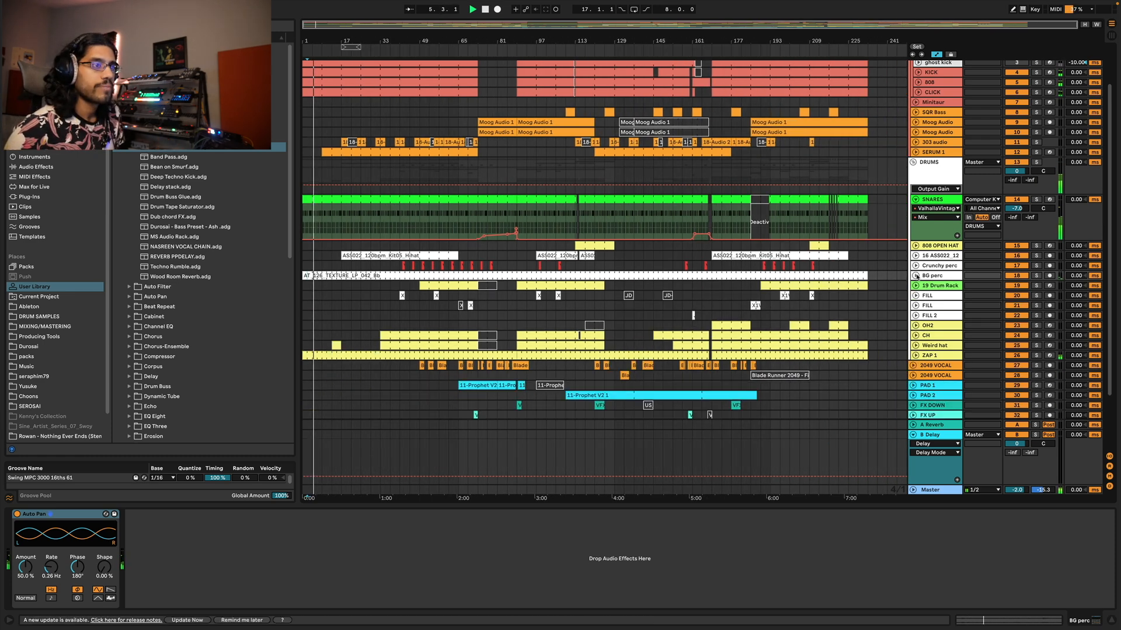
left_click(916, 355)
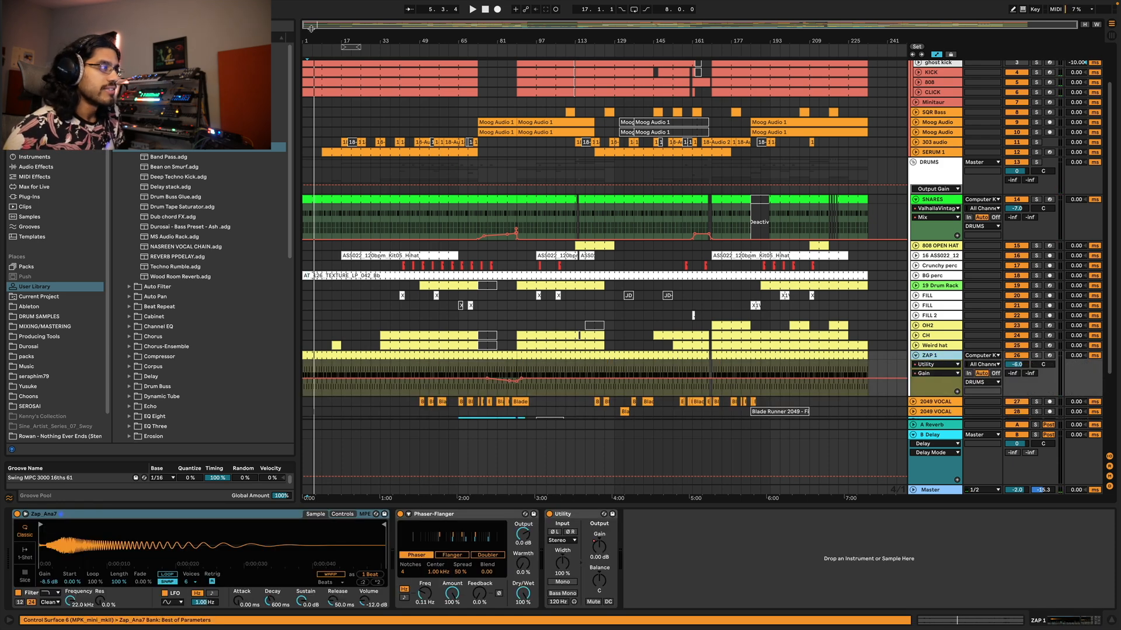
left_click(331, 35)
scroll(997, 392, "down", 2)
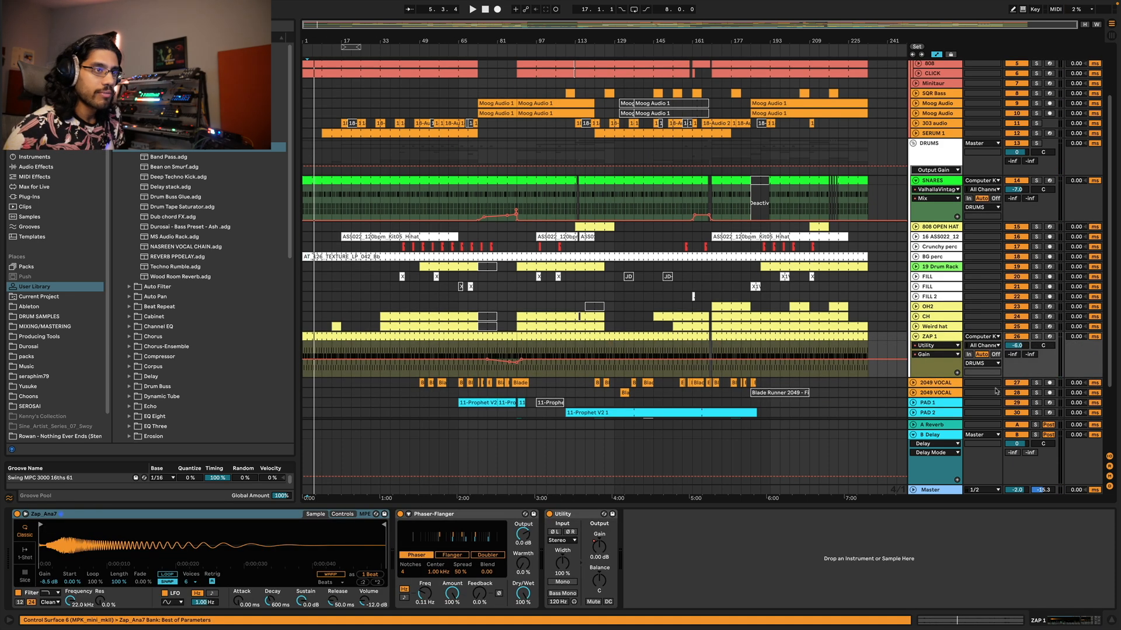
left_click(952, 337)
left_click(1036, 337)
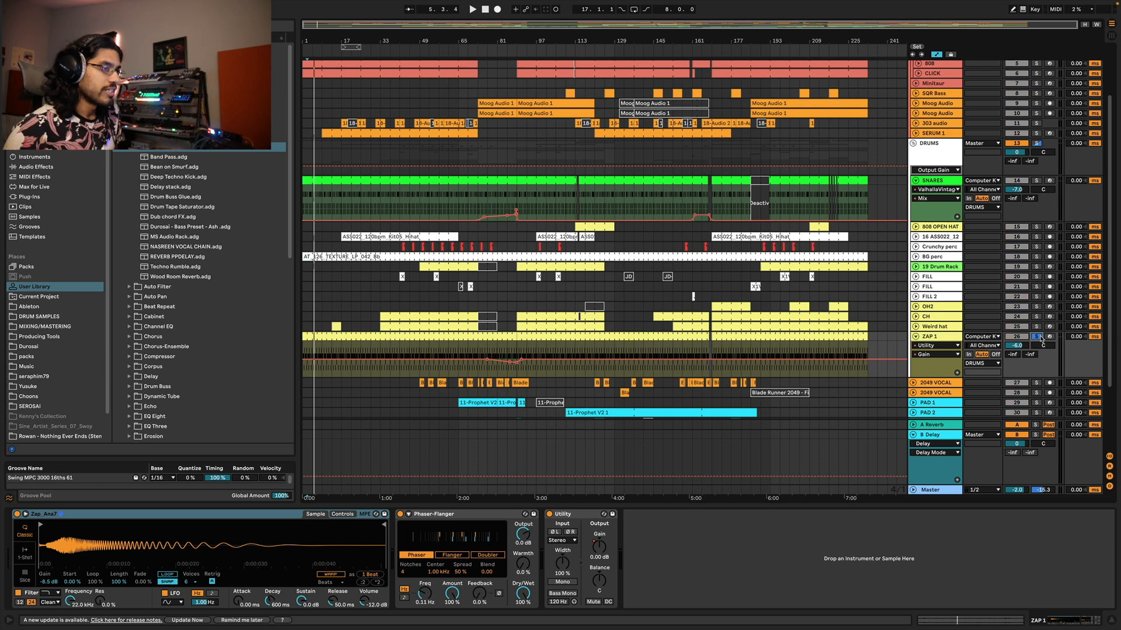
key("space")
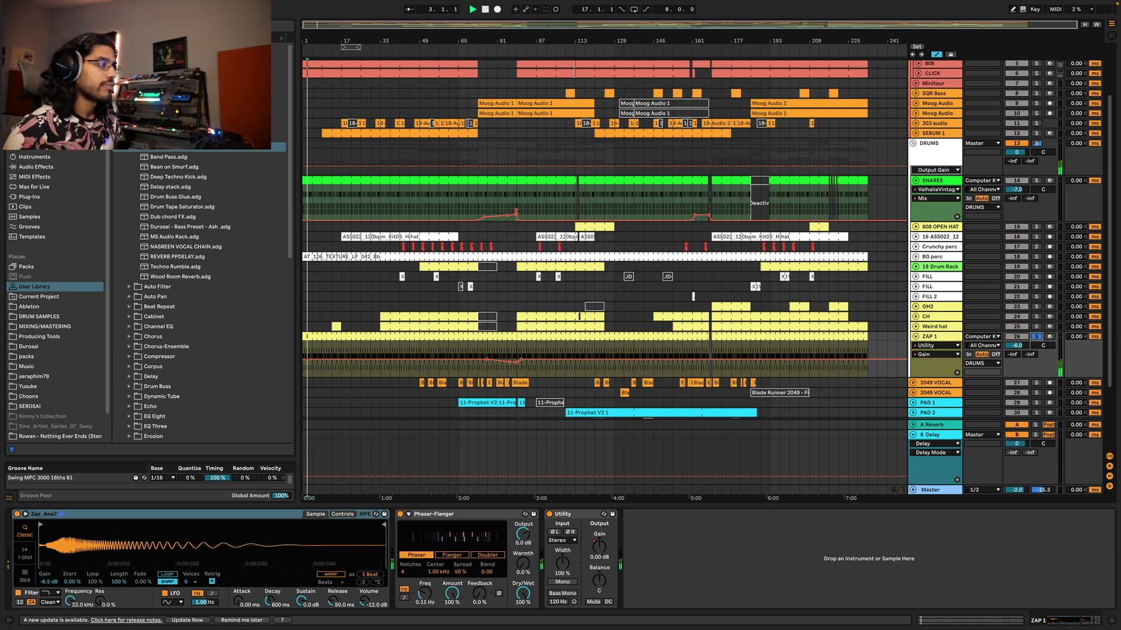
- Examine the ZAP 1 clip's MIDI notes in an enlarged note editor and inspect the track's Phaser-Flanger in its device chain
double_click(940, 337)
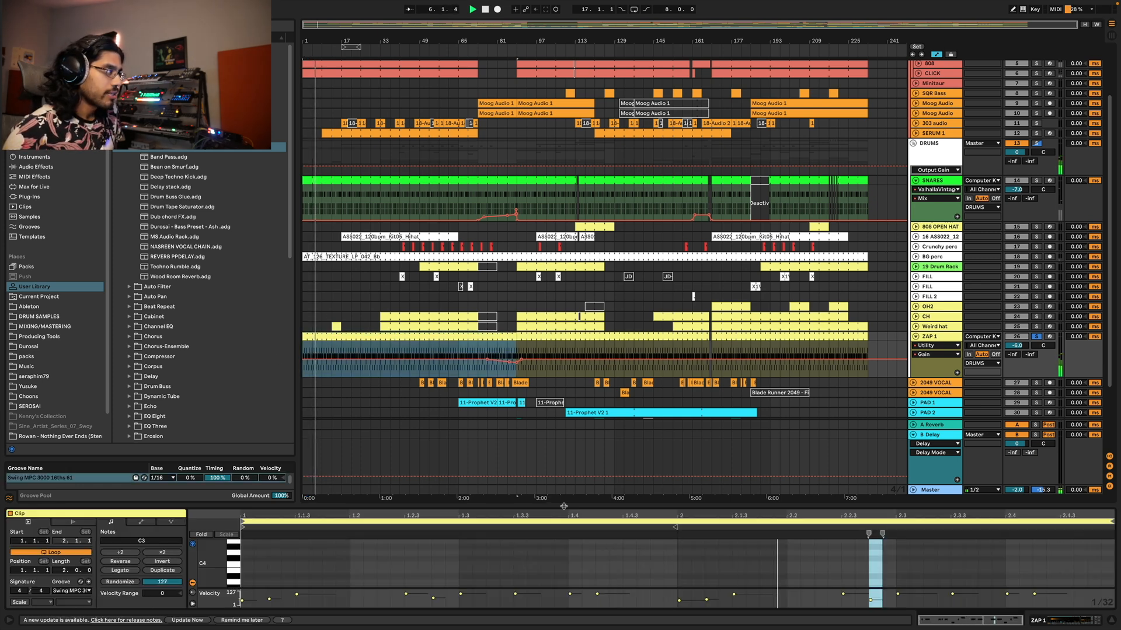
left_click_drag(550, 496, 583, 167)
left_click(870, 322)
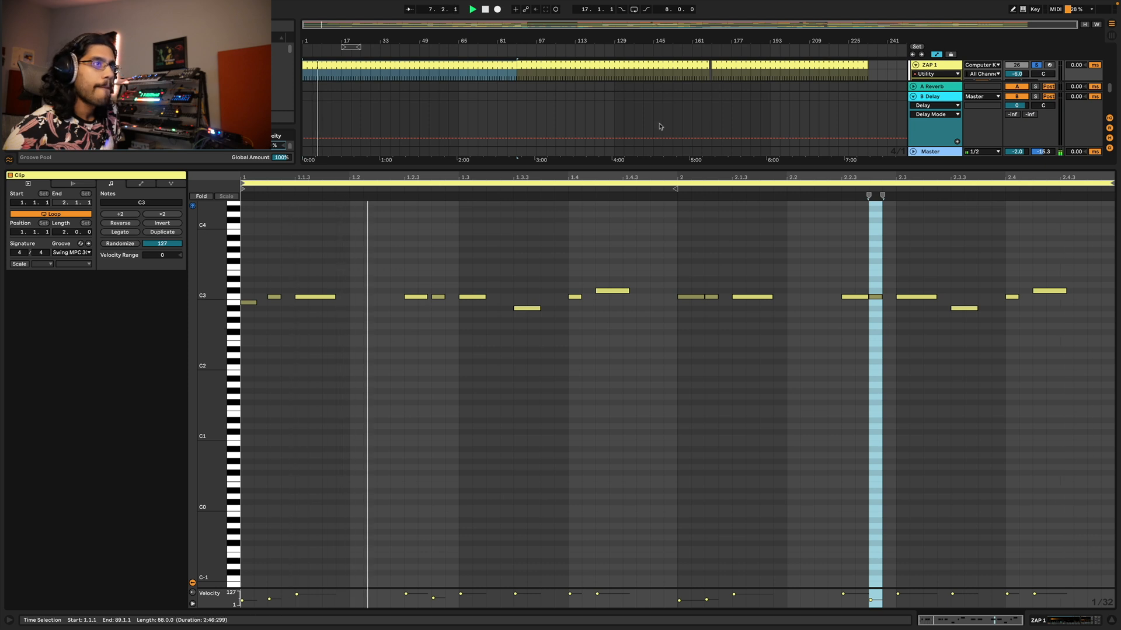
left_click_drag(903, 168, 912, 381)
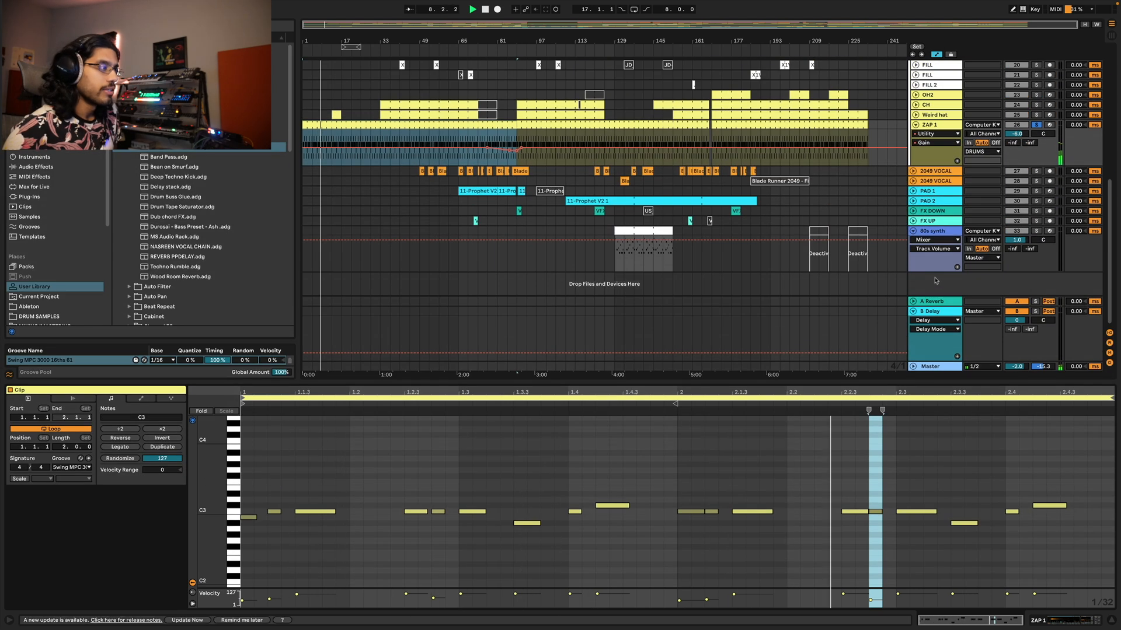
double_click(930, 125)
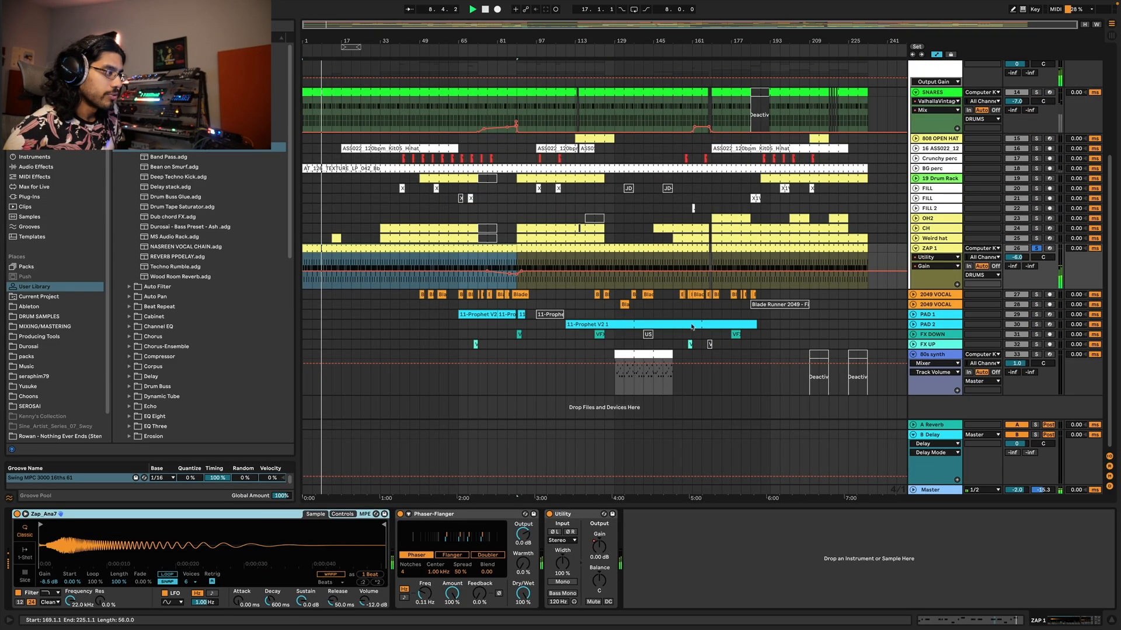
left_click(455, 514)
- Unsolo ZAP 1, play the full mix from bar 45 to hear it in context, and fold the track
left_click(1036, 248)
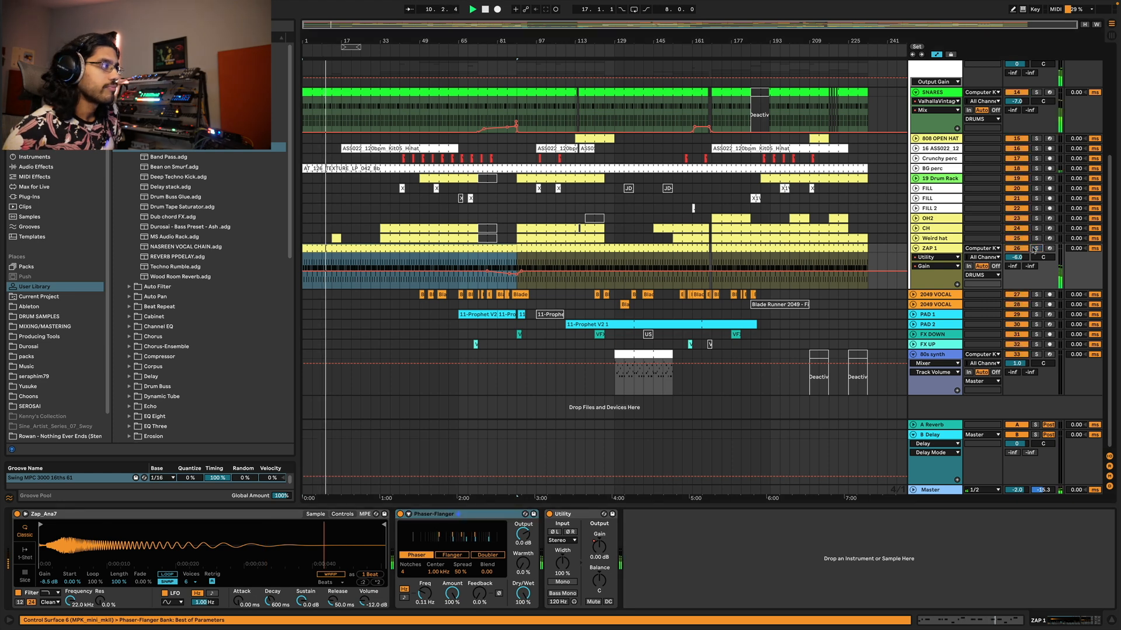
left_click(379, 260)
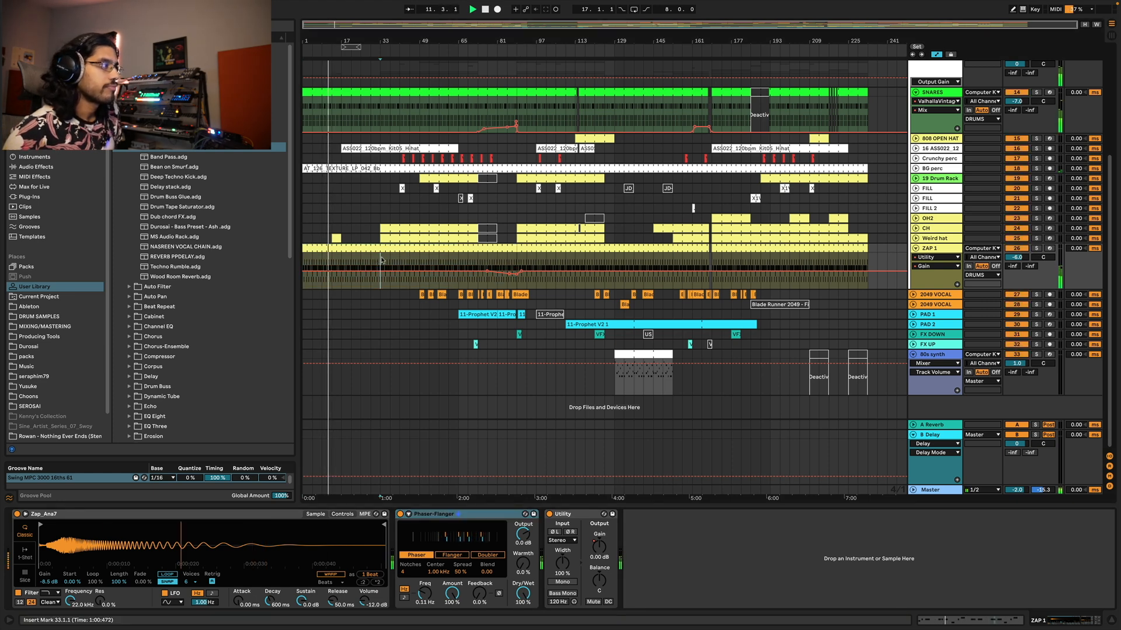
scroll(385, 302, "up", 3)
left_click(419, 325)
left_click(409, 323)
key("space")
left_click(941, 314)
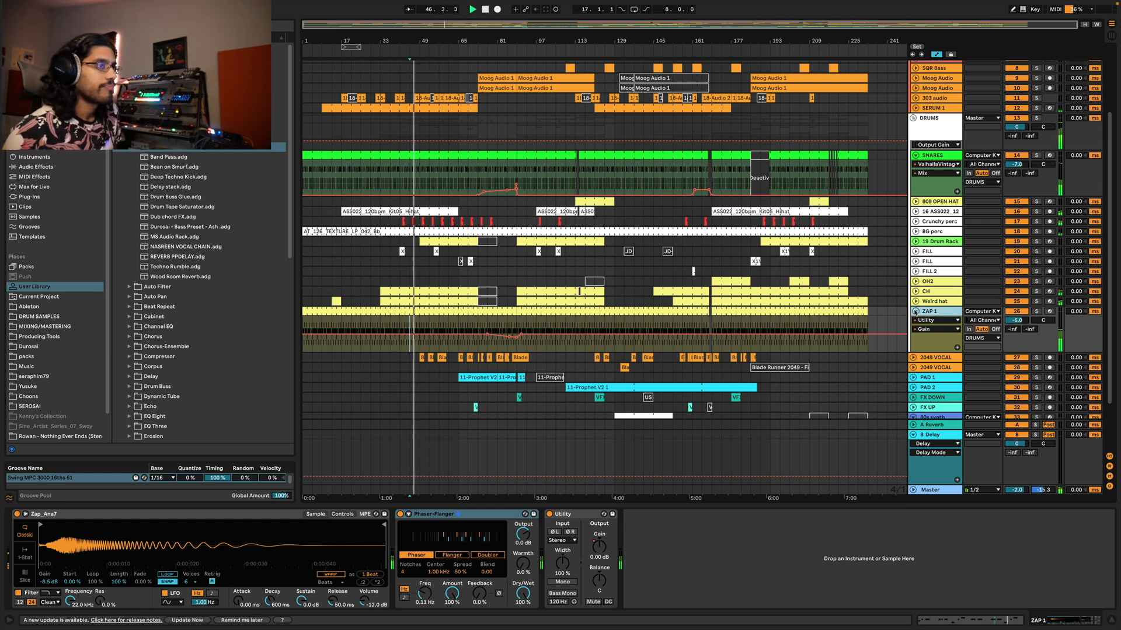
left_click(915, 312)
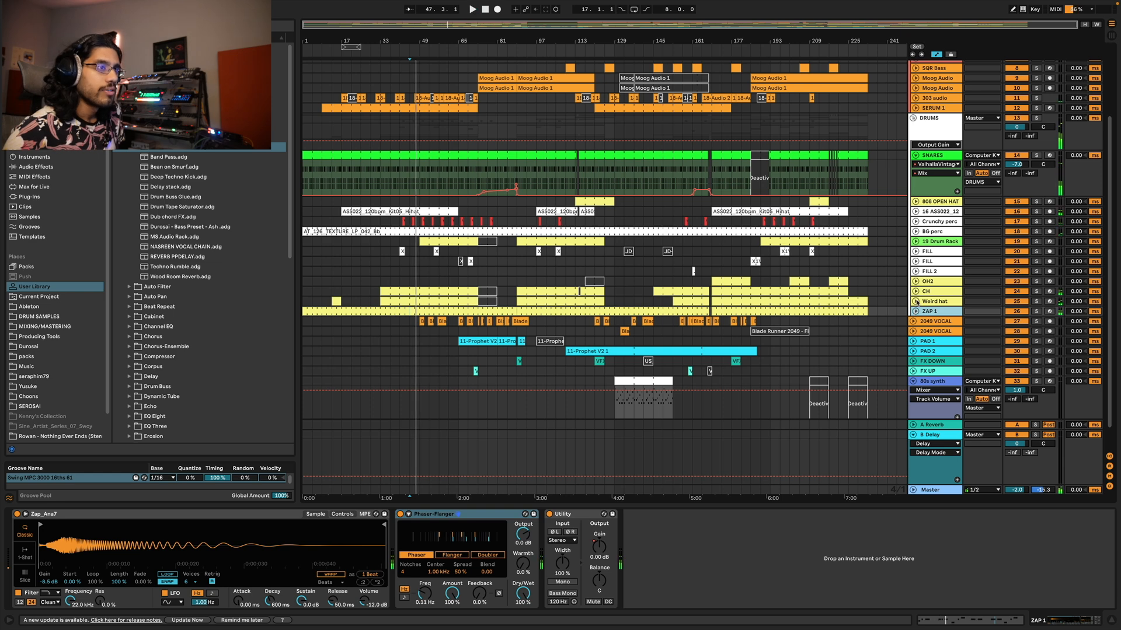
- Glance at the Weird hat track, unfold the CH track and play CH in solo from bar 45
left_click(916, 302)
left_click(921, 301)
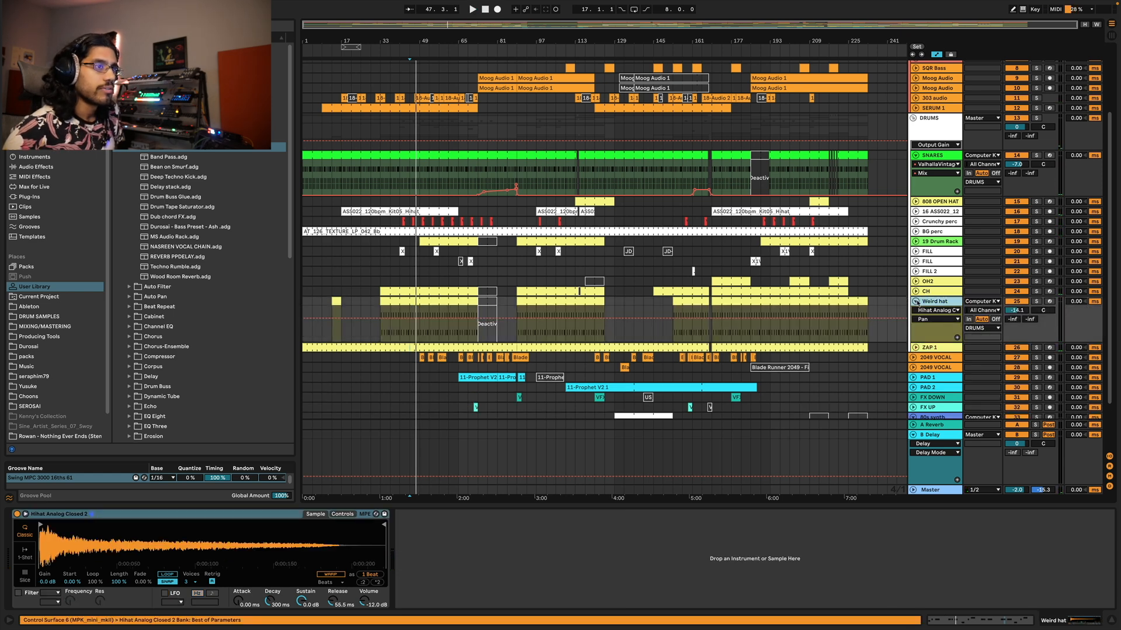
left_click(915, 302)
left_click(915, 292)
left_click(951, 293)
left_click(1037, 291)
key("space")
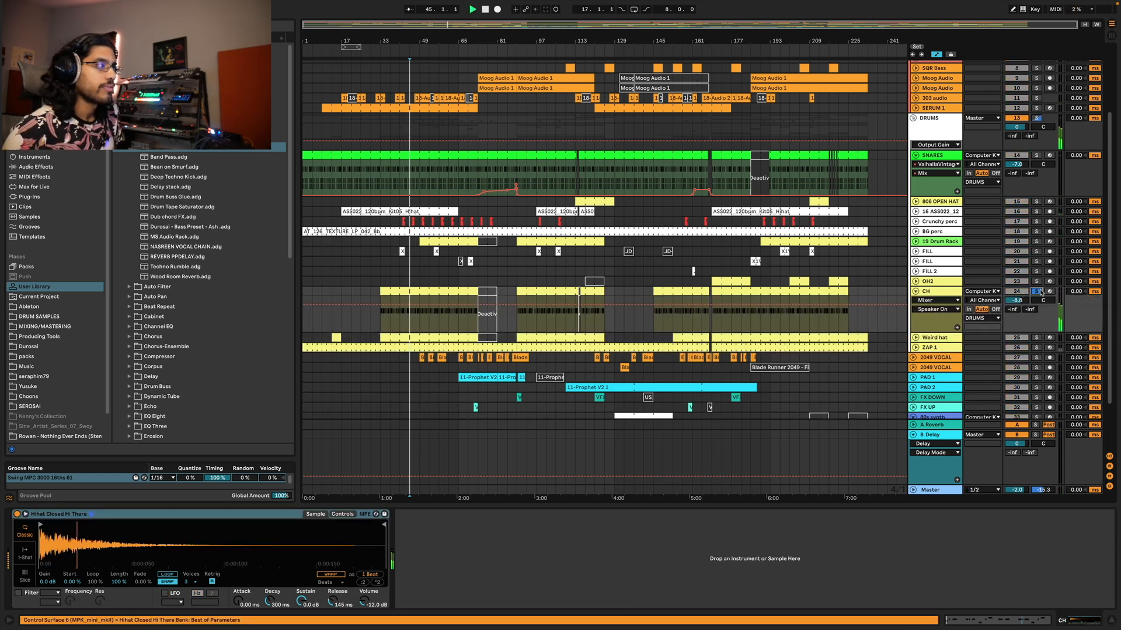
- Examine the CH clip's MIDI notes and its closed hi-hat sampler, and unsolo the track
double_click(432, 291)
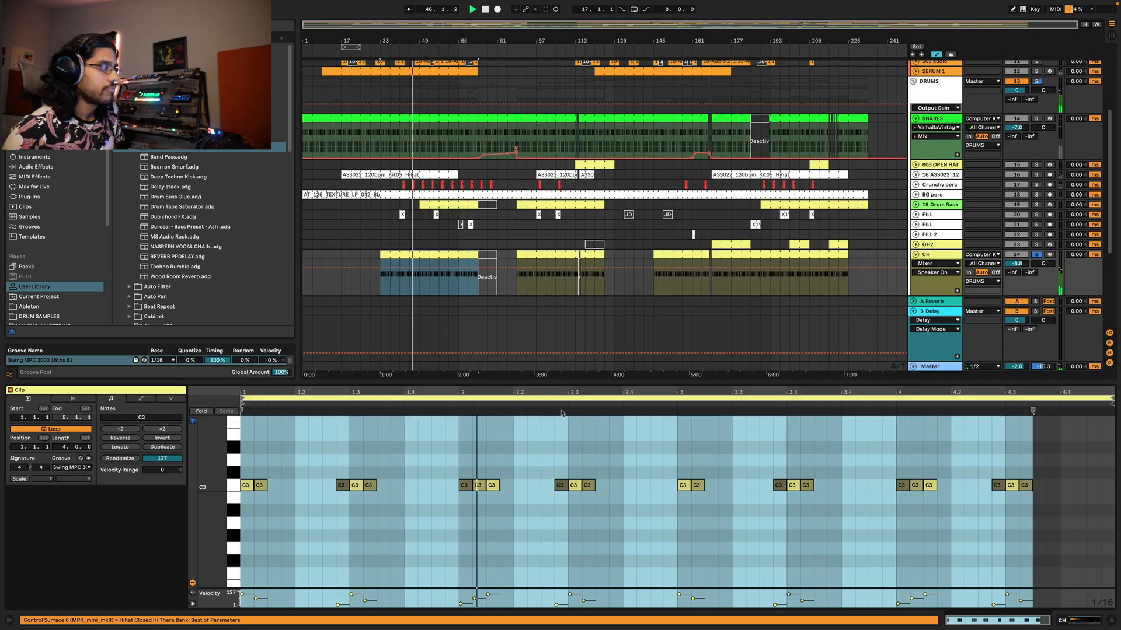
left_click(941, 258)
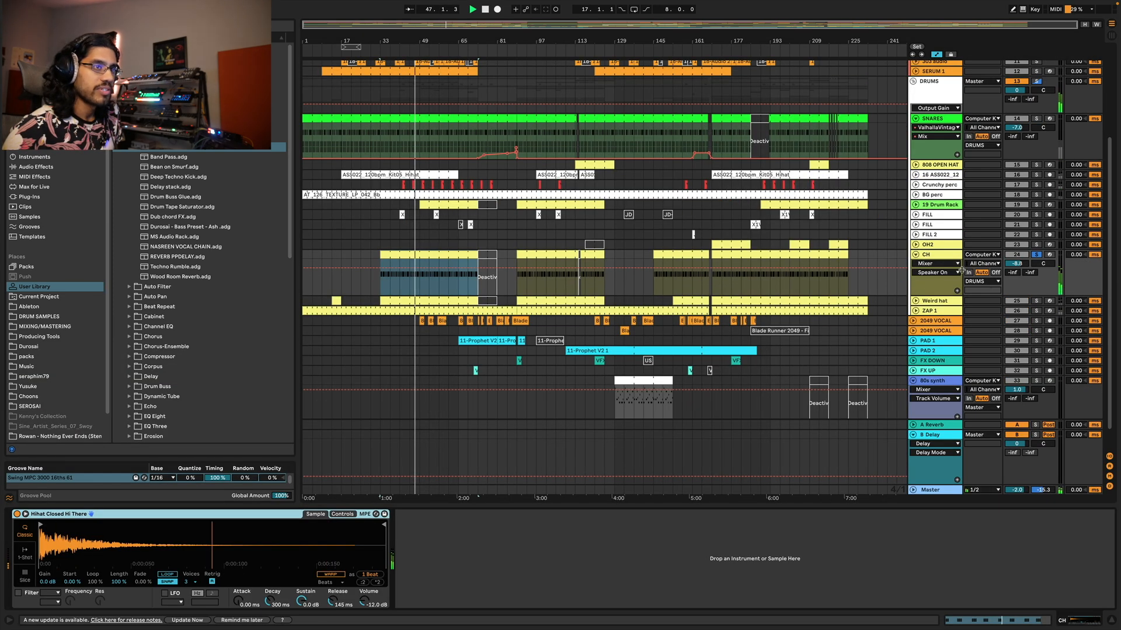
left_click(1036, 255)
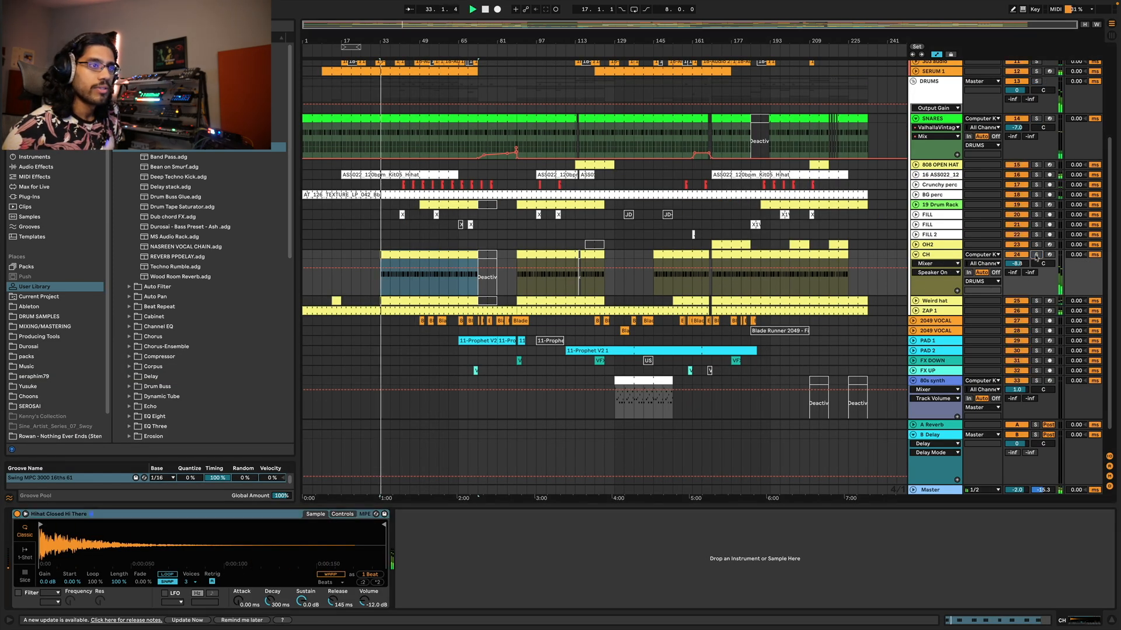
- Play the Weird hat track in solo from bar 33 and examine its MIDI notes and hi-hat sampler
left_click(938, 300)
left_click(1035, 302)
key("space")
left_click(939, 303)
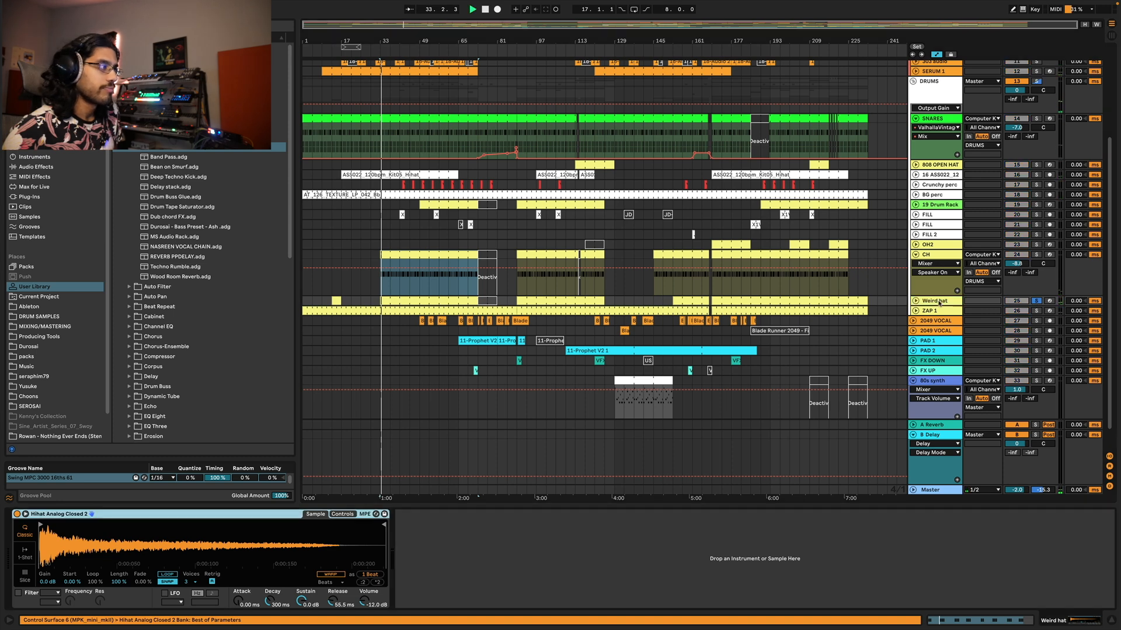
double_click(440, 297)
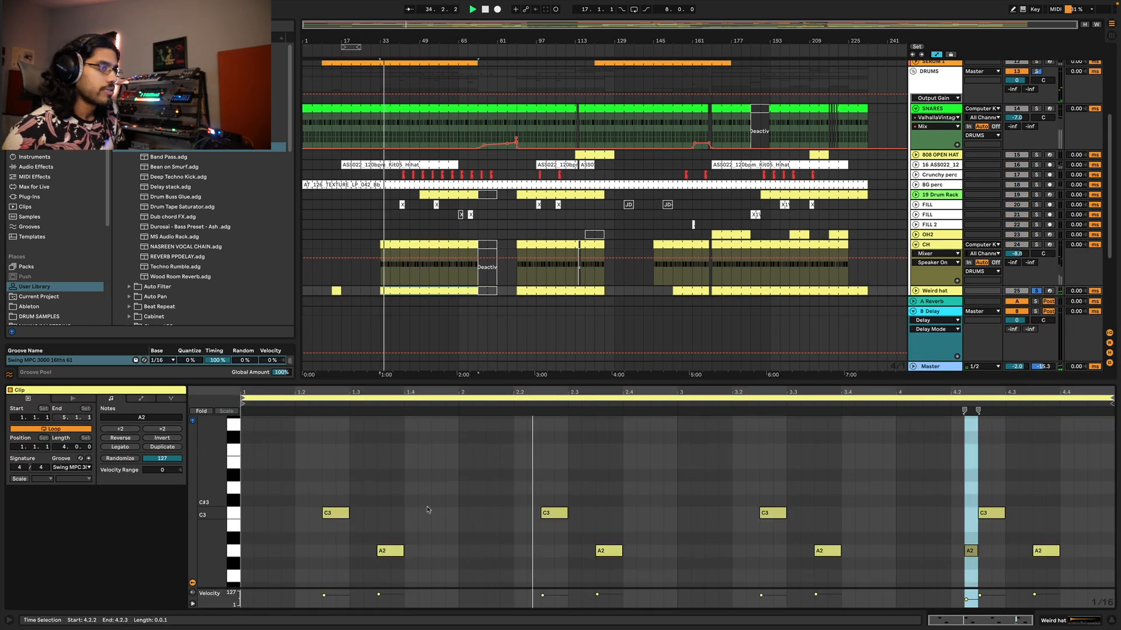
left_click(939, 293)
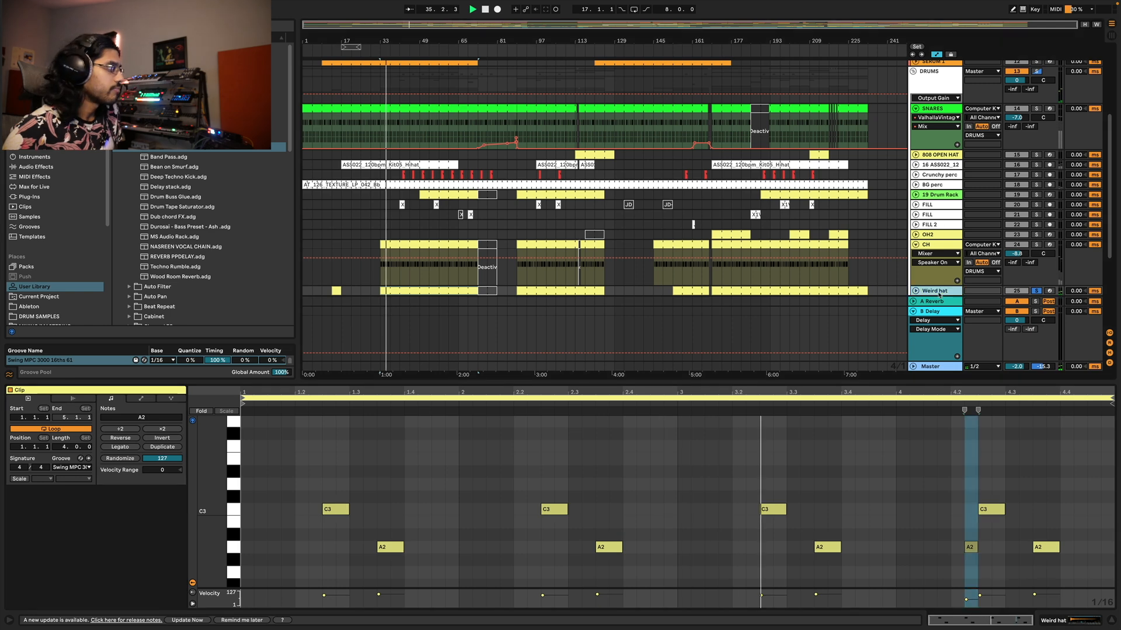
left_click(937, 292)
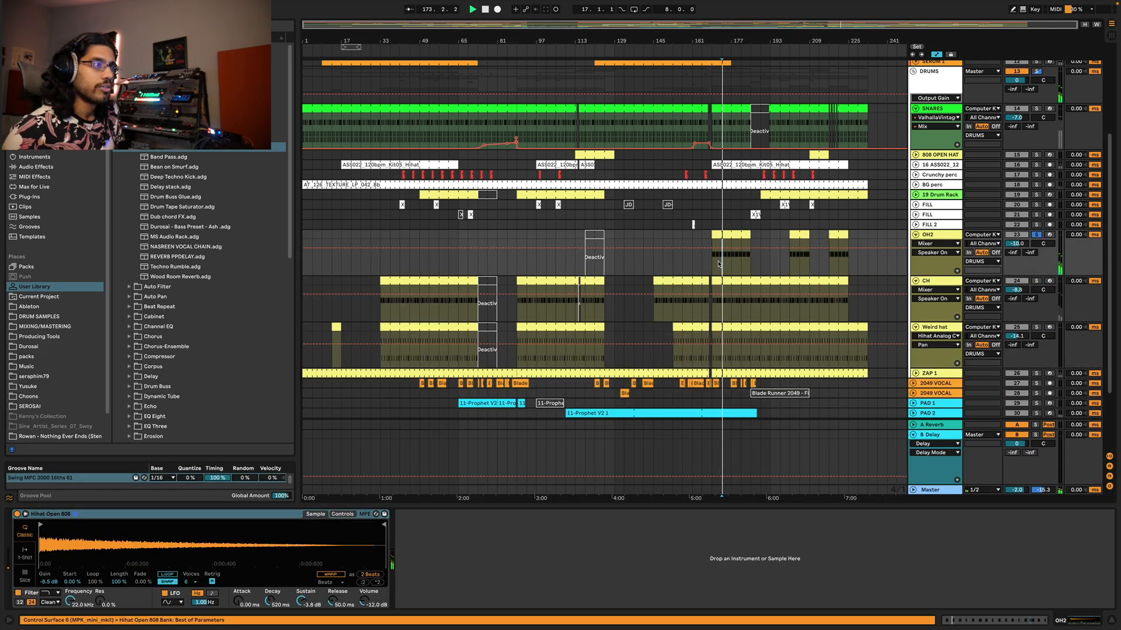
- Play OH2 in solo from bar 169, inspect its Hihat Open 808 sampler, and unsolo the track
key("space")
key("space")
left_click(94, 514)
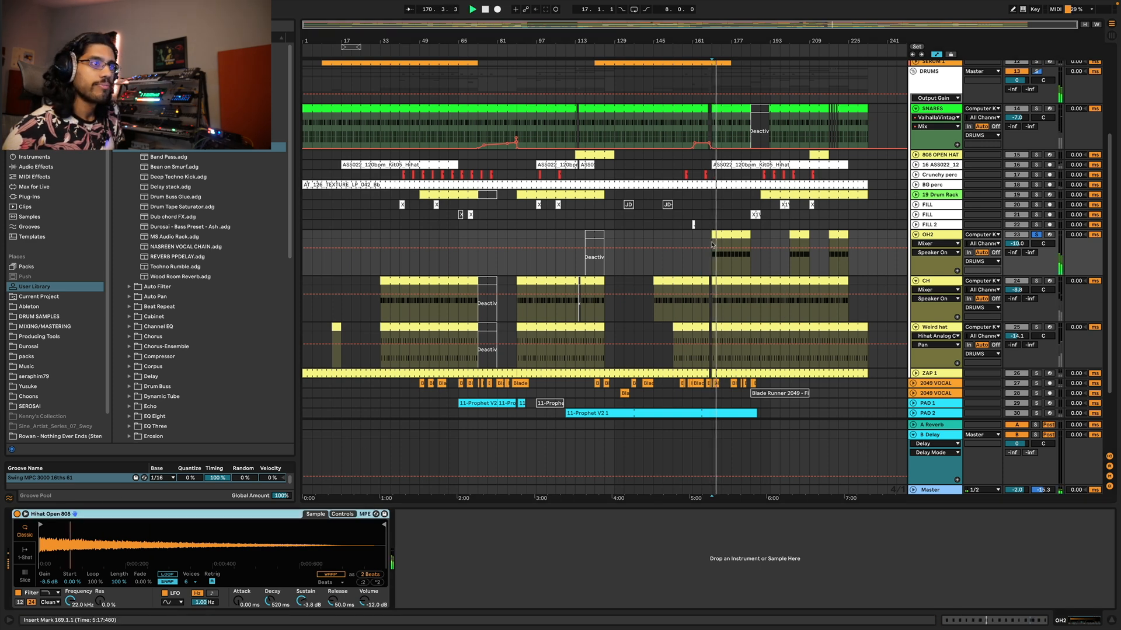
left_click(1036, 234)
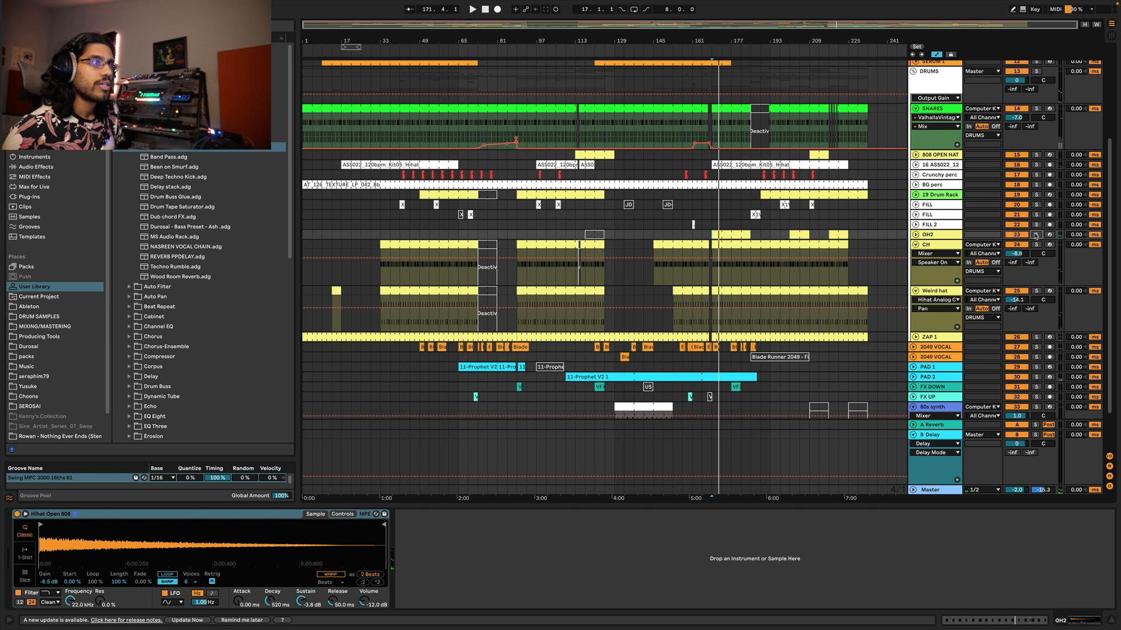
- Unfold the first FILL track, play its fill in solo from bar 41, and unsolo it
left_click(927, 218)
left_click(932, 206)
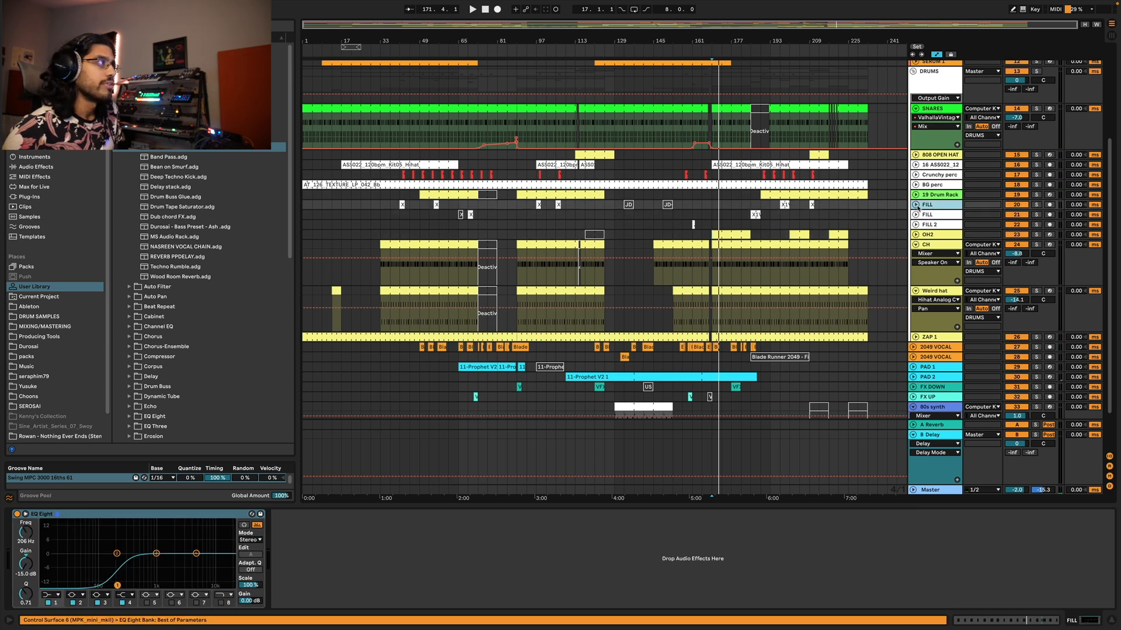
left_click(915, 206)
left_click_drag(460, 23, 431, 67)
left_click(501, 251)
left_click(1072, 204)
left_click(1036, 205)
key("space")
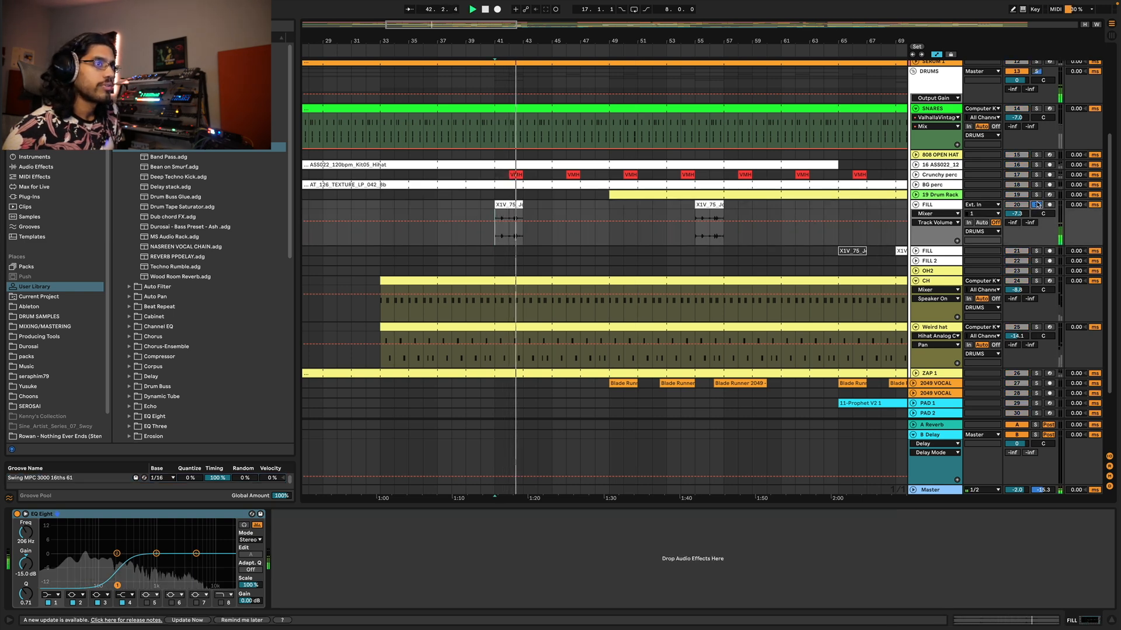
left_click(1037, 205)
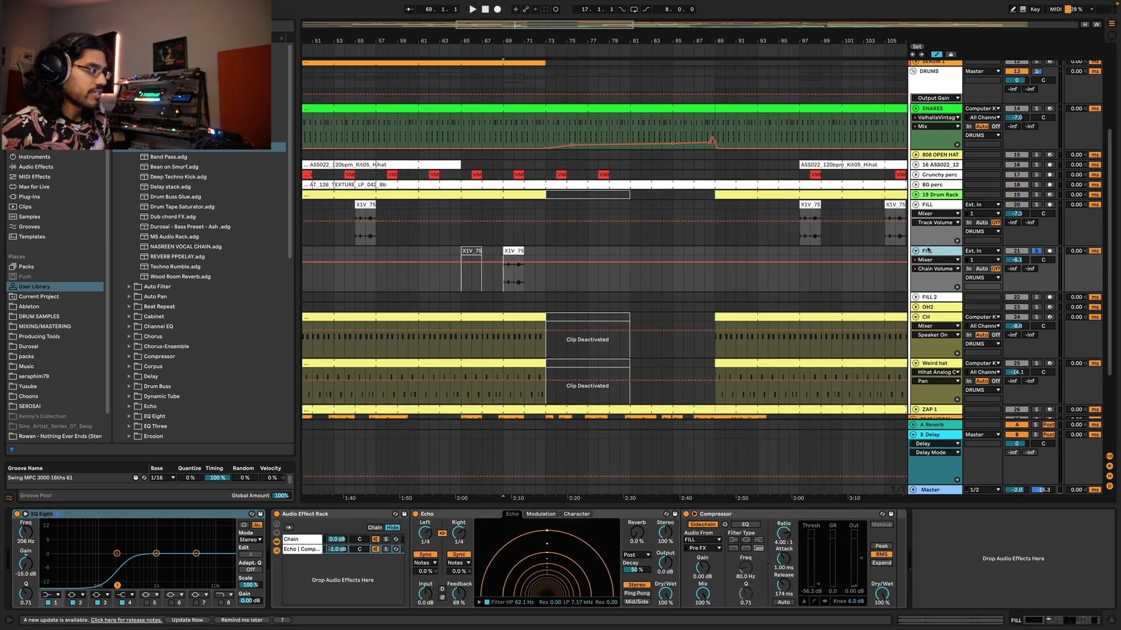
- Inspect the second FILL track's Audio Effect Rack with Echo and sidechained Compressor while playing the fill from bar 69
left_click(330, 514)
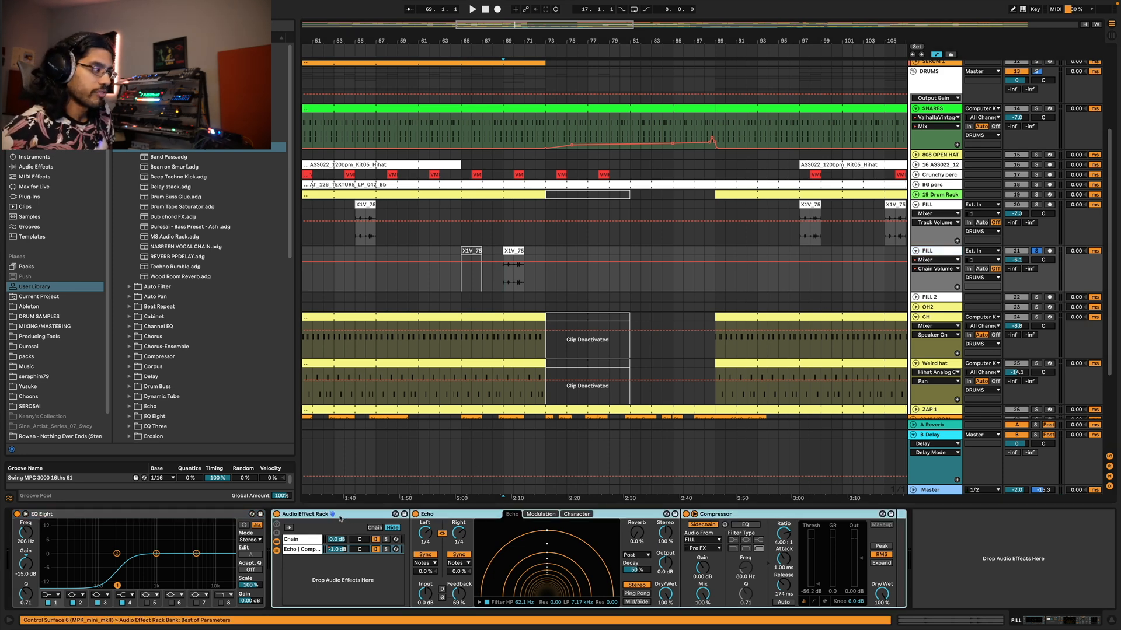
key("space")
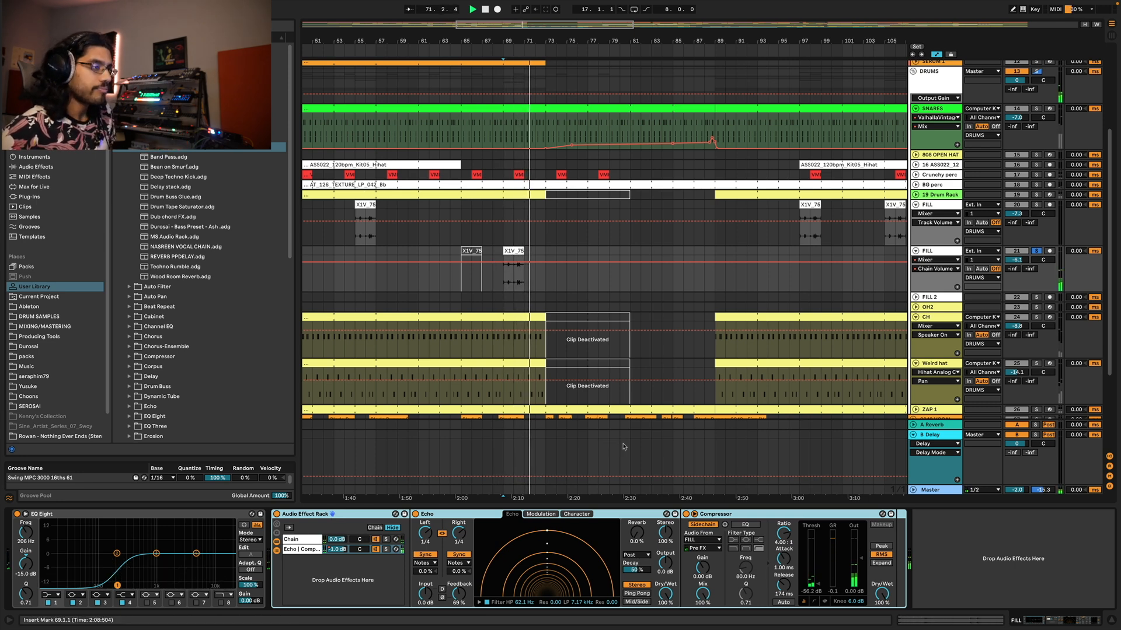
left_click(759, 516)
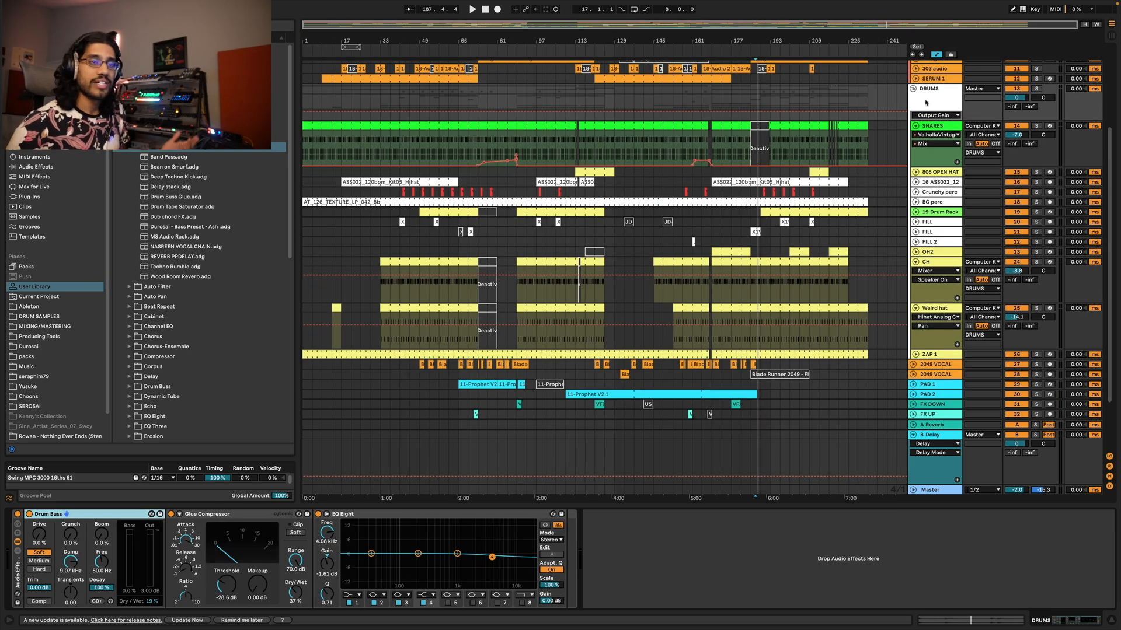
- Examine the DRUMS group's effect chain, focusing on the Drum Buss and Glue Compressor settings
left_click(926, 102)
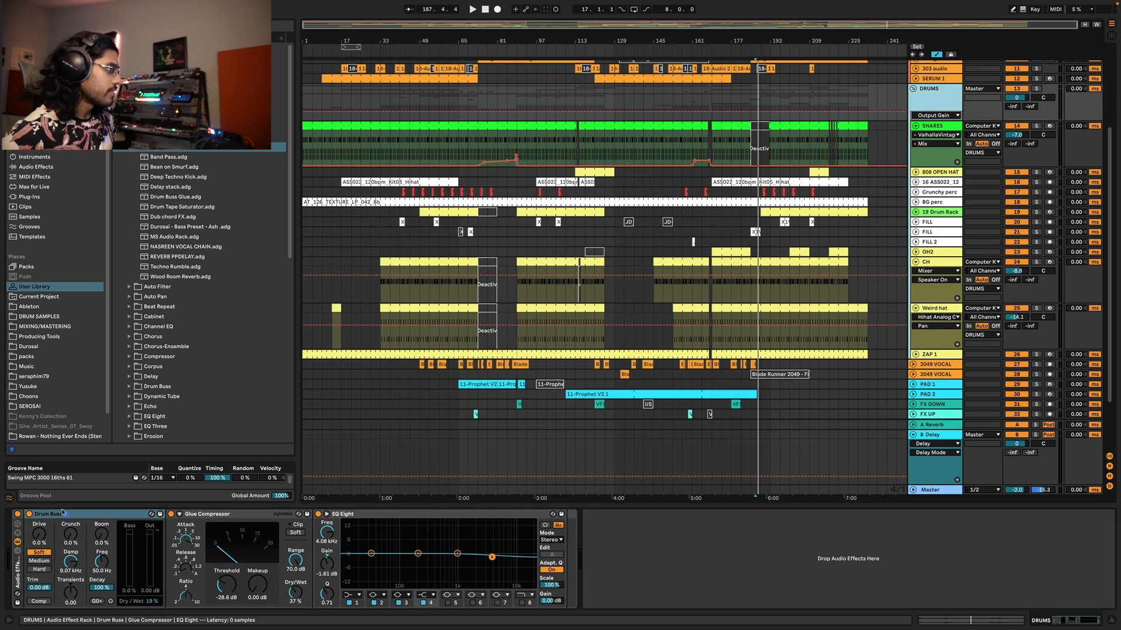
left_click(51, 531)
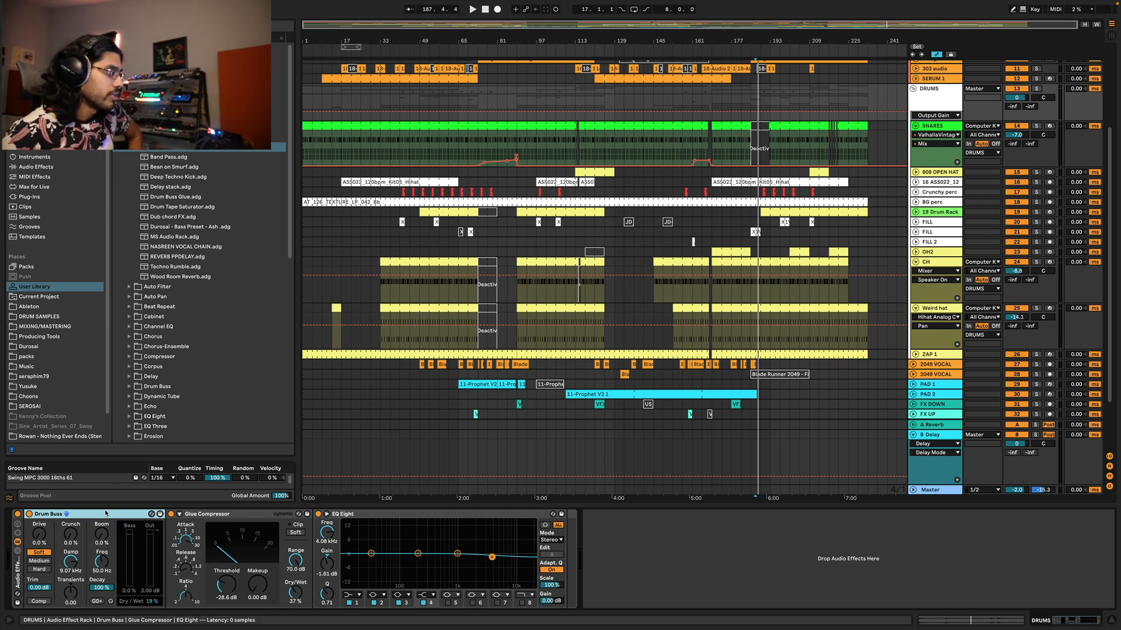
left_click(230, 518)
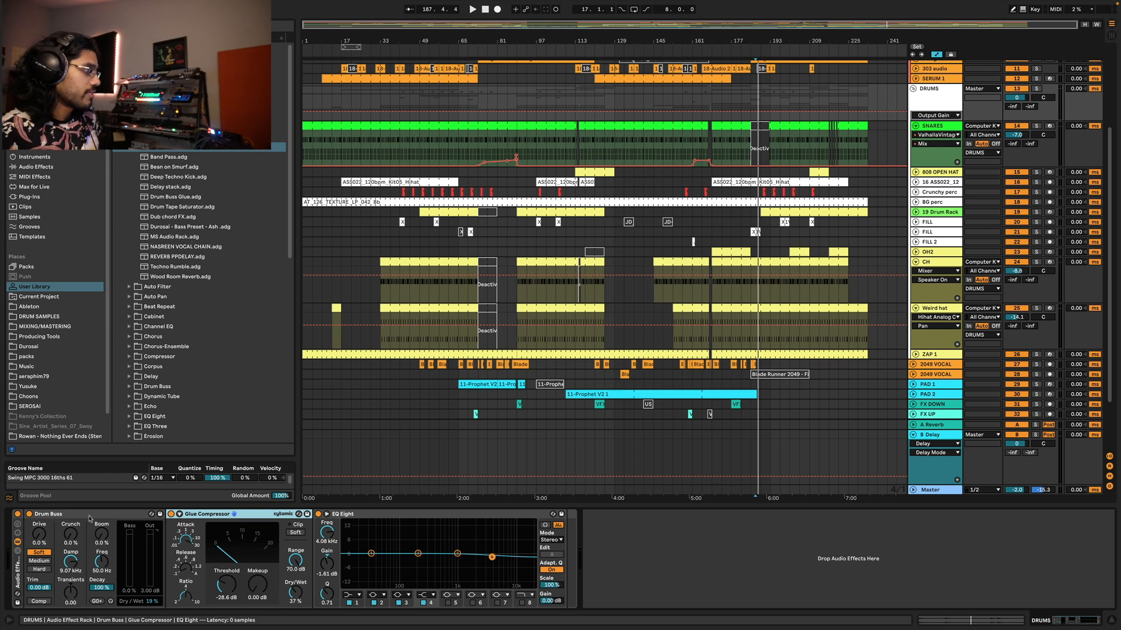
- Select the Drum Buss and play from bar 187 with the DRUMS group soloed
left_click(153, 600)
key("space")
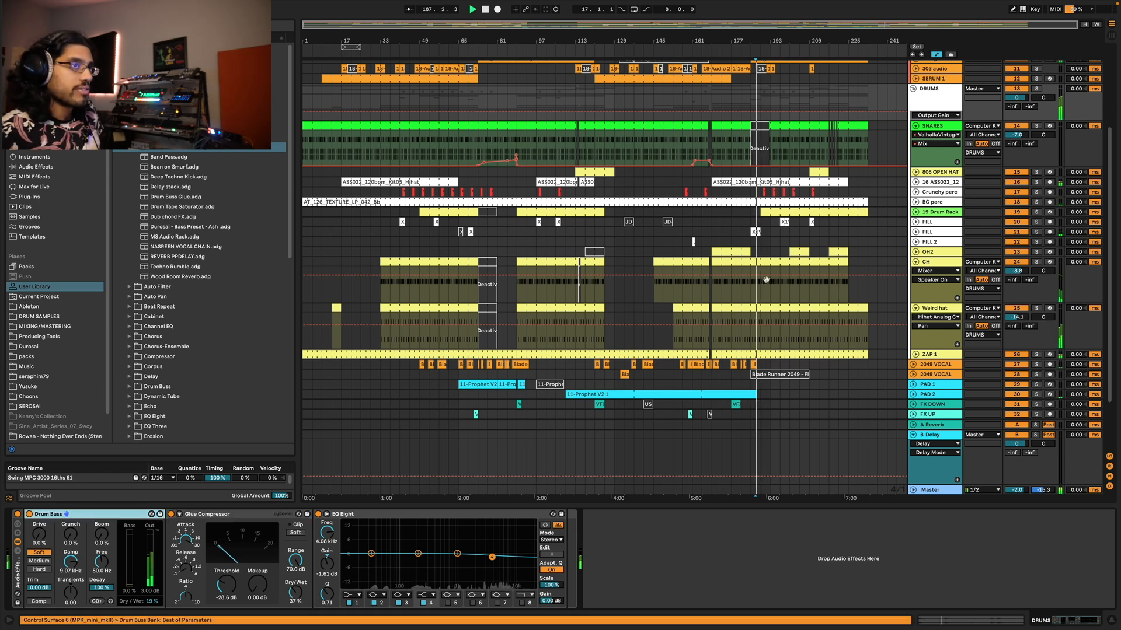
left_click(1036, 89)
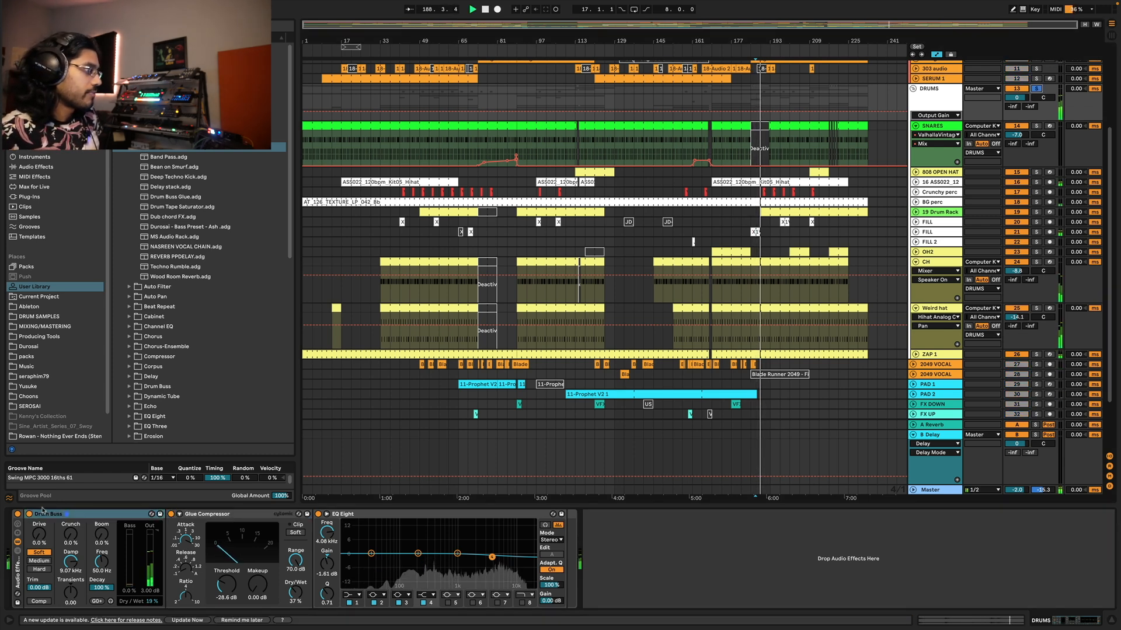
- Bypass the DRUMS group's effect rack, unsolo the group, replay from bar 187, and switch the rack back on to compare
left_click(18, 514)
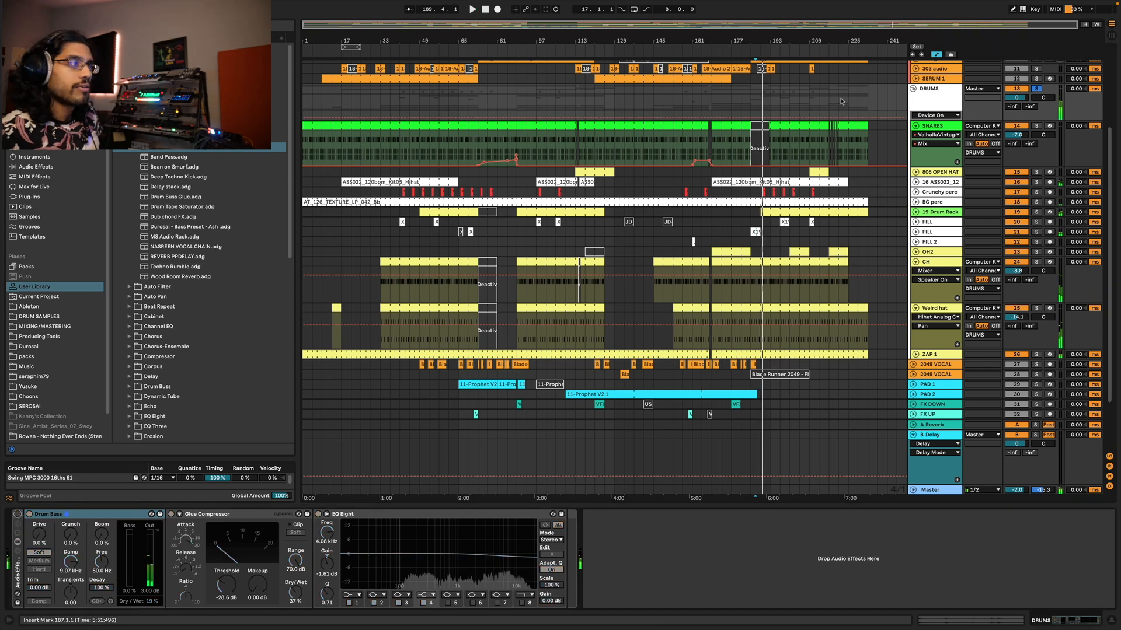
key("space")
key("space")
left_click(1036, 88)
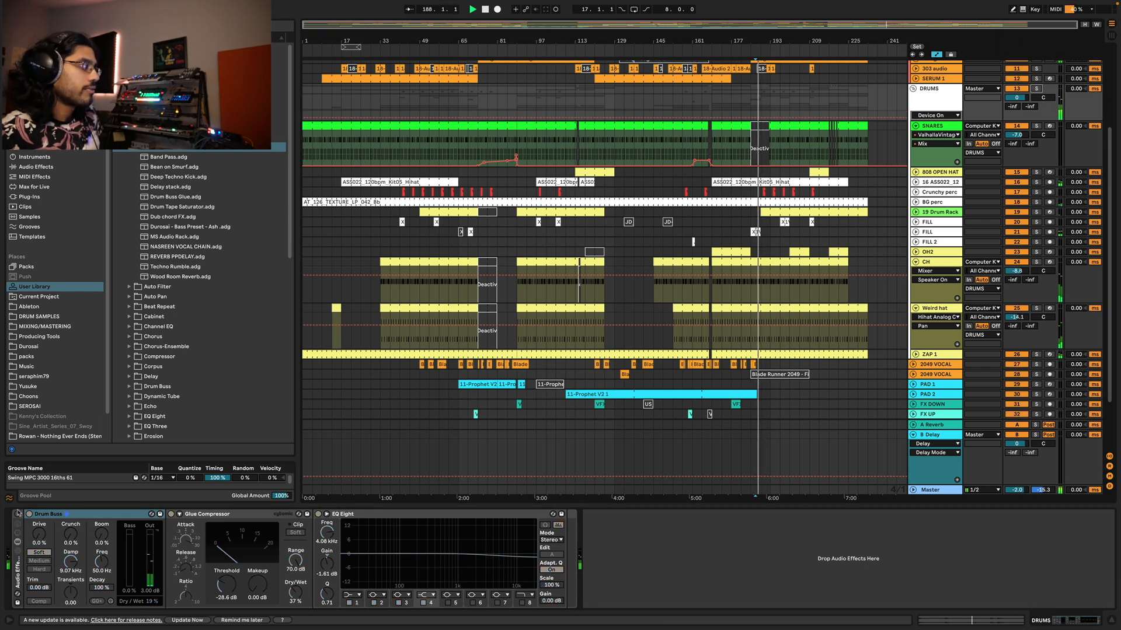
left_click(17, 514)
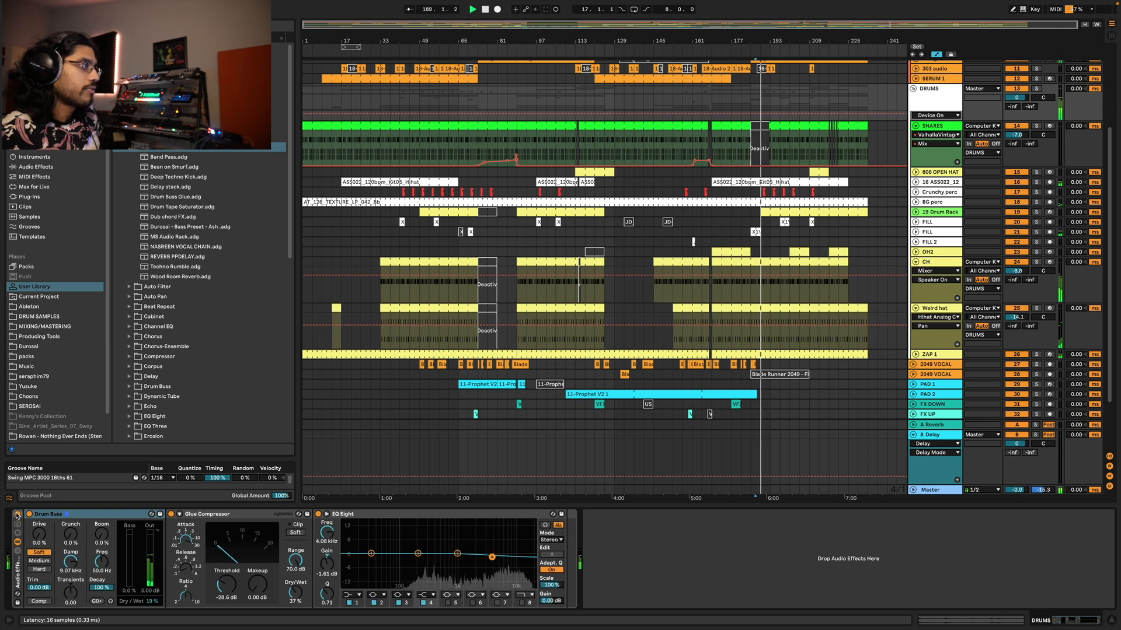
- Play the full mix from bar 97 while switching the DRUMS effect rack off and back on, ending with playback stopped
left_click(536, 96)
key("space")
key("space")
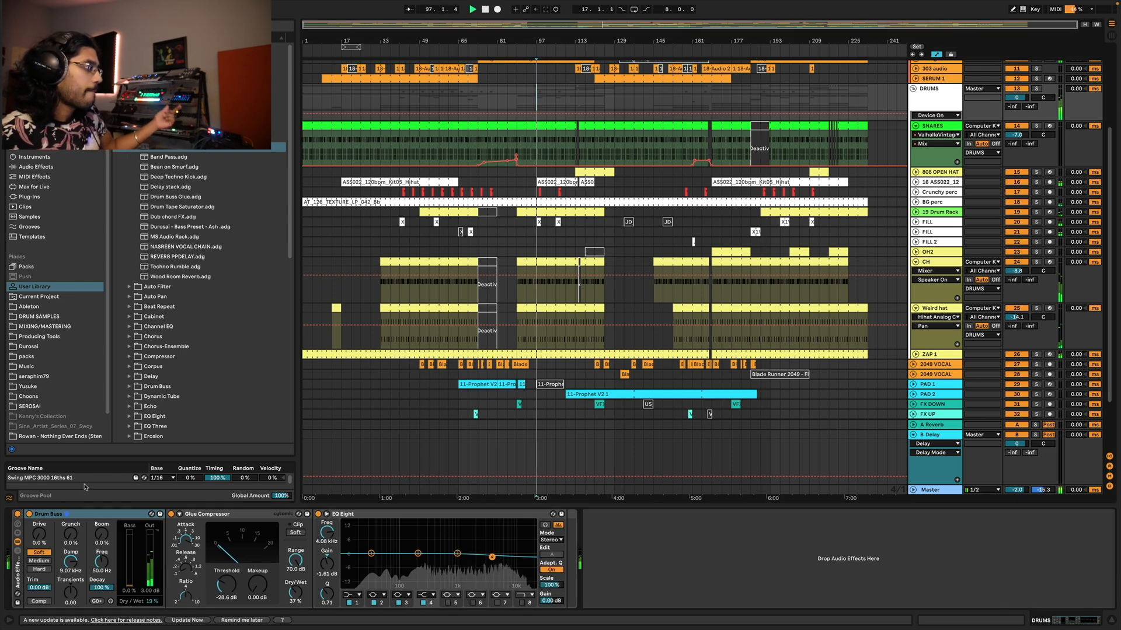
left_click(17, 514)
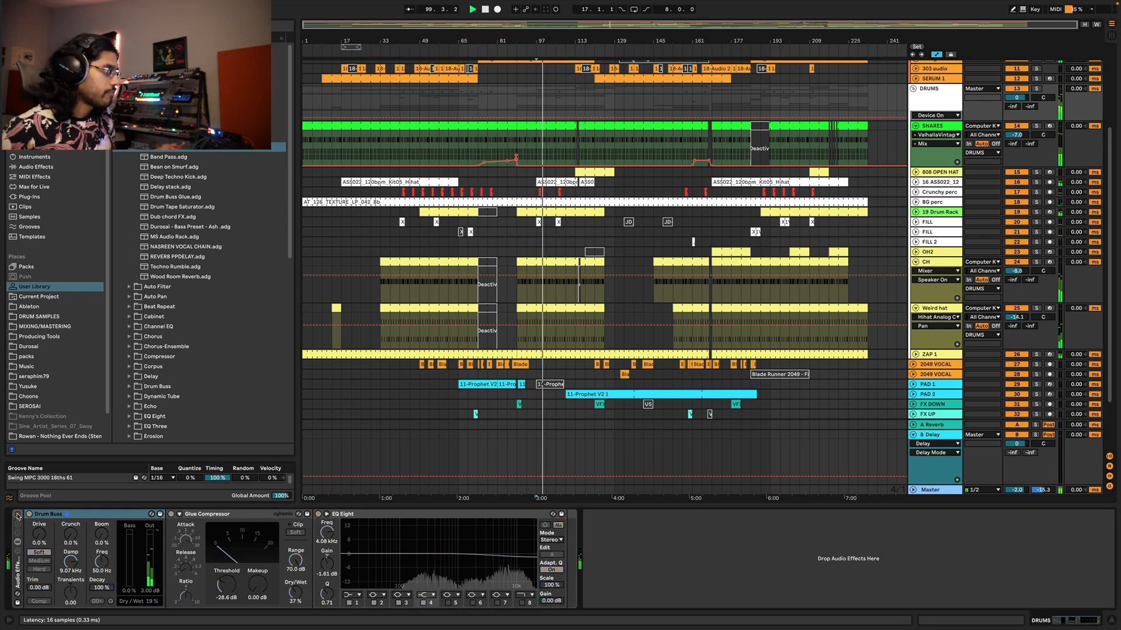
left_click(17, 515)
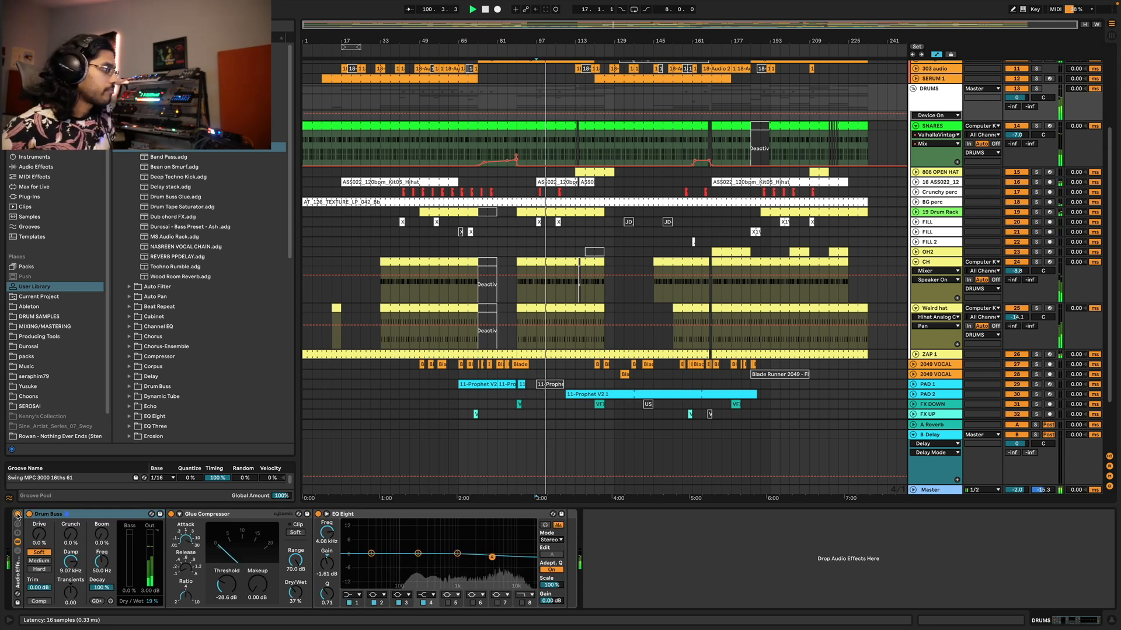
key("space")
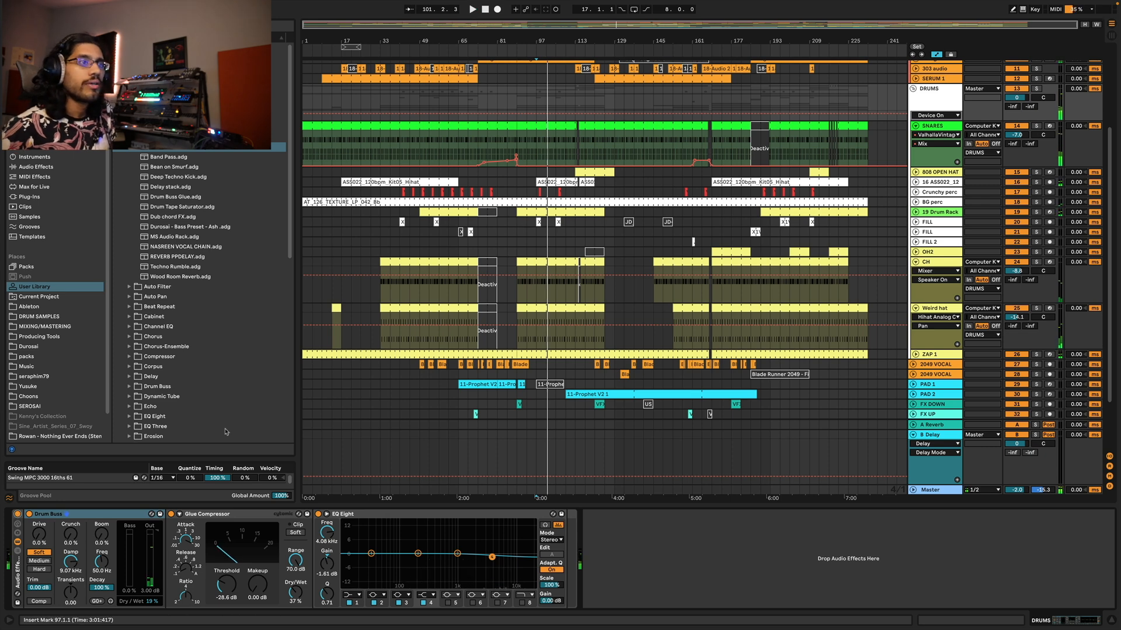
- Unfold the first 2049 VOCAL track and play its vocal clips in solo from bar 87
scroll(934, 292, "down", 3)
left_click(940, 295)
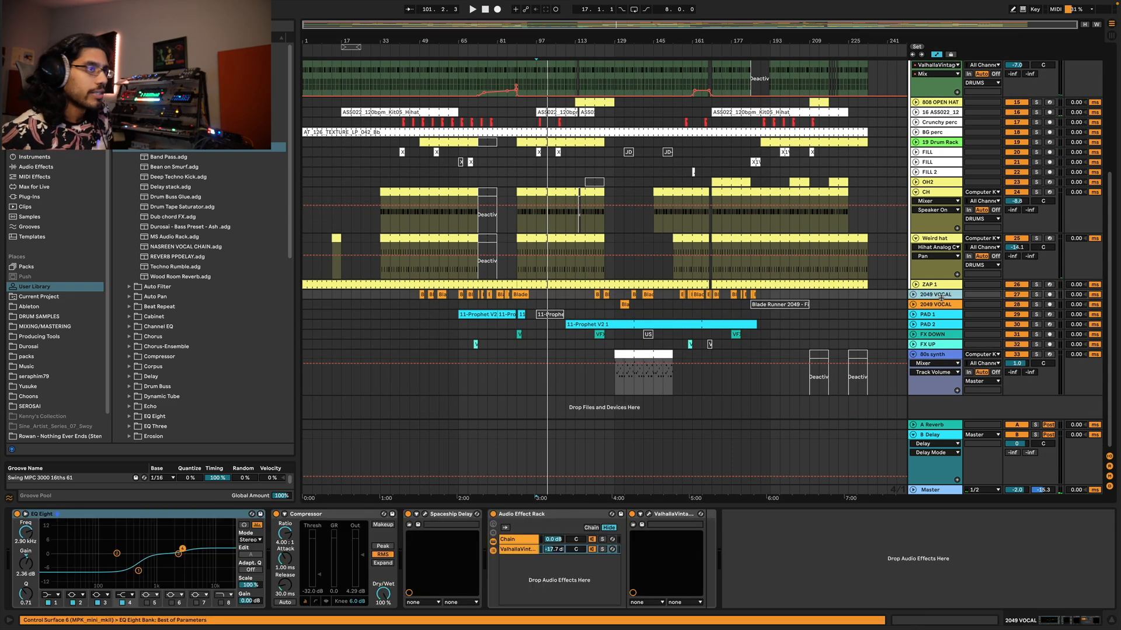
left_click(913, 294)
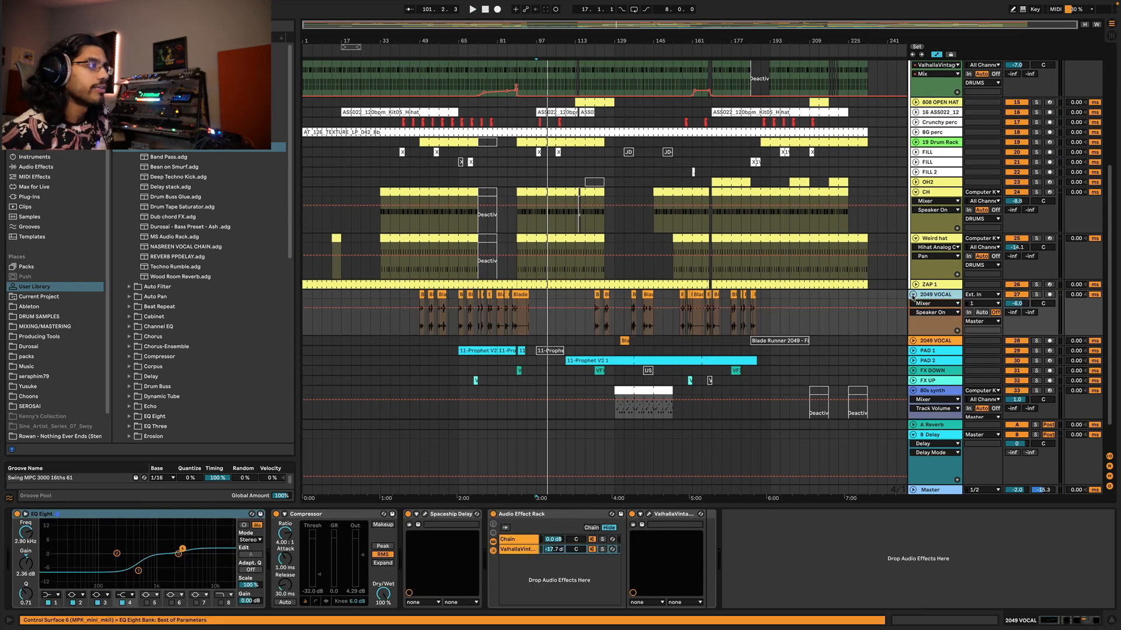
left_click(512, 319)
scroll(512, 318, "up", 5)
left_click(1036, 295)
key("space")
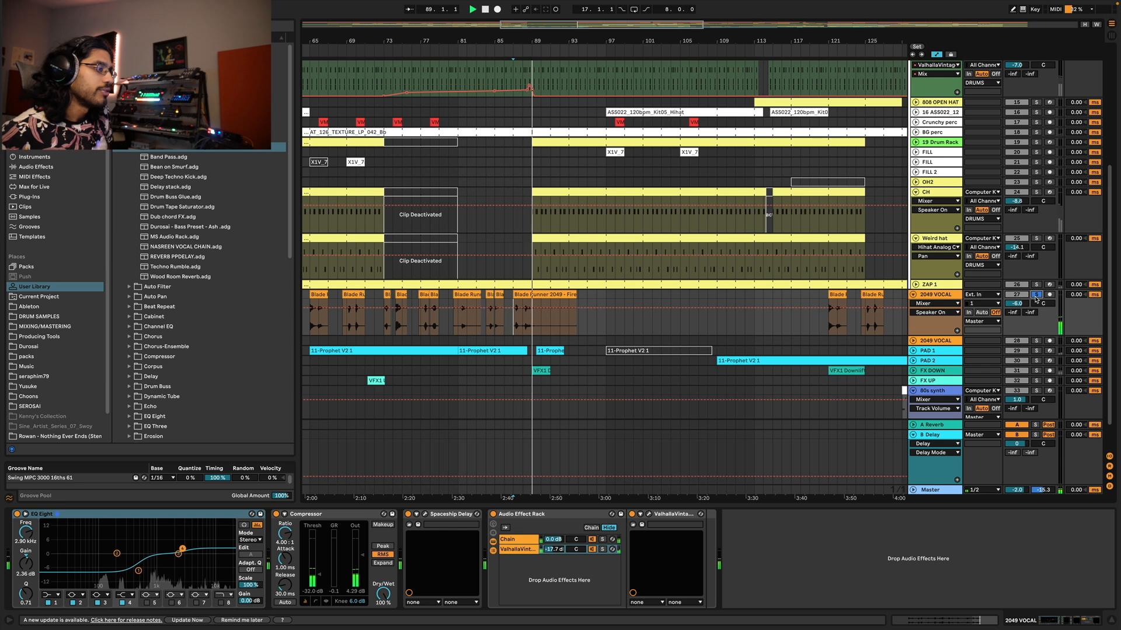
key("space")
- Inspect the EQ Eight and Compressor on the first 2049 VOCAL track
mouse_move(617, 608)
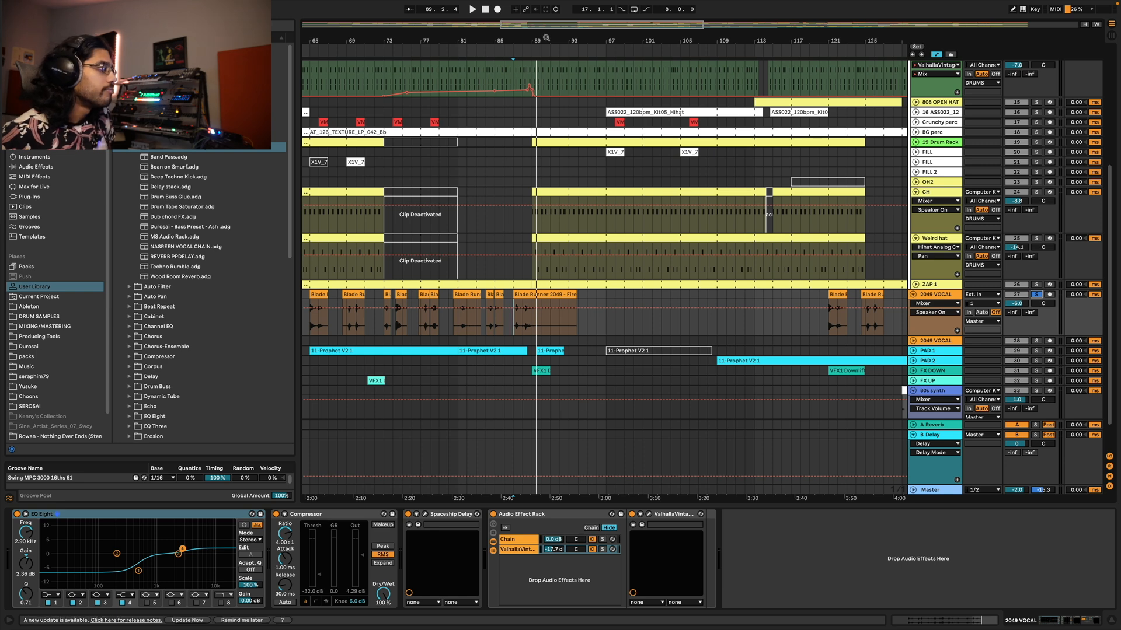
left_click_drag(556, 26, 556, 14)
left_click(146, 515)
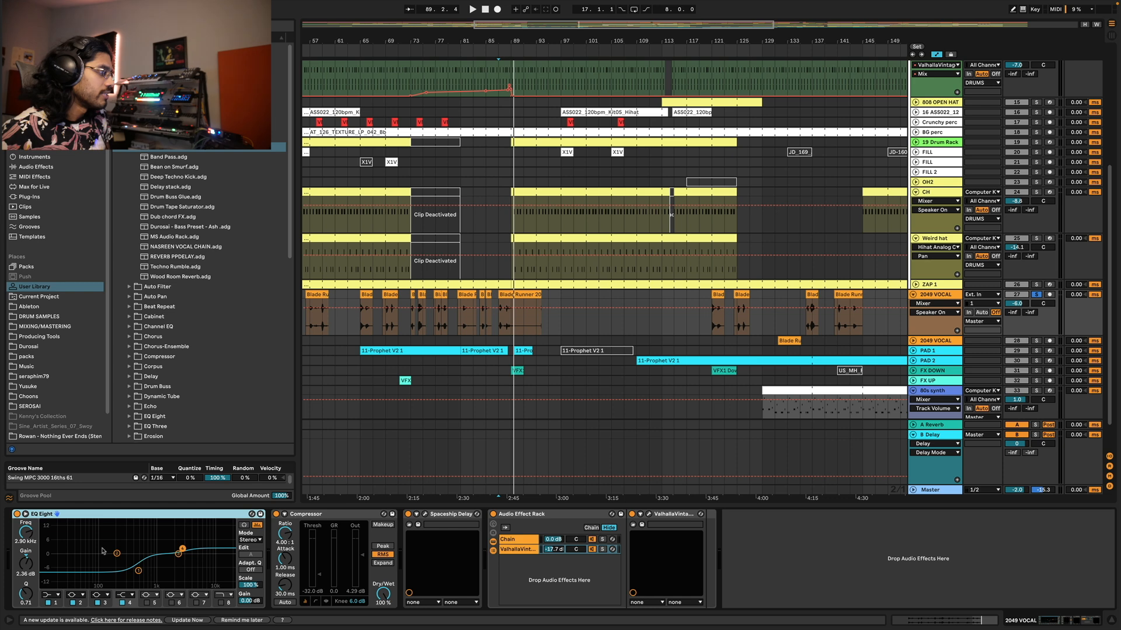
left_click(334, 526)
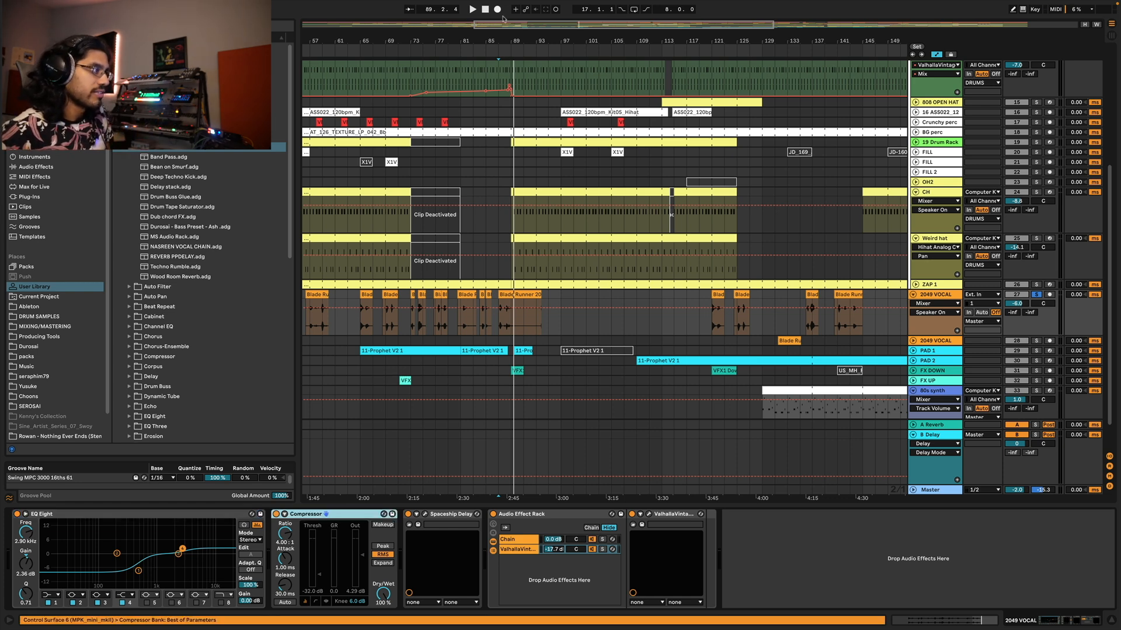
- Examine the start of the 2049 VOCAL clip at bar 65 up close and place the insert mark at 65.1.1
left_click_drag(518, 27, 492, 82)
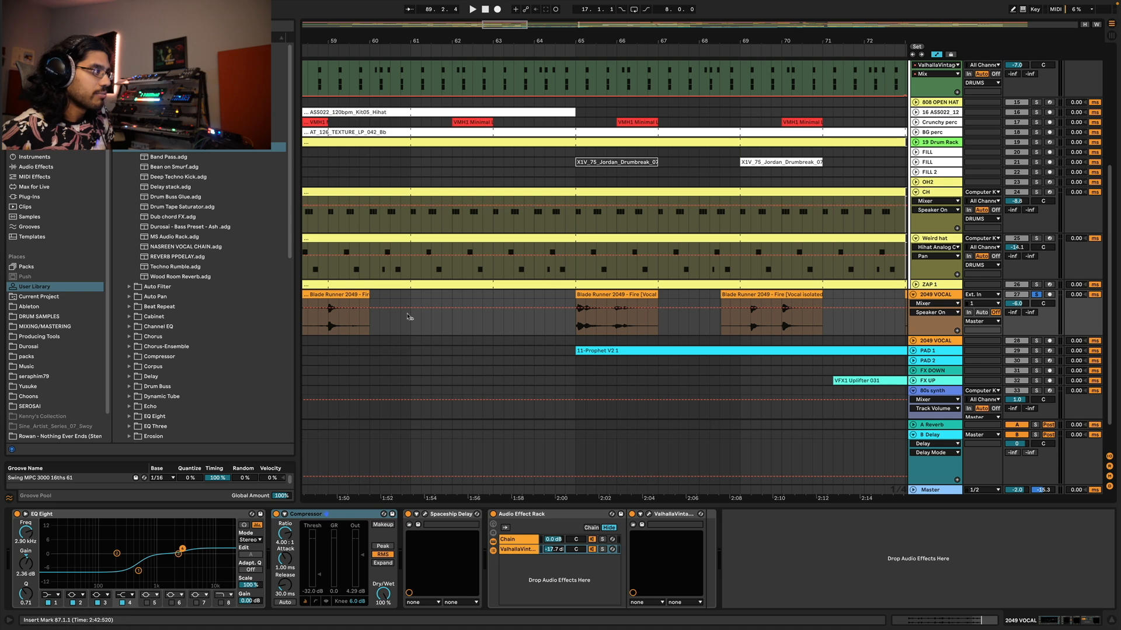
scroll(675, 334, "left", 2)
left_click_drag(679, 325, 698, 324)
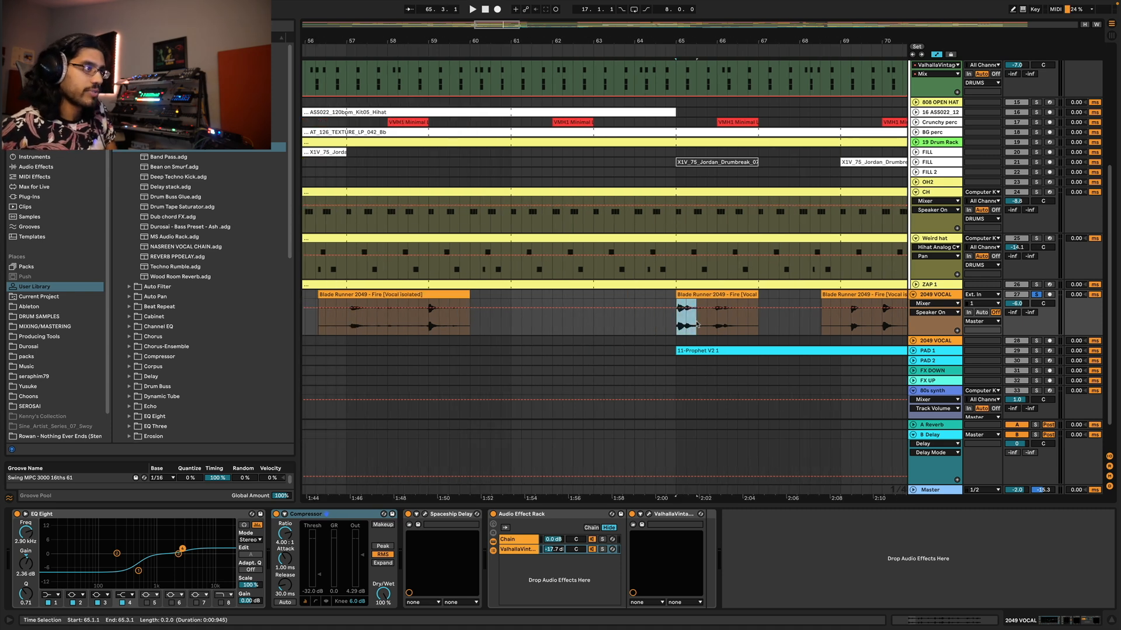
key("plus")
key("plus")
key("plus")
left_click(643, 318)
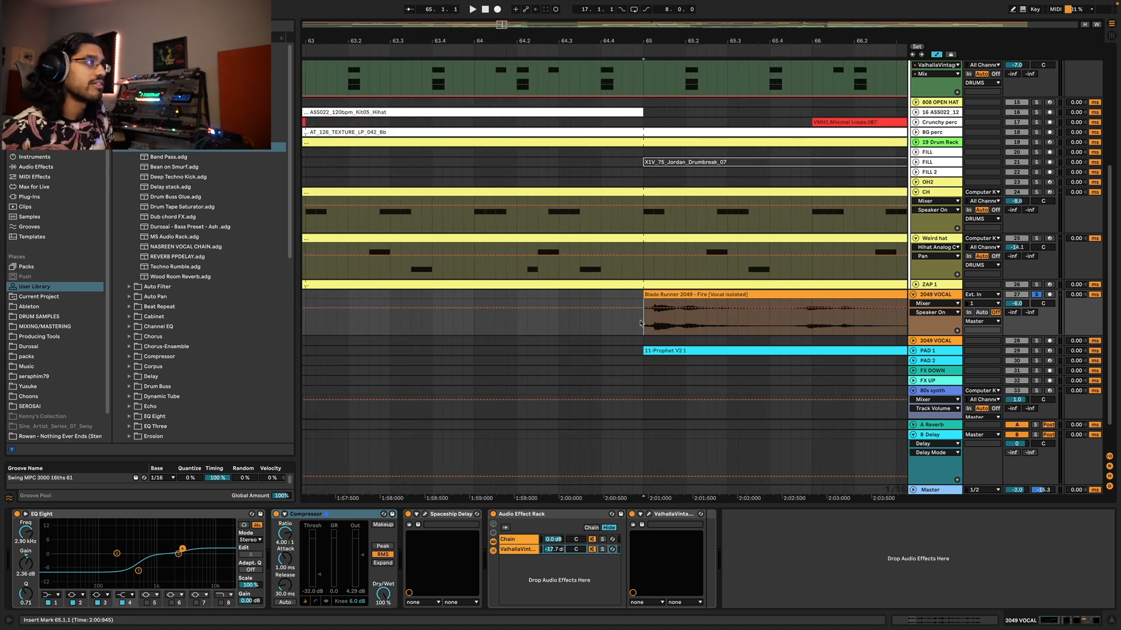
scroll(635, 306, "right", 2)
- Inspect the Spaceship Delay and the ValhallaVintageVerb Audio Effect Rack on the 2049 VOCAL track
left_click_drag(503, 25, 557, 2)
left_click(459, 517)
left_click(425, 514)
left_click(425, 514)
left_click(535, 515)
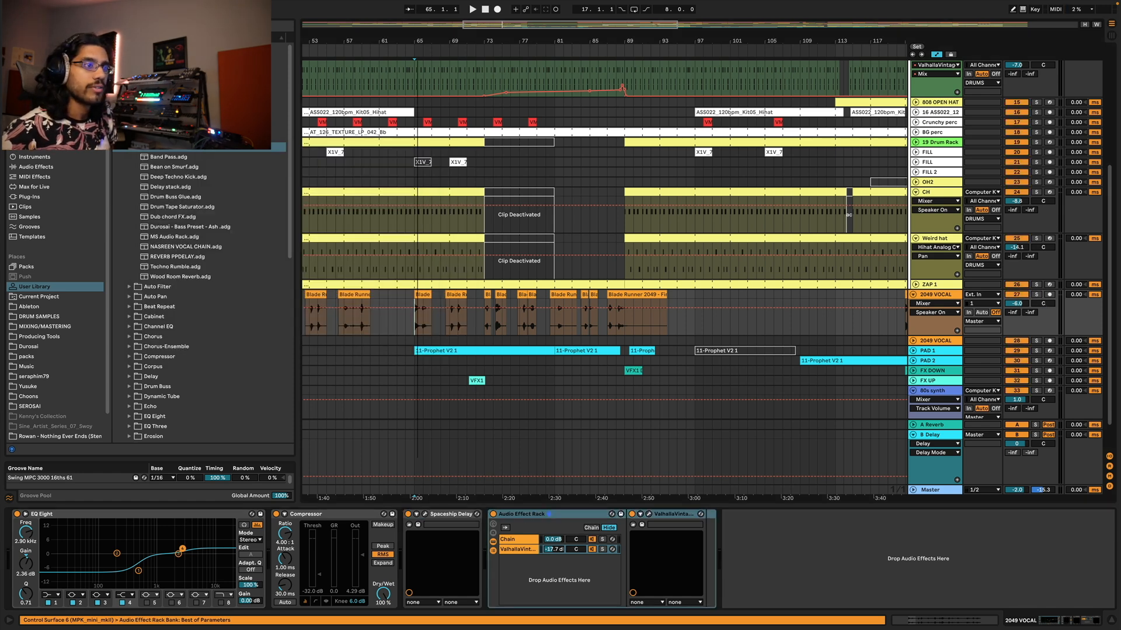
- Unfold the PAD 1 track, then open its Prophet V2 instrument window to review the pad preset and close it
key("w")
left_click(934, 350)
left_click(912, 350)
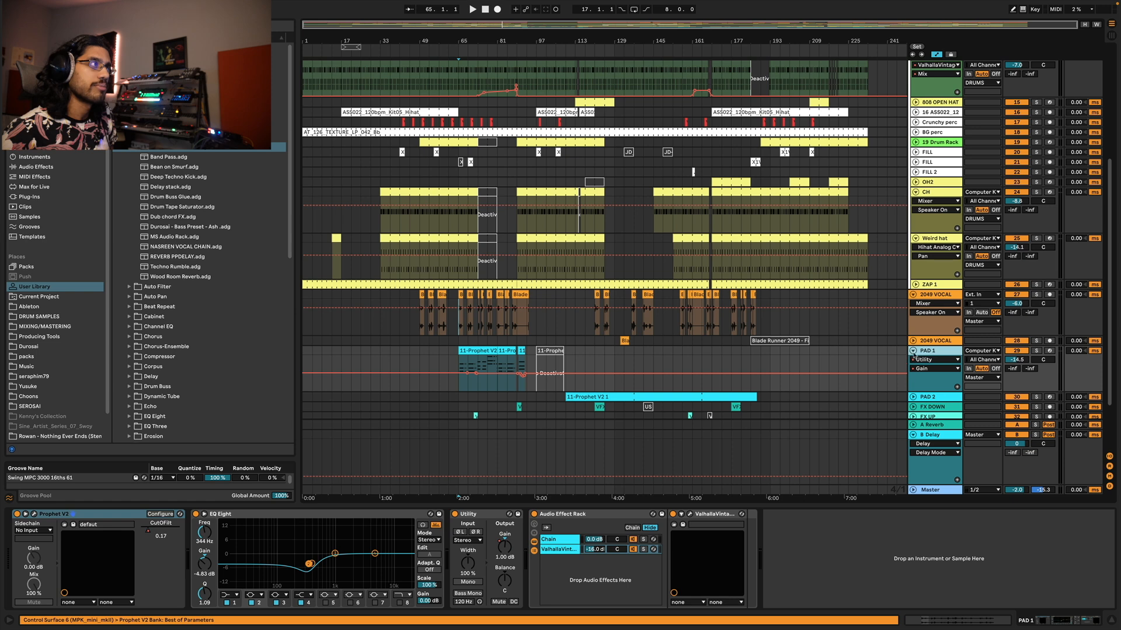
left_click_drag(488, 24, 517, 61)
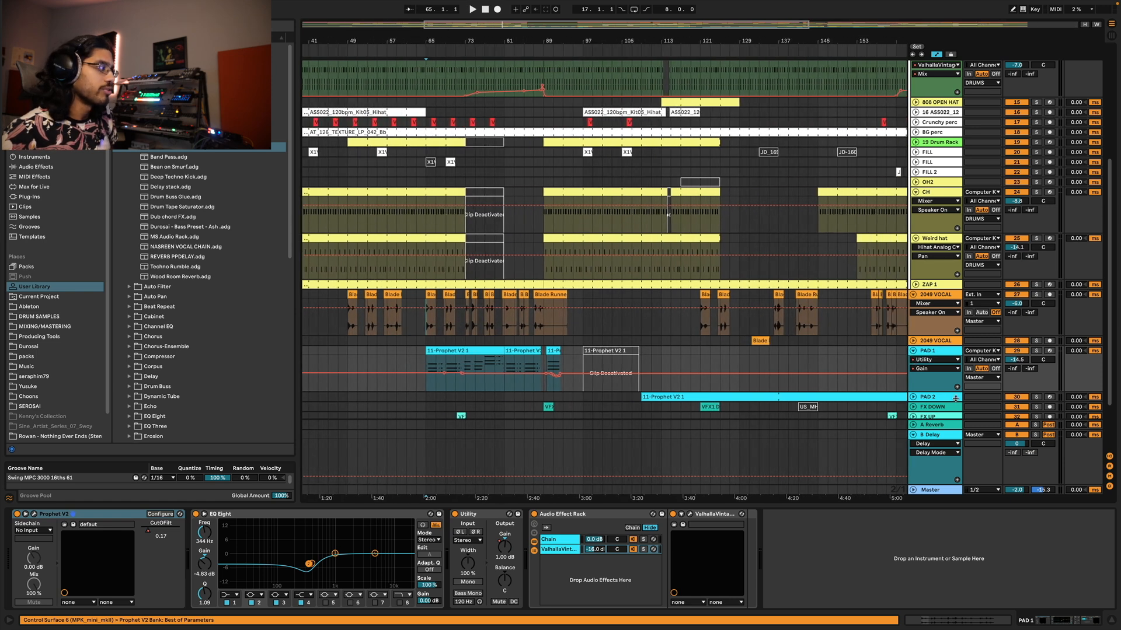
double_click(950, 353)
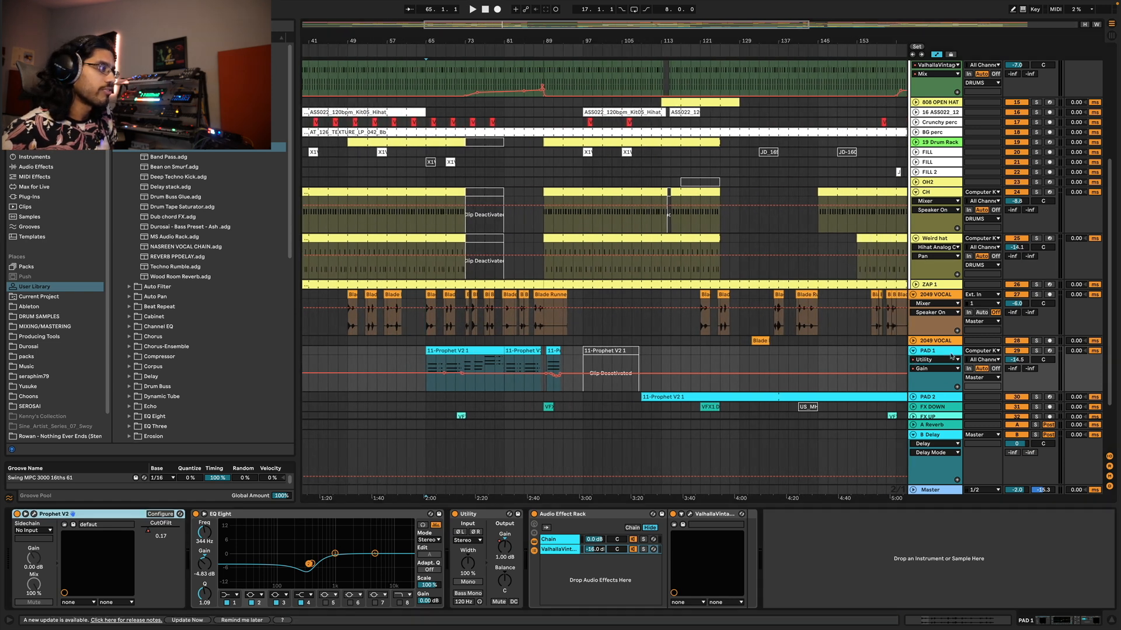
left_click(427, 368)
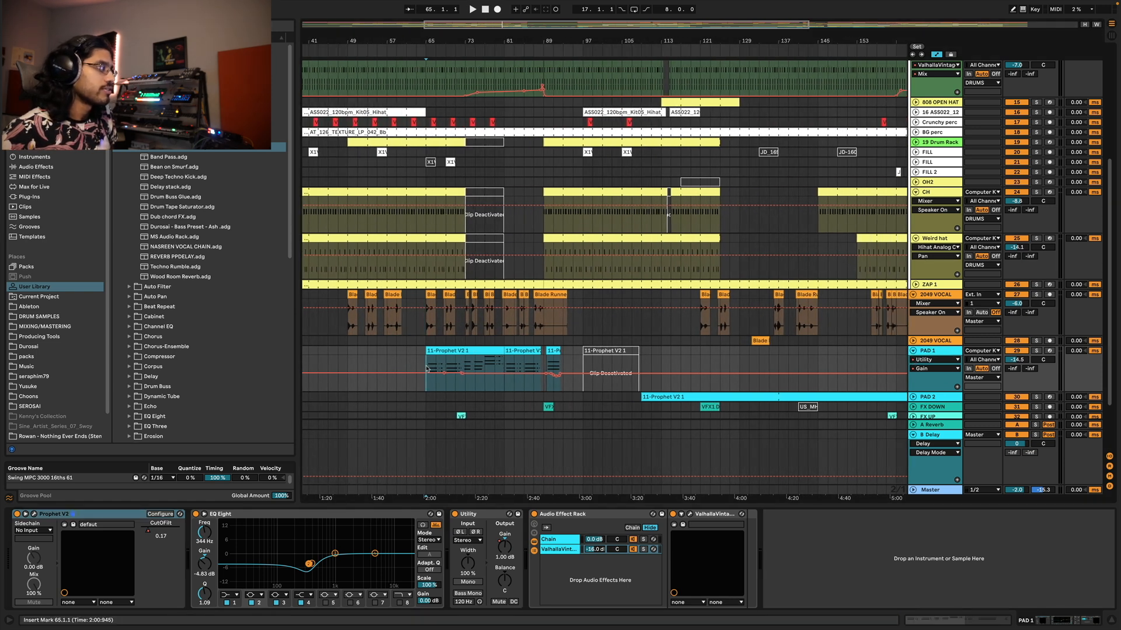
left_click(34, 514)
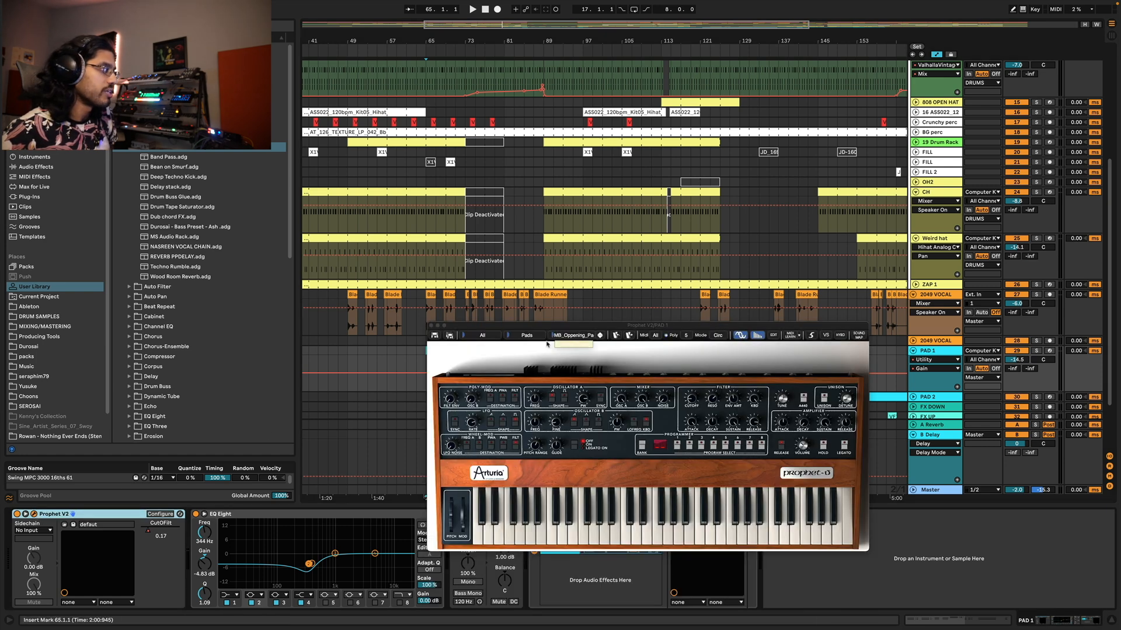
left_click(34, 515)
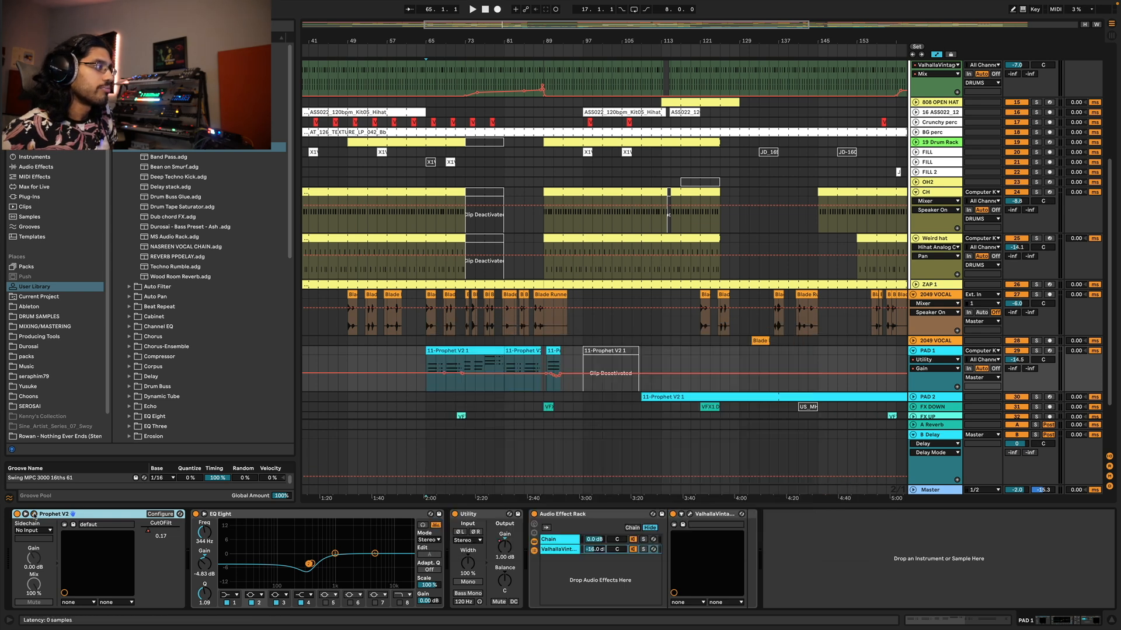
- Open PAD 1's MIDI clip at bar 65 and audition notes from its first, middle and higher chords
double_click(438, 351)
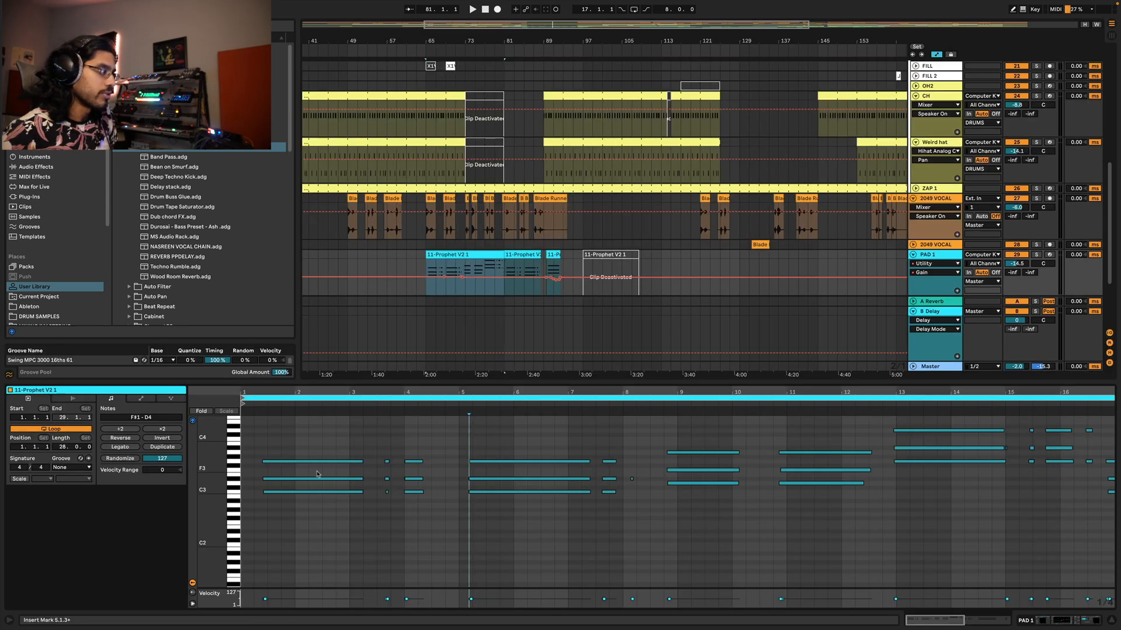
left_click(308, 492)
left_click(307, 479)
left_click(309, 462)
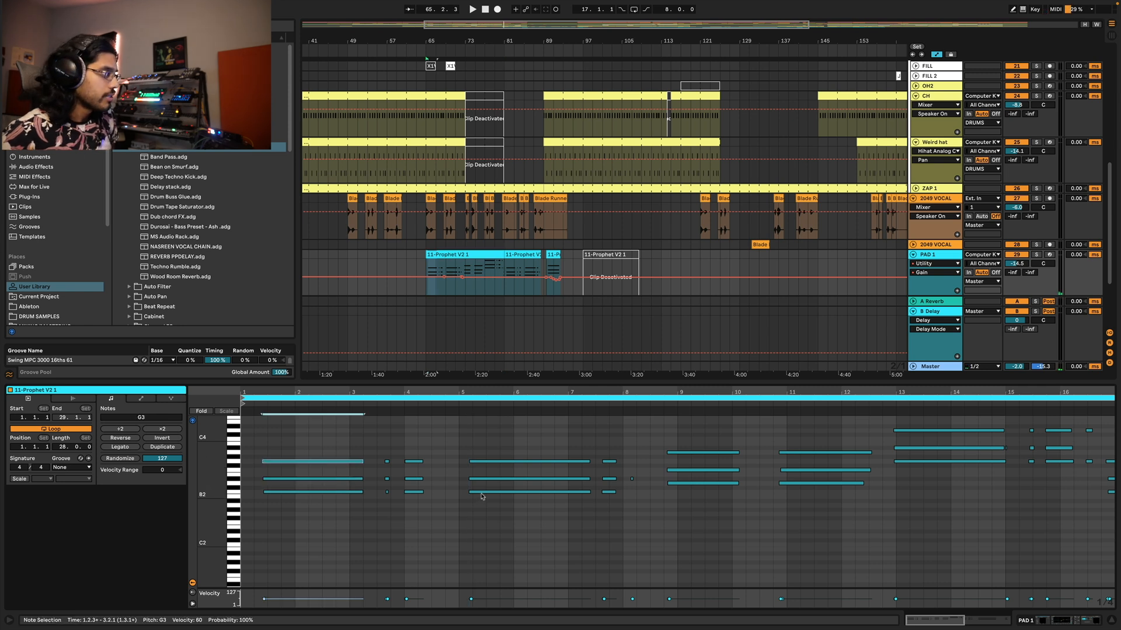
left_click(678, 483)
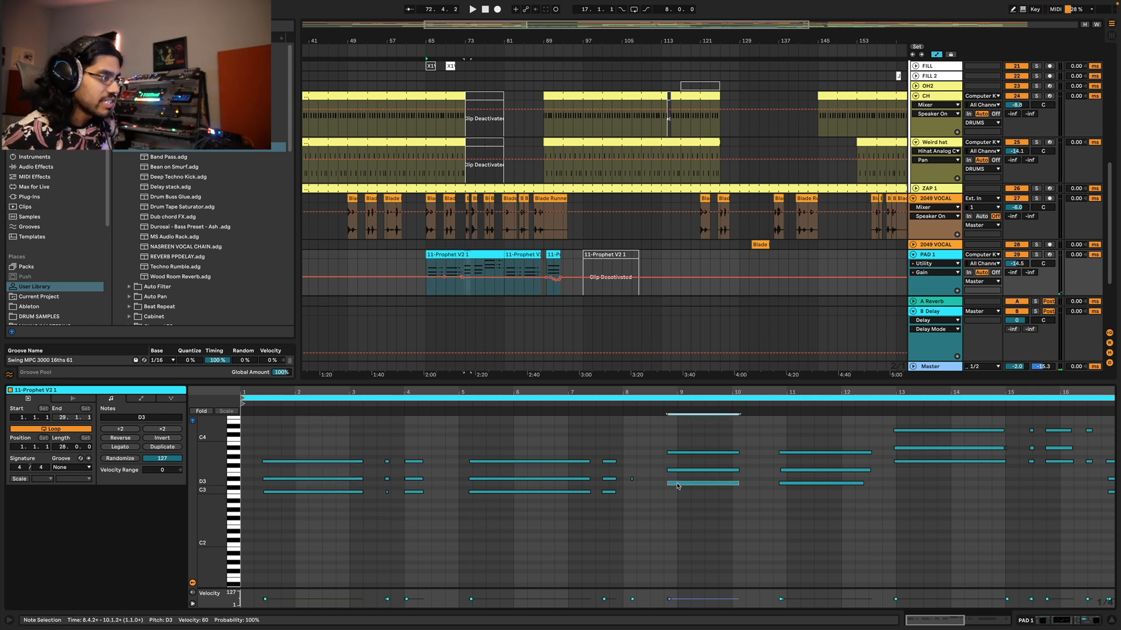
left_click(915, 461)
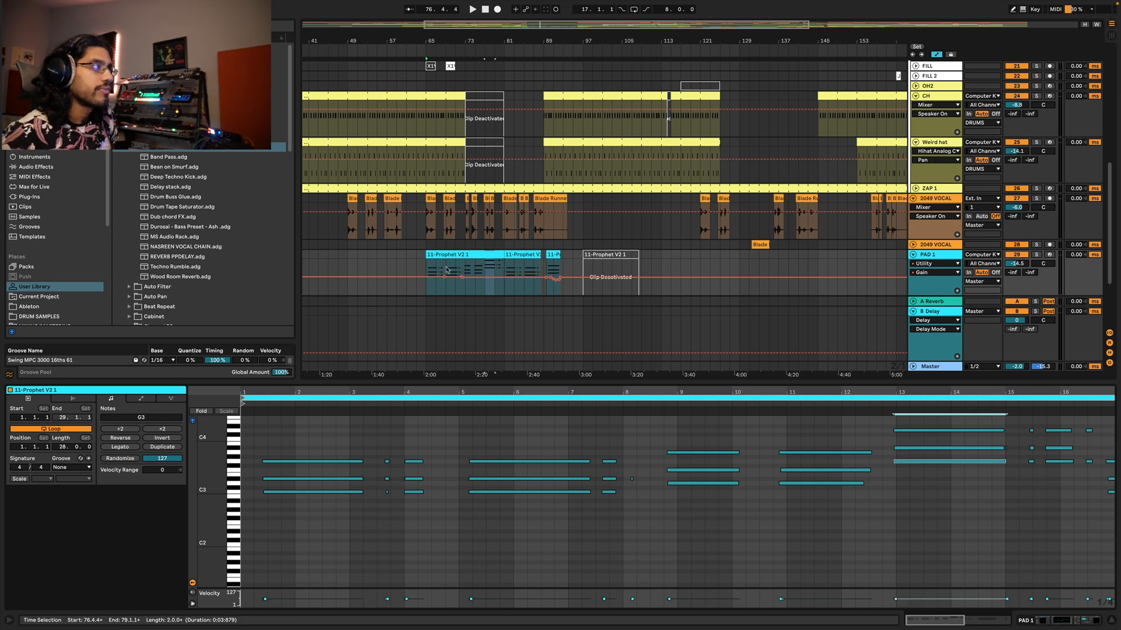
- Play PAD 1 in solo from bar 65, show its Prophet V2 CutOFilt automation, and hide the clip view
key("space")
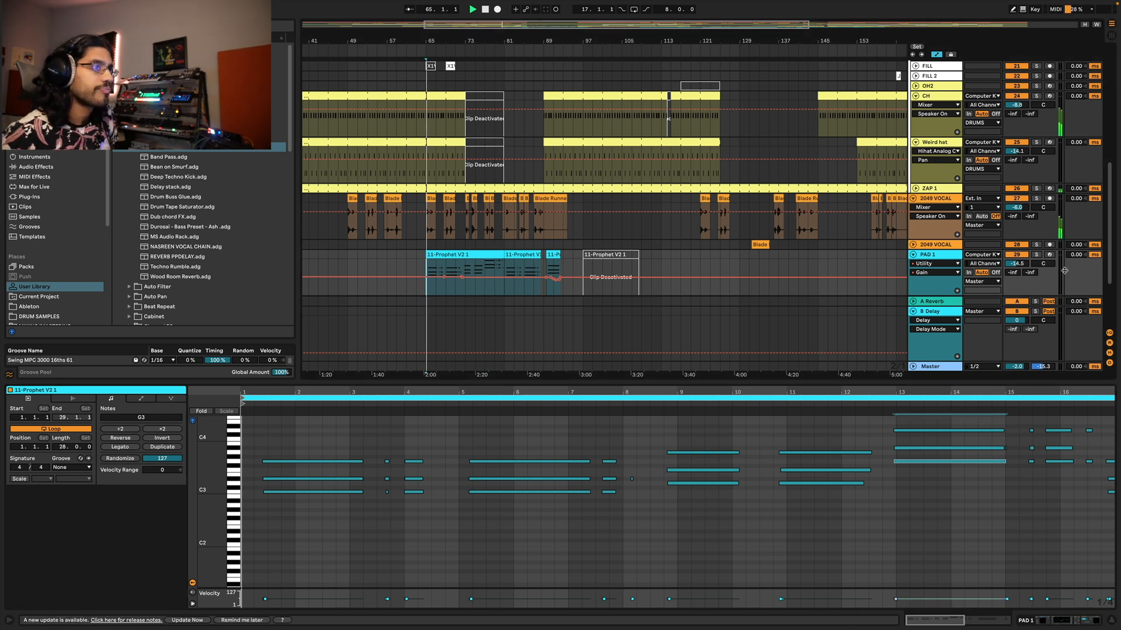
left_click(1036, 254)
left_click(946, 263)
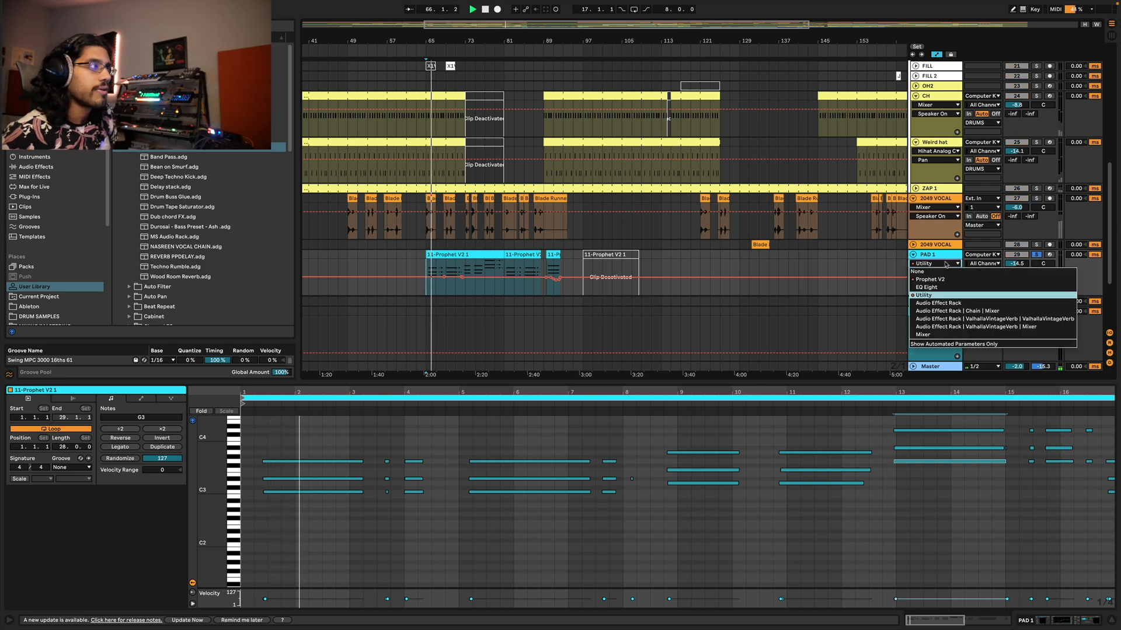
left_click(930, 279)
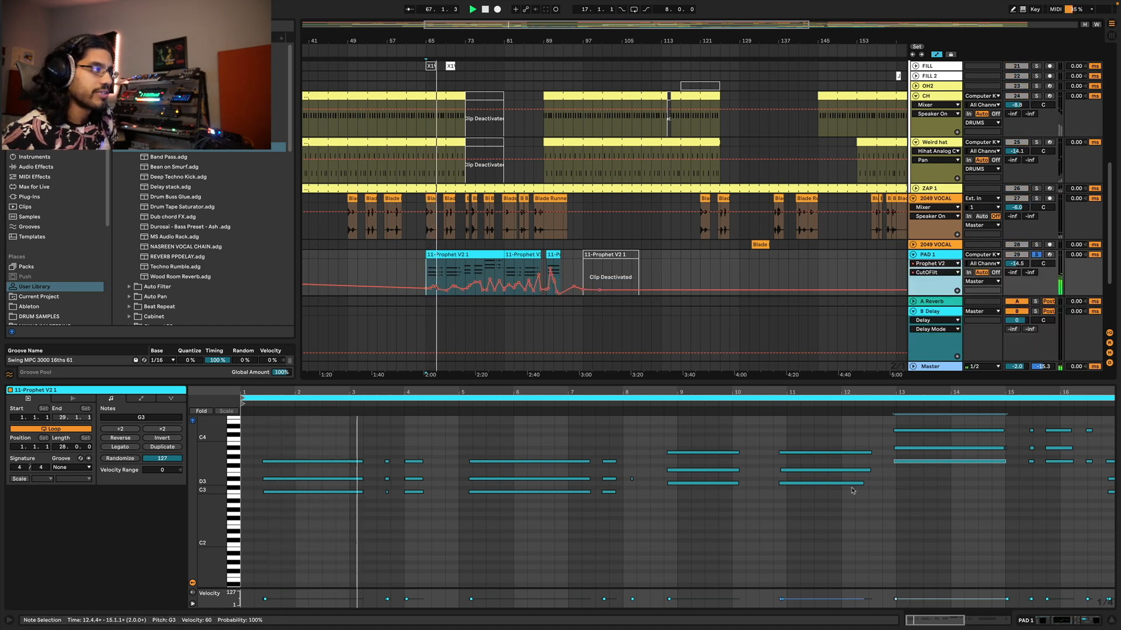
key("super+alt+l")
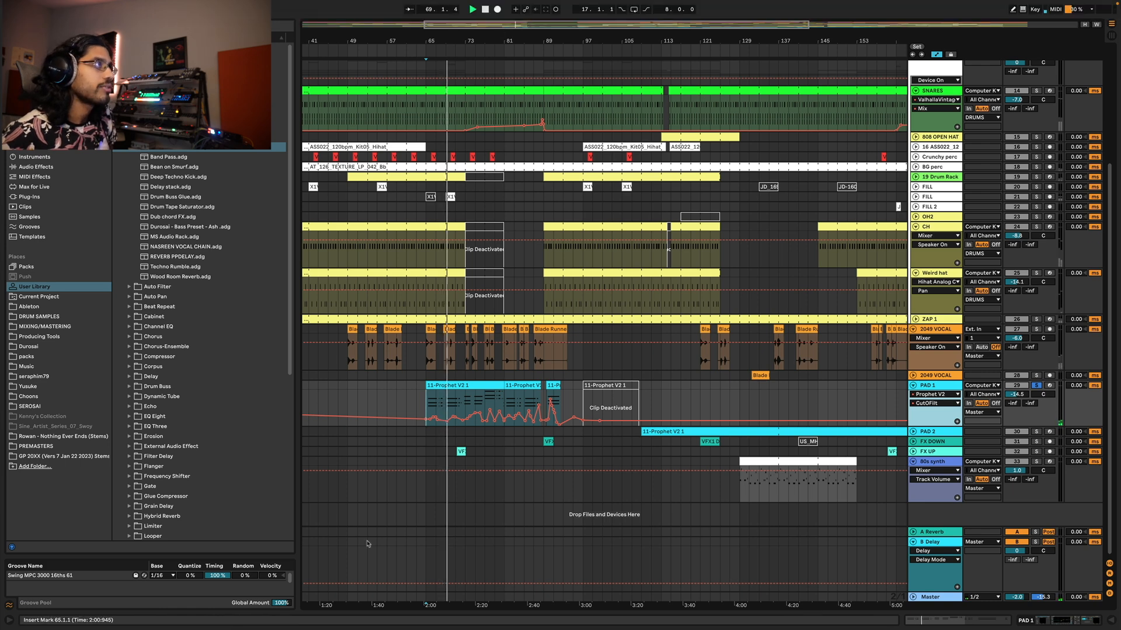
- Unfold the PAD 2 track, and play PAD 1 from bar 77 while examining its filter cutoff automation
left_click(404, 395)
mouse_move(518, 41)
left_mouse_down()
mouse_move(517, 11)
mouse_move(520, 21)
left_mouse_up()
left_click(913, 432)
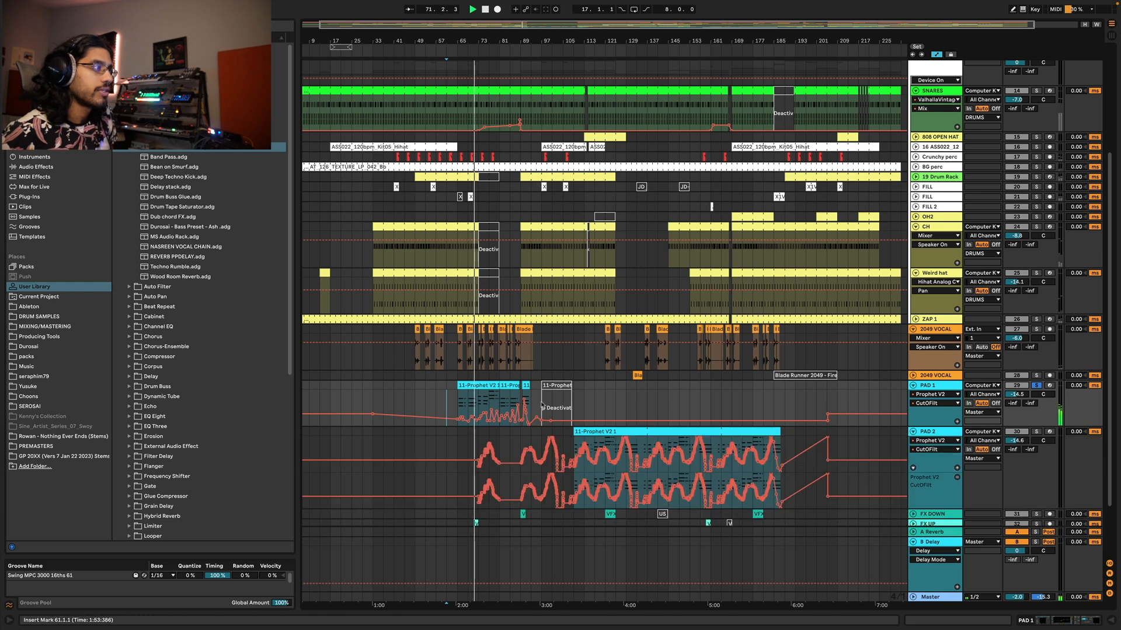
left_click(500, 401)
key("space")
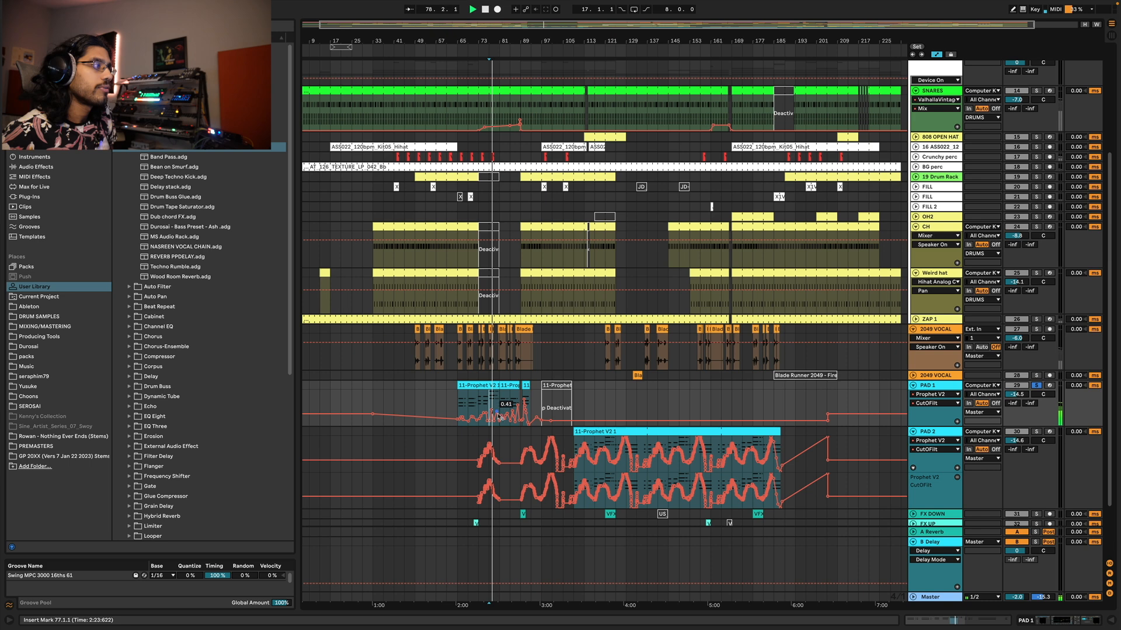
left_click_drag(495, 41, 551, 65)
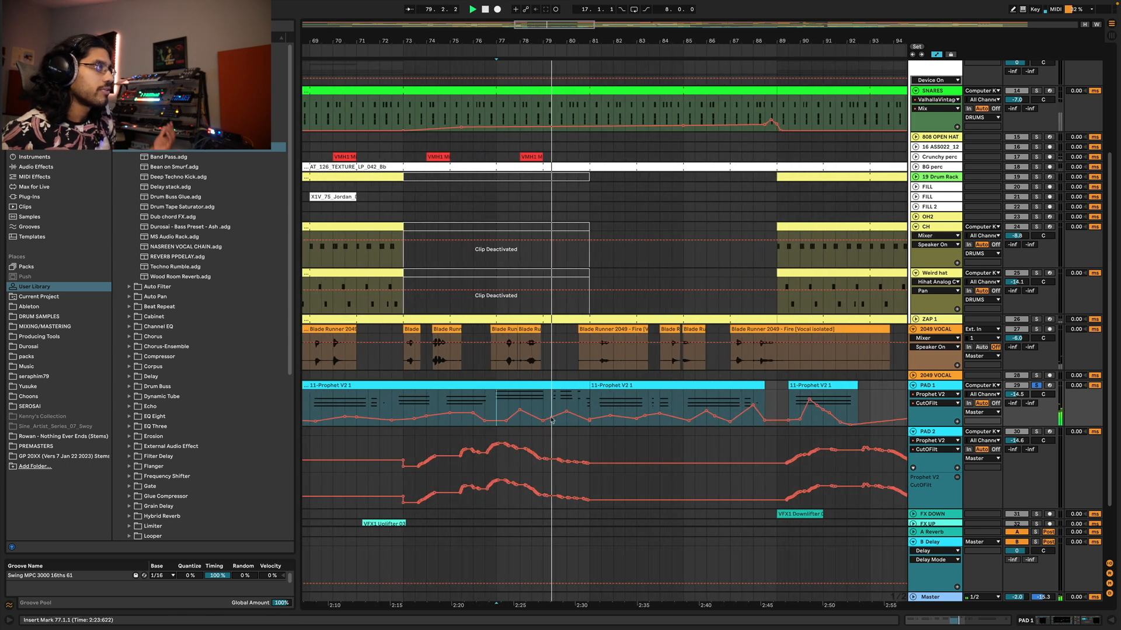
left_click_drag(549, 44, 551, 25)
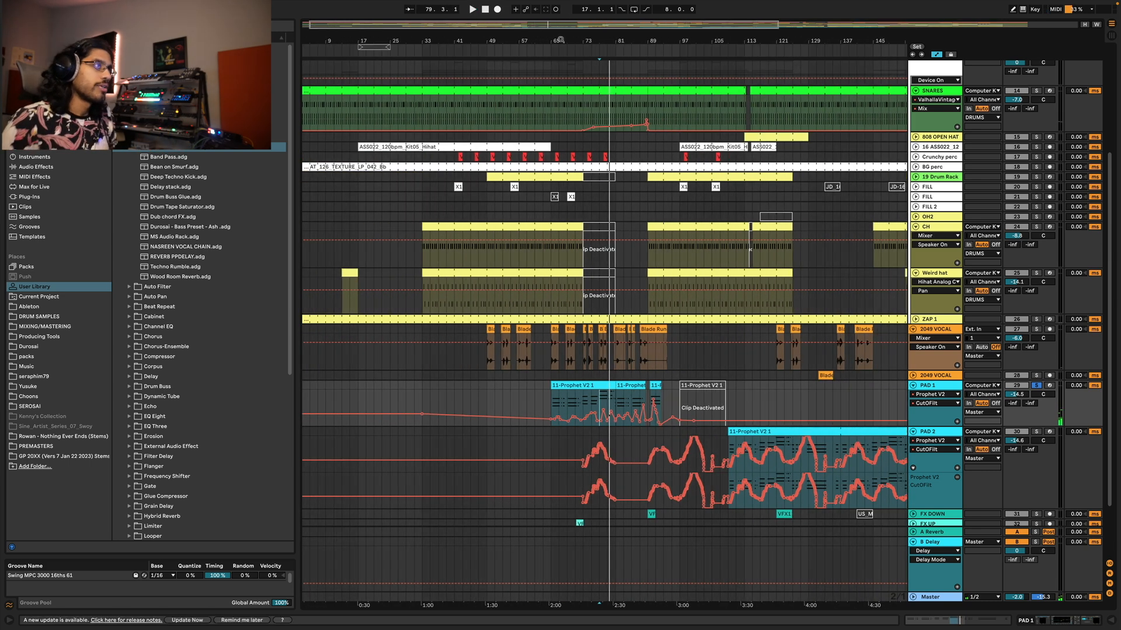
- Open PAD 2's Prophet V2 MIDI clip at bar 109 in an enlarged note editor
left_click_drag(677, 38, 680, 26)
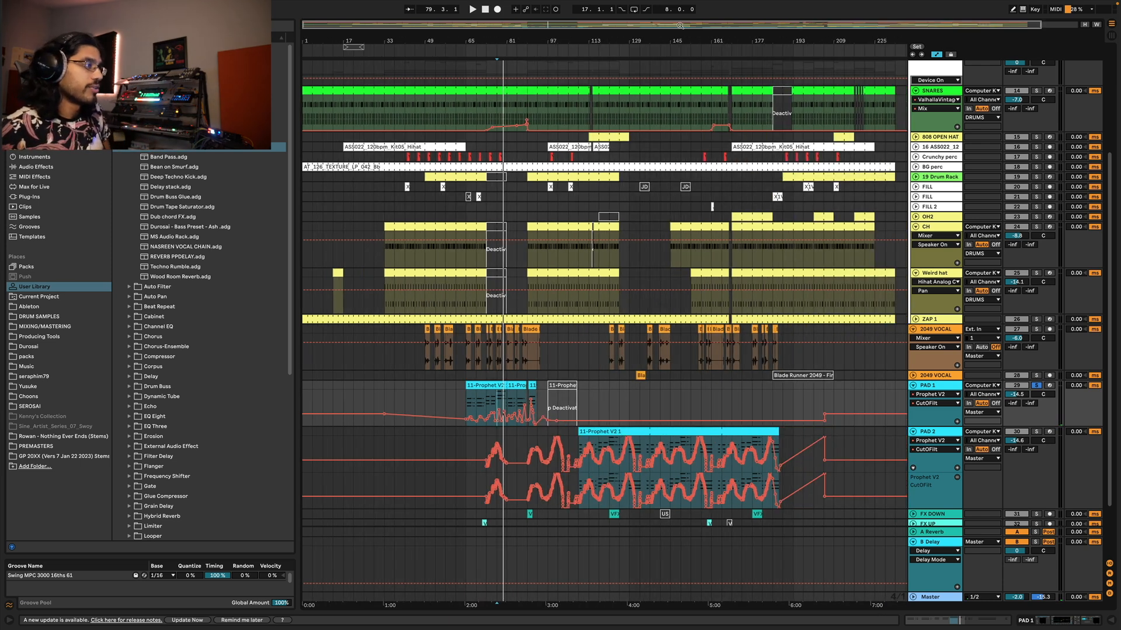
left_click_drag(680, 25, 623, 25)
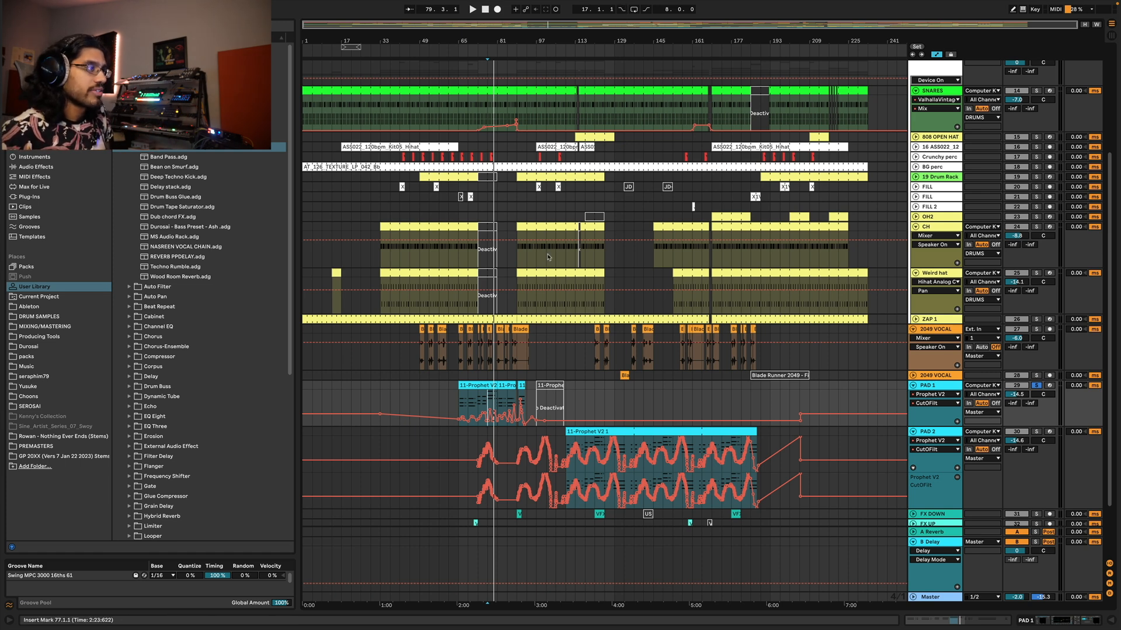
left_click_drag(569, 24, 758, 206)
double_click(577, 436)
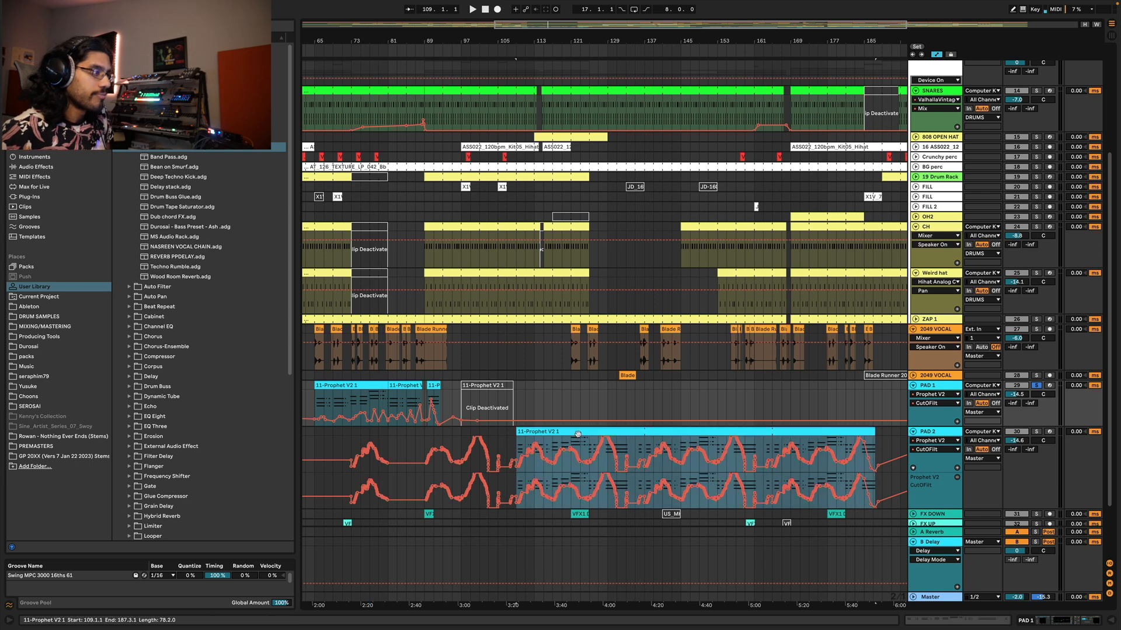
left_click_drag(578, 505, 512, 294)
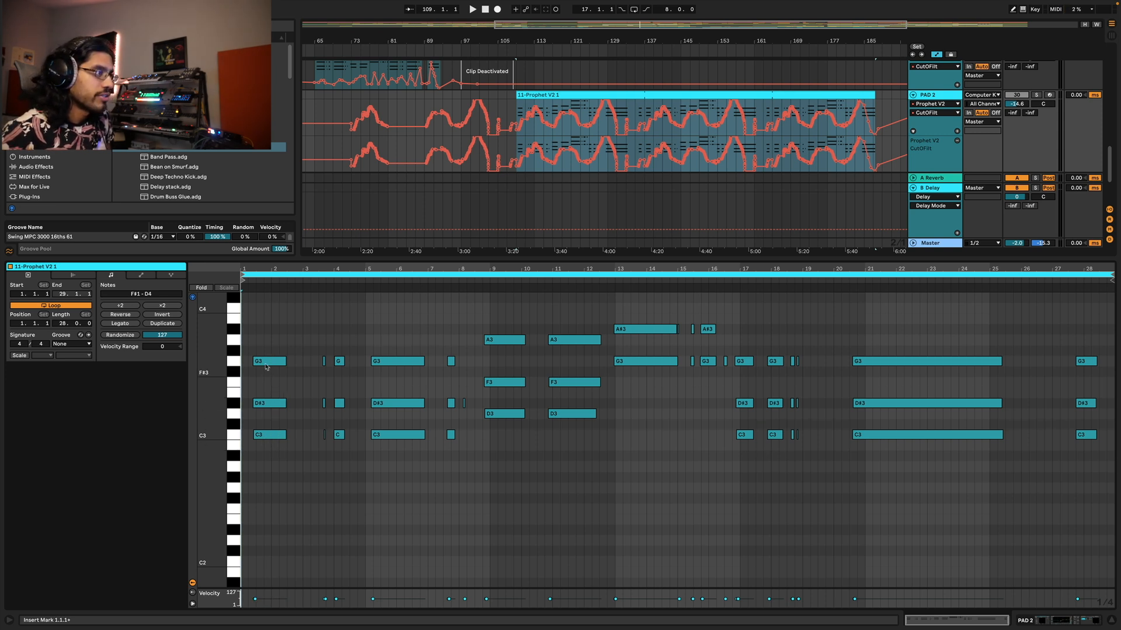
- Audition the G3 and A#3 notes near bar 13 of PAD 2's clip, and hide the clip view
left_click(630, 363)
left_click(631, 330)
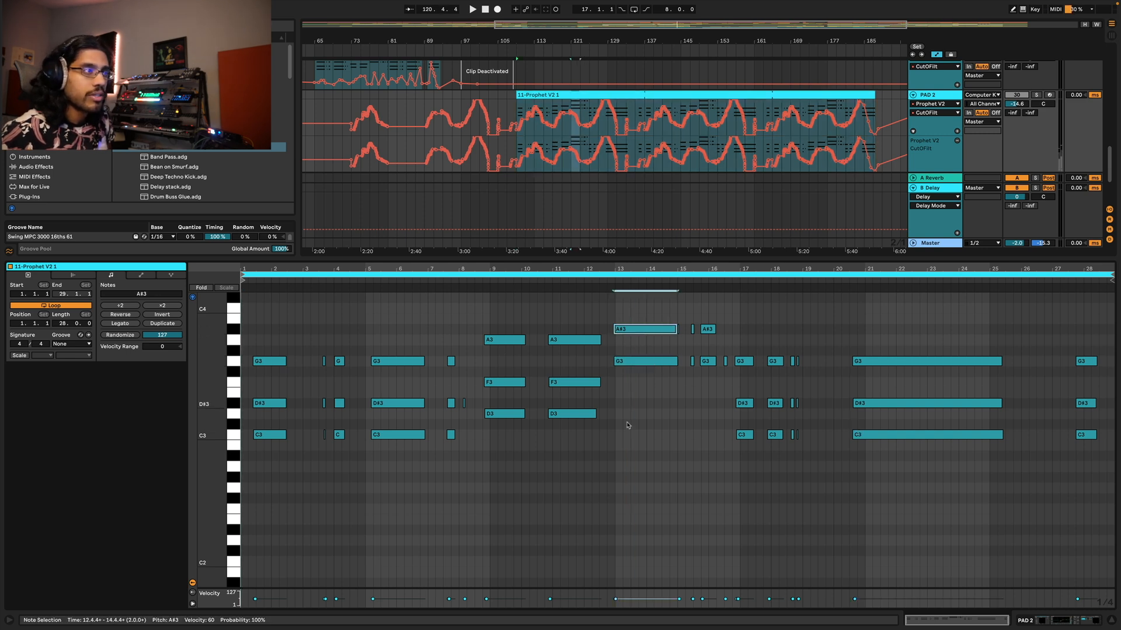
scroll(606, 454, "right", 1)
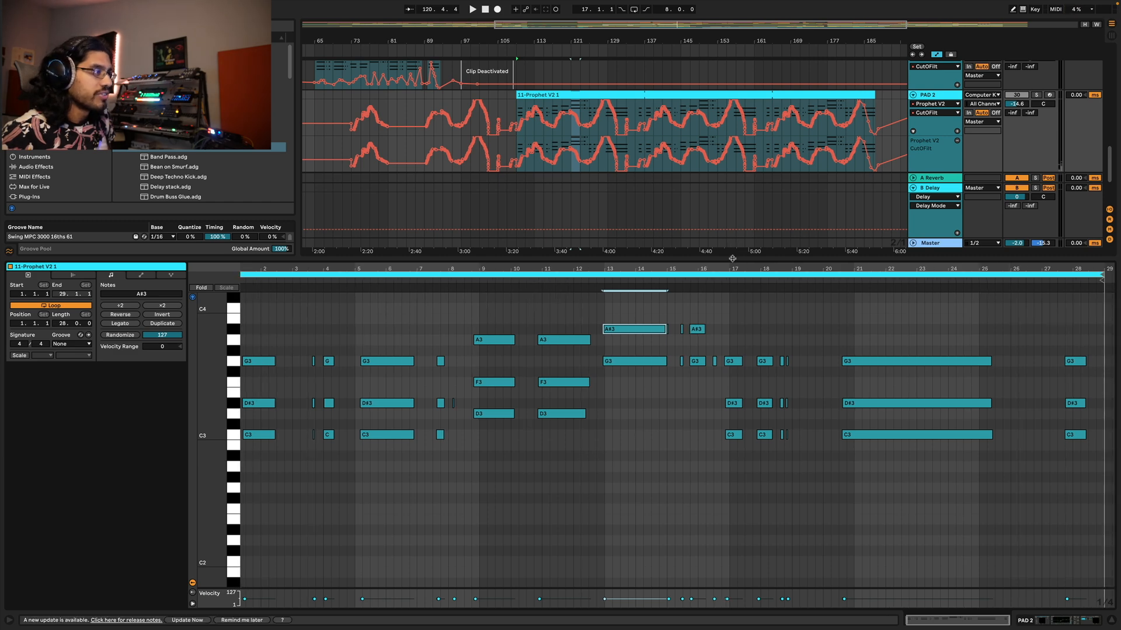
key("alt+super+l")
left_click(535, 366)
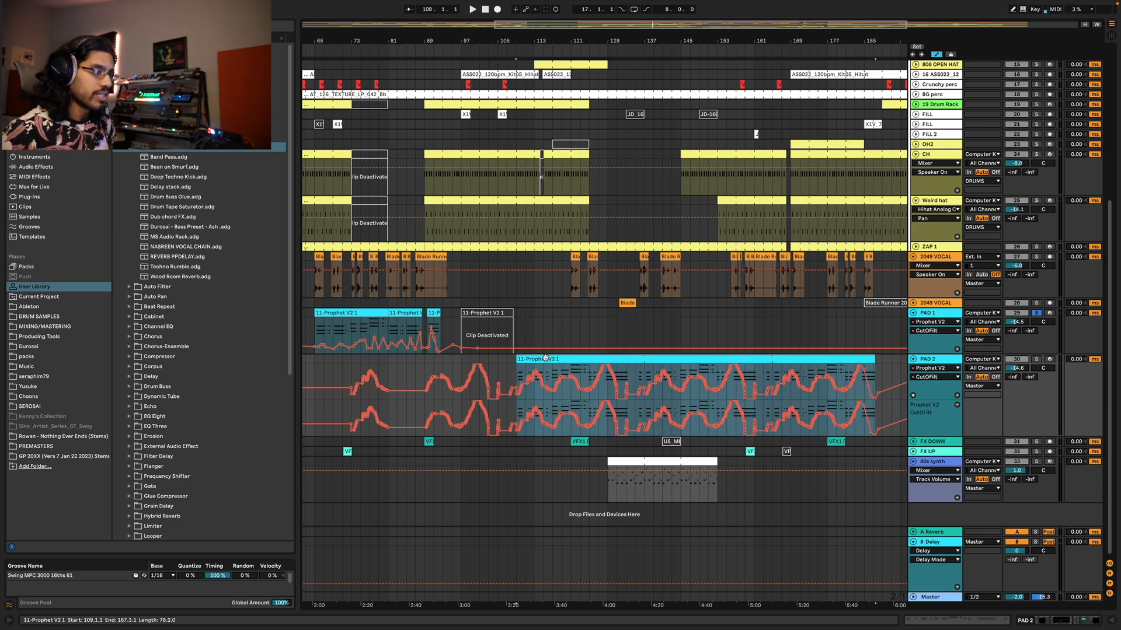
double_click(546, 357)
left_click_drag(607, 496, 564, 622)
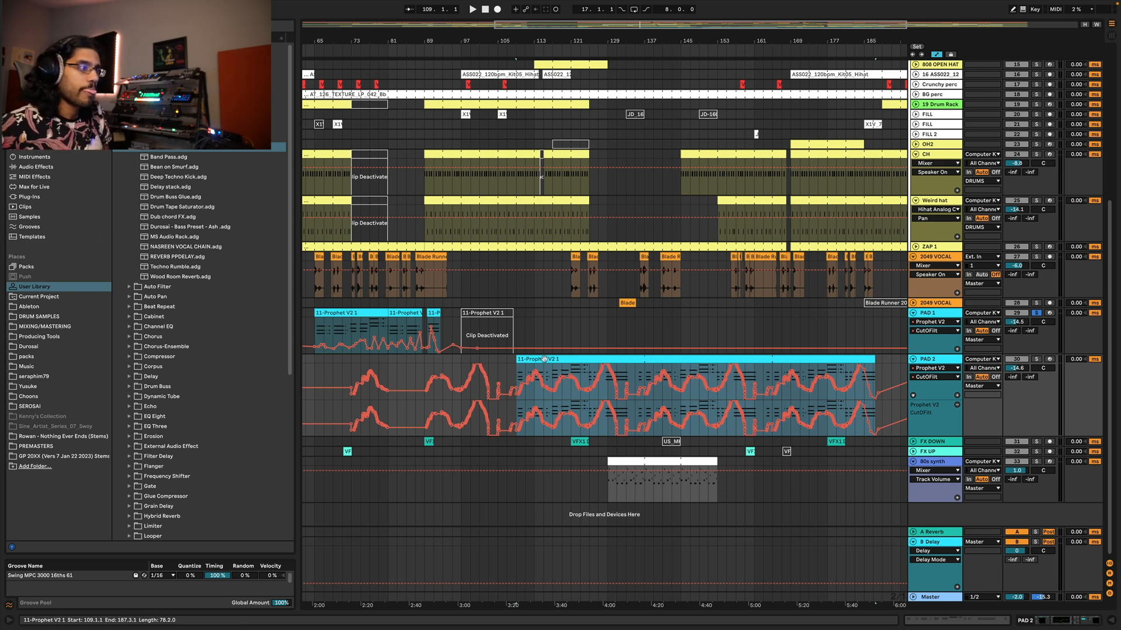
- Show PAD 2's device chain and examine its EQ Eight, Audio Effect Rack and Utility
double_click(937, 359)
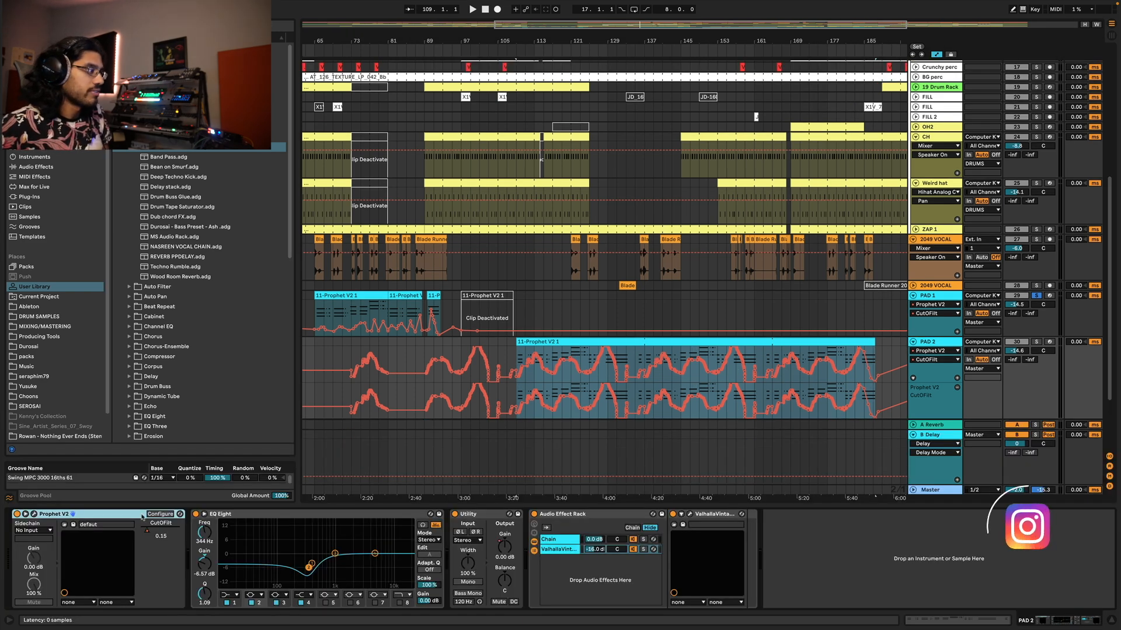
left_click(314, 570)
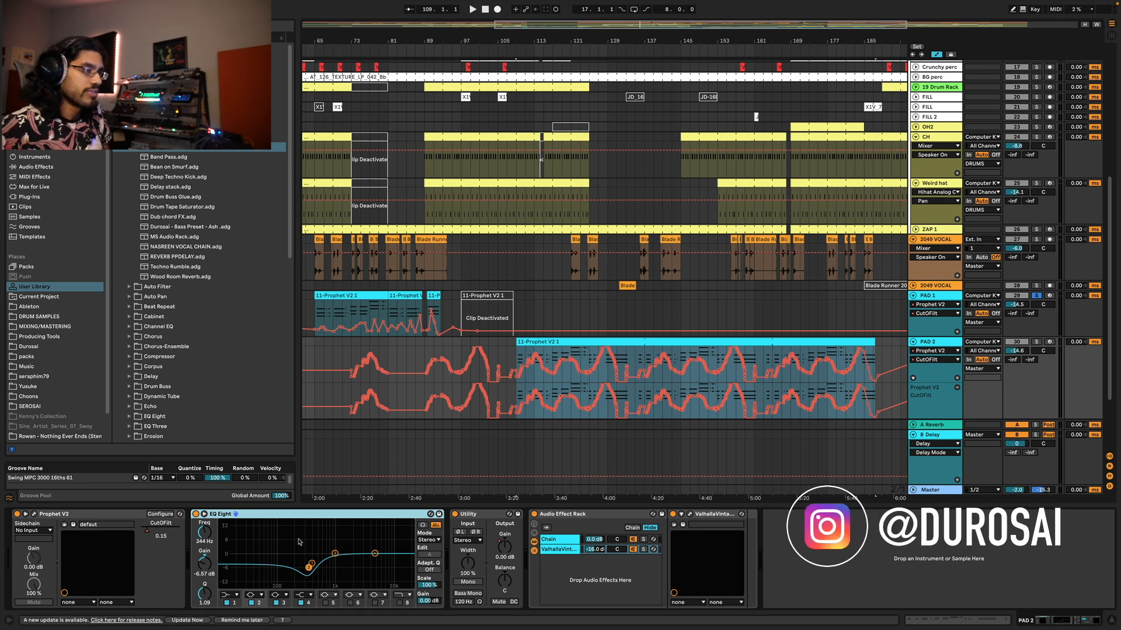
left_click(578, 522)
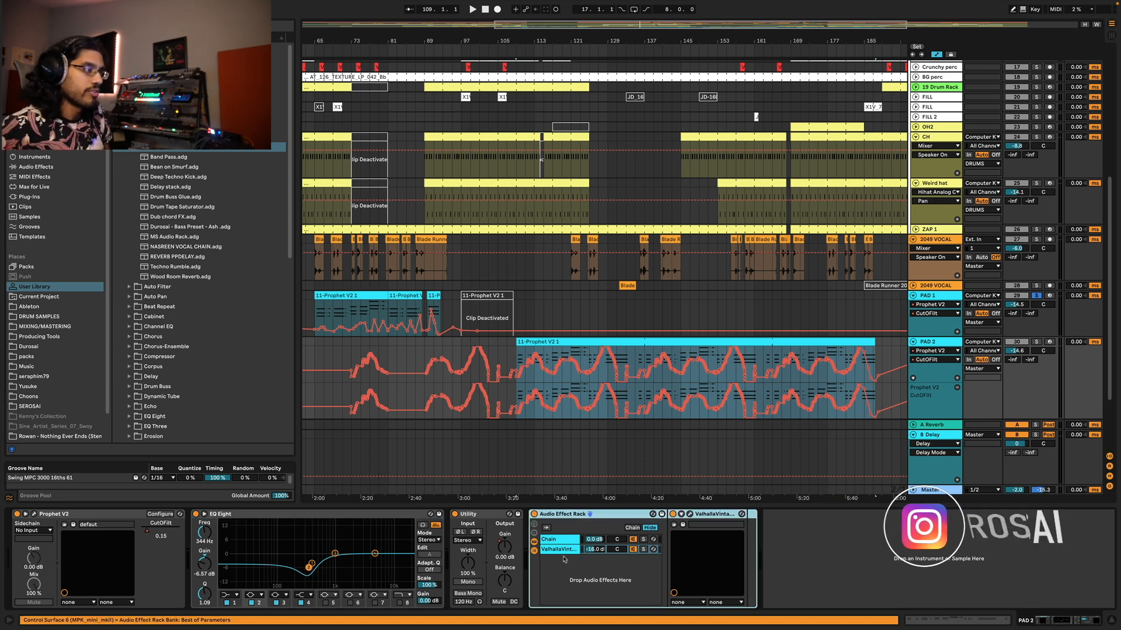
left_click(504, 557)
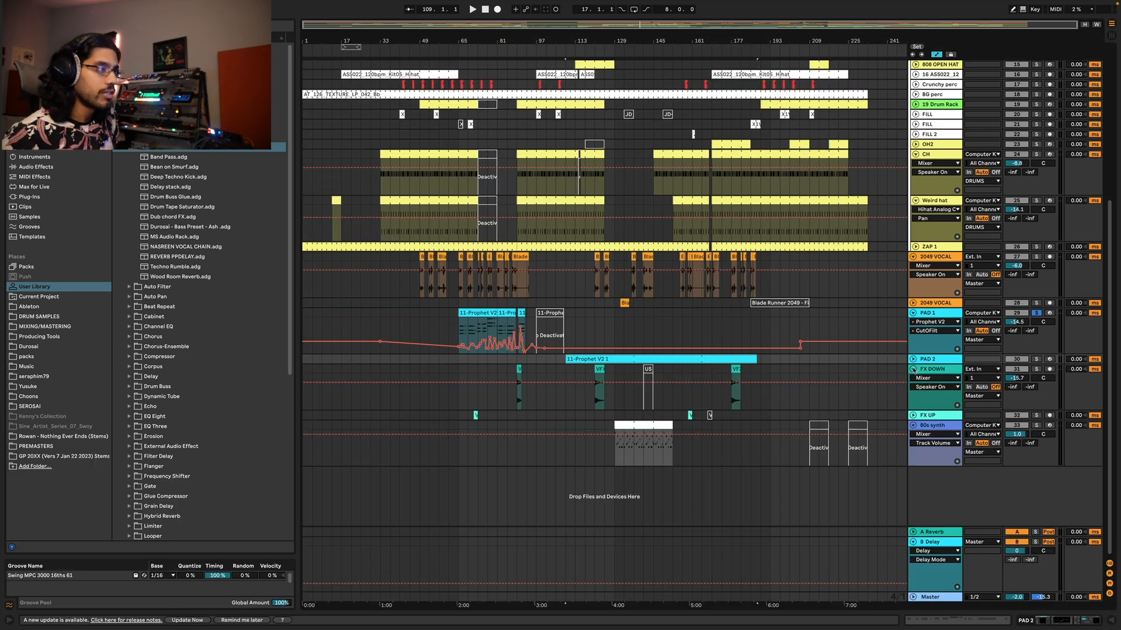
- Play the arrangement from the FX DOWN clip at bar 121
mouse_move(636, 19)
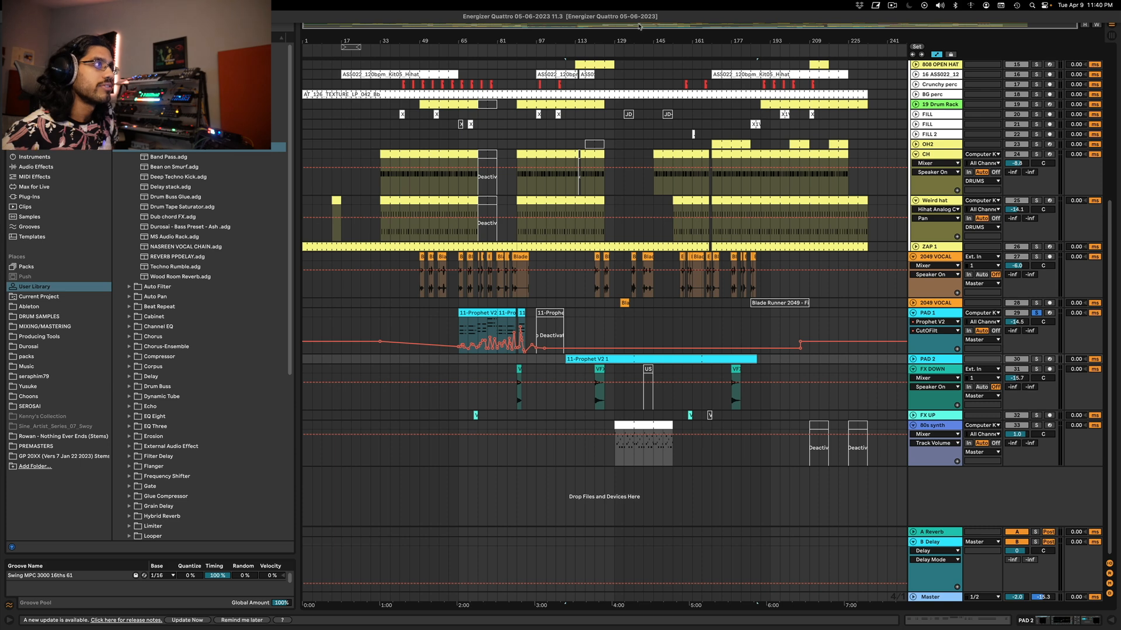
left_click(602, 400)
key("space")
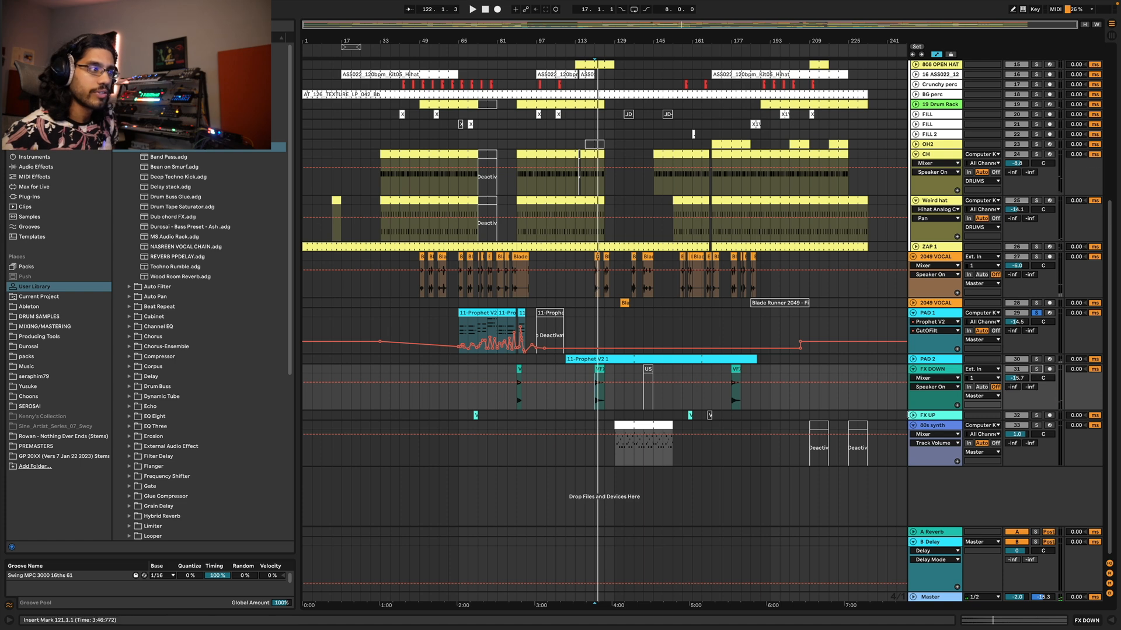
- Unfold the FX UP track and solo it in place of PAD 1
left_click(913, 416)
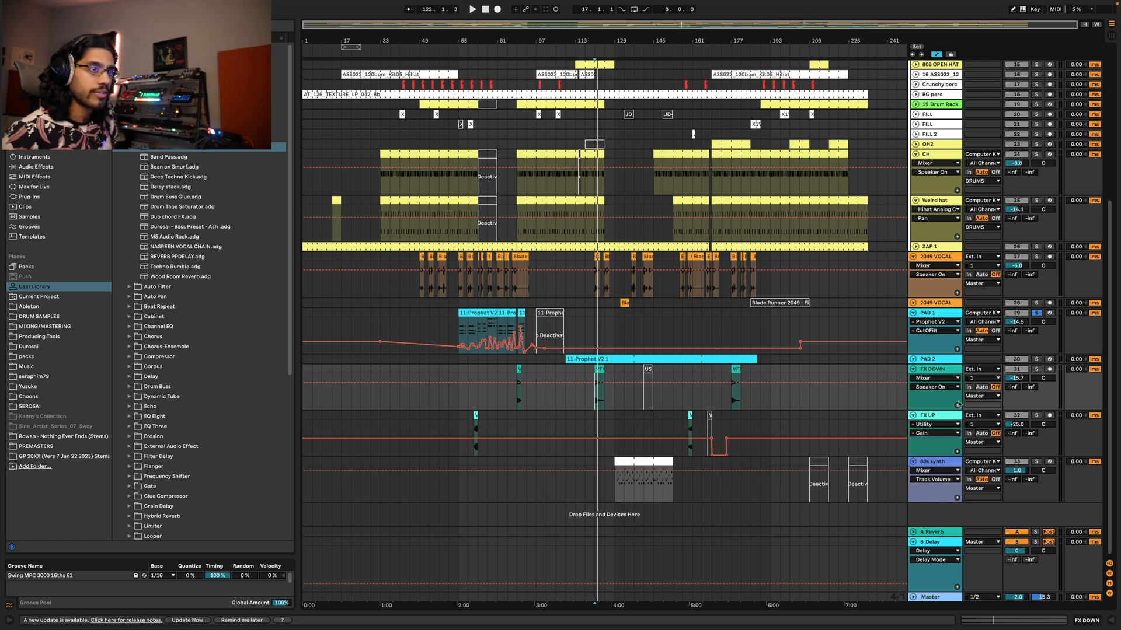
left_click(1036, 314)
left_click(1036, 416)
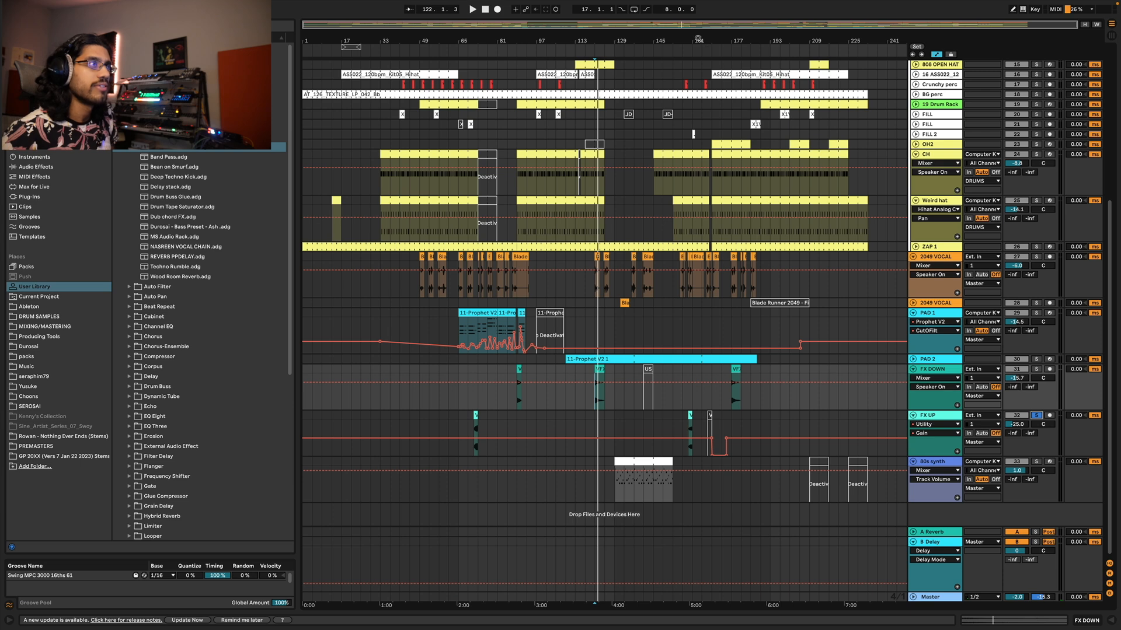
- Play the soloed FX UP track from the start of its clip at bar 159
key("plus")
key("plus")
scroll(593, 387, "right", 3)
scroll(595, 388, "right", 1)
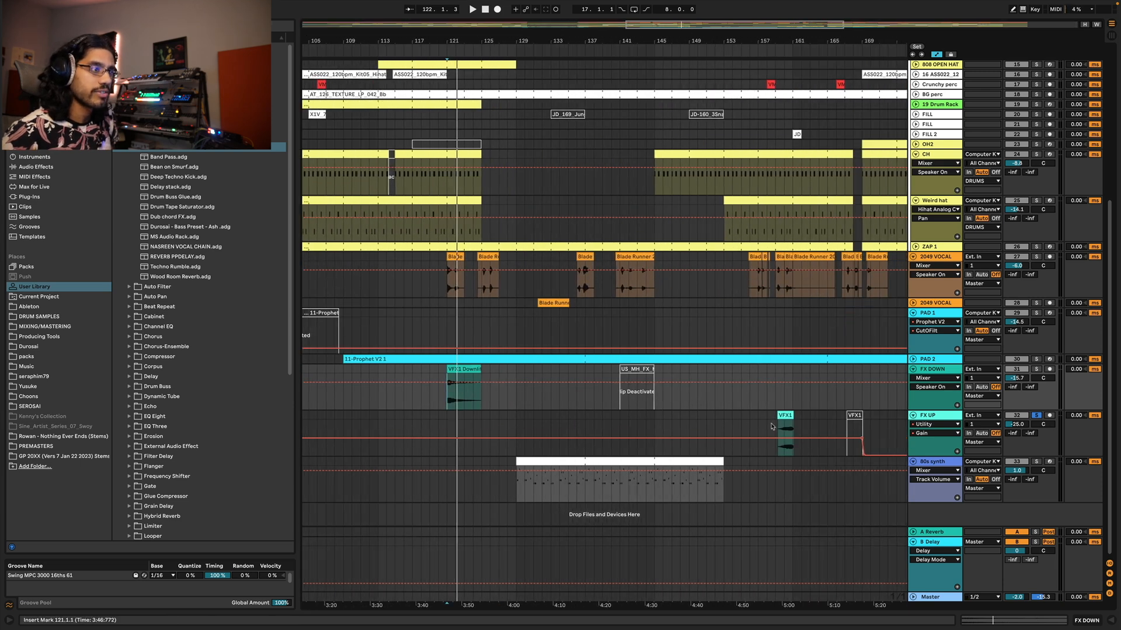
left_click(781, 431)
key("space")
left_click(776, 431)
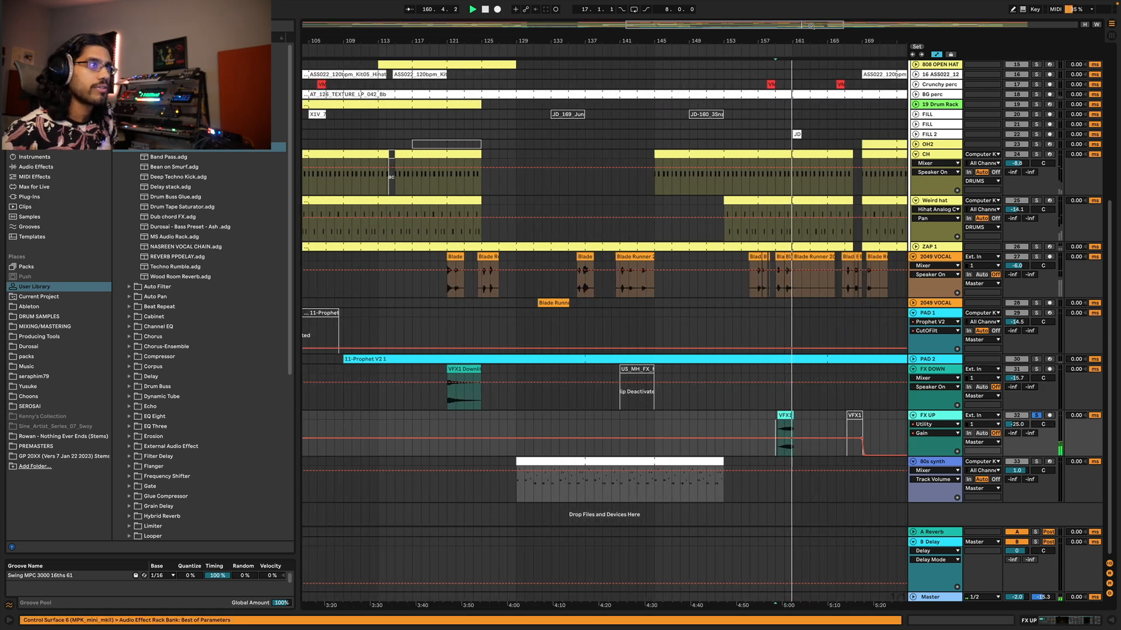
- Switch the solo from FX UP to the 80s synth track and play its clip from bar 129
key("minus")
key("minus")
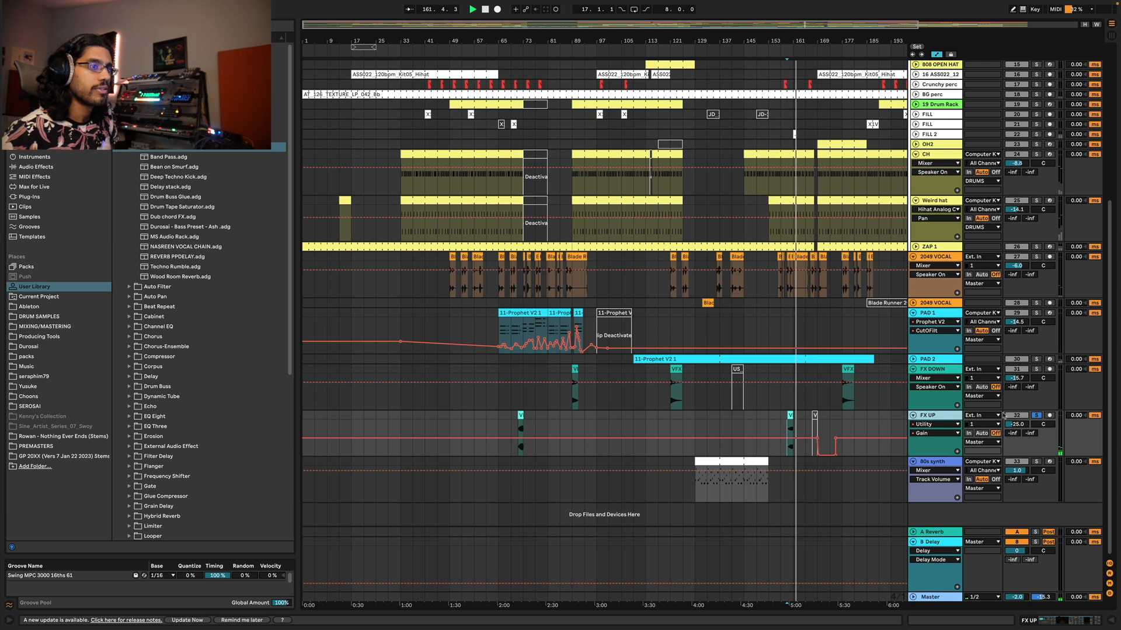
left_click(1037, 414)
left_click(1036, 461)
key("space")
left_click(693, 501)
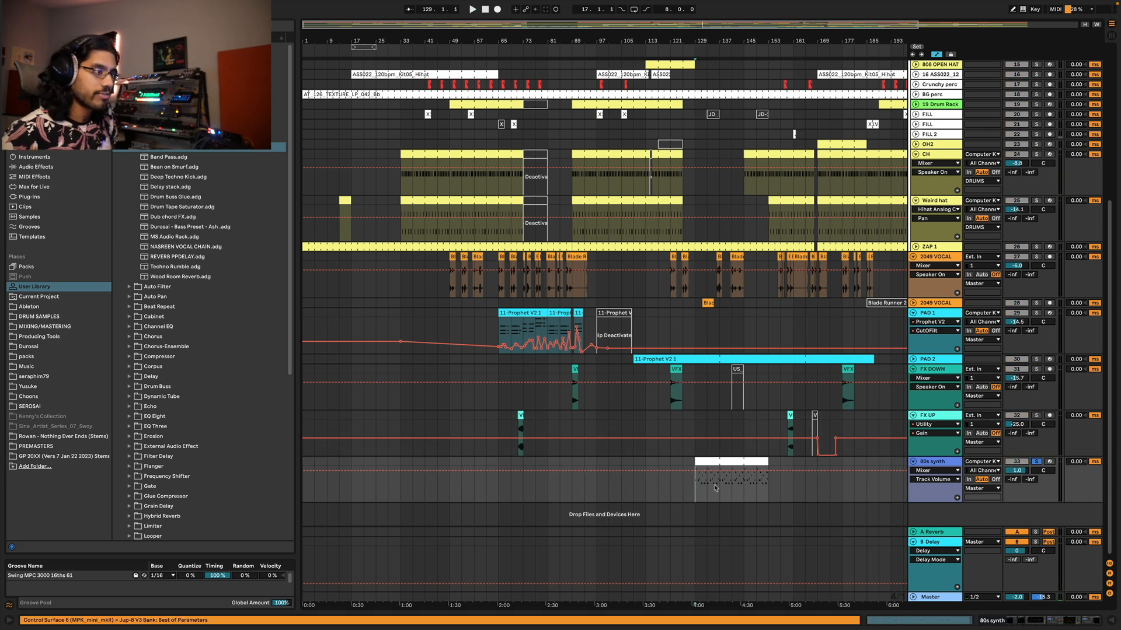
left_click_drag(702, 30, 767, 132)
key("space")
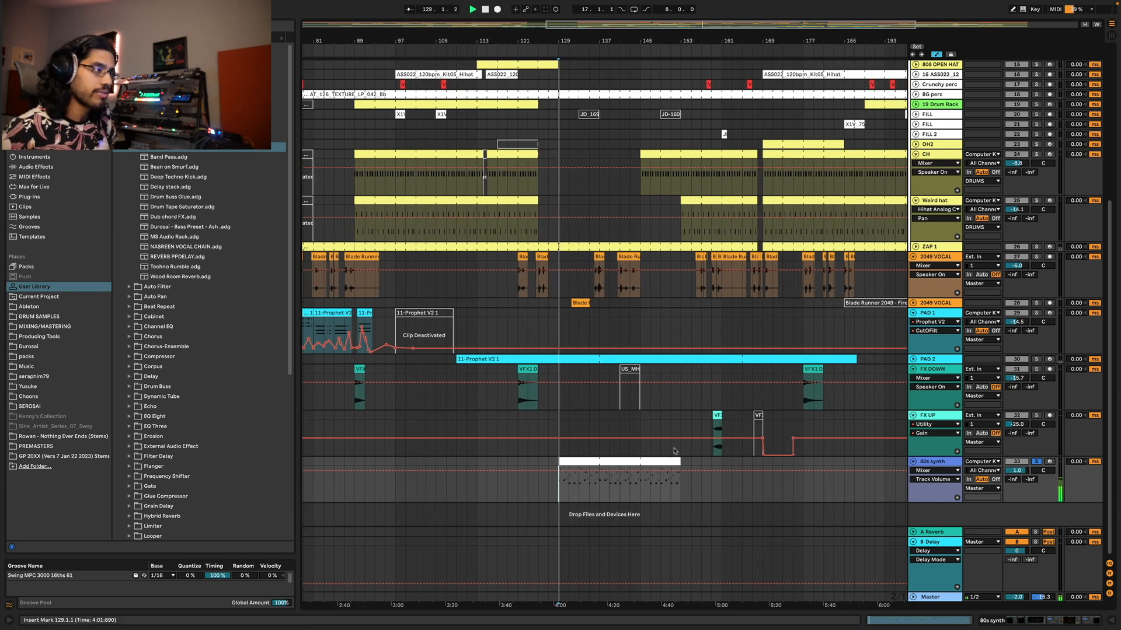
- Show the 80s synth's device chain during playback and examine it back to the Jup-8 V3 instrument
double_click(950, 464)
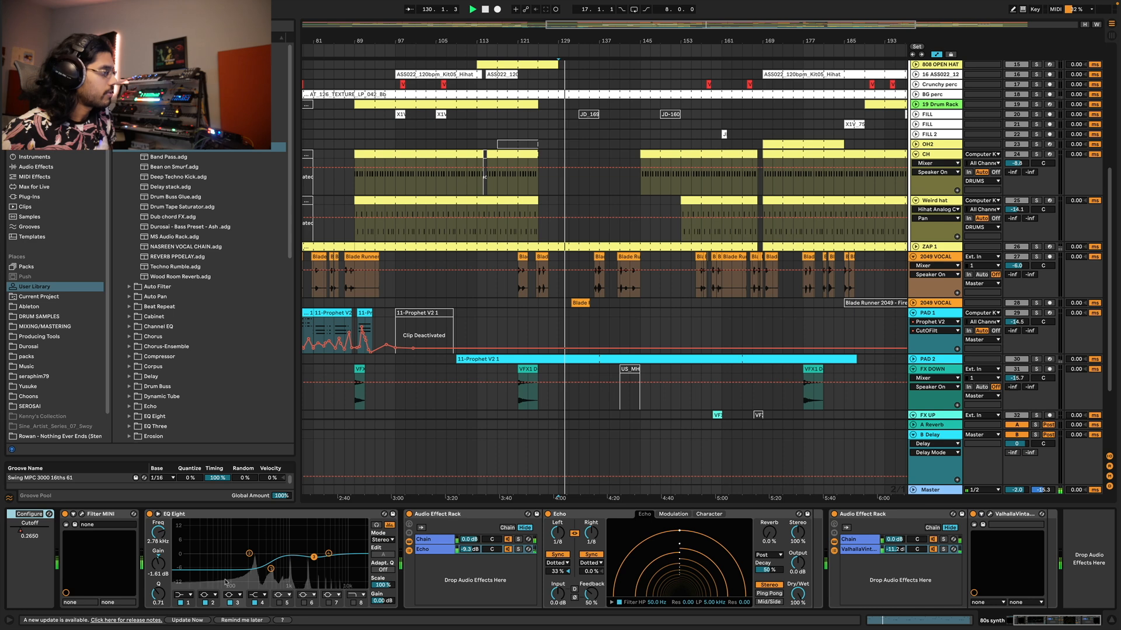
scroll(245, 548, "left", 3)
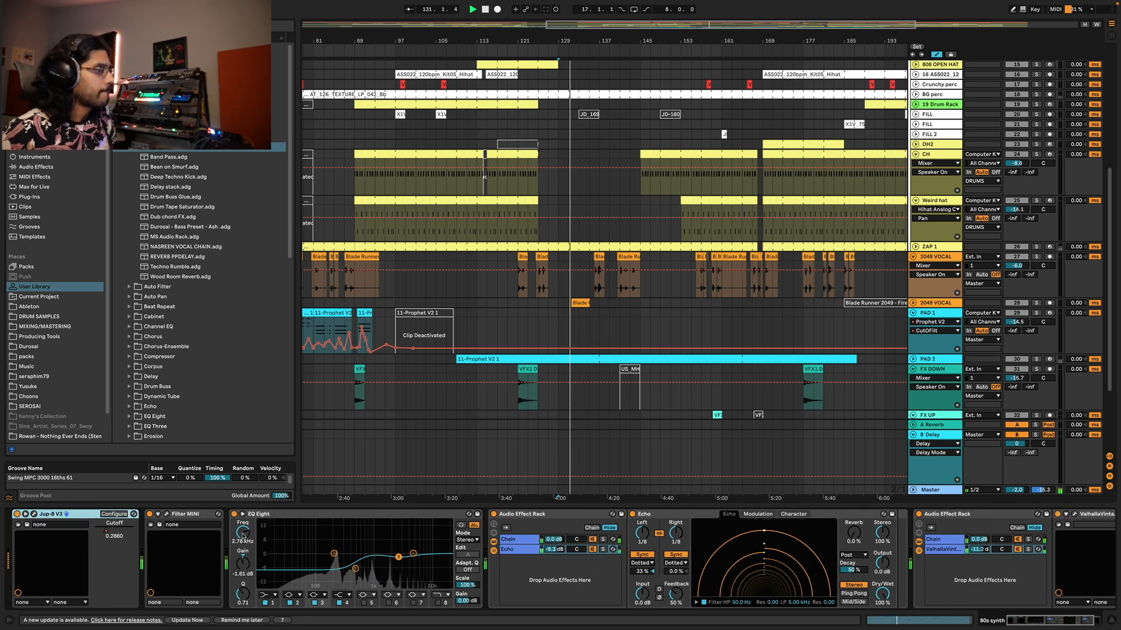
scroll(570, 325, "down", 2)
scroll(571, 324, "down", 2)
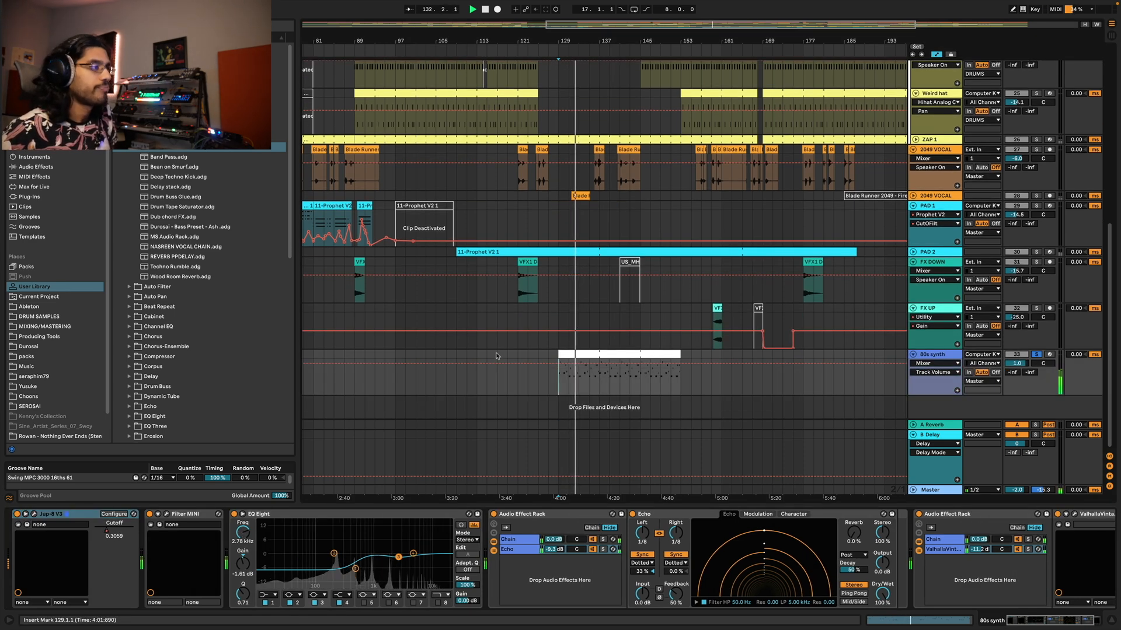
- Open the 80s synth's MIDI clip and enlarge the note editor to examine its notes, reducing it again when finished
left_click(584, 351)
double_click(583, 351)
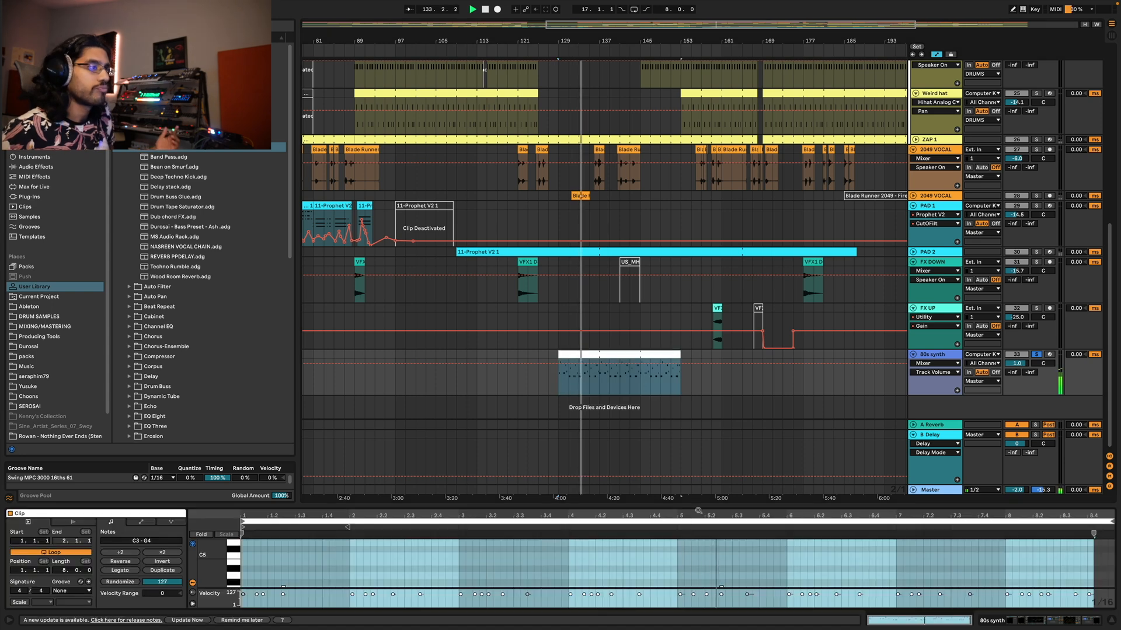
left_click_drag(704, 503, 704, 323)
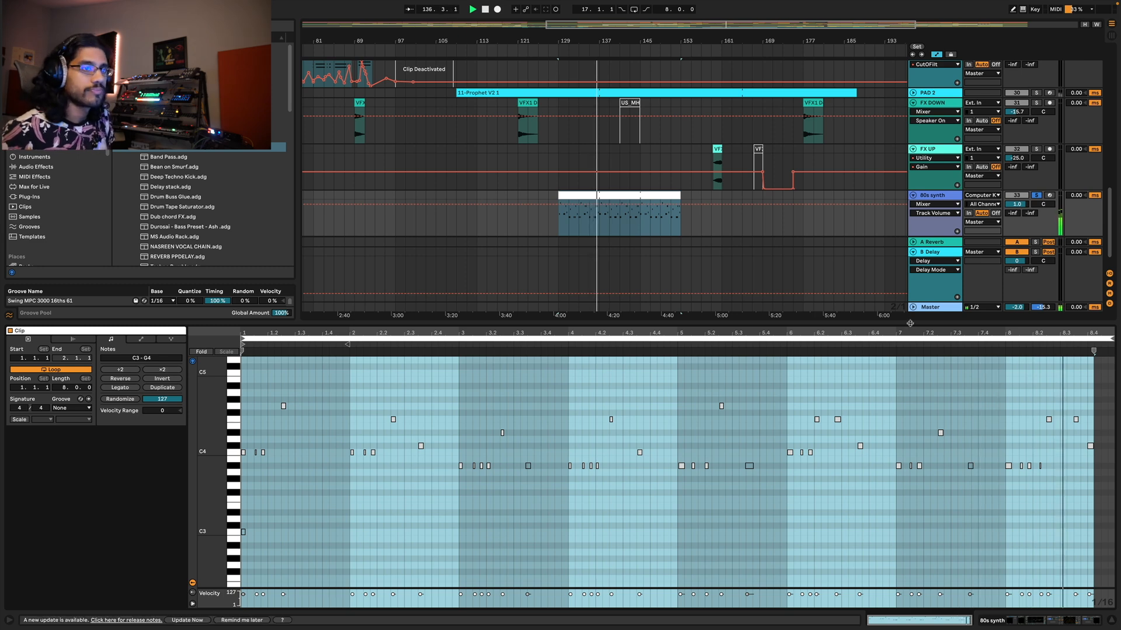
left_click_drag(910, 323, 910, 443)
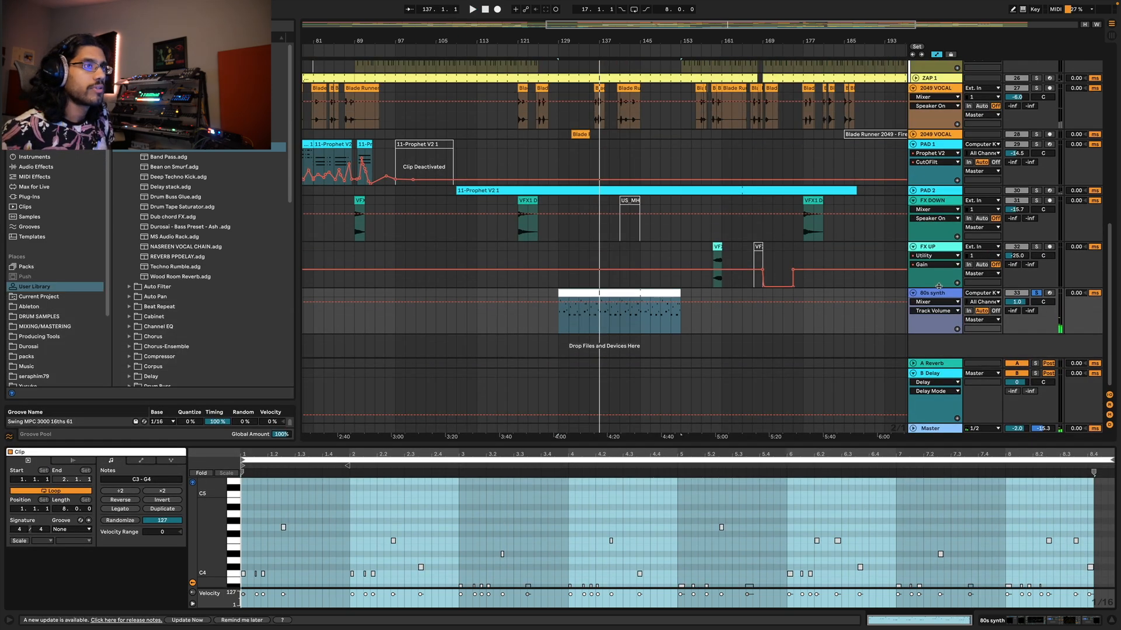
- Open the 80s synth's Jup-8 V3 instrument window to review its Bass Lead preset, and close it
double_click(940, 292)
left_click(34, 515)
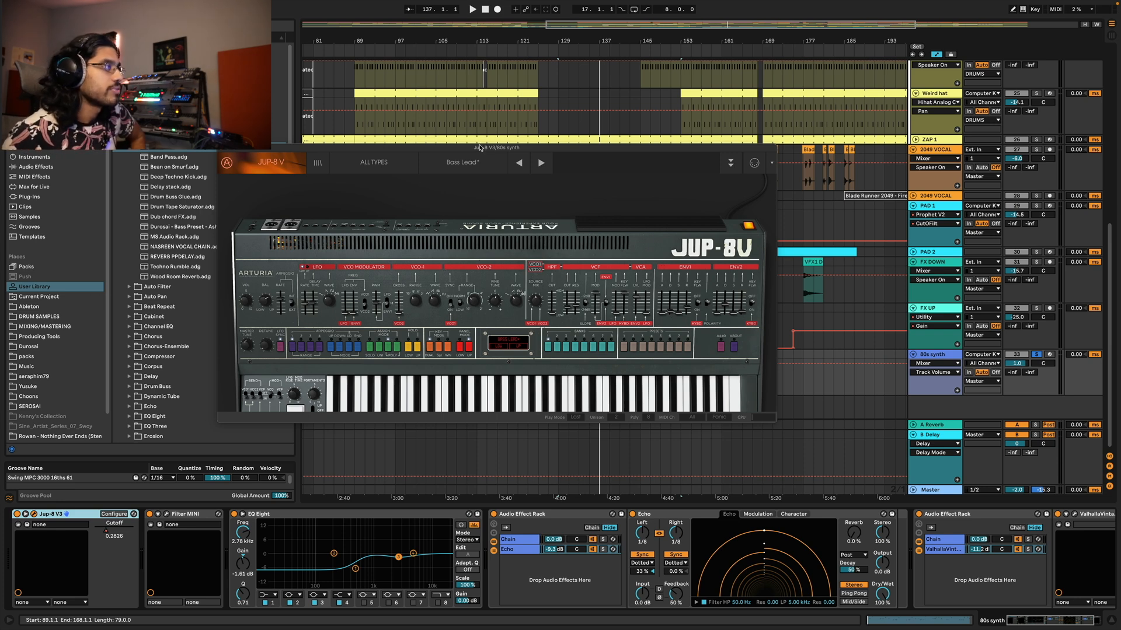
left_click_drag(480, 148, 474, 162)
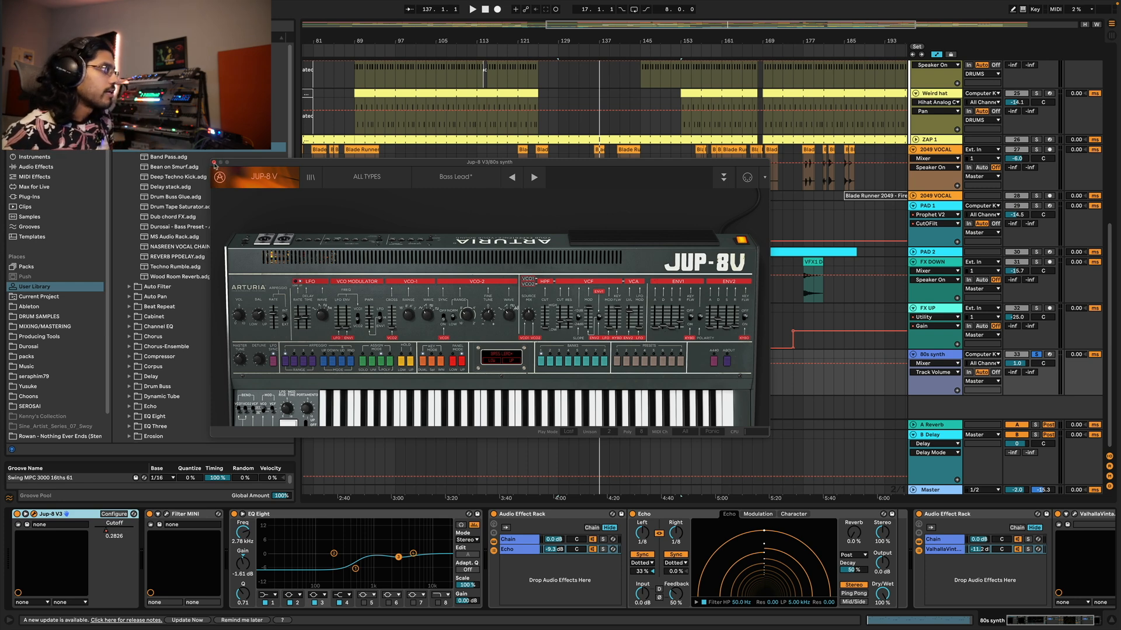
left_click(213, 163)
- Open the 80s synth's Filter MINI window to examine its cutoff frequency, close it, and select the EQ Eight
left_click(169, 517)
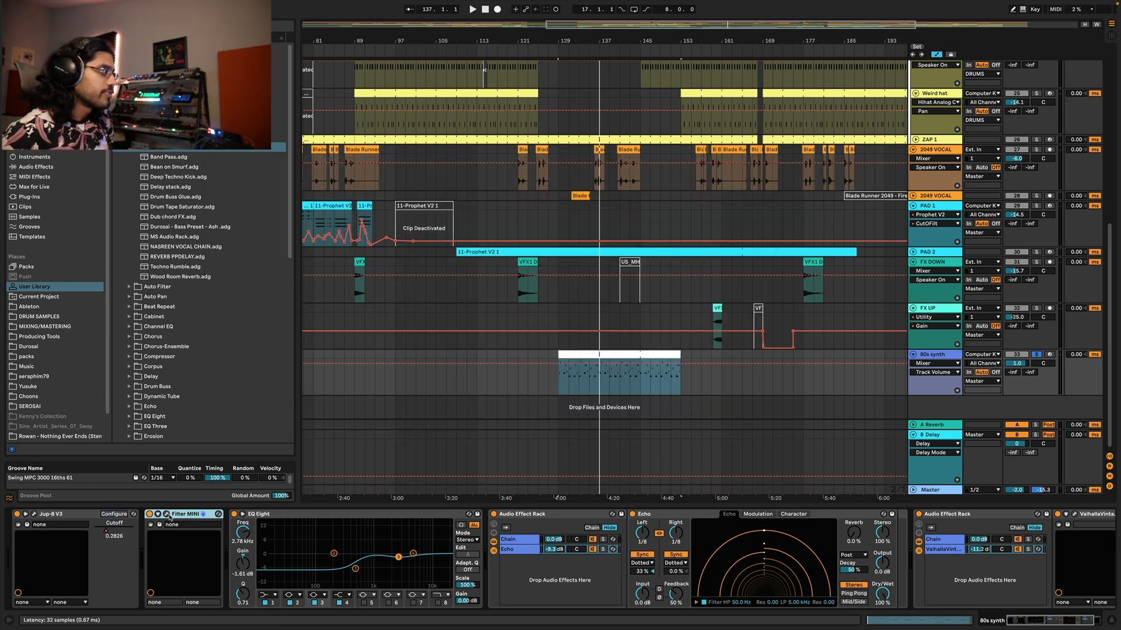
left_click(168, 515)
left_click_drag(367, 160, 453, 166)
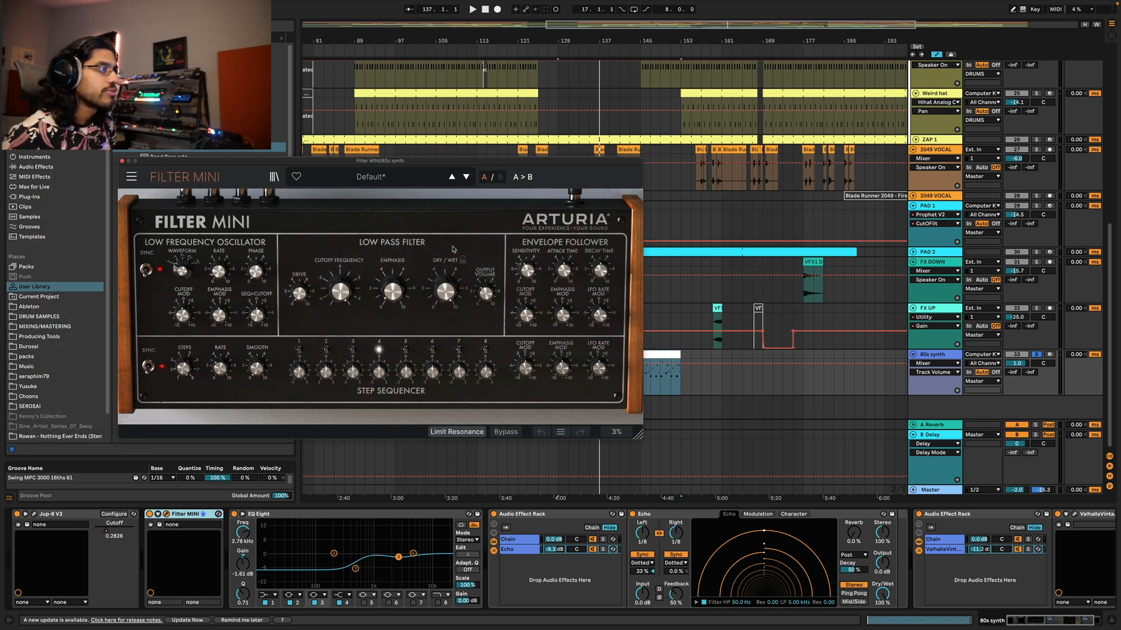
left_click(941, 363)
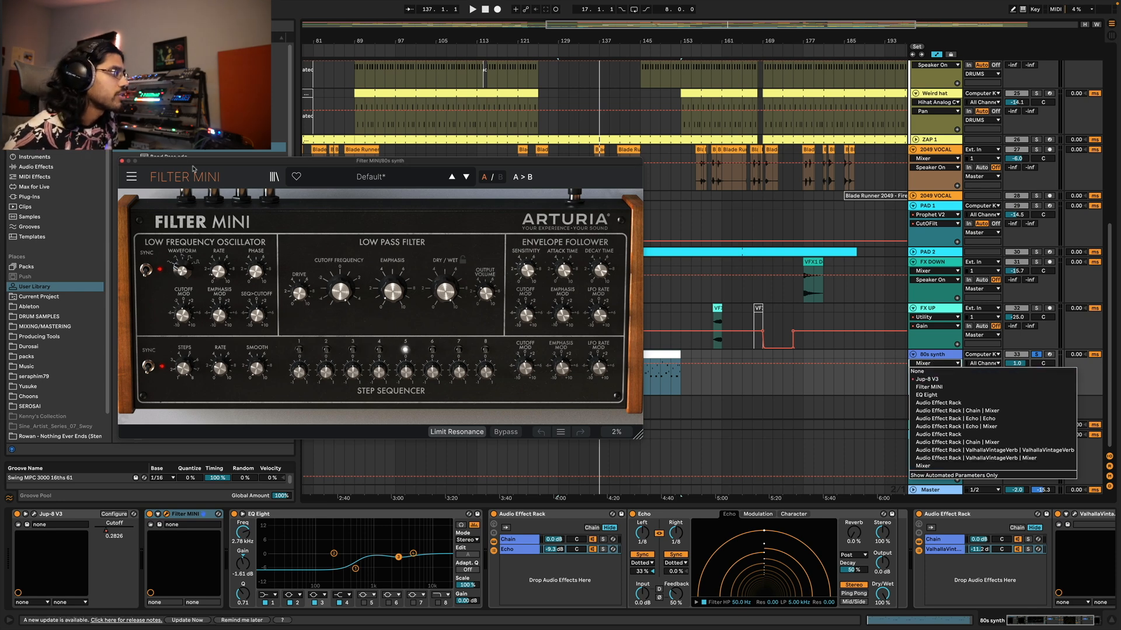
mouse_move(343, 297)
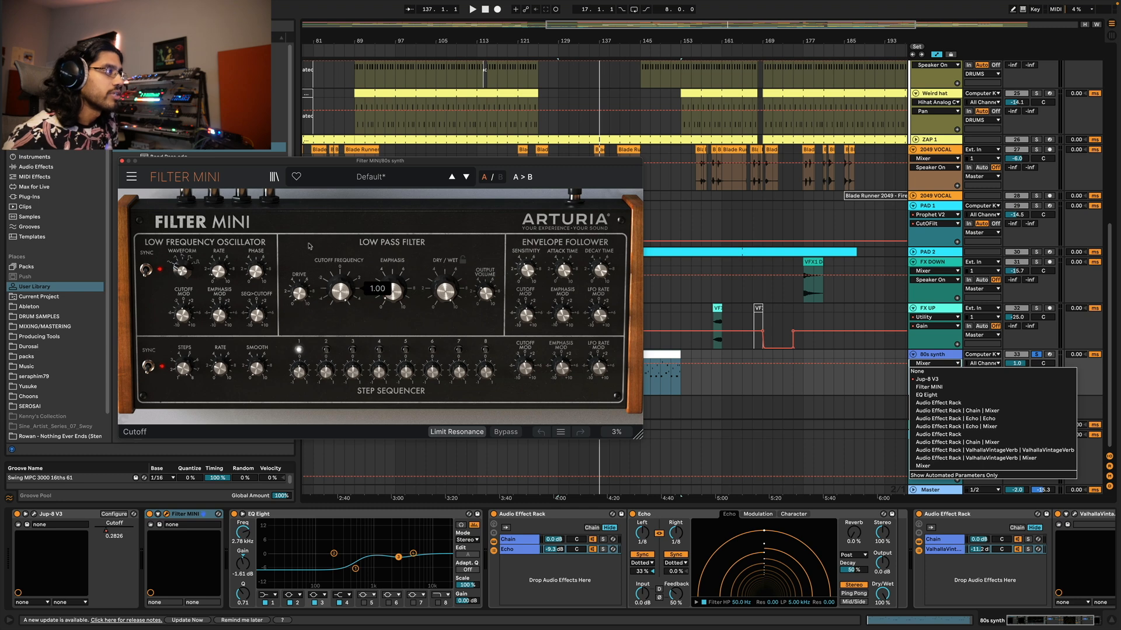
left_click(122, 161)
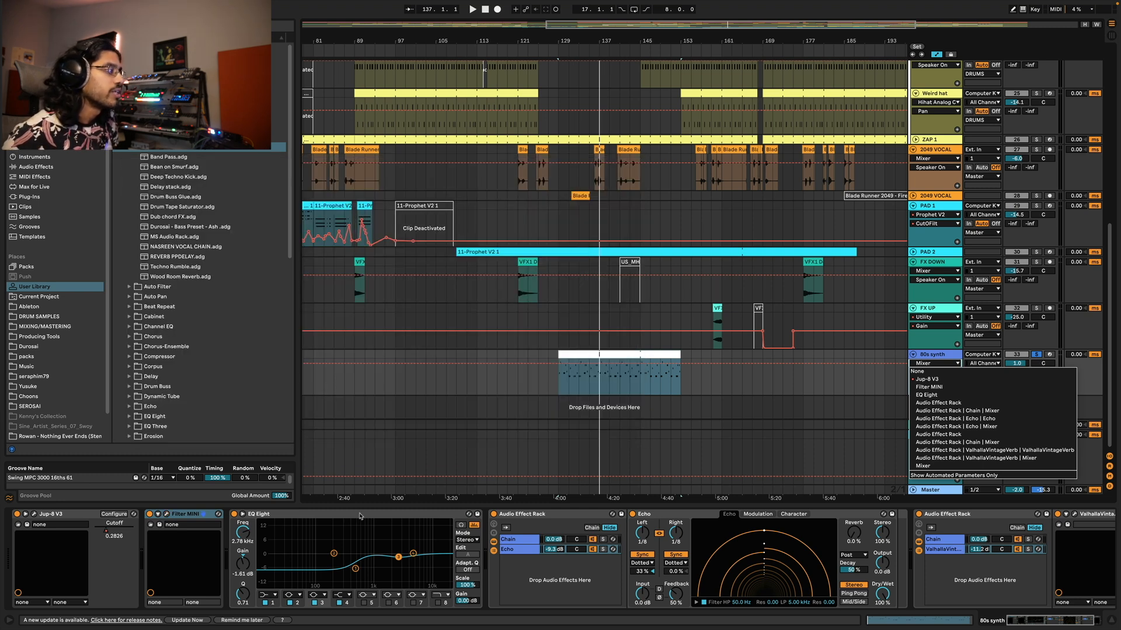
left_click(304, 517)
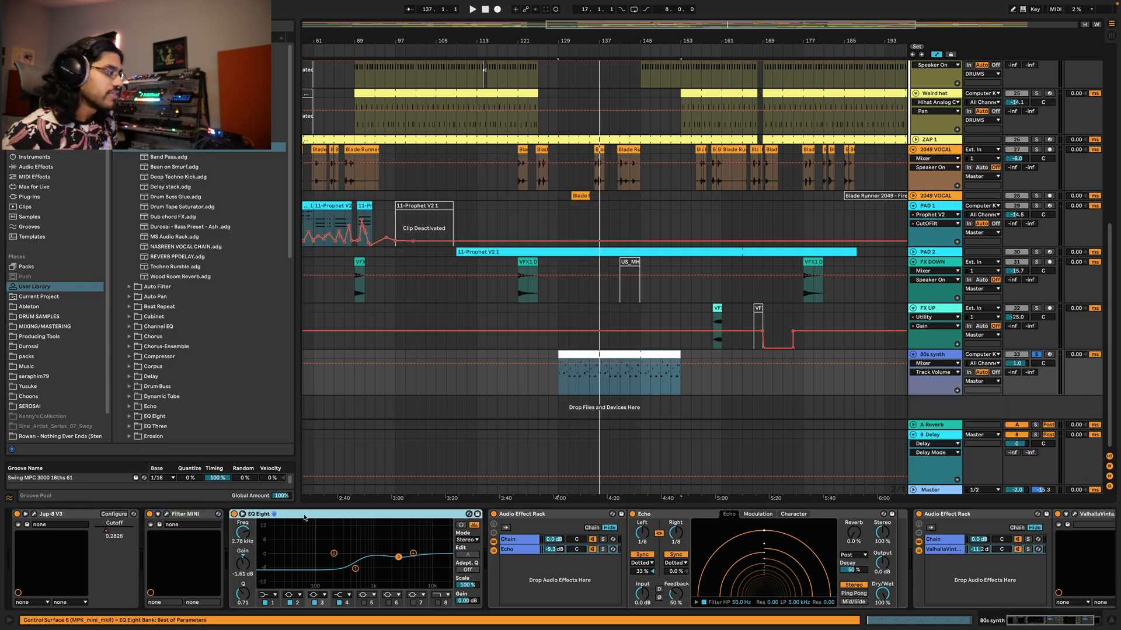
- Select the 80s synth's Echo effect rack and examine the remaining devices through to the ValhallaVintageVerb rack
left_click(519, 517)
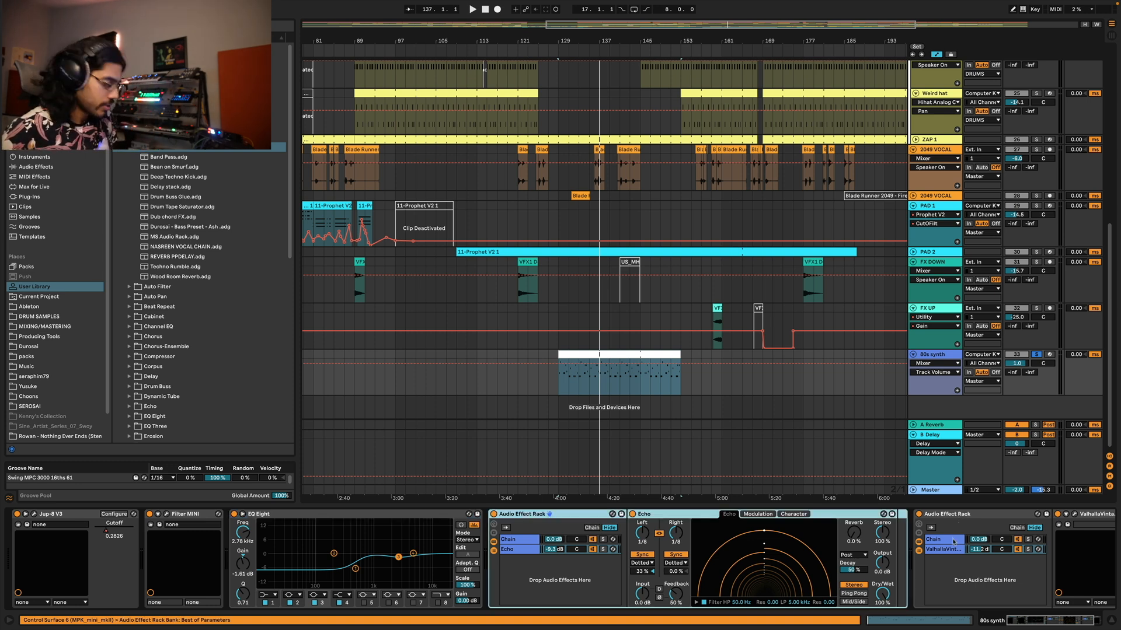
scroll(953, 541, "right", 3)
left_click(949, 357)
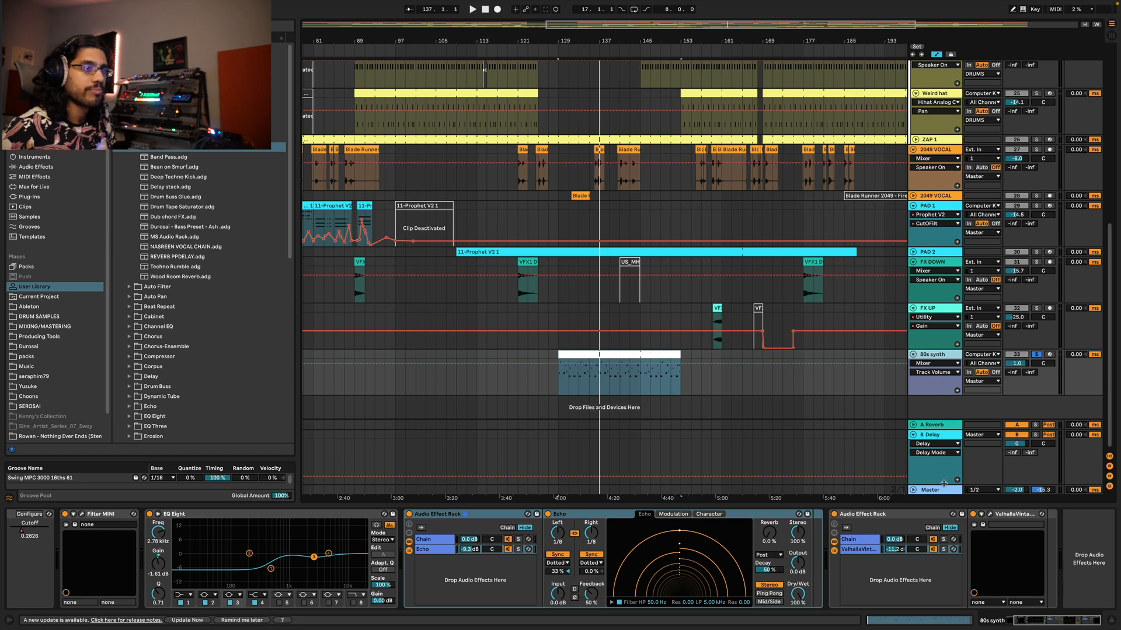
- Show the Master track's device chain and open Ozone 9 to examine the Imager's band crossovers and stereo widths, closing it when finished
left_click(925, 490)
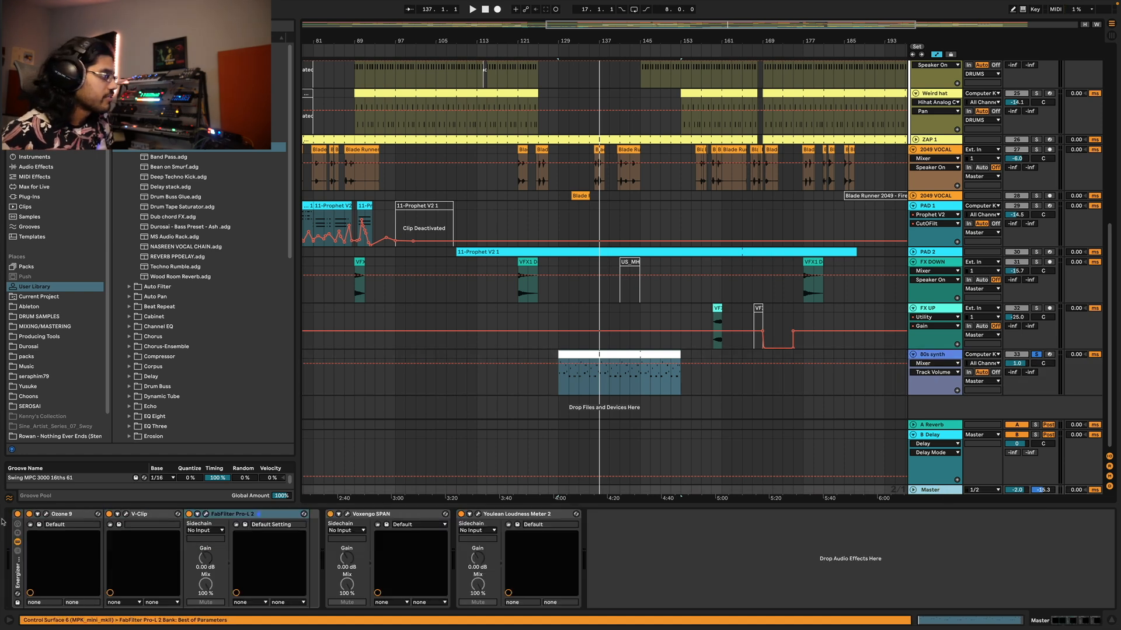
left_click(46, 515)
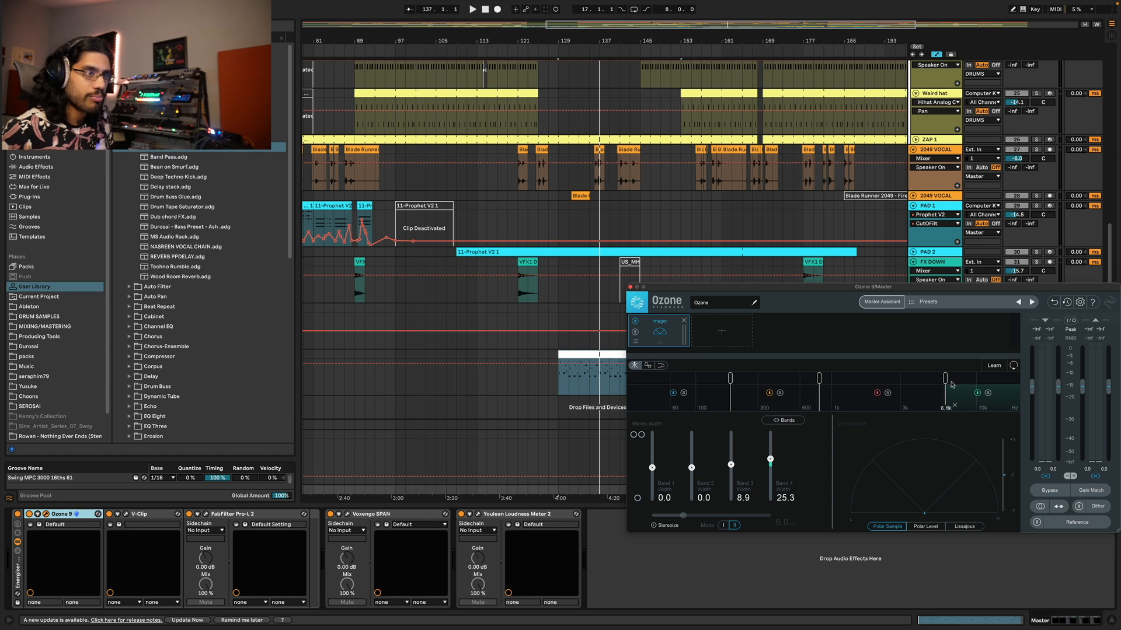
mouse_move(823, 384)
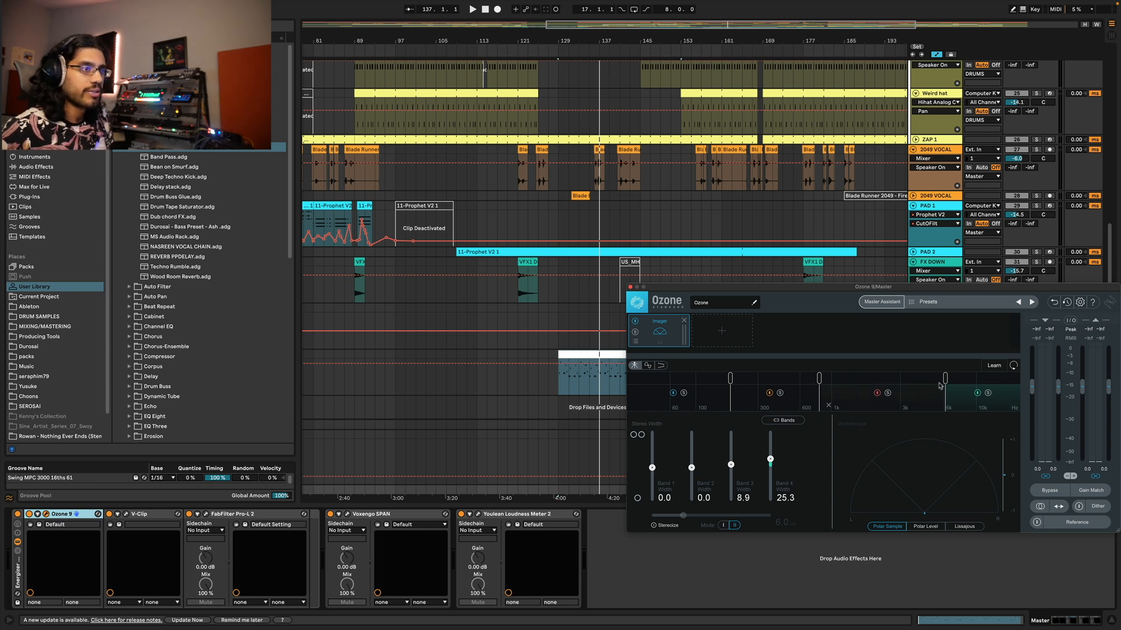
left_click(630, 288)
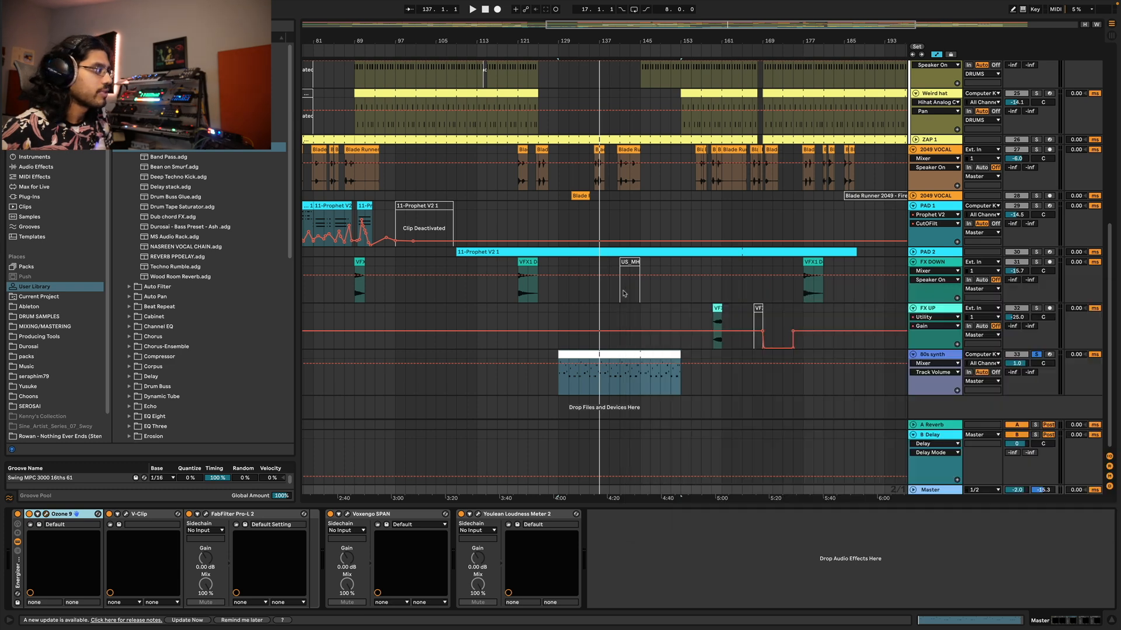
- Open the Master track's V-Clip window to review its Shaper and Visualizer views, and close it
left_click(120, 524)
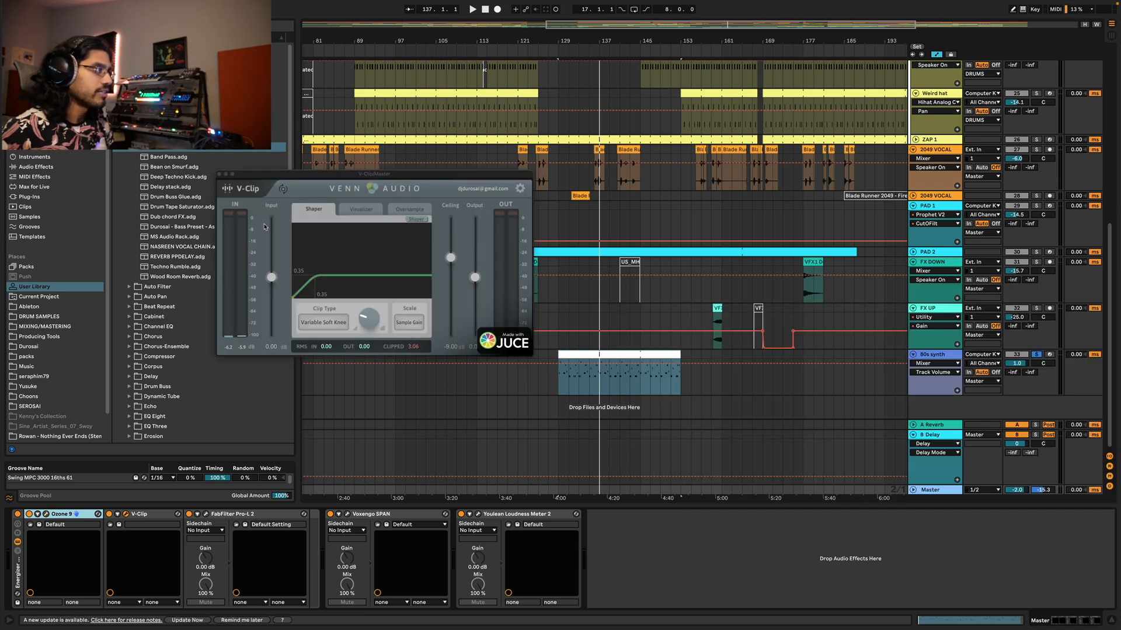
left_click(347, 210)
left_click(219, 174)
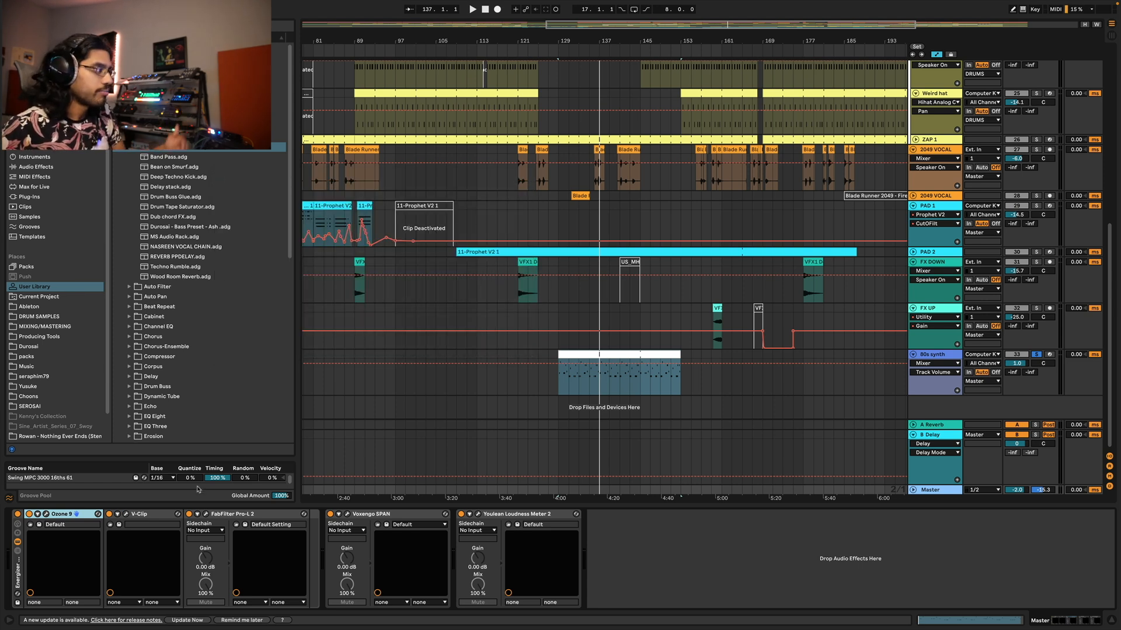
- Open the Master track's FabFilter Pro-L 2 window to review its limiter settings, close it, and show the full arrangement from the first tracks
left_click(205, 514)
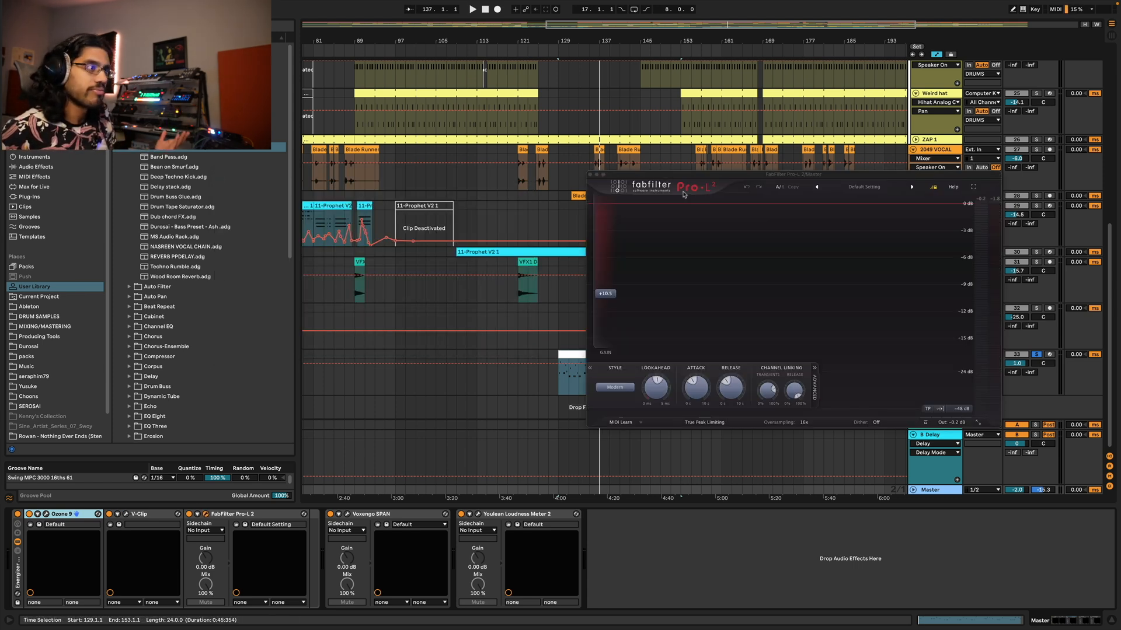
left_click(590, 176)
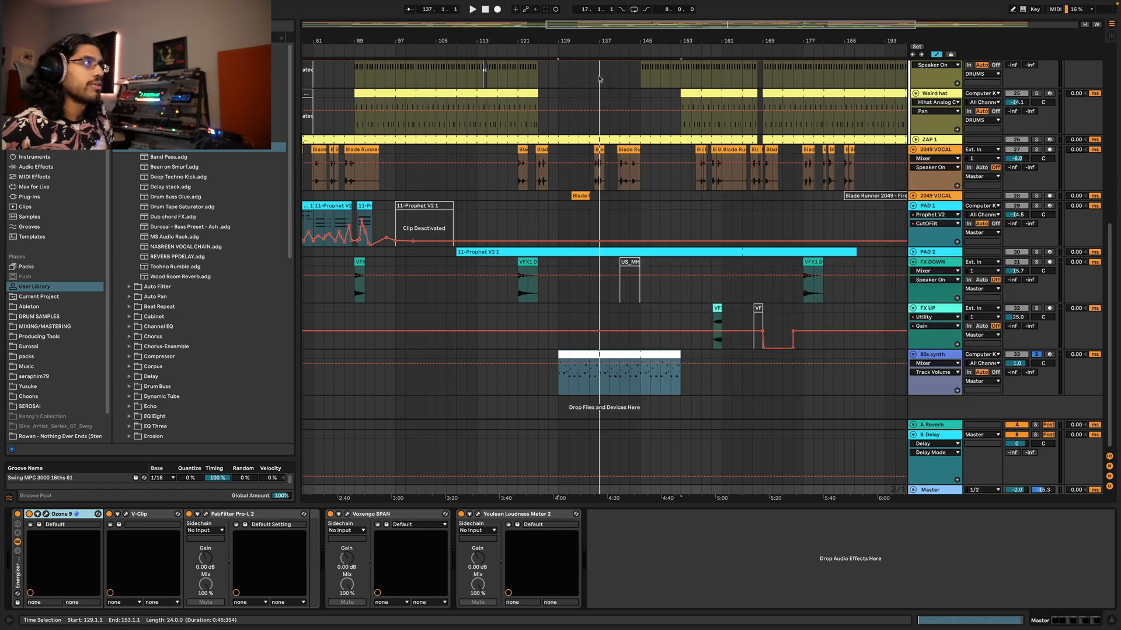
left_click_drag(652, 25, 649, 11)
scroll(333, 221, "up", 10)
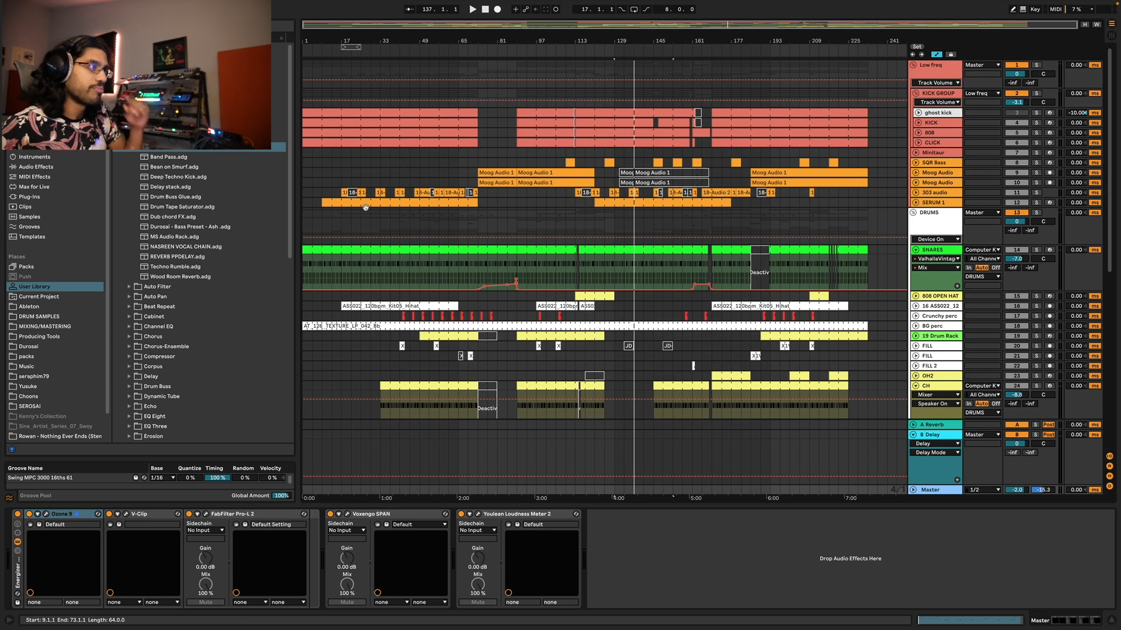